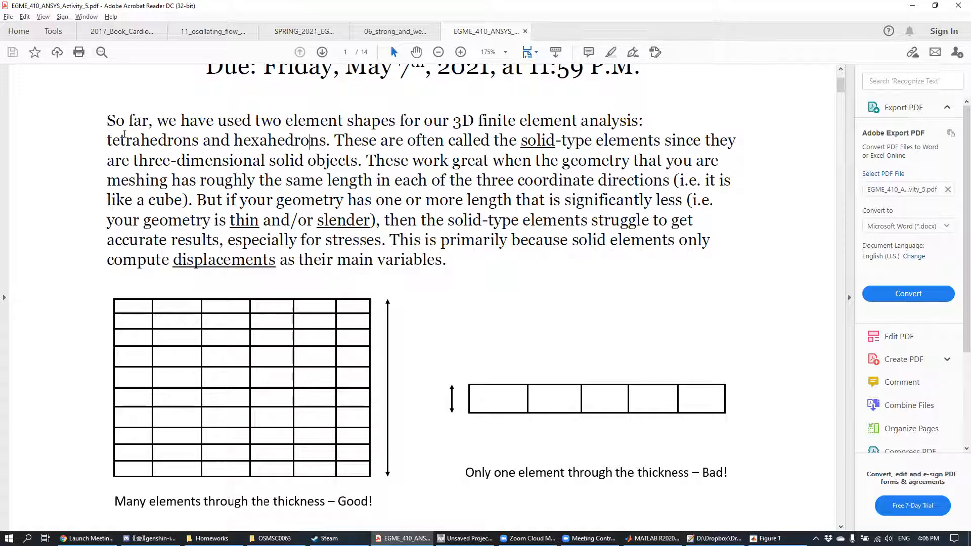
Step: Examine the introduction on solid-type elements and the figure comparing many elements with one element through the thickness
left_click_drag(107, 142, 302, 137)
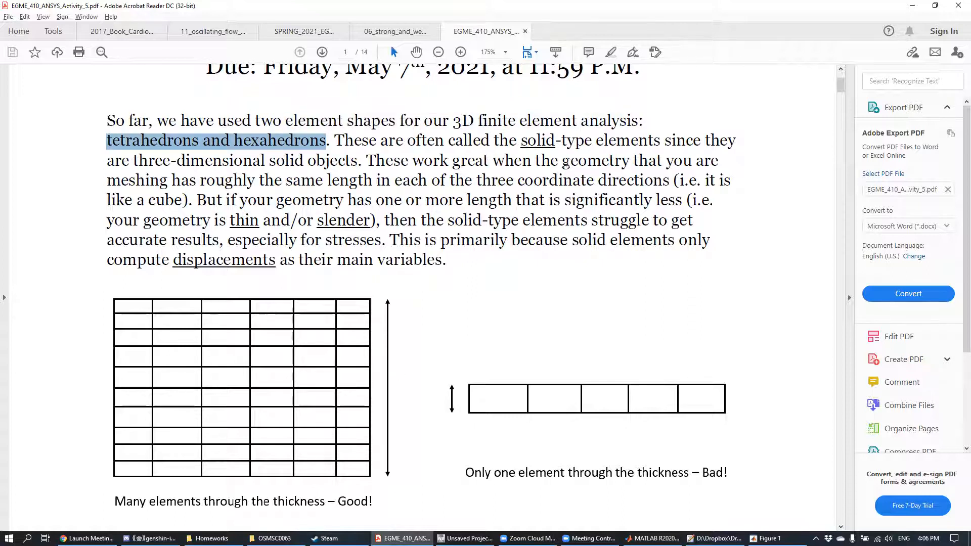
left_click(567, 163)
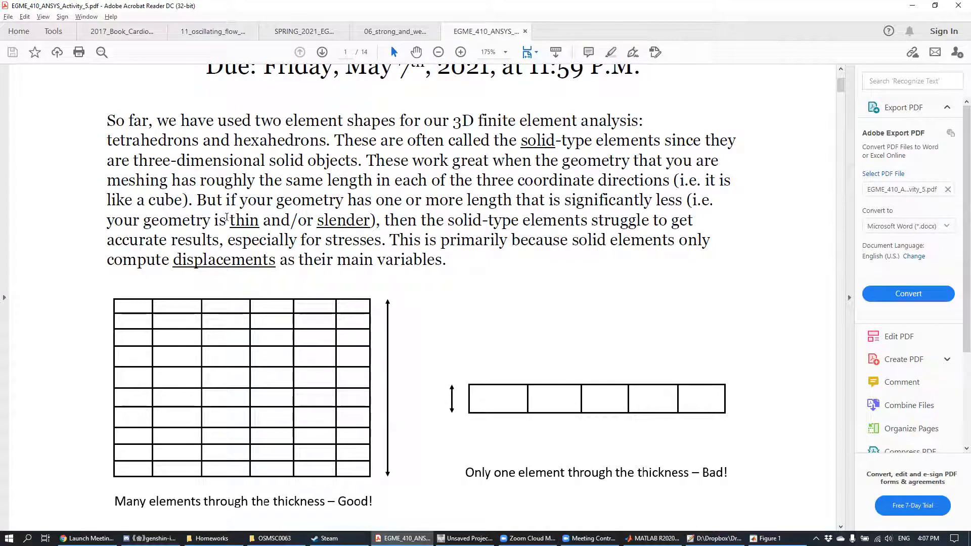
left_click_drag(228, 221, 372, 221)
left_click(524, 296)
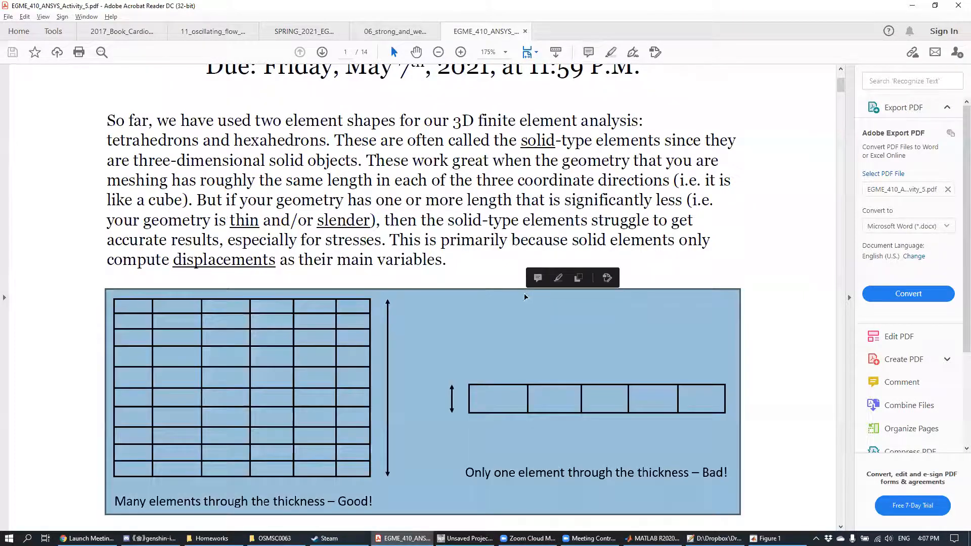
left_click(735, 246)
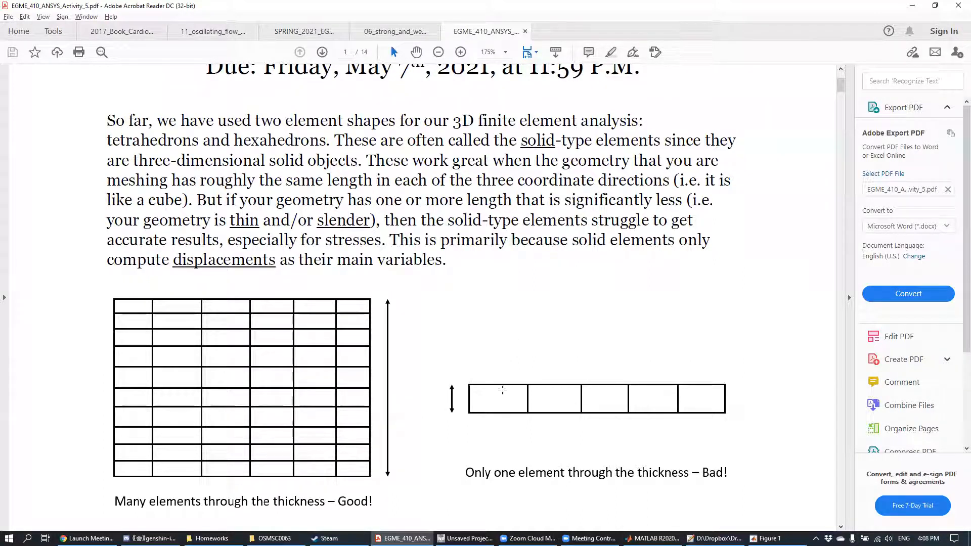
mouse_move(456, 372)
left_mouse_down()
mouse_move(736, 415)
mouse_move(750, 428)
left_mouse_up()
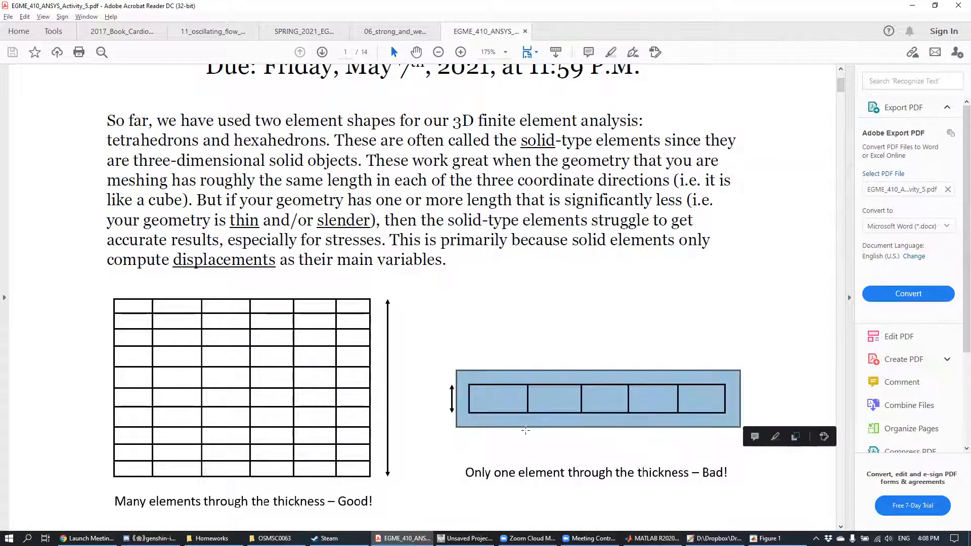
left_click(486, 430)
left_click(486, 427)
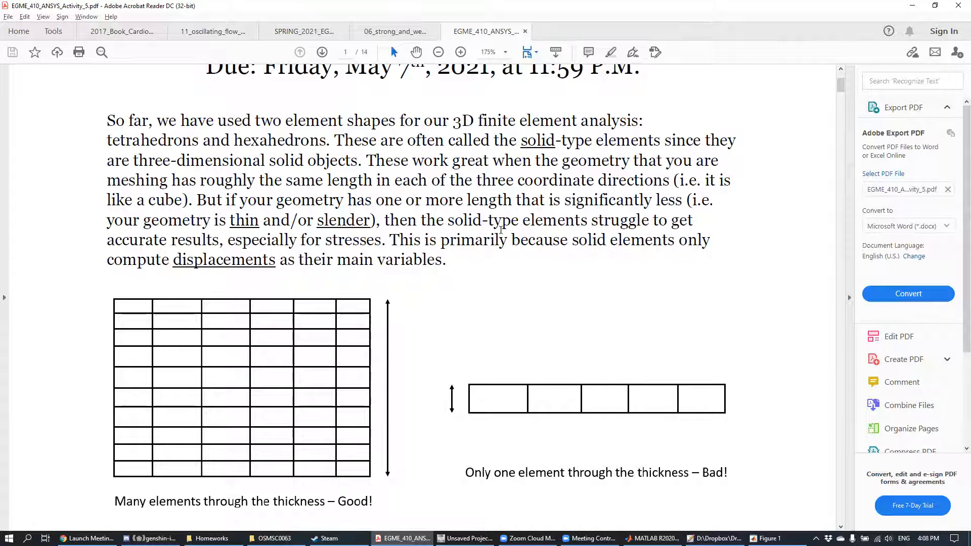
left_click_drag(172, 261, 272, 260)
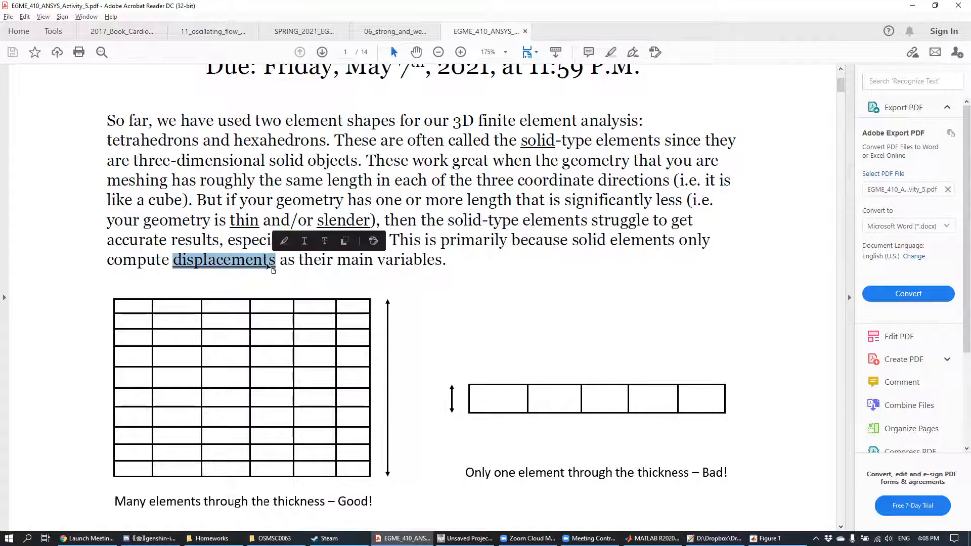
left_click(298, 277)
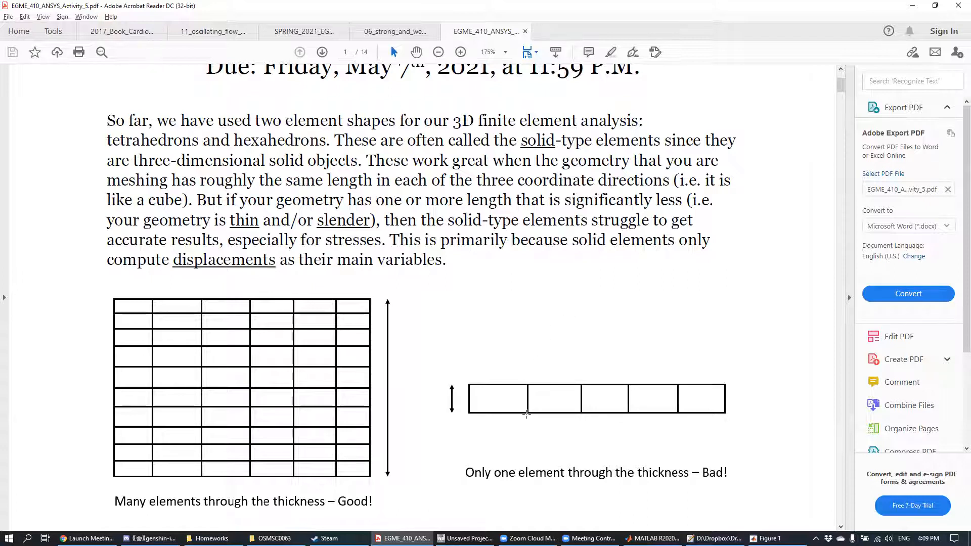
left_click_drag(520, 409, 538, 421)
left_click(524, 441)
left_click(524, 441)
scroll(493, 331, "down", 5)
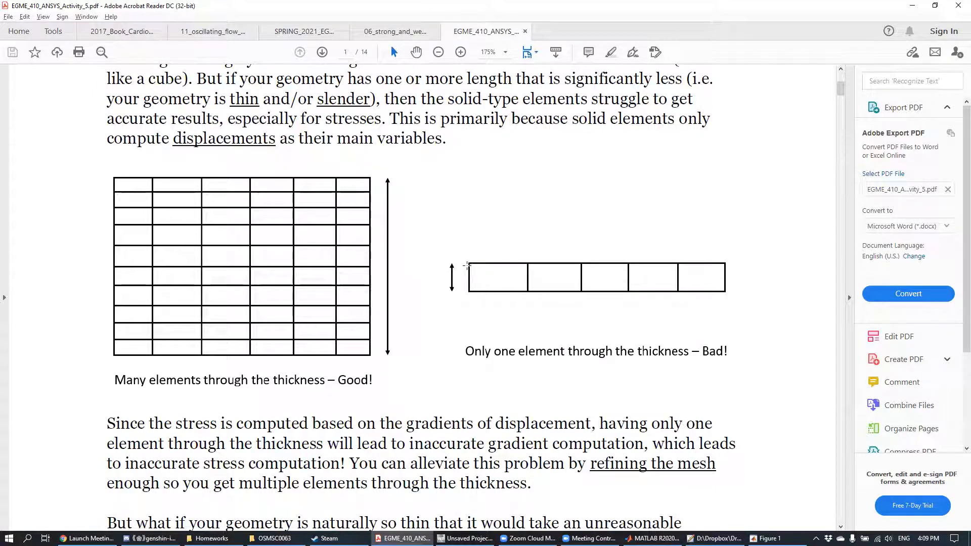
left_click_drag(470, 263, 485, 290)
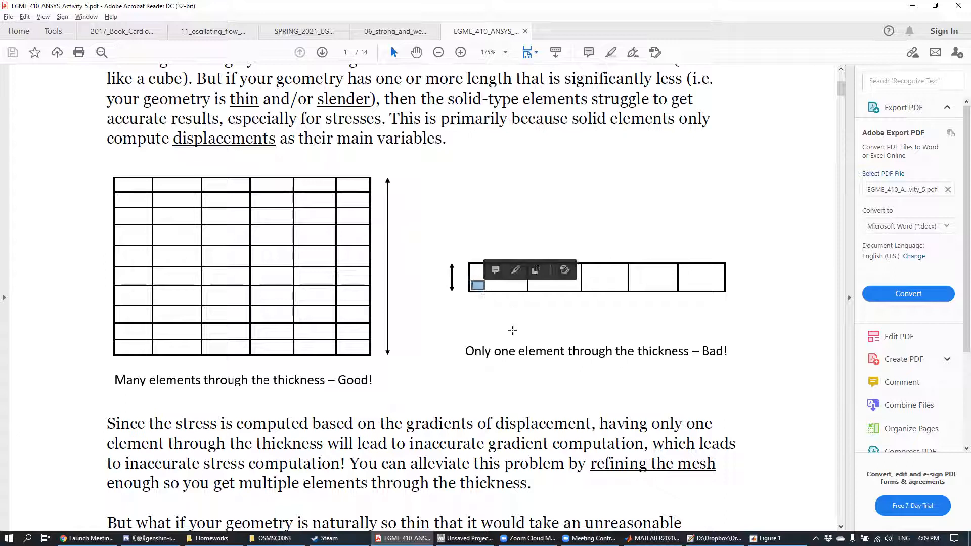
left_click(495, 319)
left_click(739, 246)
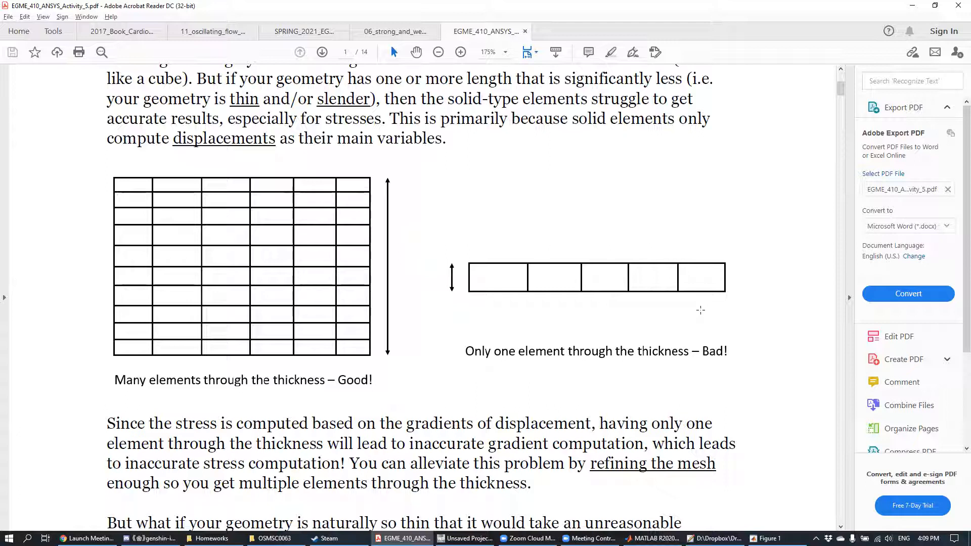
Step: Read the paragraphs on refining the mesh for accurate stresses and using specialized shell and beam elements for thin, slender geometry
scroll(700, 309, "down", 5)
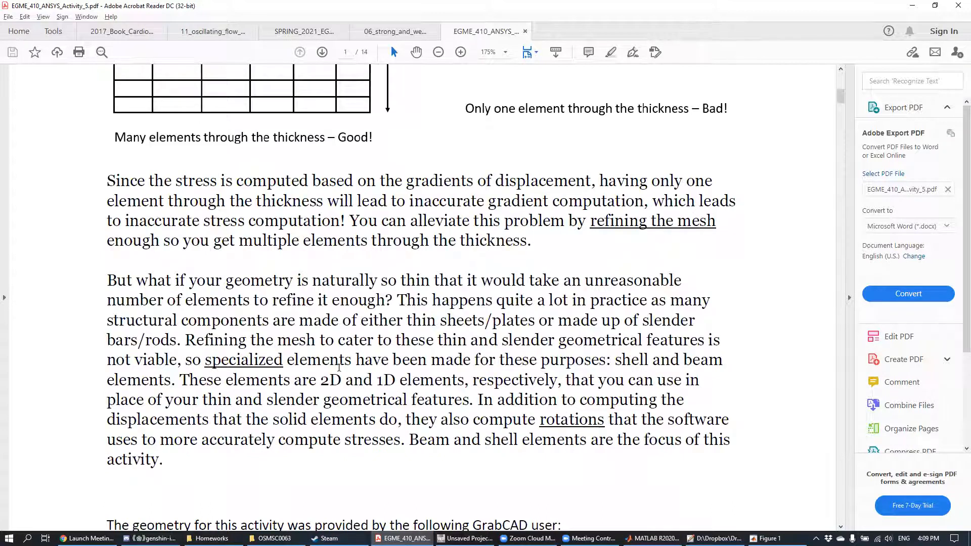
scroll(400, 387, "up", 2)
scroll(471, 366, "up", 3)
scroll(490, 380, "down", 3)
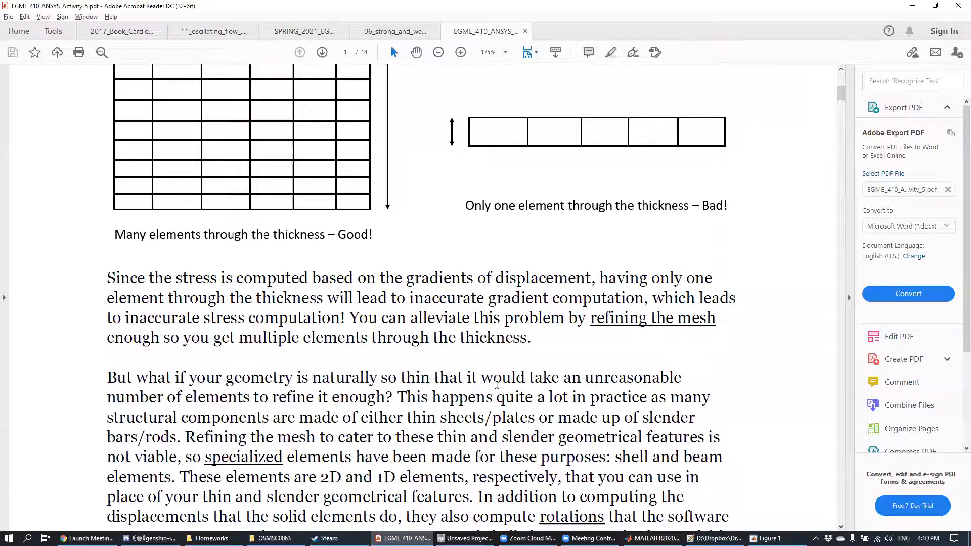
scroll(496, 268, "up", 4)
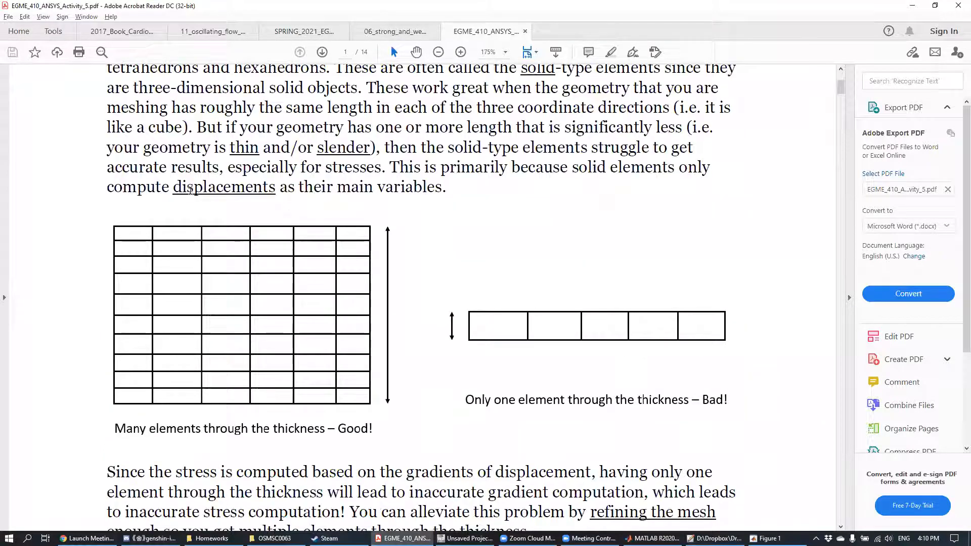
left_click_drag(174, 188, 273, 187)
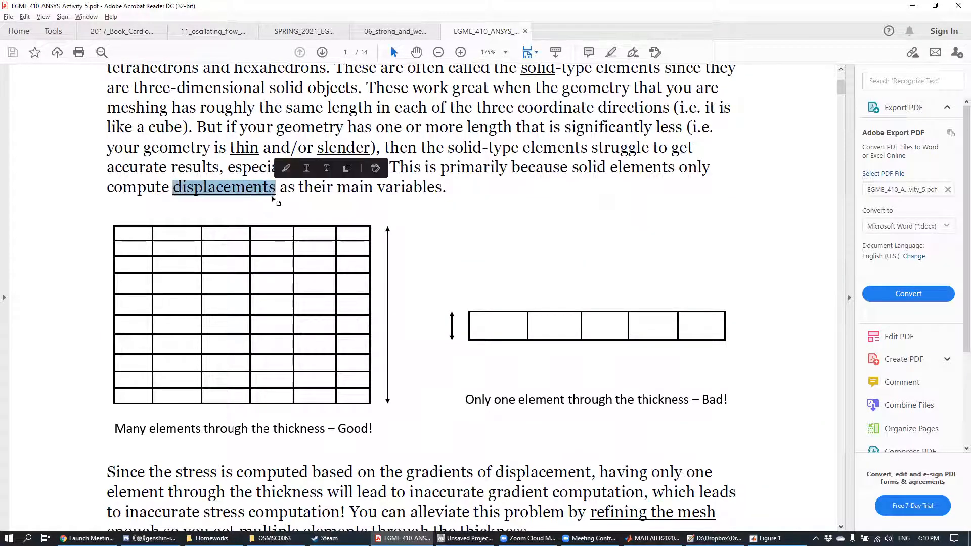
scroll(466, 296, "down", 2)
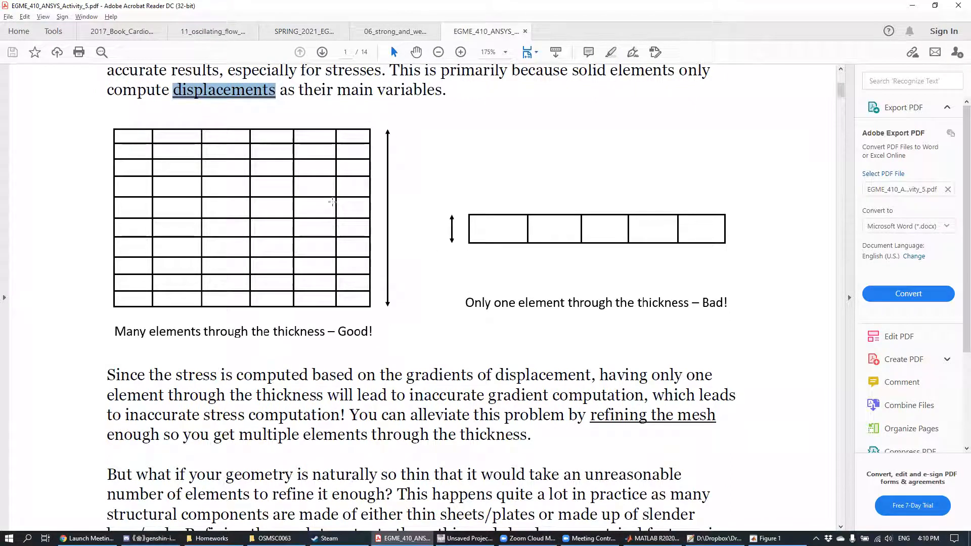
scroll(332, 202, "down", 3)
scroll(371, 240, "down", 2)
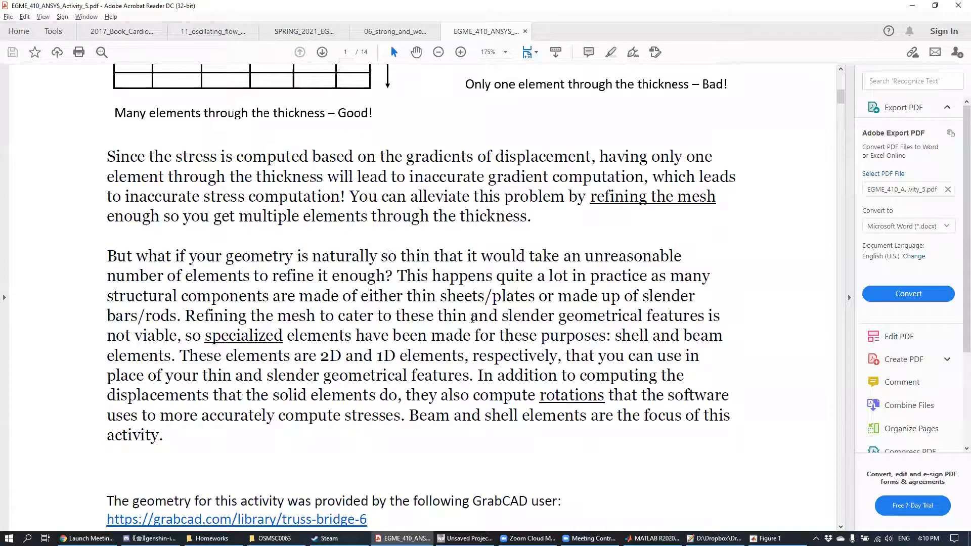
left_click_drag(546, 393, 607, 403)
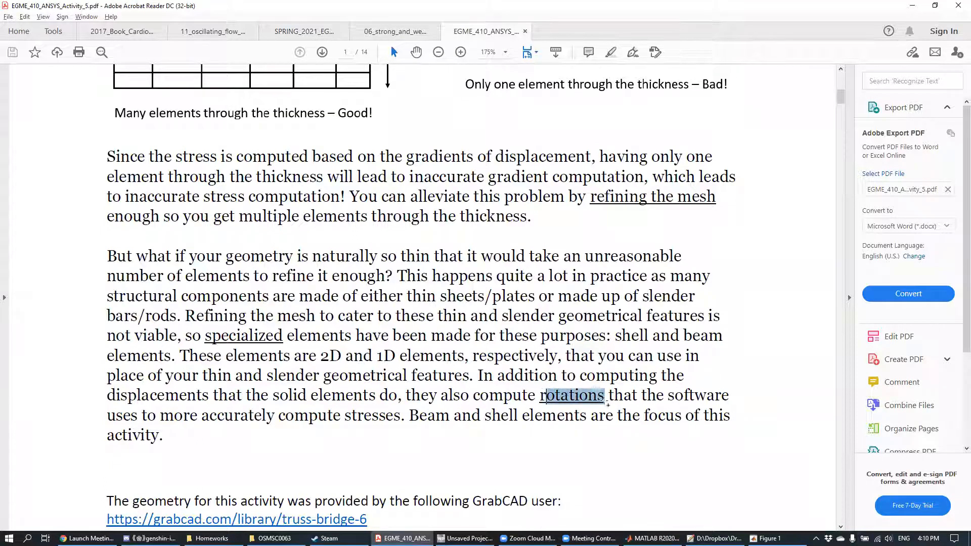
left_click(606, 410)
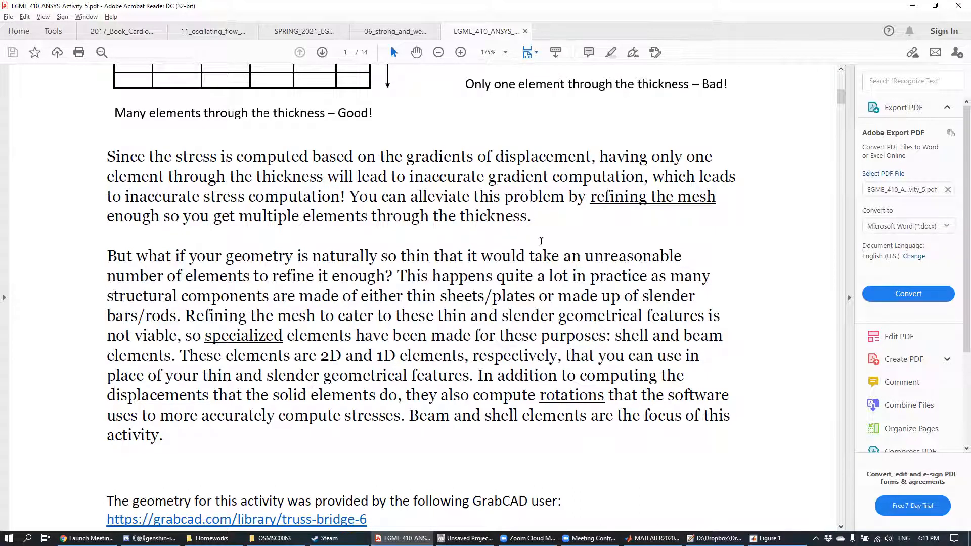
scroll(463, 334, "down", 2)
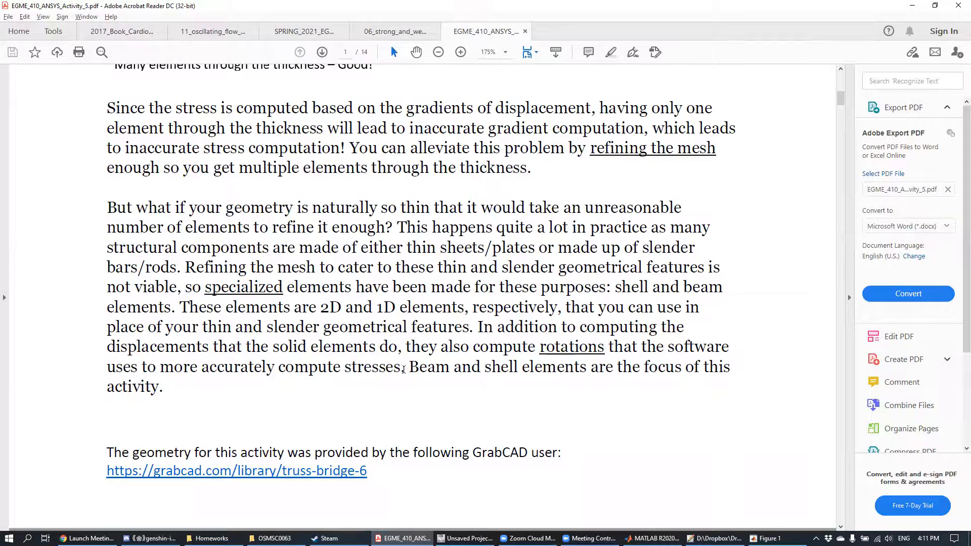
left_click_drag(408, 368, 162, 388)
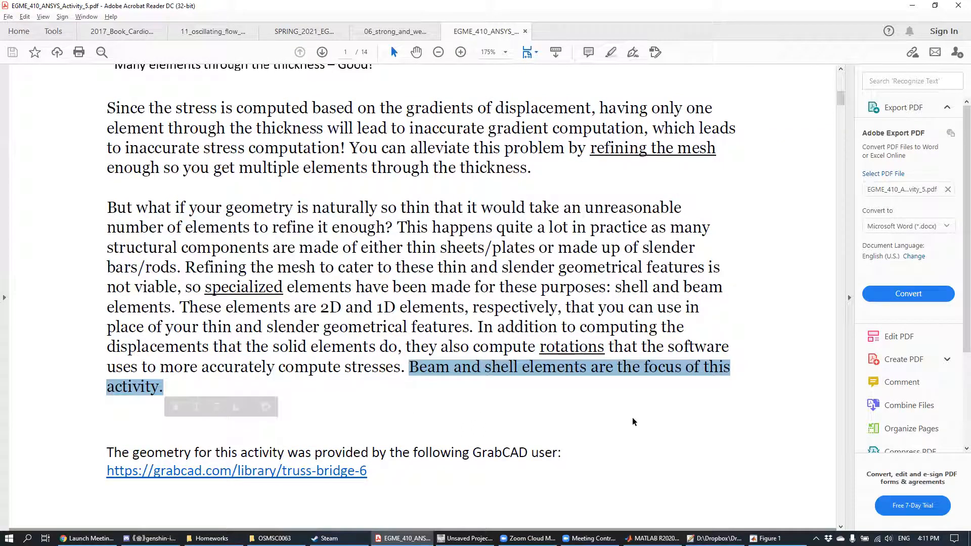
Step: Examine the truss bridge geometry on page 2, the summary of new ANSYS features and the Problem 1 instructions
scroll(635, 430, "down", 7)
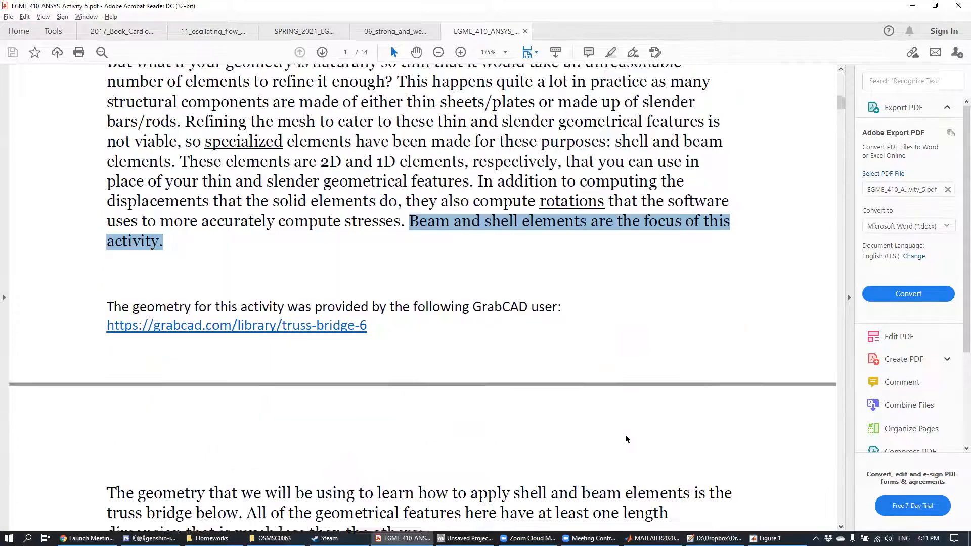
scroll(625, 433, "down", 3)
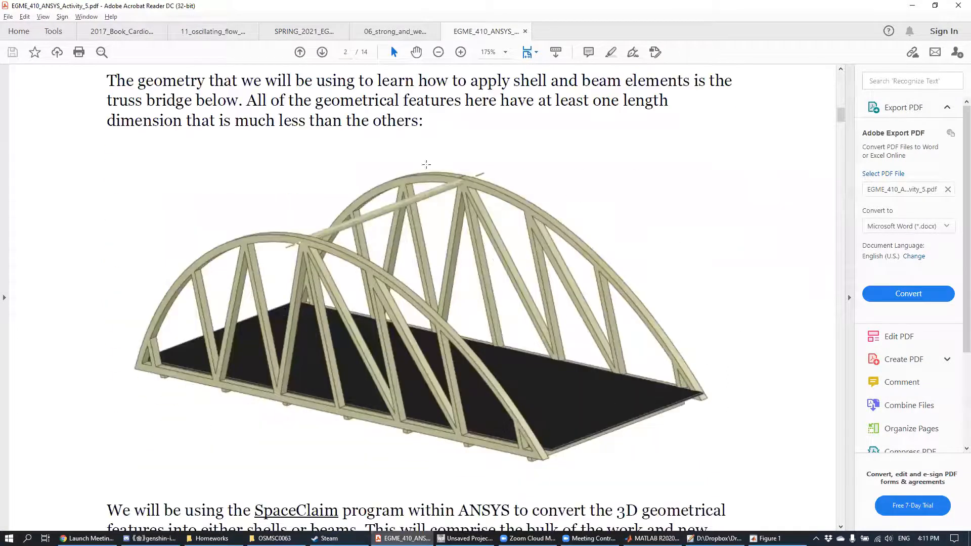
left_click(594, 153)
left_click(784, 192)
scroll(575, 280, "down", 5)
scroll(454, 338, "up", 4)
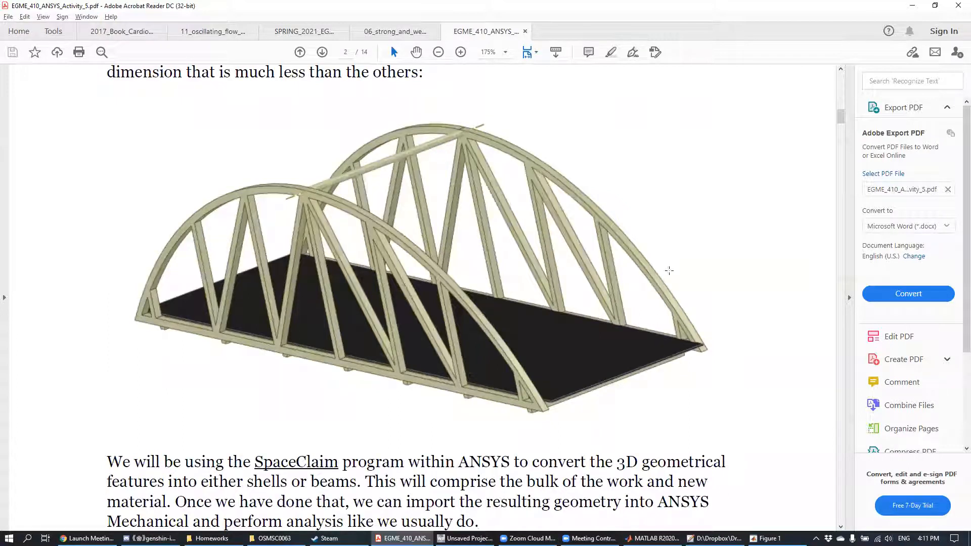
scroll(556, 306, "down", 1)
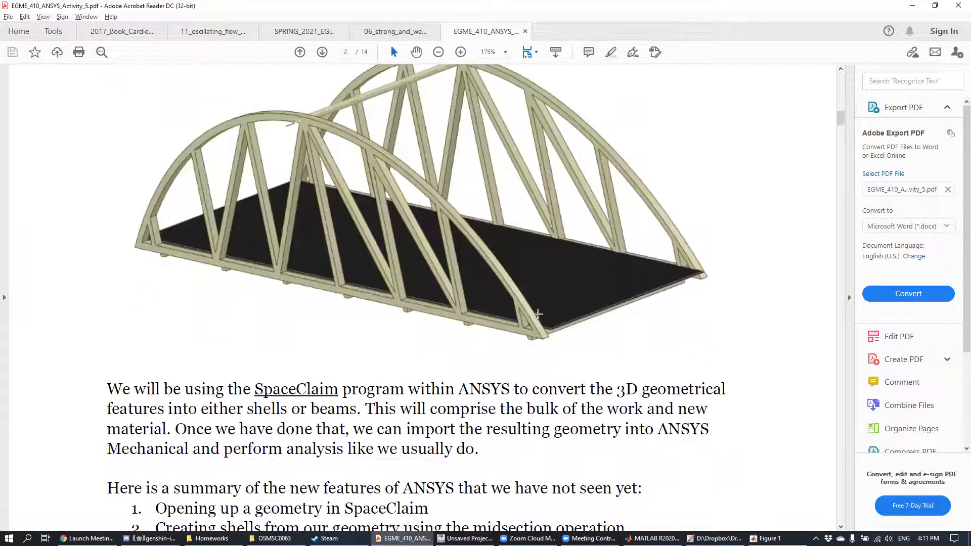
scroll(541, 309, "up", 2)
scroll(502, 259, "up", 5)
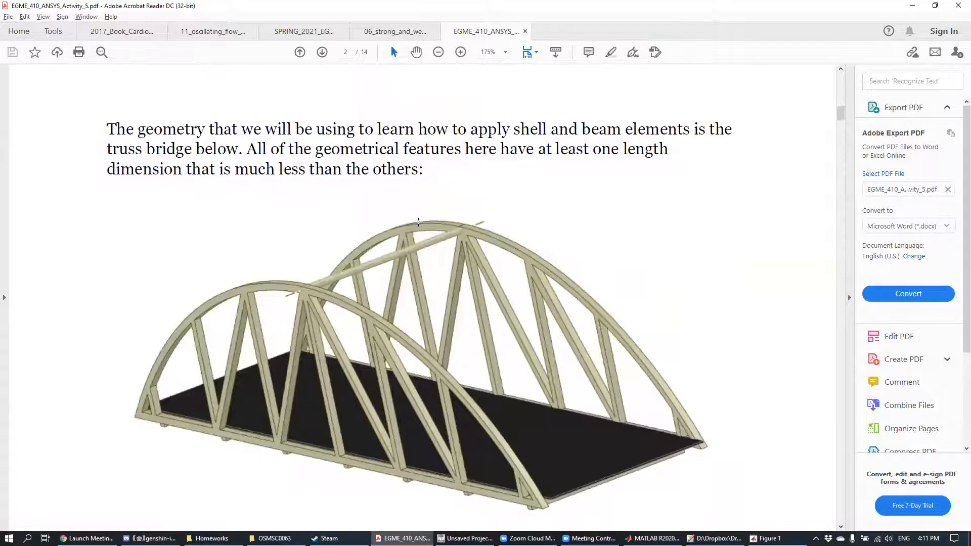
scroll(445, 299, "down", 3)
scroll(328, 331, "up", 5)
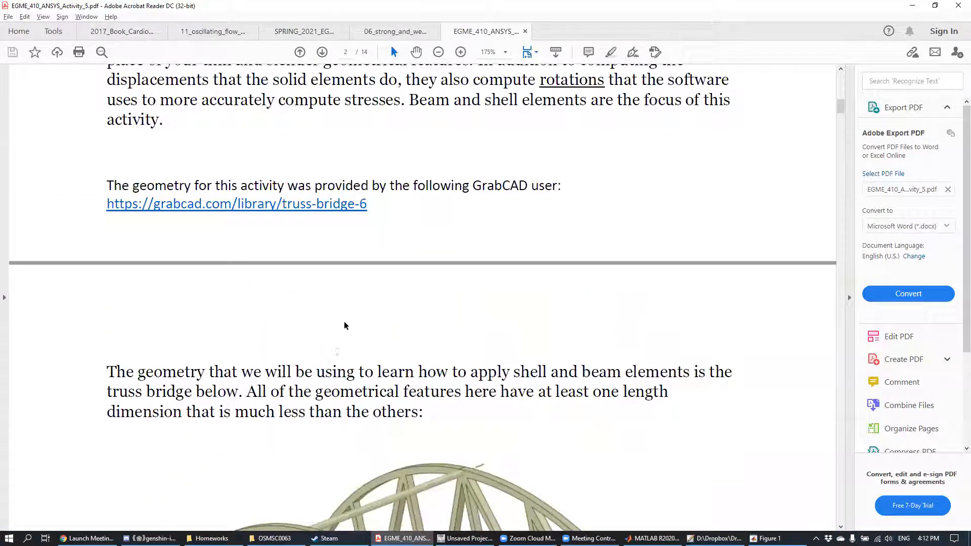
scroll(396, 234, "down", 5)
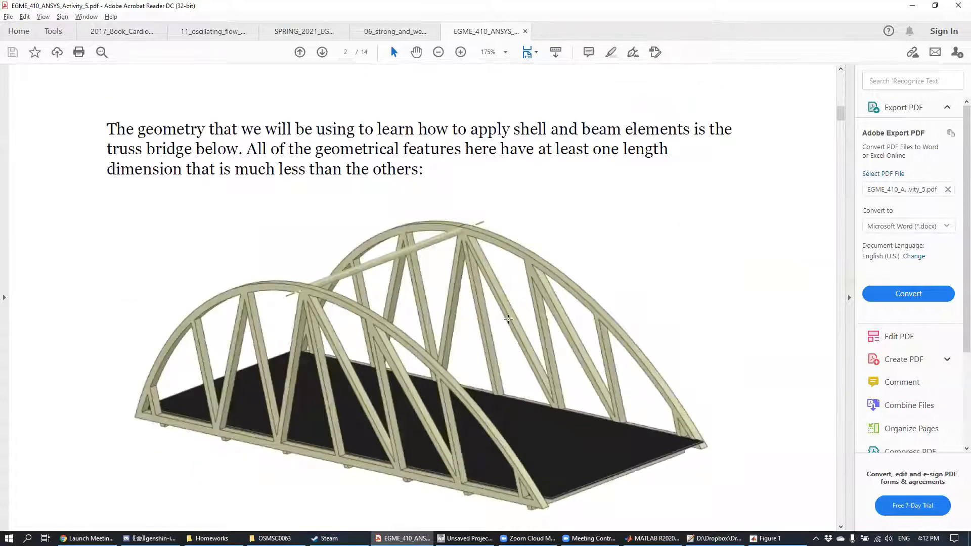
scroll(508, 321, "down", 2)
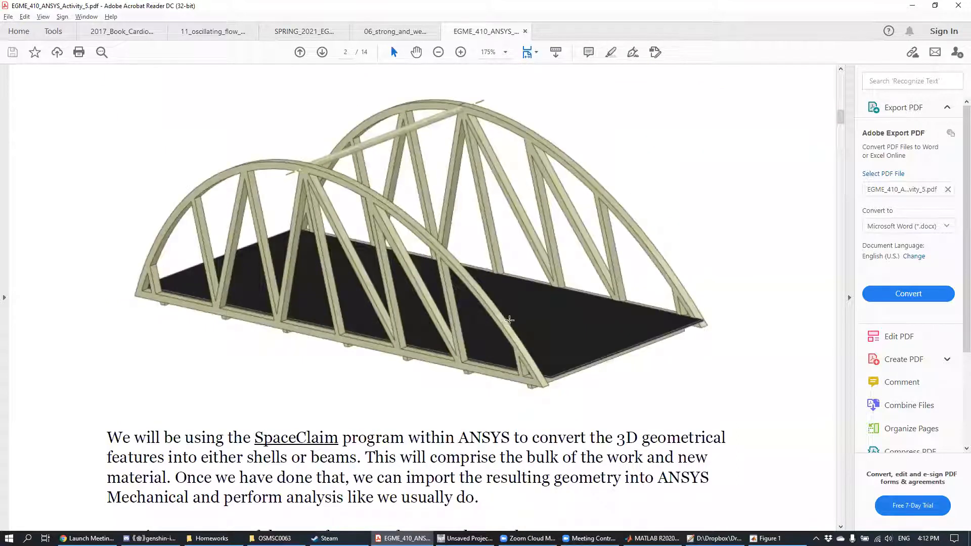
scroll(614, 208, "up", 2)
scroll(615, 209, "down", 2)
scroll(610, 212, "up", 2)
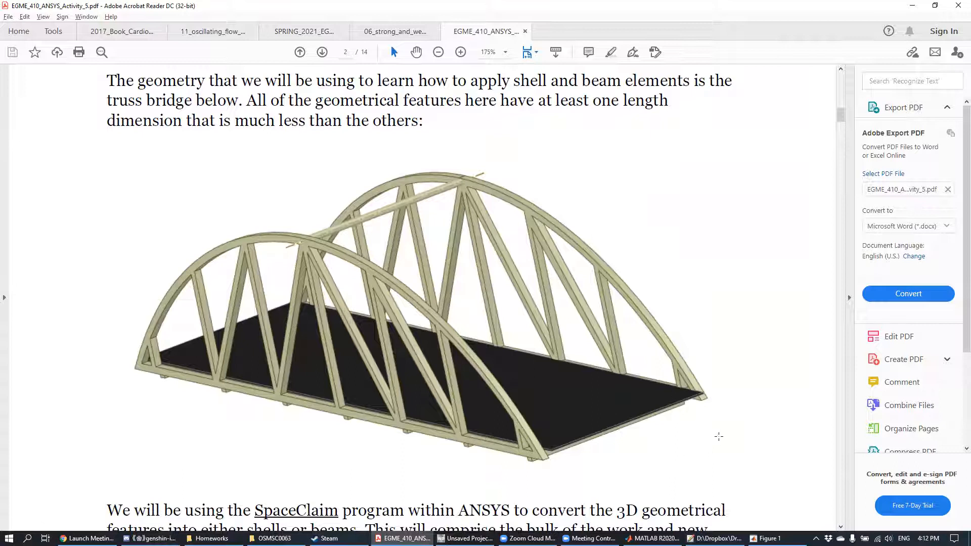
scroll(566, 376, "down", 10)
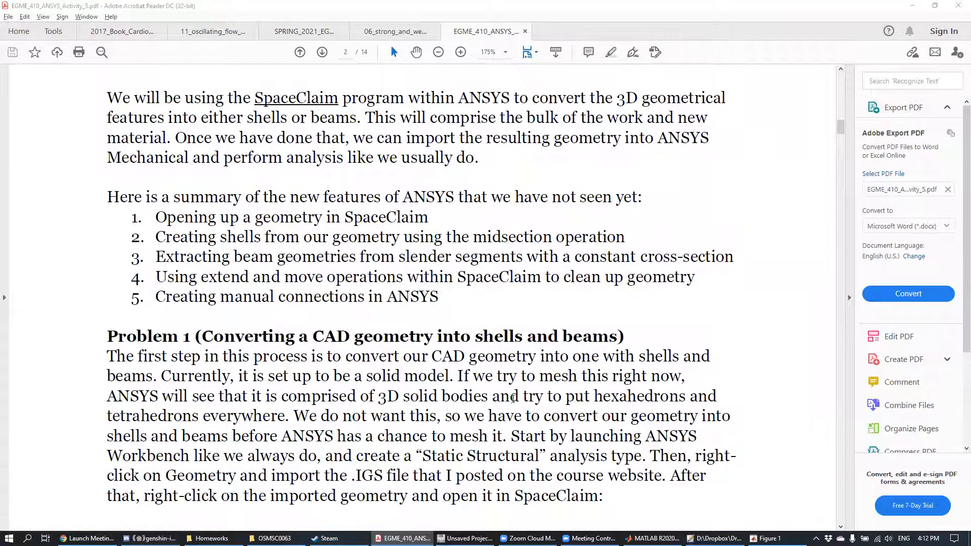
Step: Switch to ANSYS Workbench and add a Static Structural analysis system to the project schematic
left_click(464, 538)
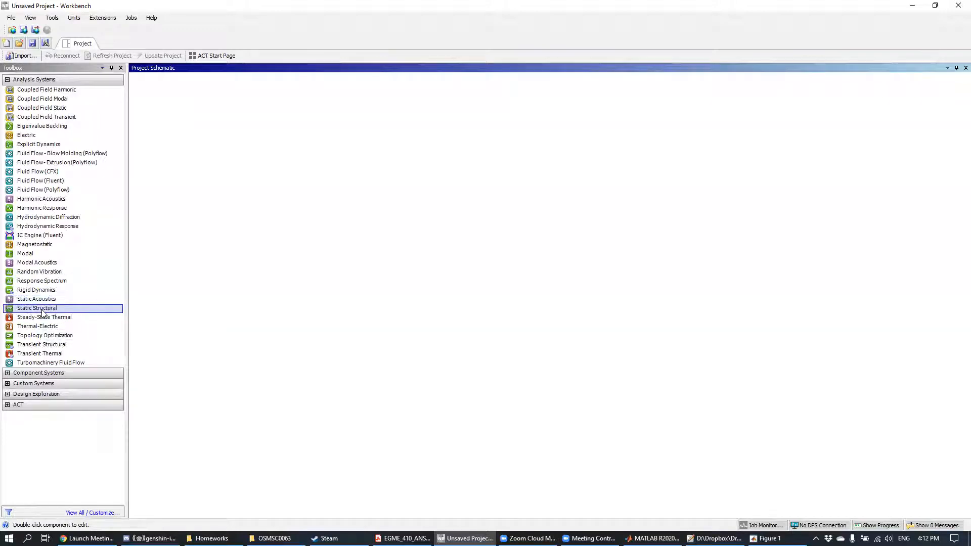
left_click_drag(43, 313, 179, 129)
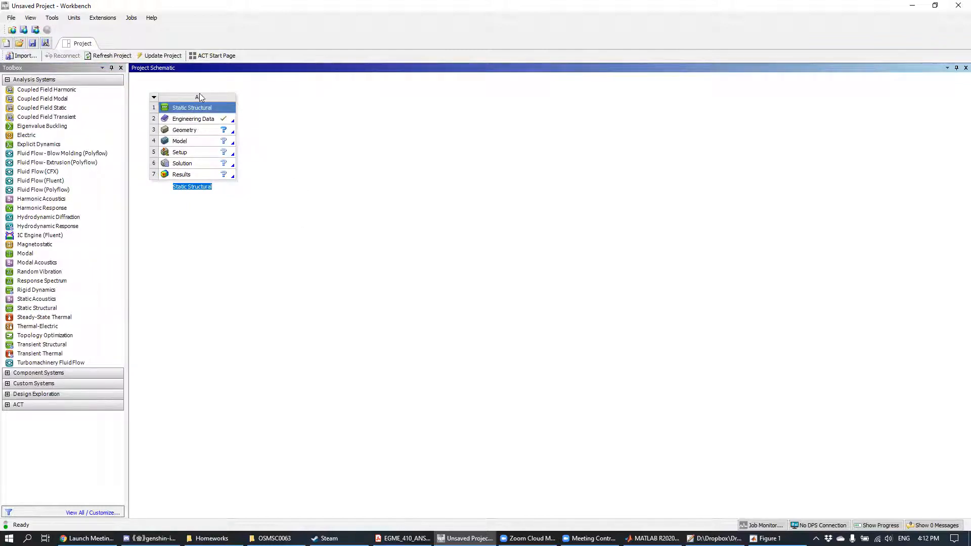
Step: Import Bridges.iges from the ANSYS_files folder as the geometry of the Static Structural system
left_click(211, 131)
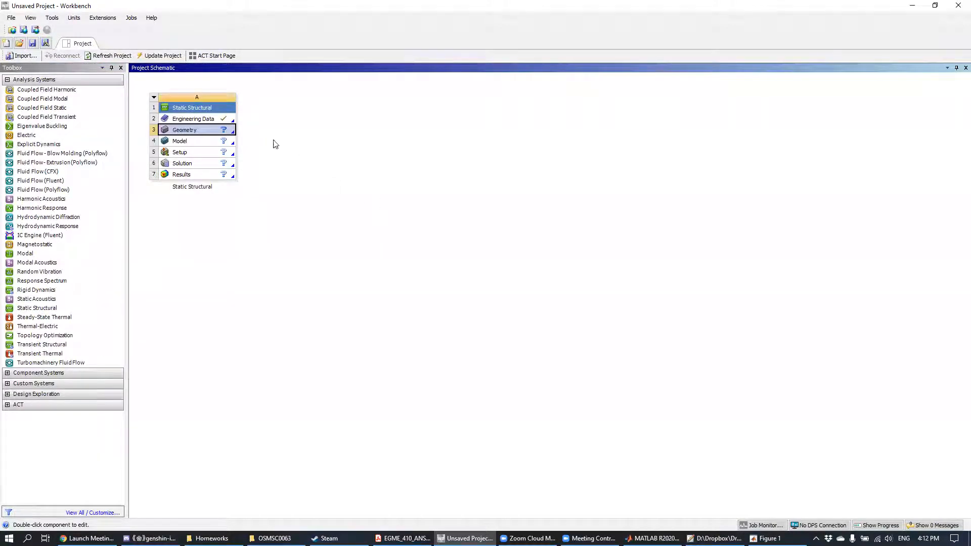
right_click(212, 135)
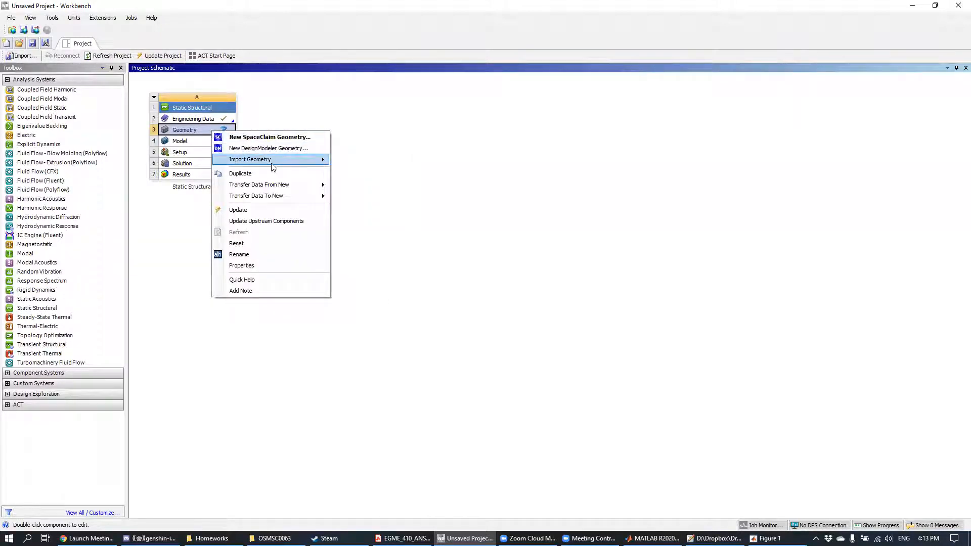
mouse_move(273, 161)
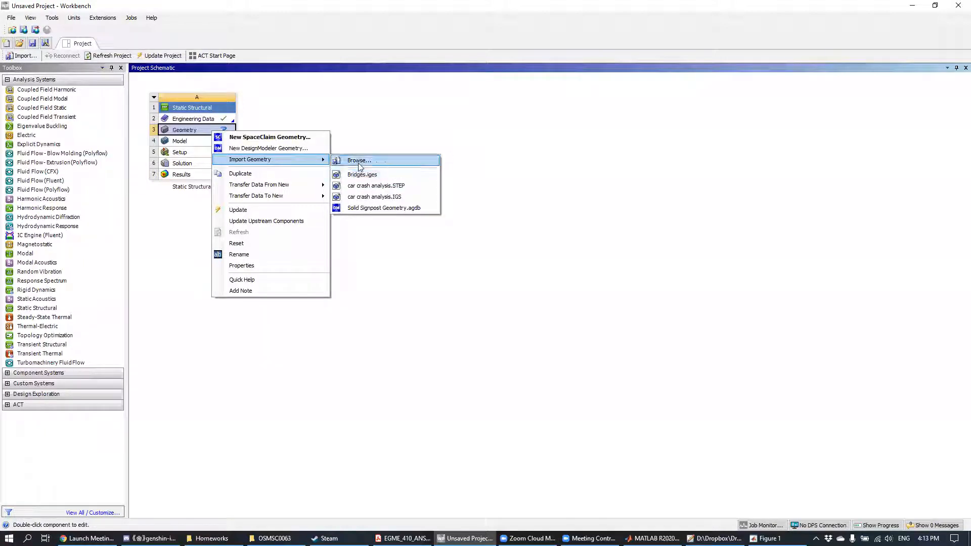
left_click(374, 161)
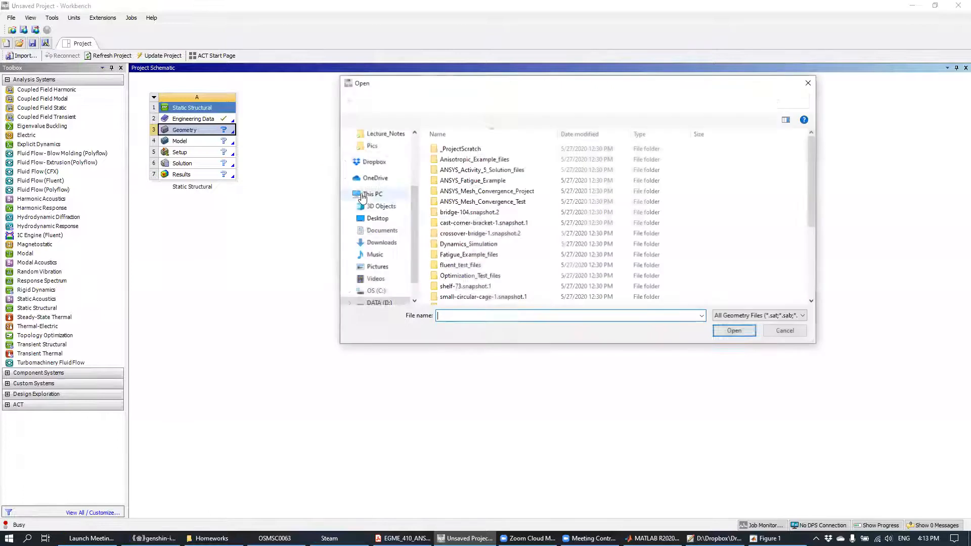
scroll(515, 252, "down", 4)
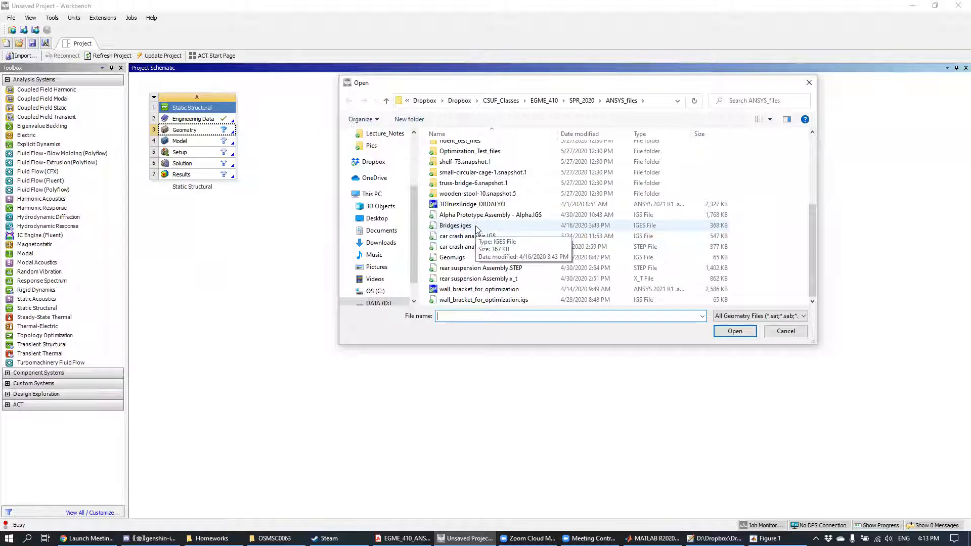
double_click(475, 226)
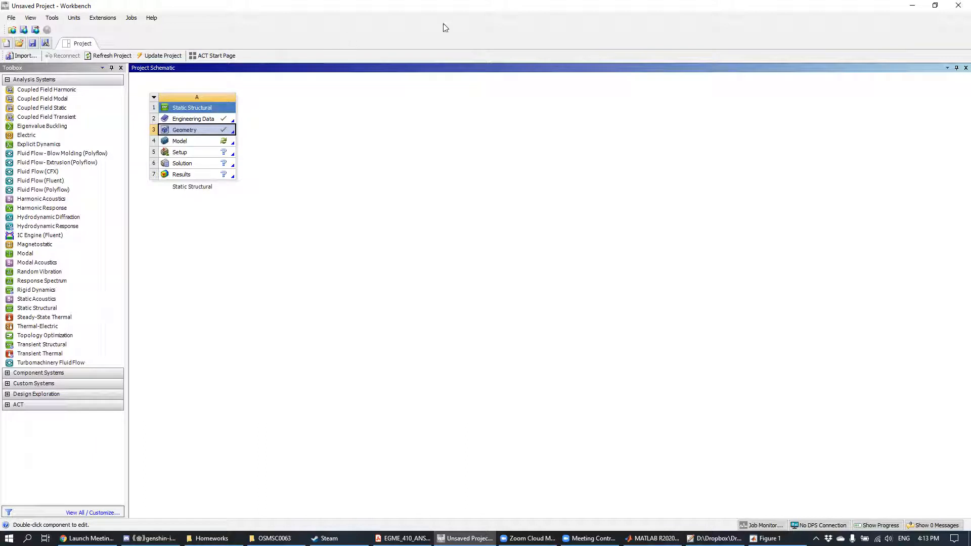
Step: Open the imported bridge geometry for editing in SpaceClaim
right_click(189, 133)
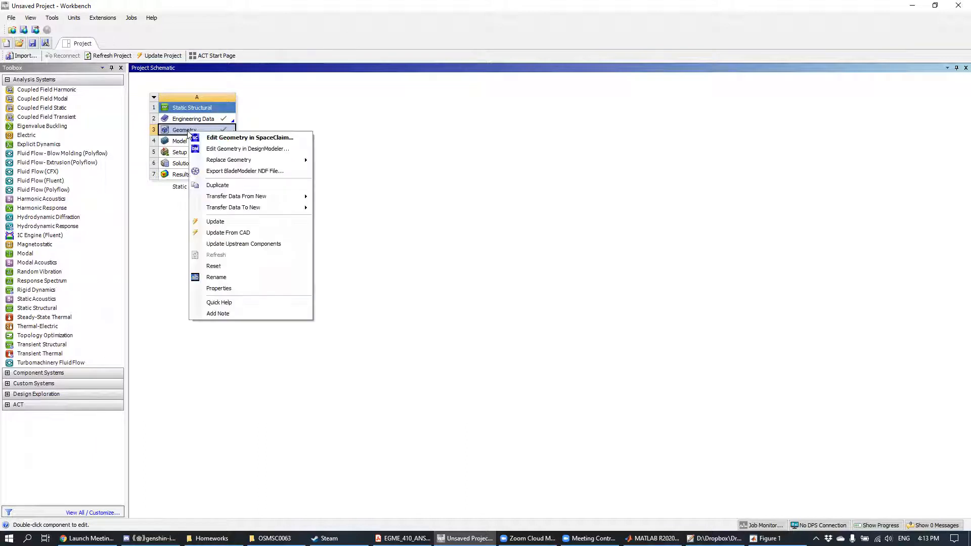
left_click(336, 122)
right_click(188, 133)
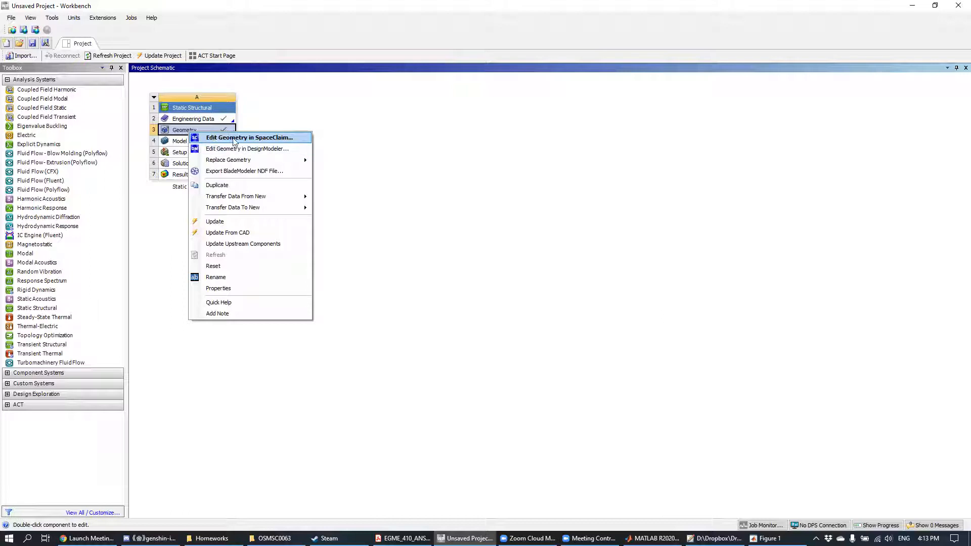
left_click(288, 143)
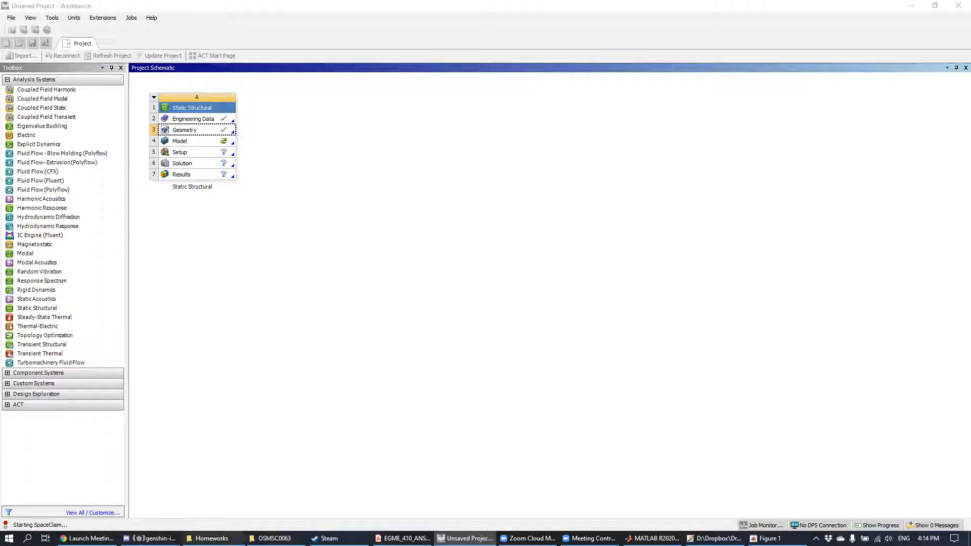
Step: Switch to File Explorer, open the ANSYS_files folder under SPR_2021 and look through it for bridge geometry files
left_click(211, 538)
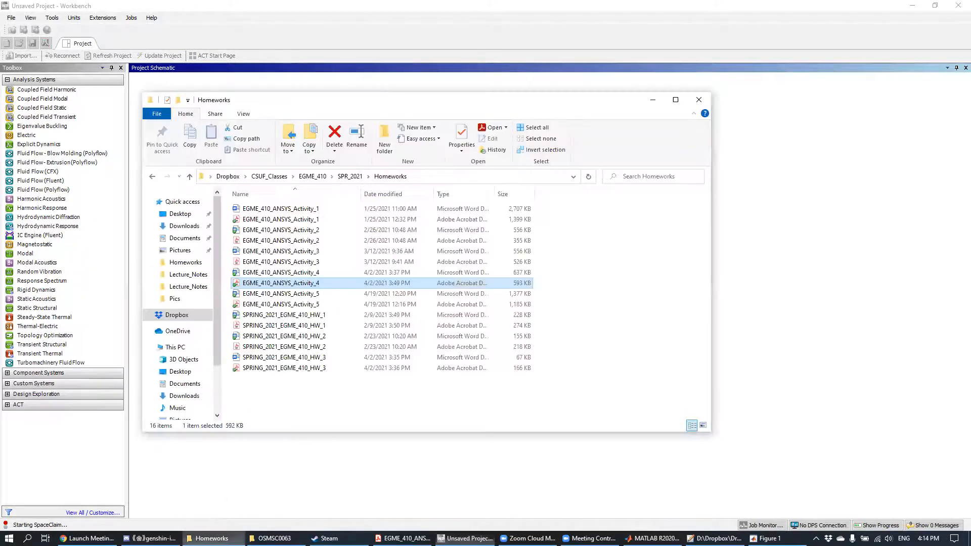
left_click(350, 176)
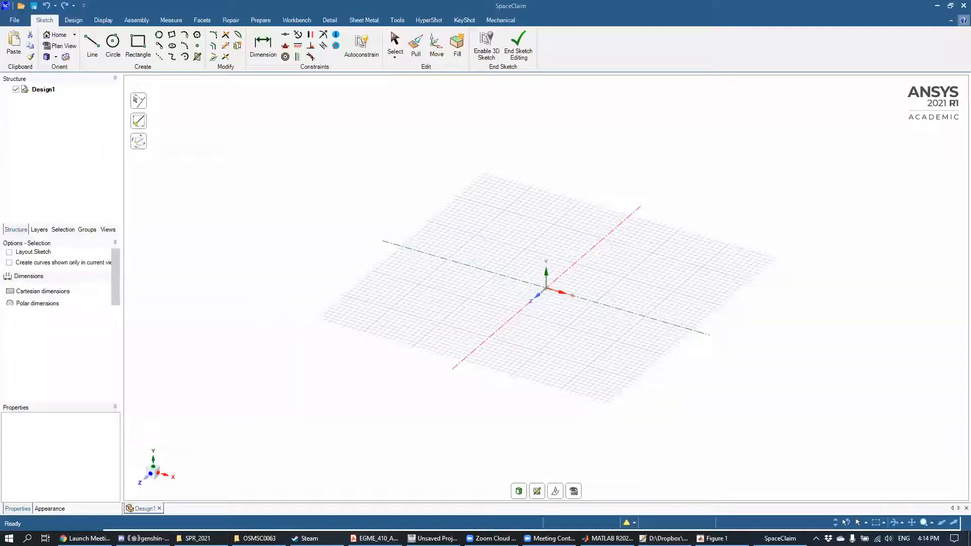
double_click(273, 220)
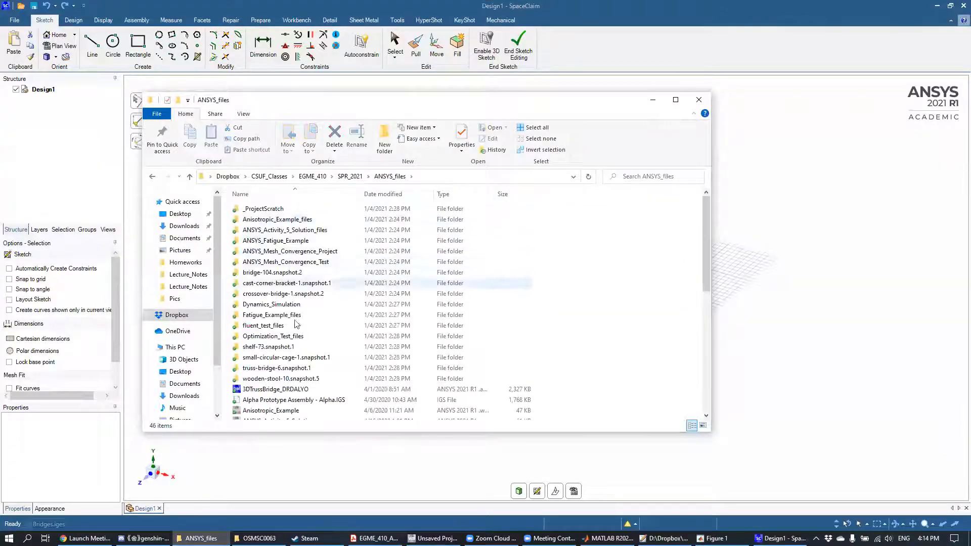
scroll(306, 354, "down", 5)
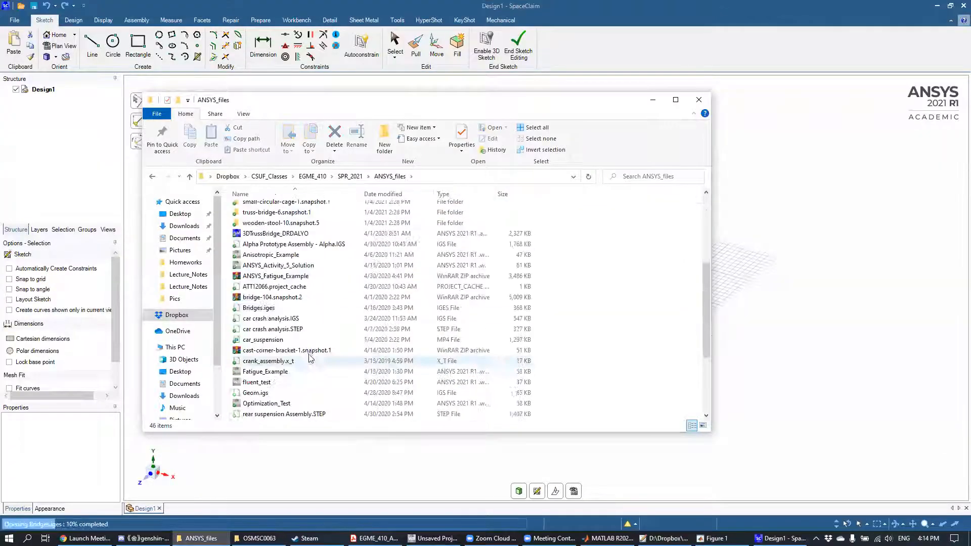
left_click(299, 308)
scroll(310, 356, "up", 1)
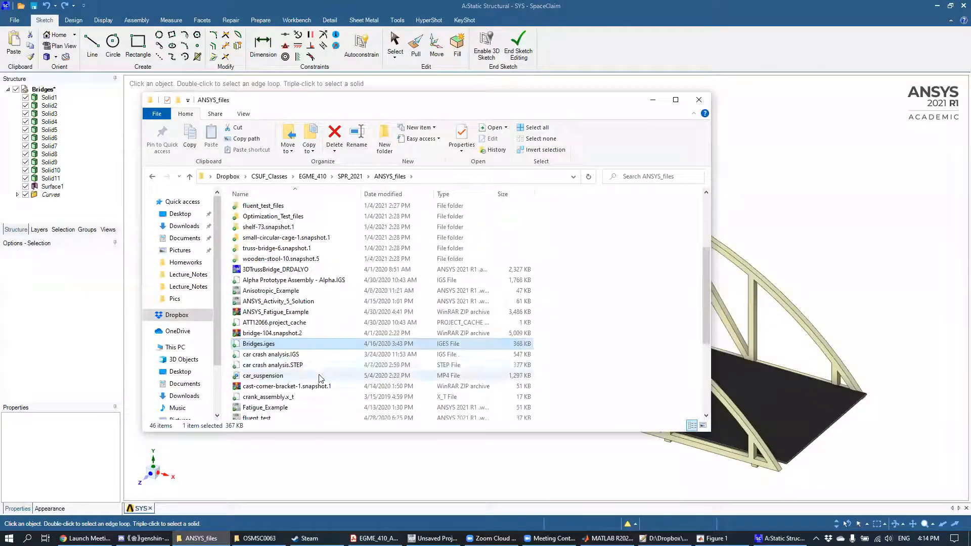
scroll(302, 362, "down", 5)
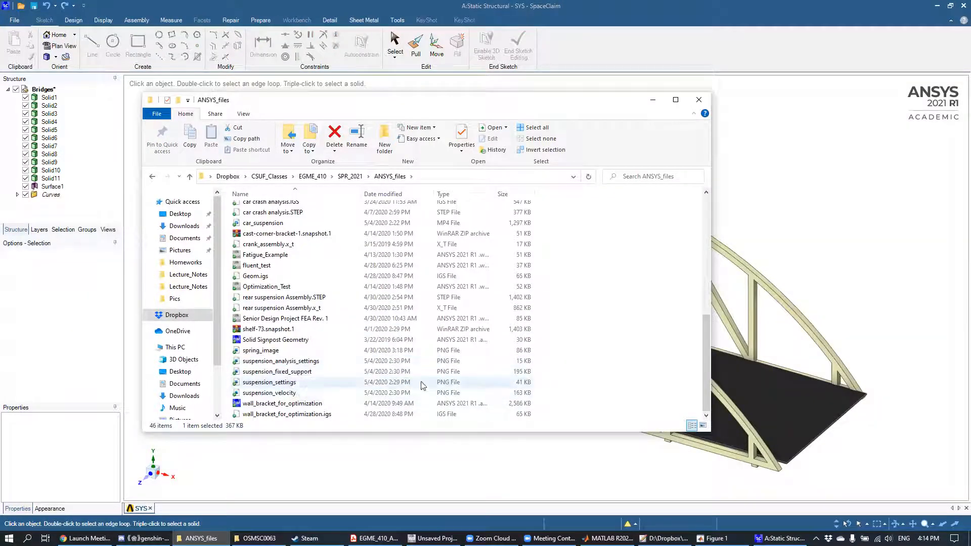
scroll(339, 326, "up", 4)
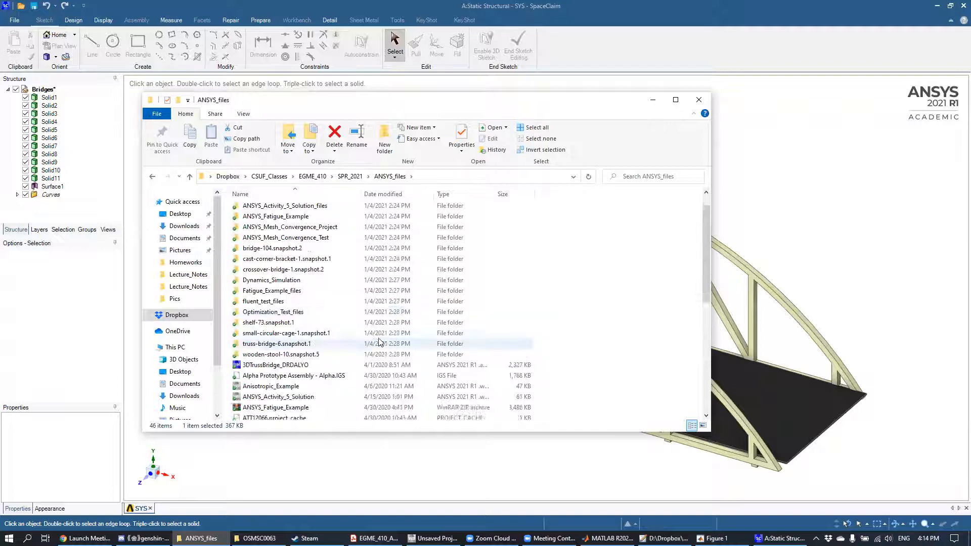
scroll(371, 344, "up", 2)
scroll(371, 348, "down", 2)
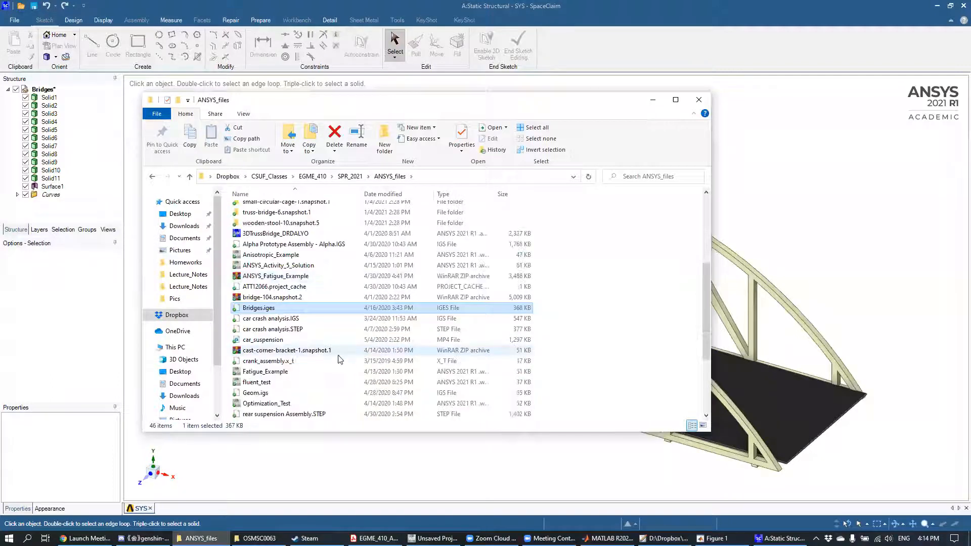
left_click(283, 299)
double_click(284, 298)
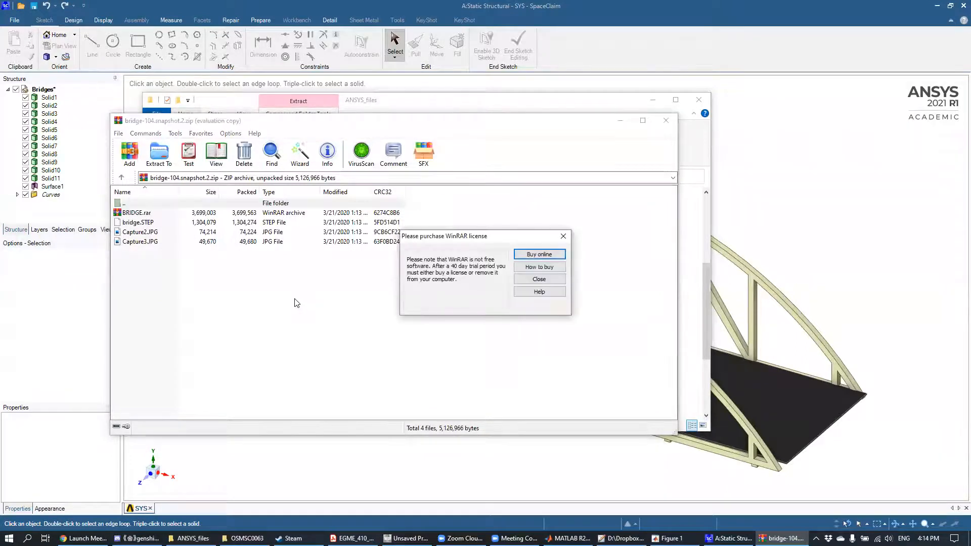
left_click(563, 236)
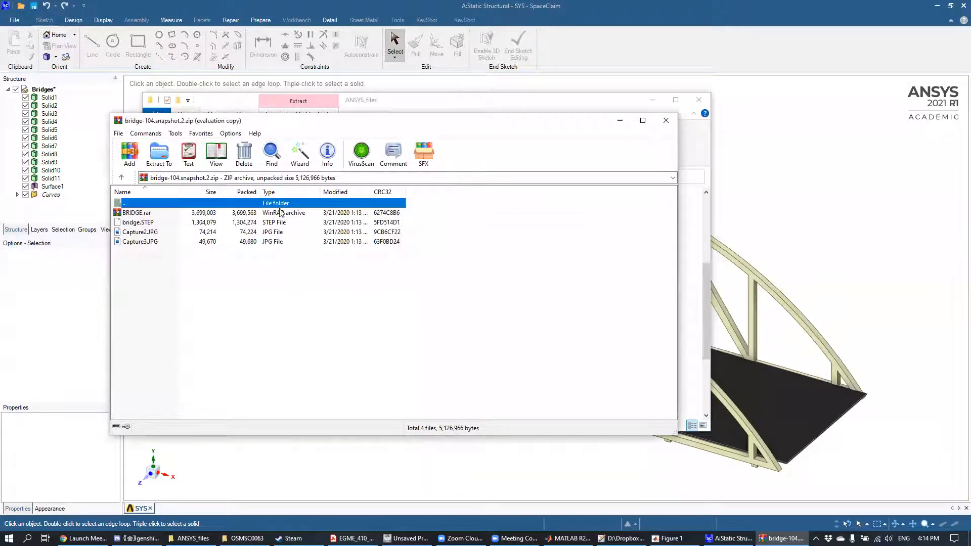
left_click(174, 160)
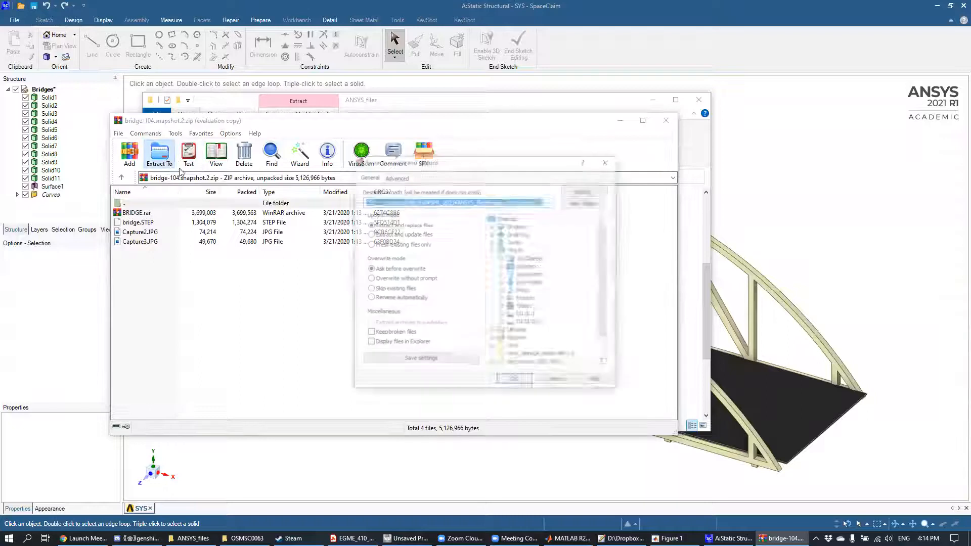
left_click(516, 380)
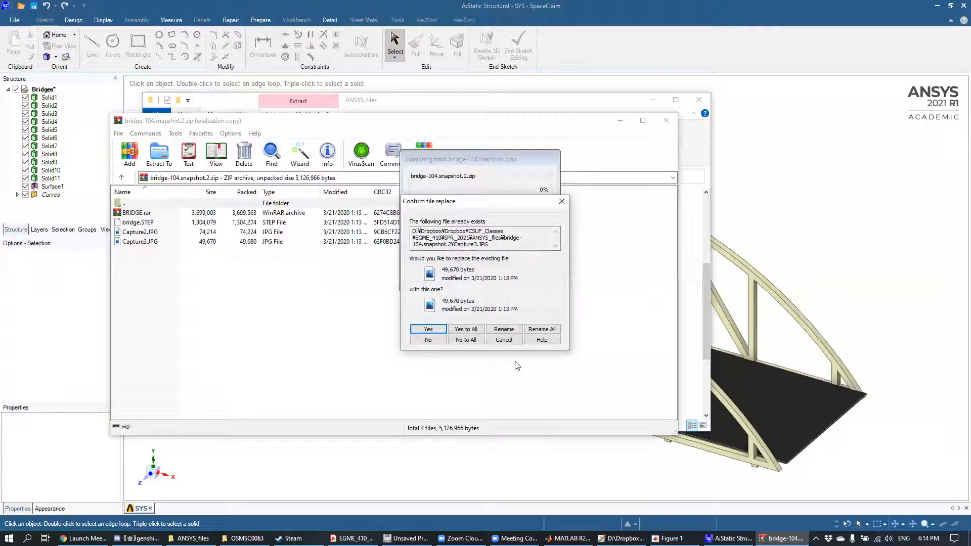
left_click(501, 340)
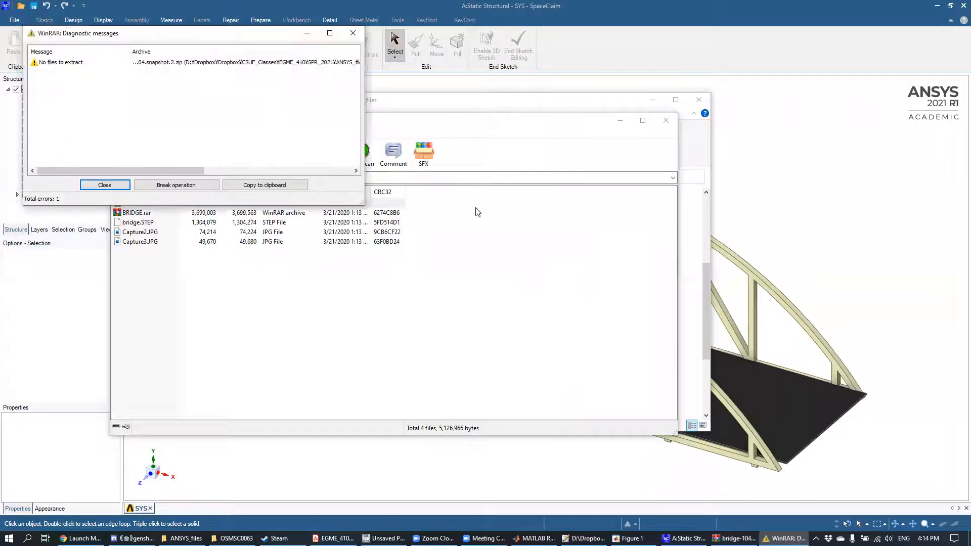
left_click(104, 184)
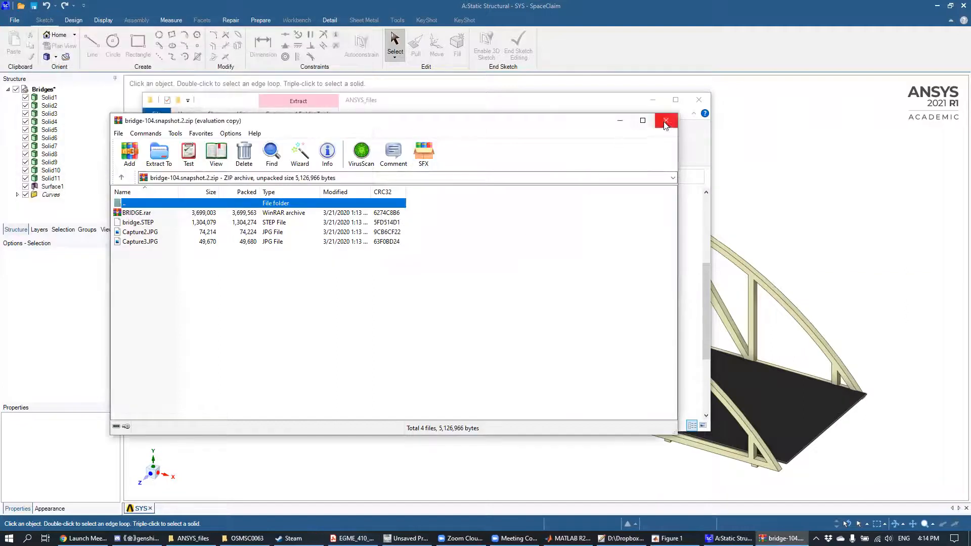
left_click(668, 125)
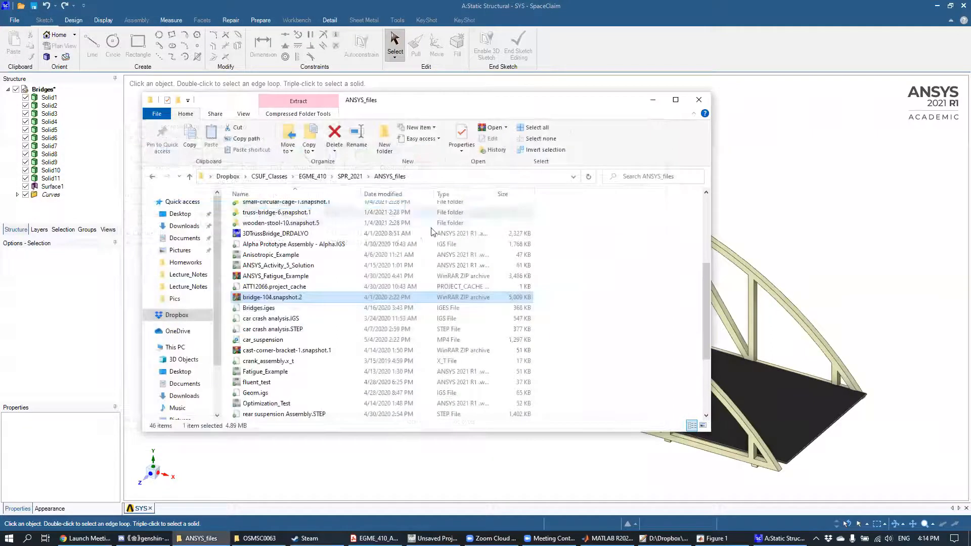
Step: Locate the Bridges_final SpaceClaim file in the truss-bridge-6.snapshot.1 folder, widen the Type column and close SpaceClaim
double_click(307, 215)
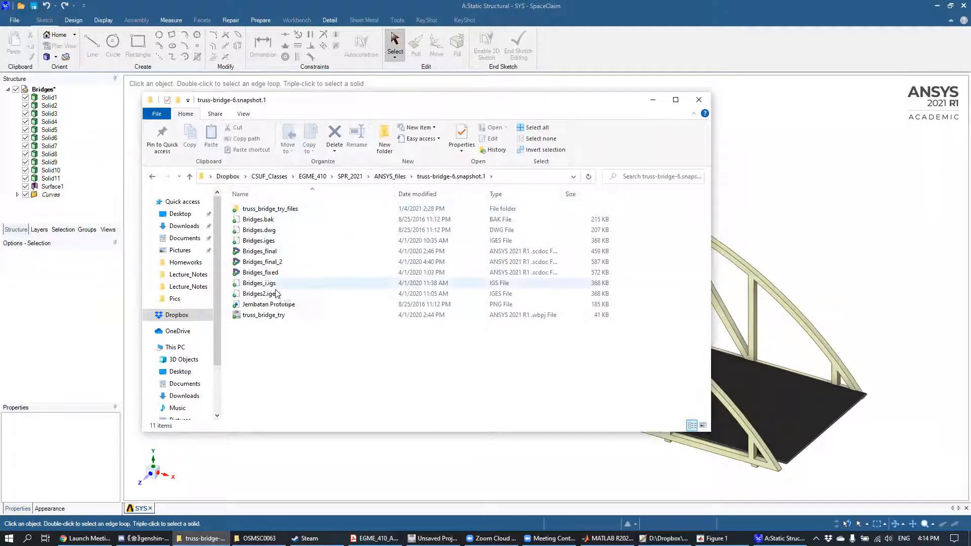
left_click(296, 251)
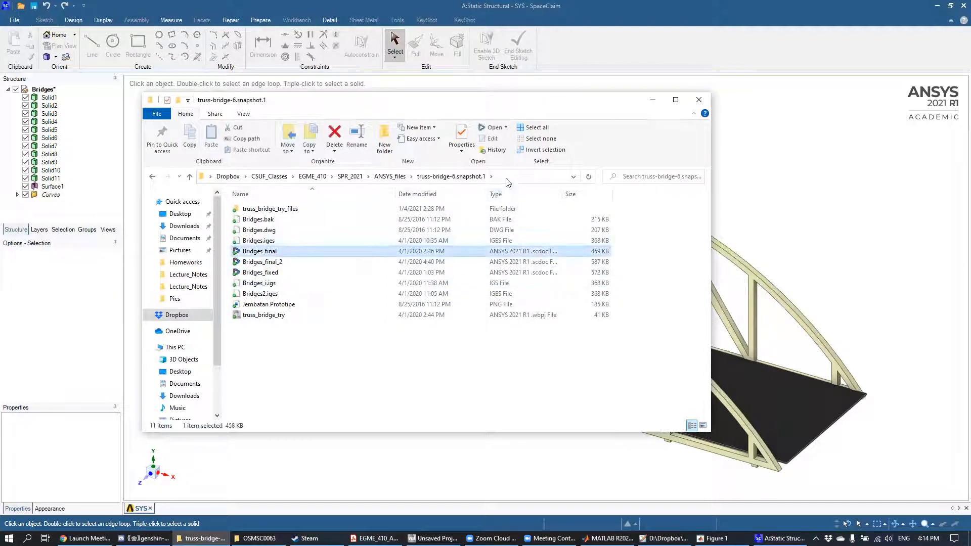
left_click_drag(487, 192, 490, 192)
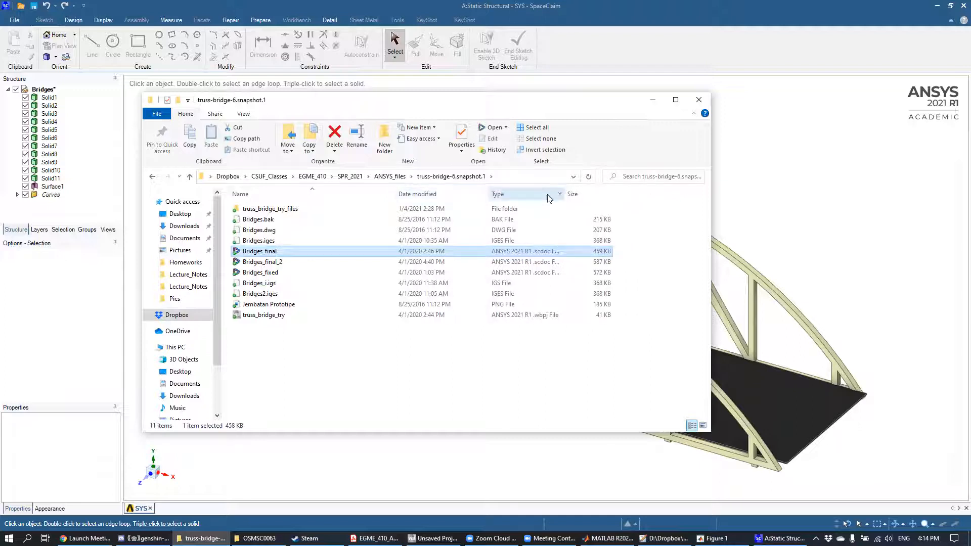
mouse_move(566, 191)
left_mouse_down()
mouse_move(609, 190)
mouse_move(583, 193)
left_mouse_up()
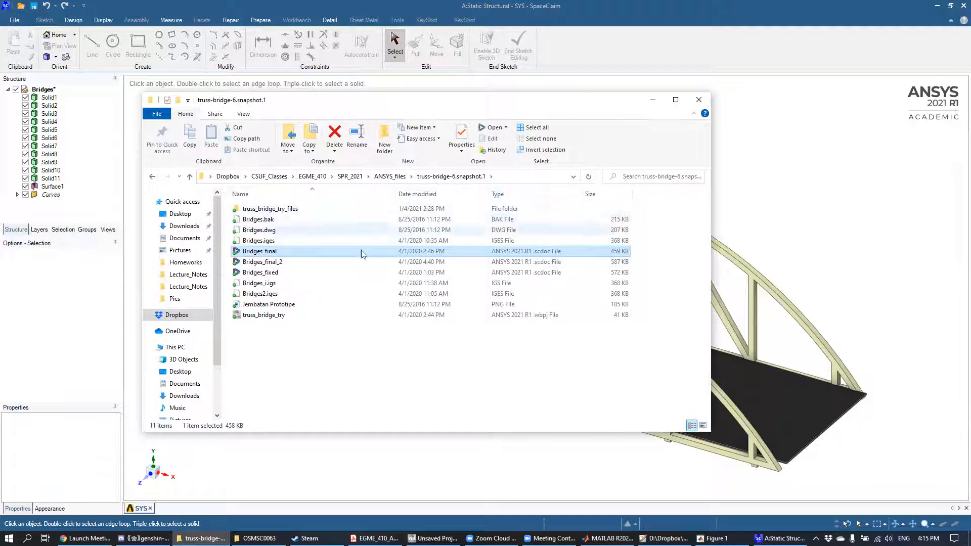
left_click(964, 5)
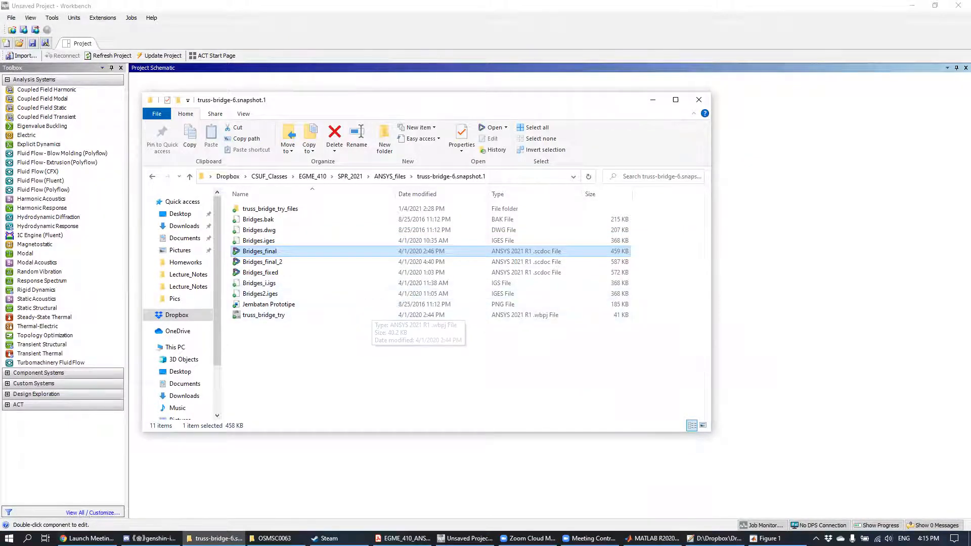
Step: Switch to Chrome and open the ANSYS_files folder in the files of the Spring 2021 EGME 410-01 course on Canvas
left_click(86, 538)
left_click(238, 8)
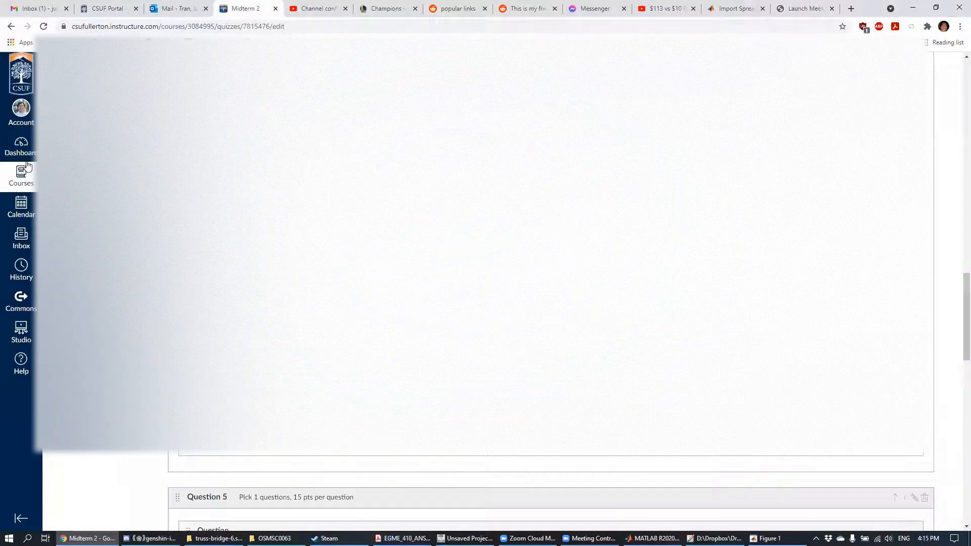
left_click(21, 145)
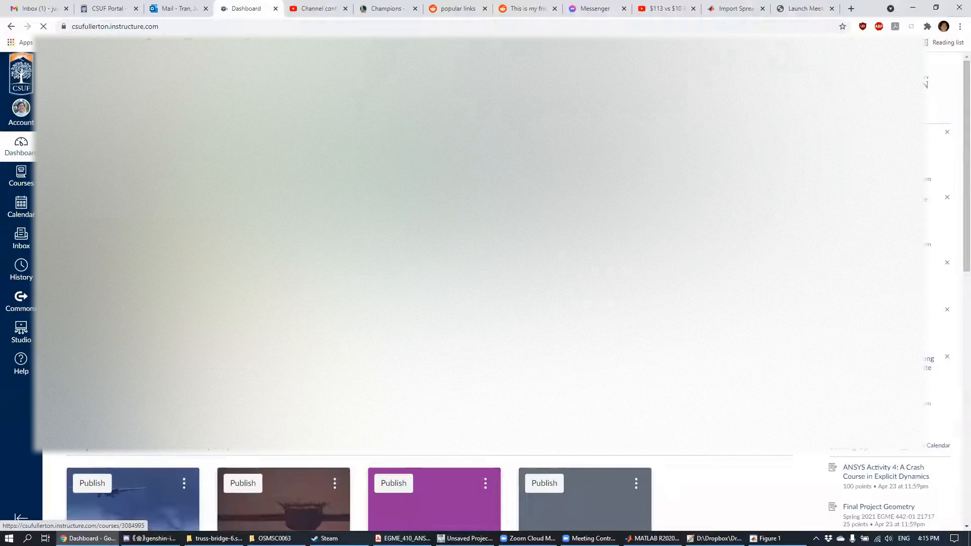
left_click(234, 277)
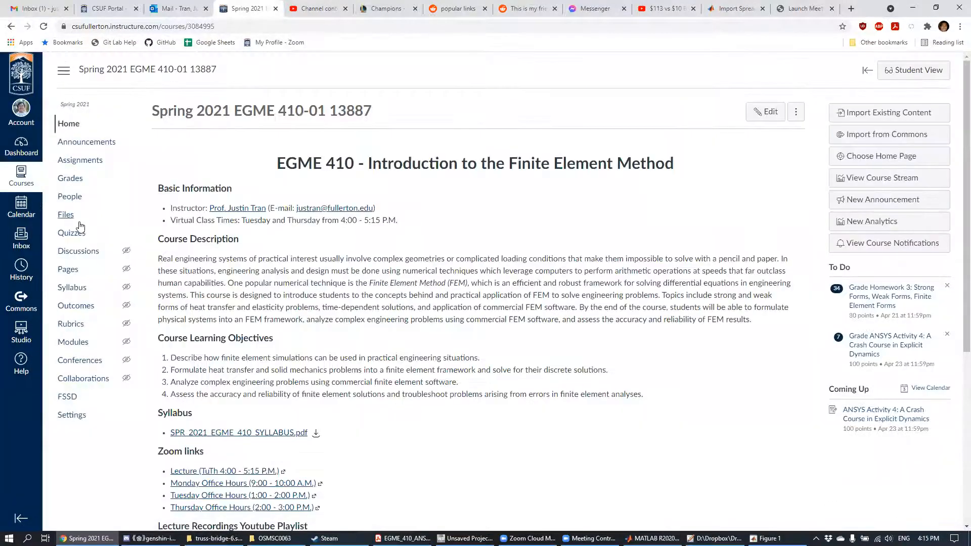
left_click(80, 223)
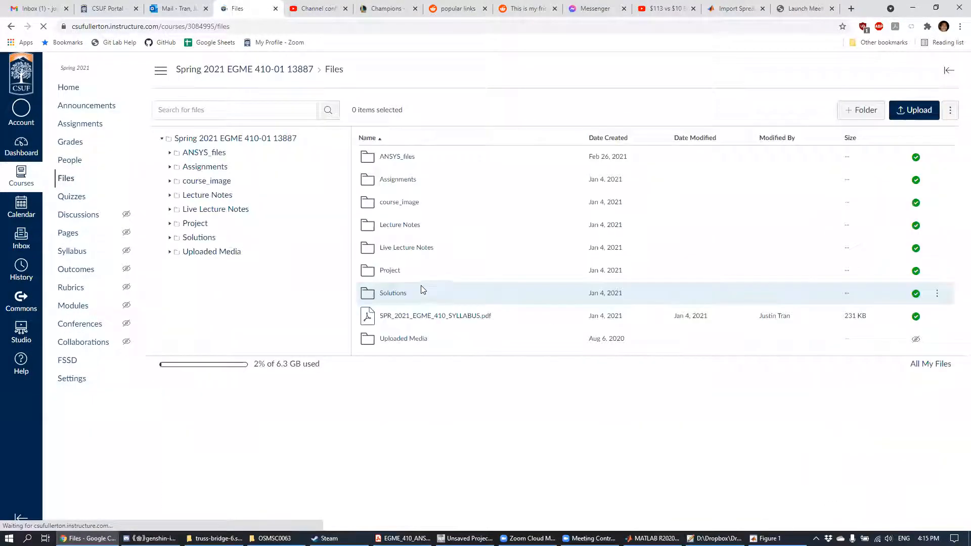
left_click(398, 156)
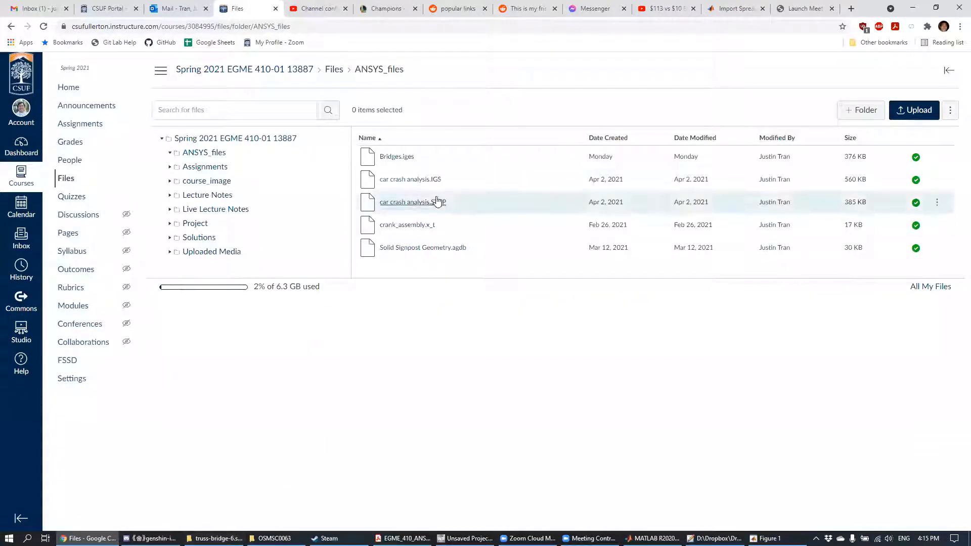
Step: Switch to the truss-bridge-6.snapshot.1 folder in File Explorer, select the Bridges_i.igs file to check it, and return to Chrome
left_click(215, 539)
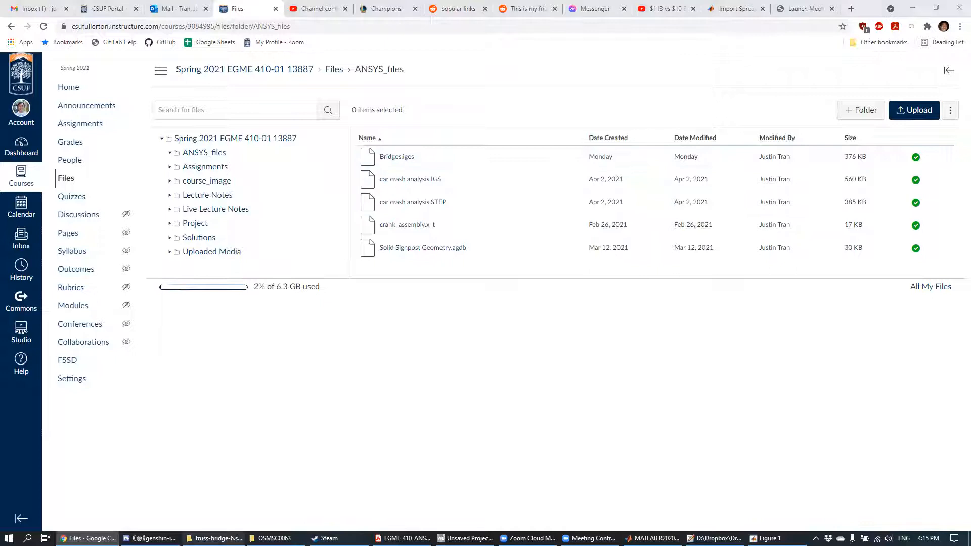
left_click(300, 375)
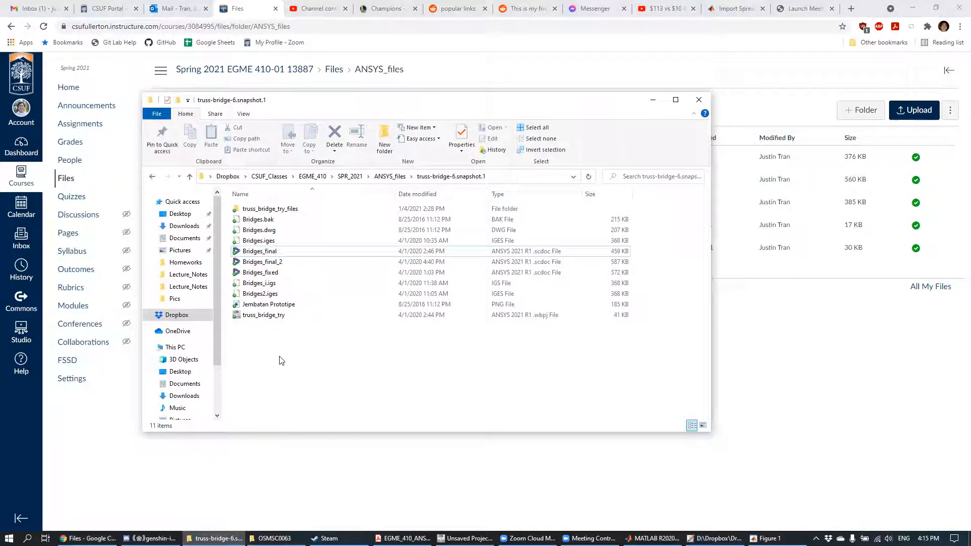
left_click(273, 284)
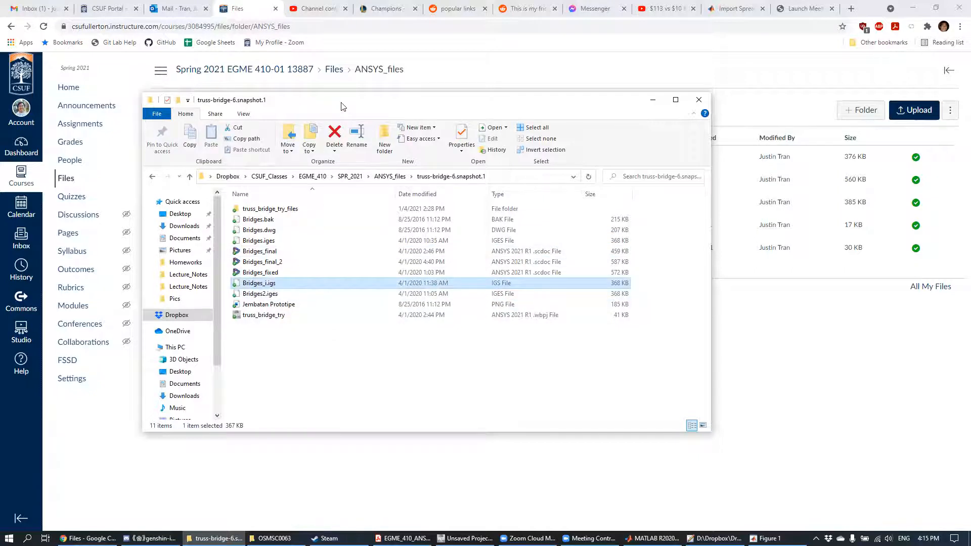
left_click_drag(341, 106, 356, 125)
left_click(797, 361)
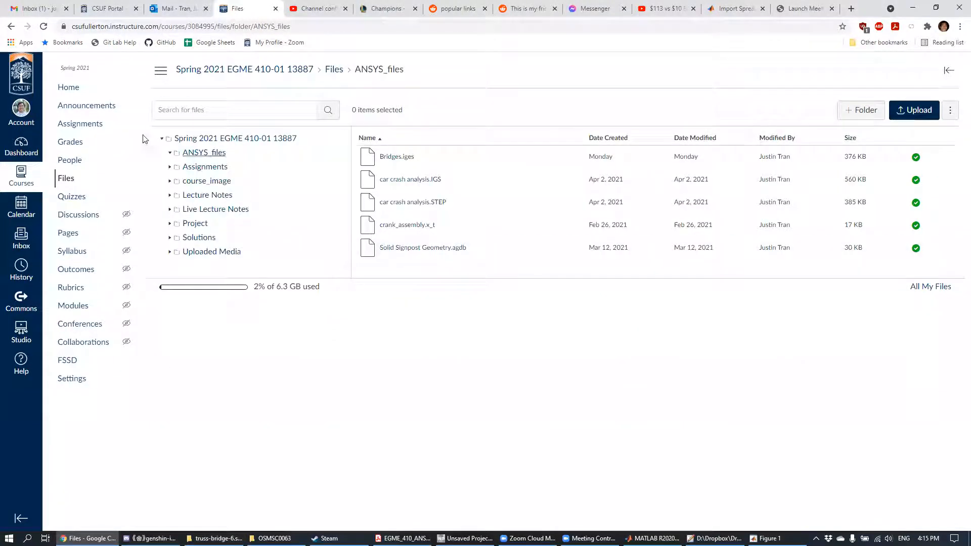
Step: Open the assignment ANSYS Activity 5: A Bridge to New Element Possibilities in the course and dismiss the separately opened Bridges_final SpaceClaim window
left_click(80, 124)
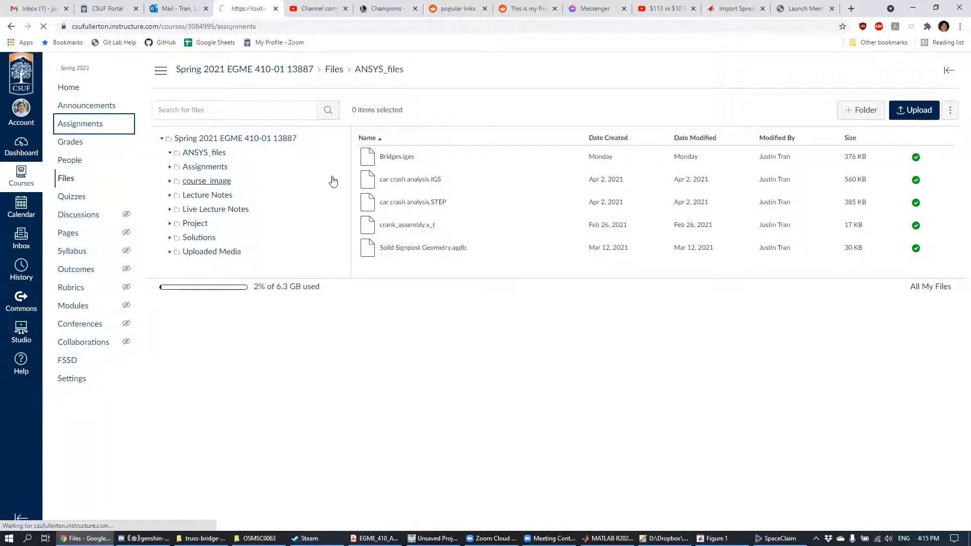
left_click(291, 452)
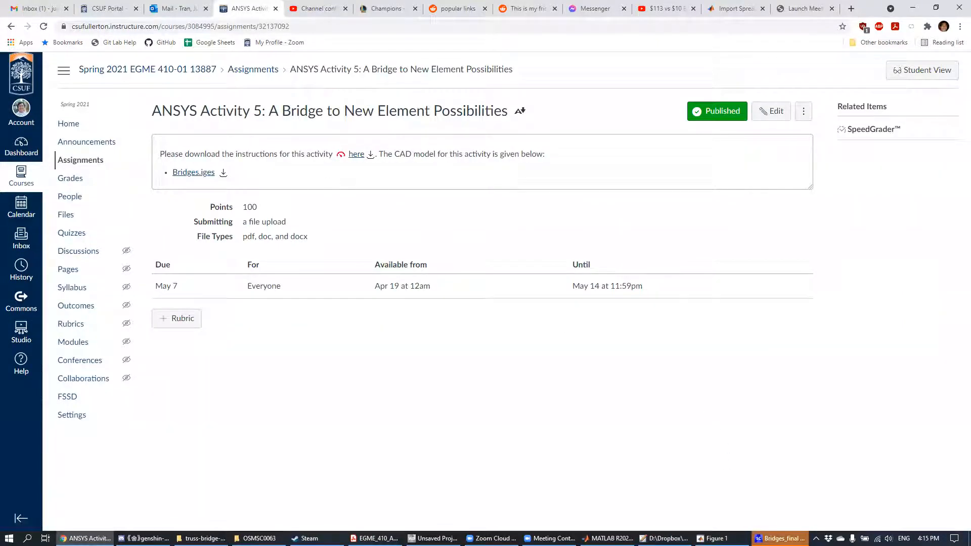
left_click(780, 538)
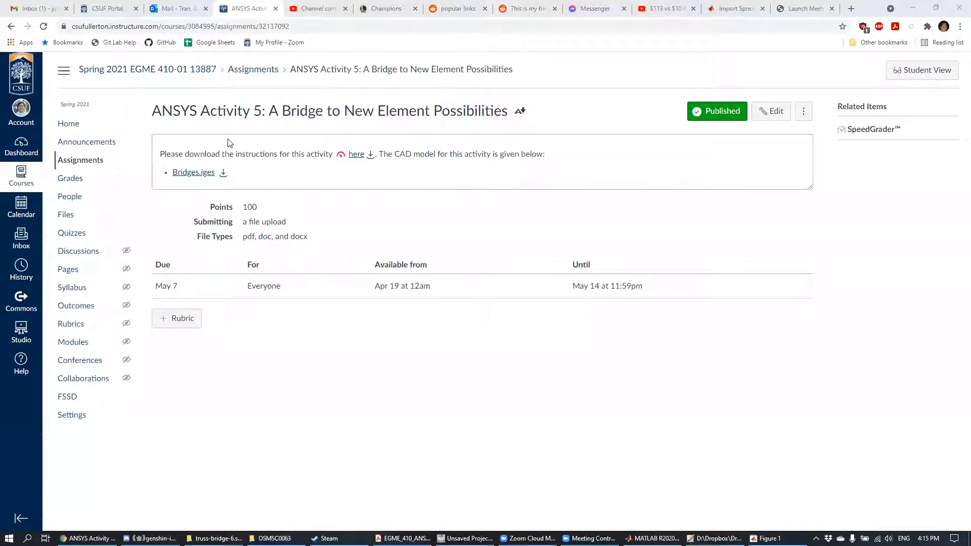
Step: Open the Bridges.iges file linked in the assignment, start downloading it and cancel the save
left_click(194, 173)
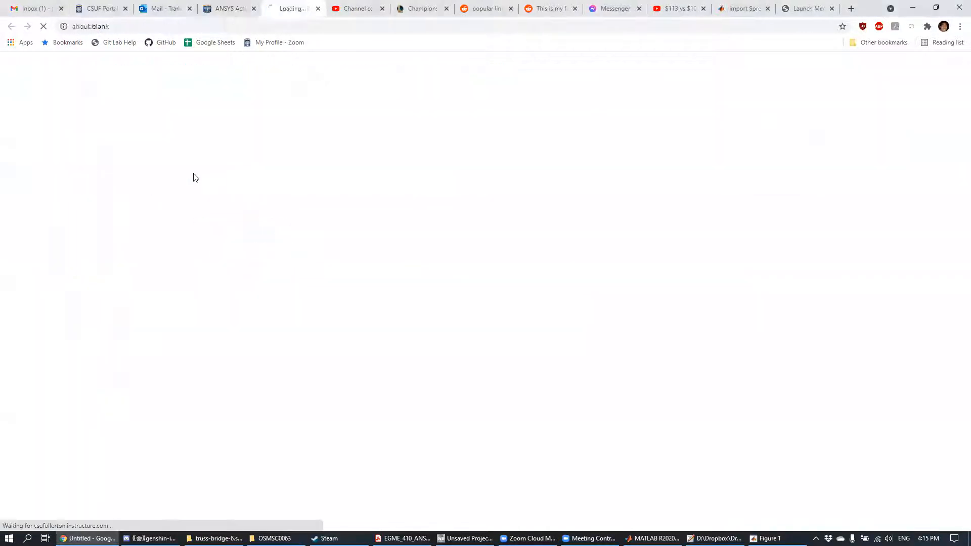
left_click(225, 136)
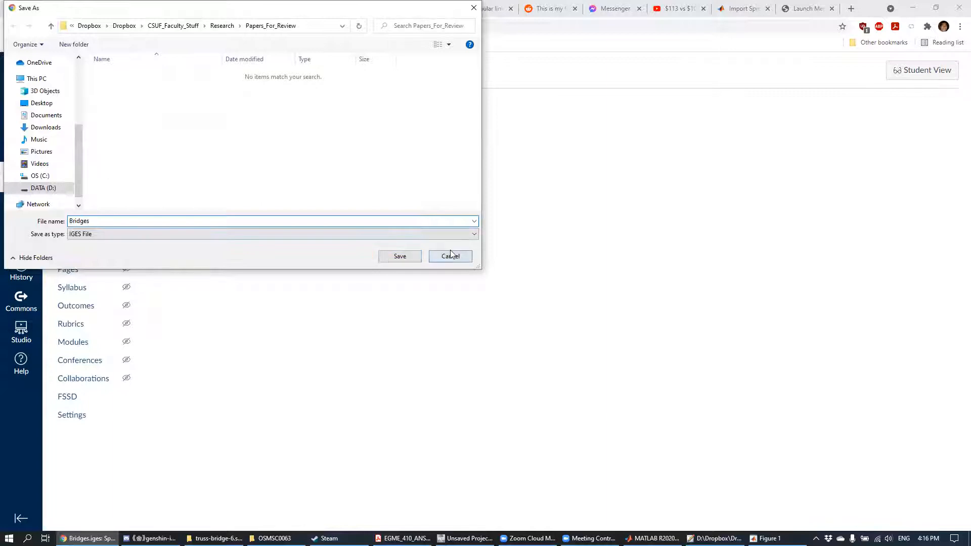
left_click(450, 255)
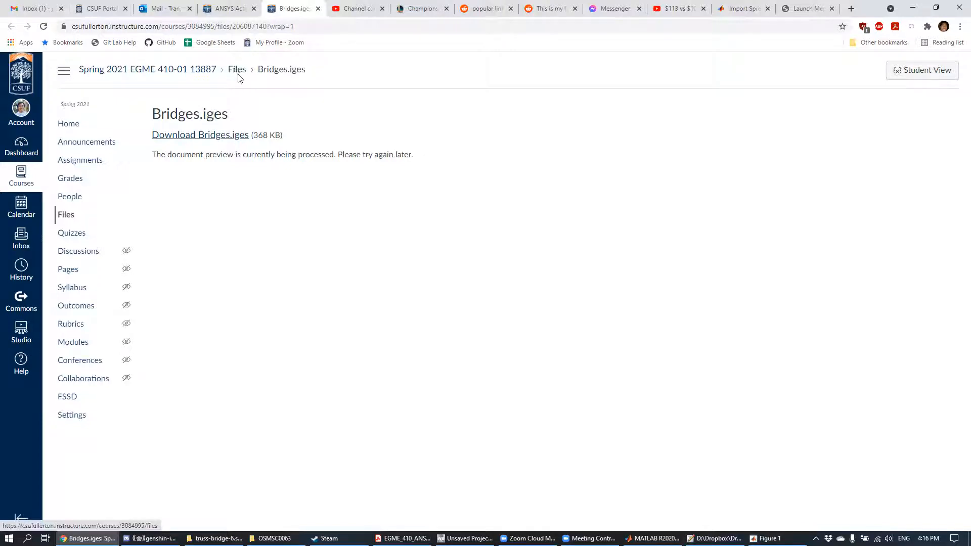
Step: Open the ANSYS_files folder in the course files and check the file options of Bridges.iges
left_click(71, 215)
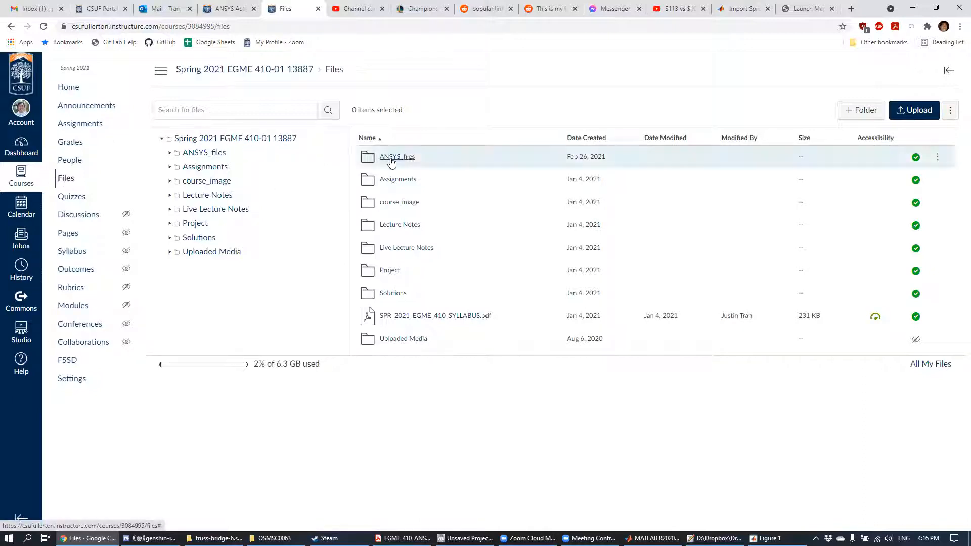
left_click(408, 160)
left_click(408, 160)
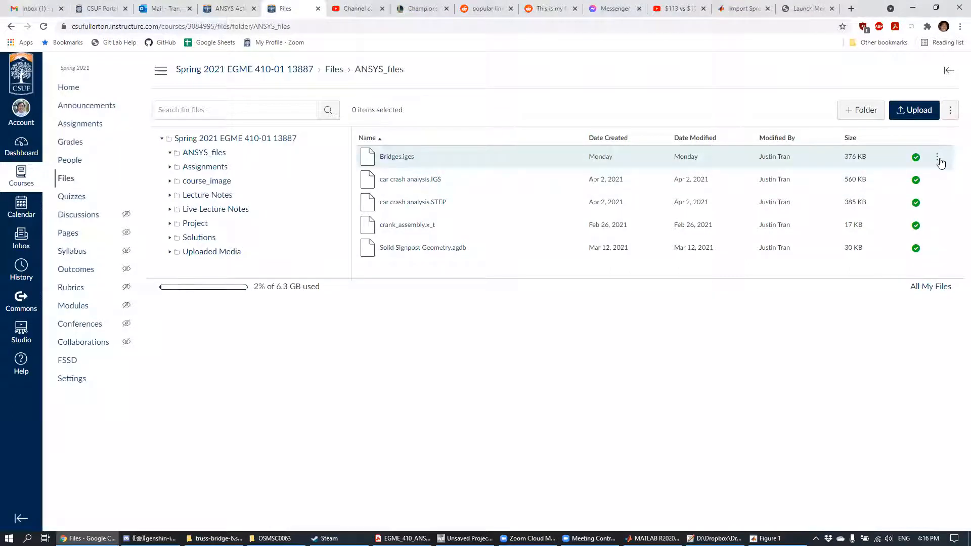
left_click(942, 158)
left_click(720, 410)
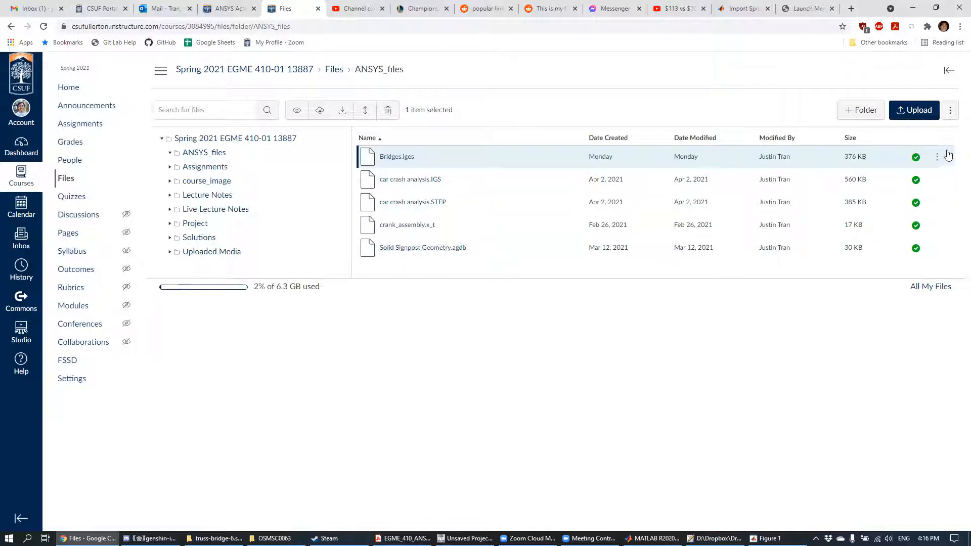
left_click(943, 160)
left_click(733, 335)
Step: Switch to Workbench and open the Static Structural system's geometry for editing in SpaceClaim
left_click(464, 538)
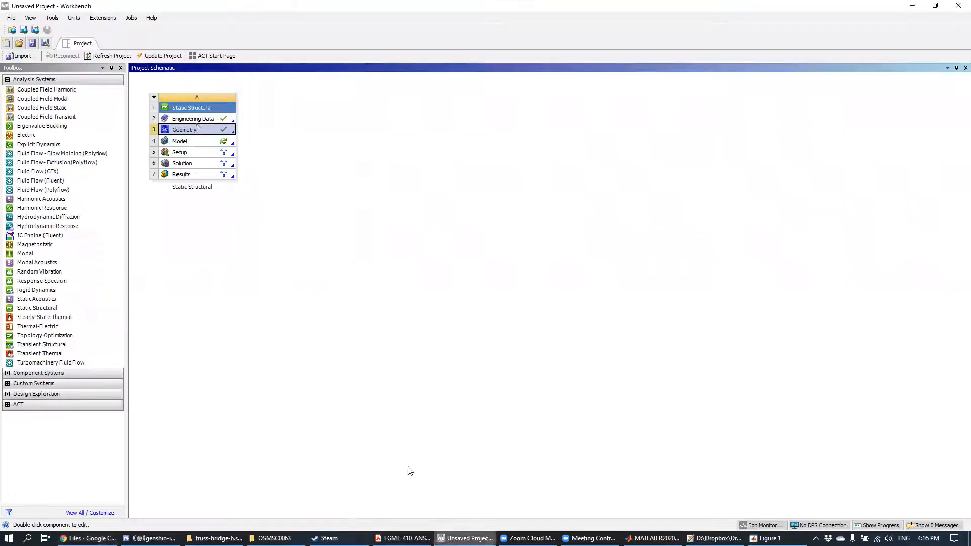
right_click(184, 130)
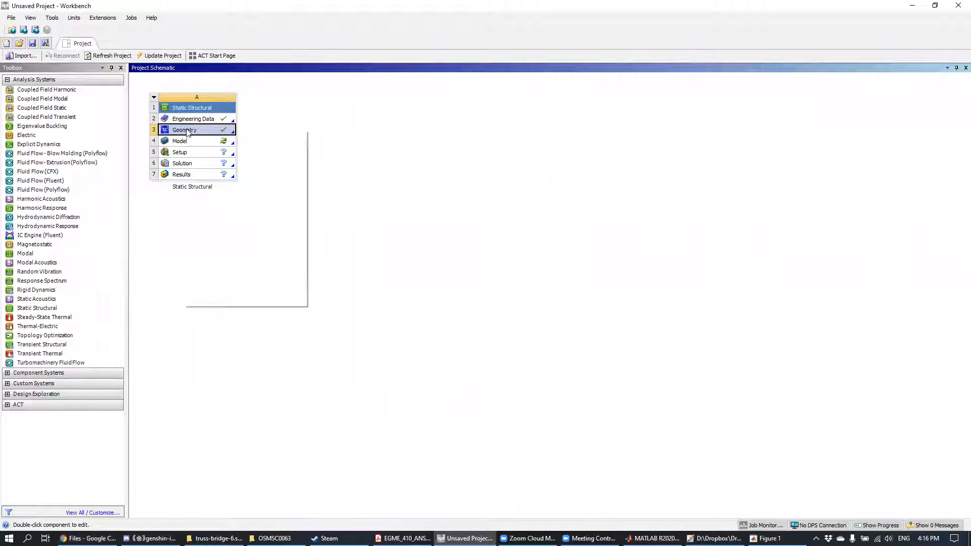
left_click(203, 135)
Step: Switch to the ANSYS Activity 5 PDF, follow its GrabCAD truss-bridge-6 link, look through the Truss Bridge page and return to the PDF
left_click(89, 538)
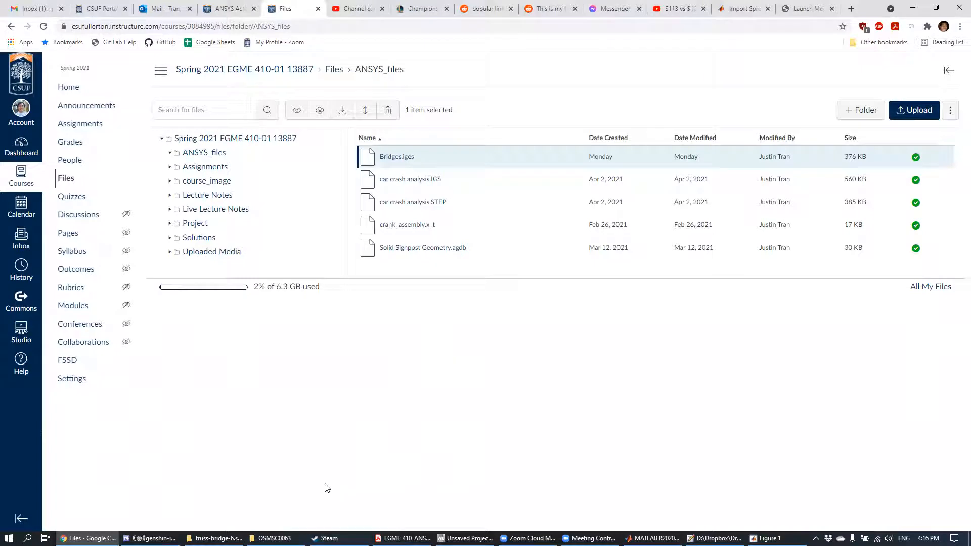
left_click(403, 538)
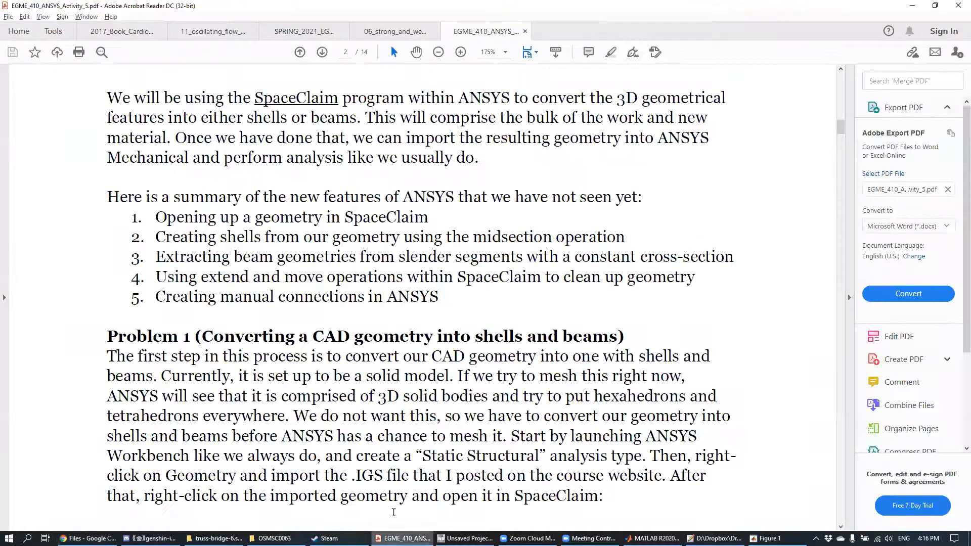
scroll(324, 338, "down", 6)
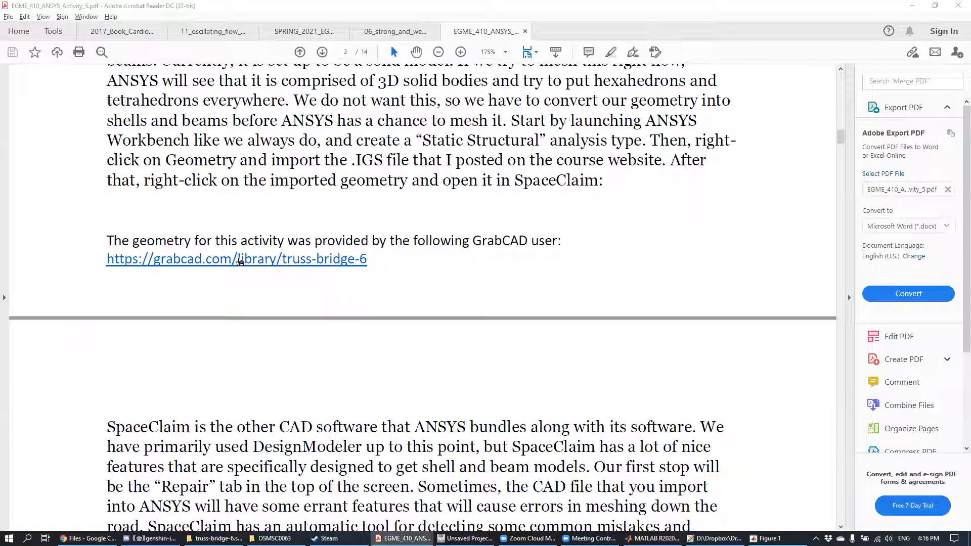
left_click(197, 263)
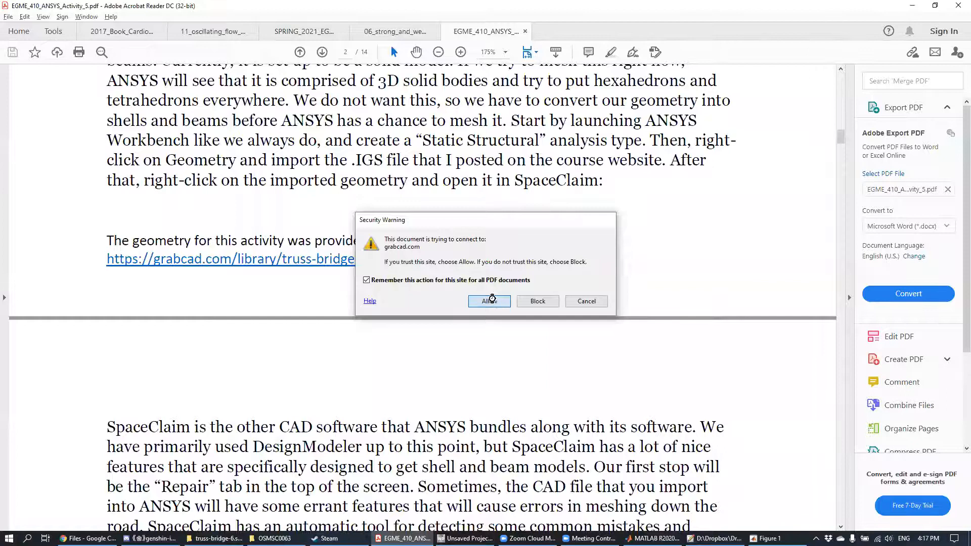
left_click(494, 301)
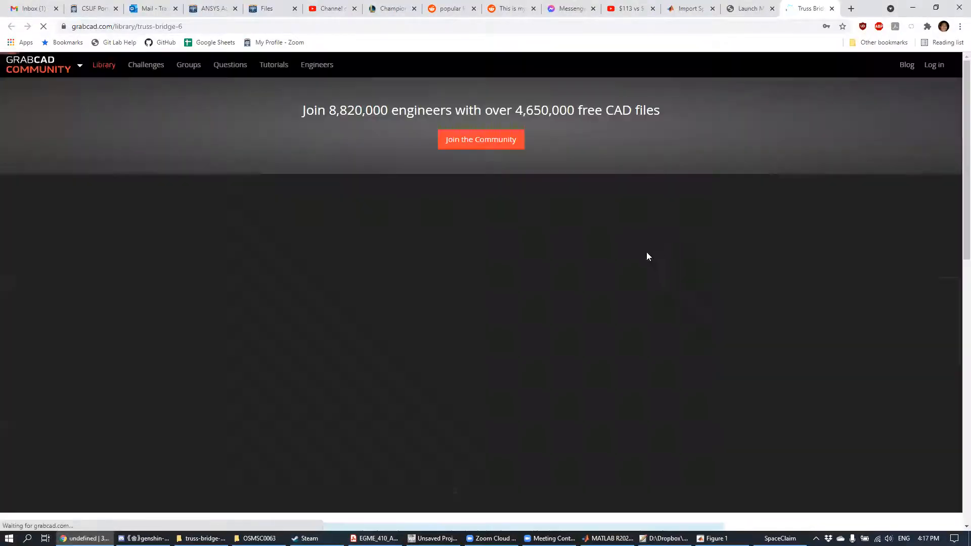
scroll(201, 283, "down", 6)
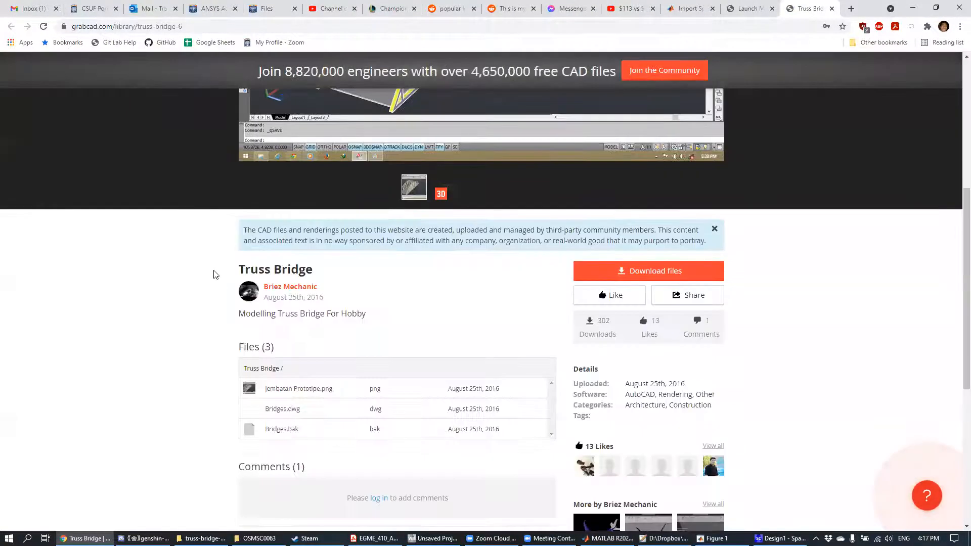
scroll(372, 417, "up", 4)
key("alt+Tab")
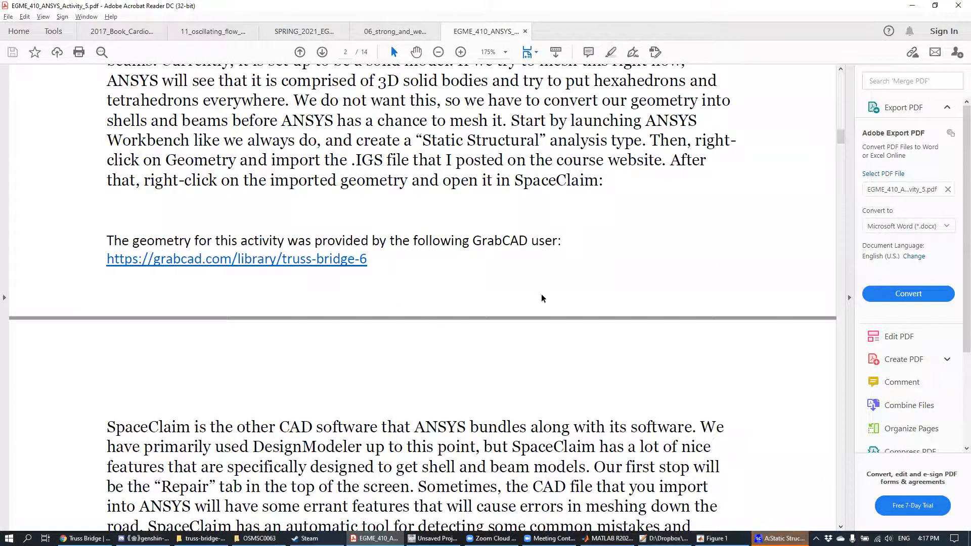
Step: Switch to SpaceClaim and examine the bridge's side arches, truss members and overhead crossbar from several angles
key("alt+Tab")
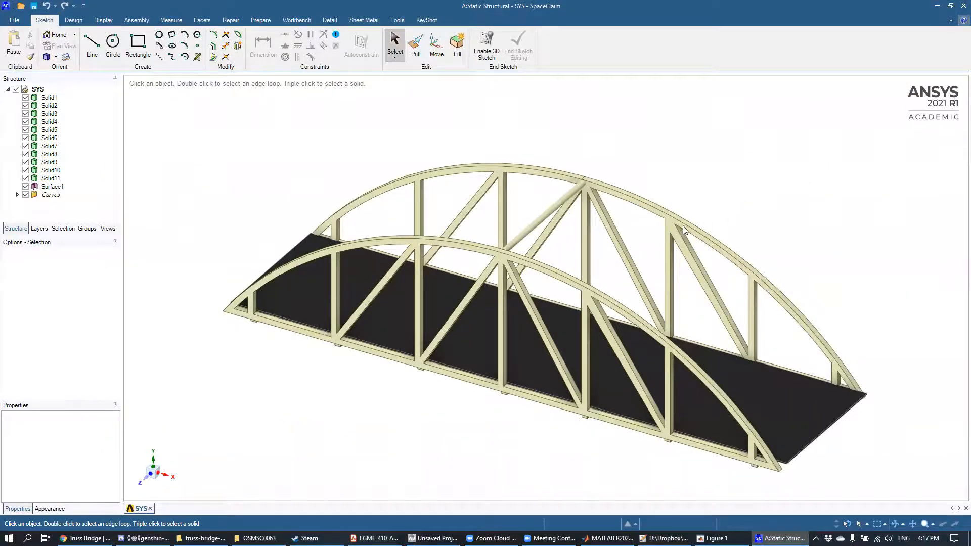
mouse_move(737, 201)
middle_mouse_down()
mouse_move(684, 180)
mouse_move(678, 188)
mouse_move(721, 169)
mouse_move(603, 169)
mouse_move(652, 178)
mouse_move(676, 204)
mouse_move(724, 186)
mouse_move(682, 190)
mouse_move(676, 208)
mouse_move(678, 190)
mouse_move(670, 199)
mouse_move(685, 191)
mouse_move(667, 184)
mouse_move(672, 212)
mouse_move(693, 211)
mouse_move(687, 188)
mouse_move(686, 209)
middle_mouse_up()
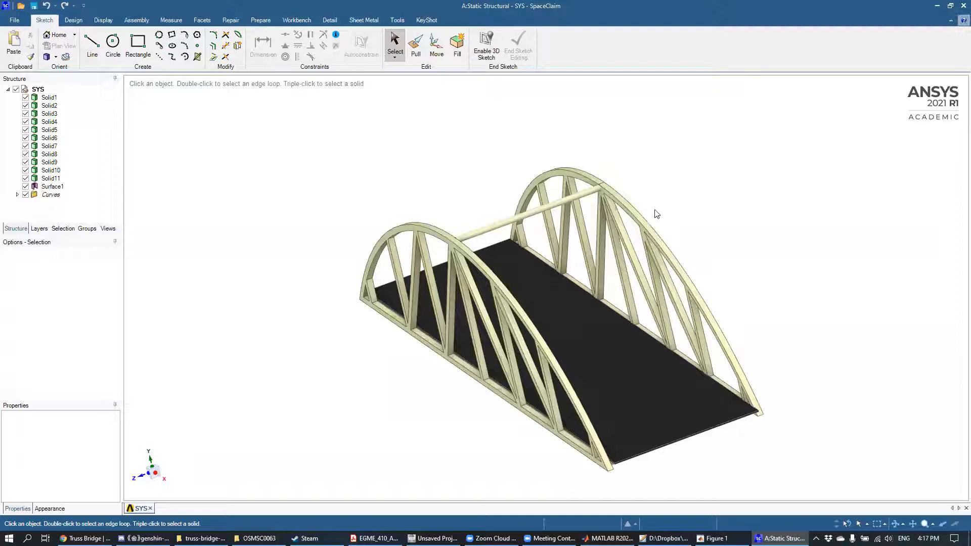
mouse_move(639, 230)
middle_mouse_down()
mouse_move(576, 491)
mouse_move(682, 223)
mouse_move(674, 193)
mouse_move(657, 192)
mouse_move(678, 210)
mouse_move(587, 243)
middle_mouse_up()
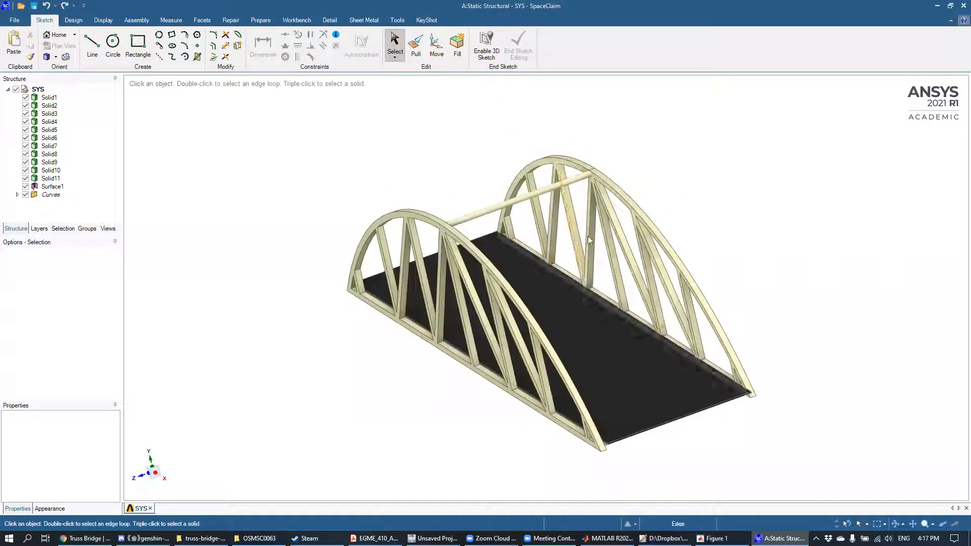
left_click(518, 199)
middle_click_drag(518, 197, 711, 210)
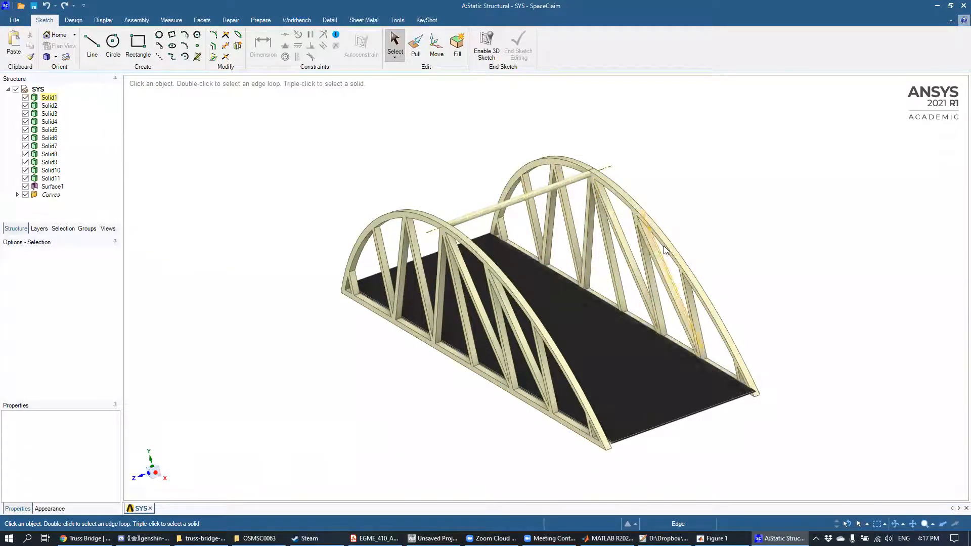
left_click(552, 239)
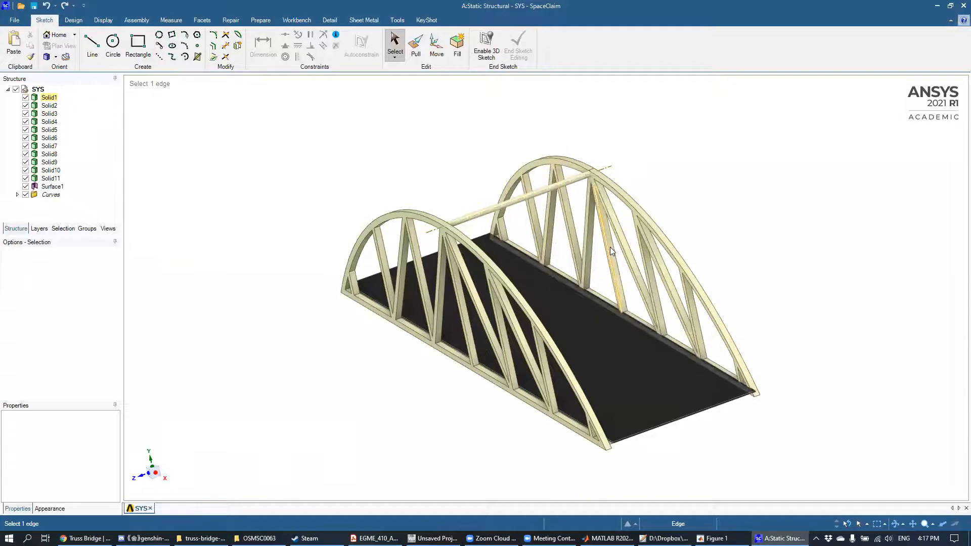
middle_click_drag(713, 192, 698, 155)
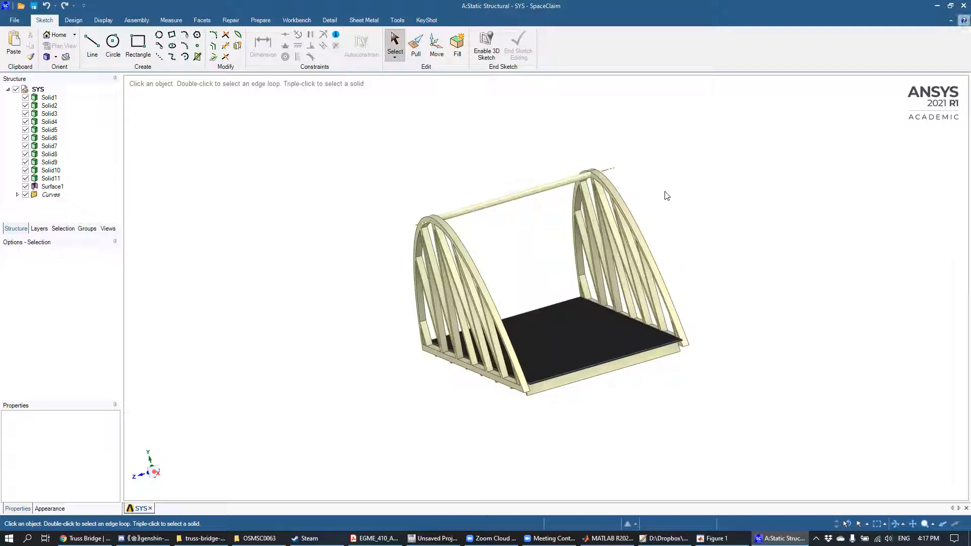
Step: Examine the cross beams beneath the bridge deck and the truss members on both sides
mouse_move(694, 192)
middle_mouse_down()
mouse_move(713, 184)
mouse_move(683, 180)
mouse_move(690, 197)
mouse_move(665, 147)
mouse_move(680, 218)
mouse_move(673, 254)
middle_mouse_up()
middle_click_drag(585, 384, 569, 359)
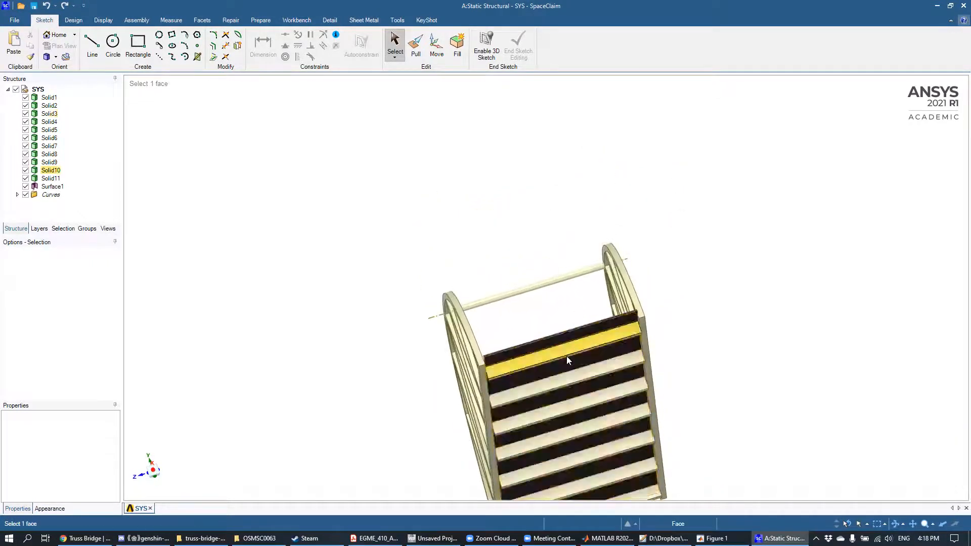
left_click(563, 333)
mouse_move(557, 335)
middle_mouse_down()
mouse_move(540, 341)
mouse_move(551, 354)
middle_mouse_up()
left_click(570, 281)
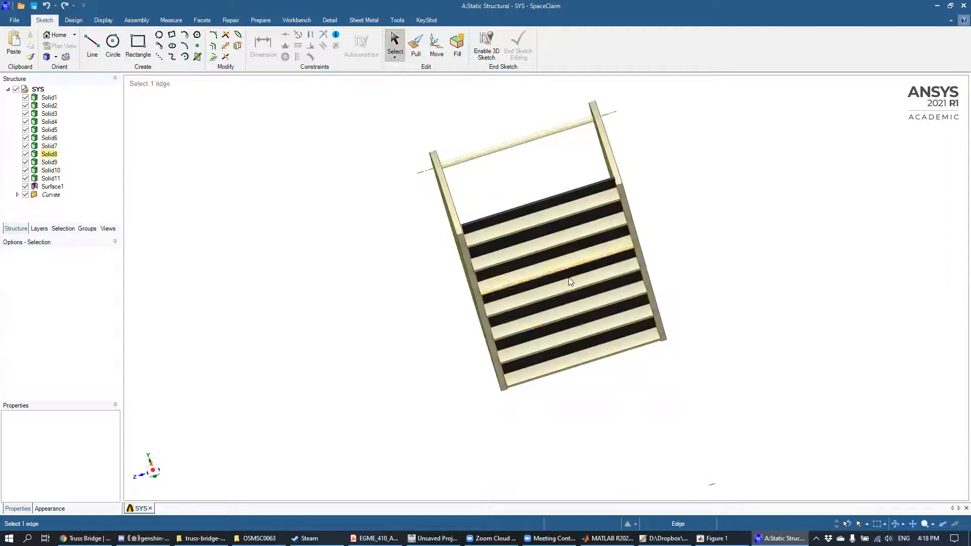
middle_click_drag(546, 171, 530, 197)
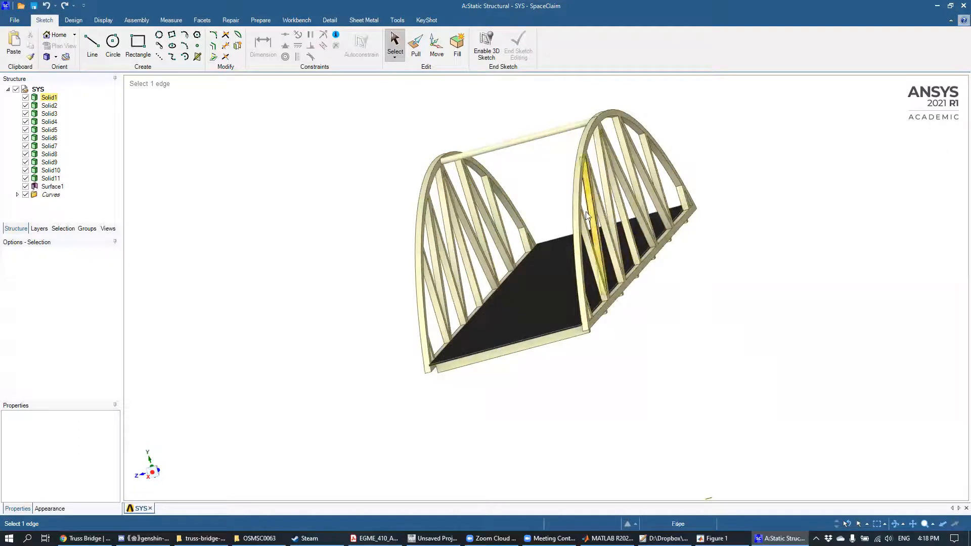
middle_click_drag(362, 232, 391, 254)
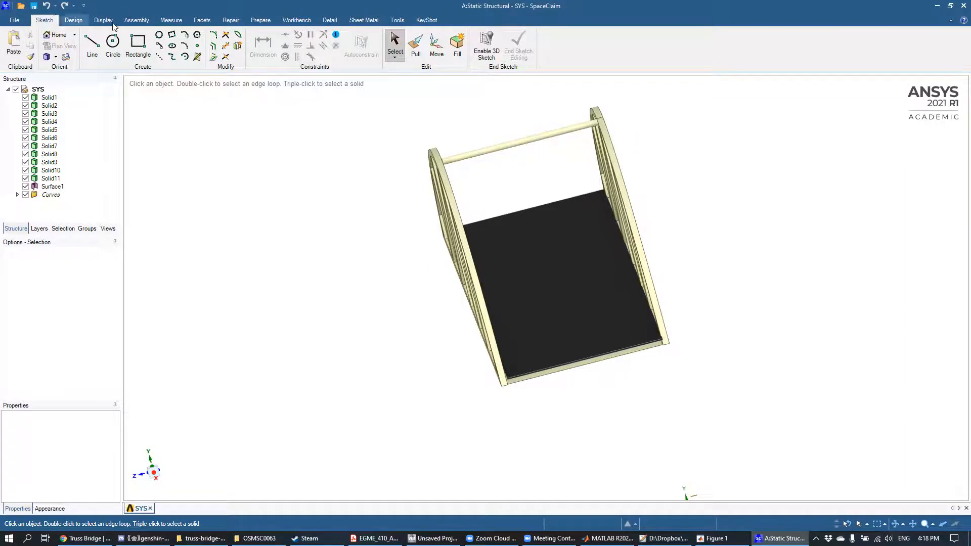
Step: Check the bridge for stitchable edges and gaps, and try to repair the gap where the overhead crossbar meets the side arch
left_click(232, 20)
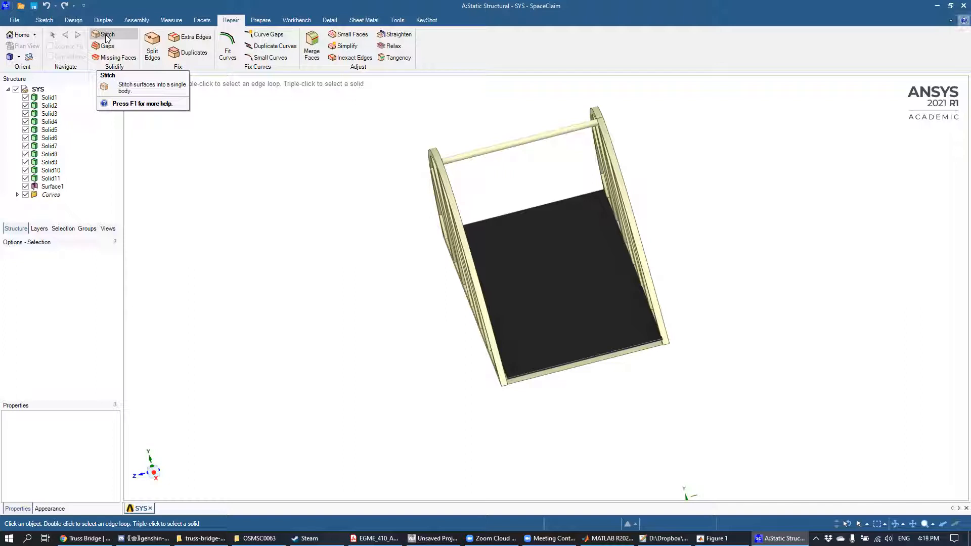
left_click(107, 37)
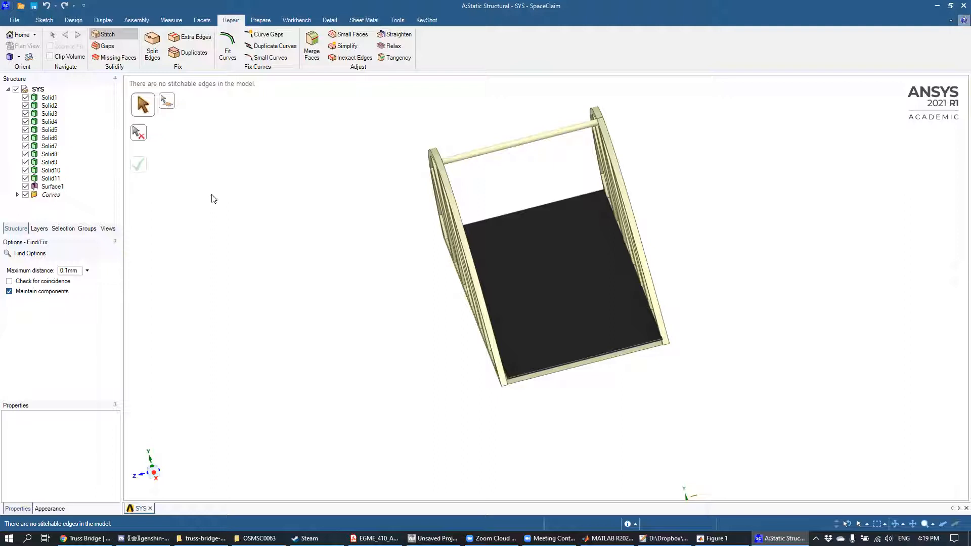
left_click(119, 44)
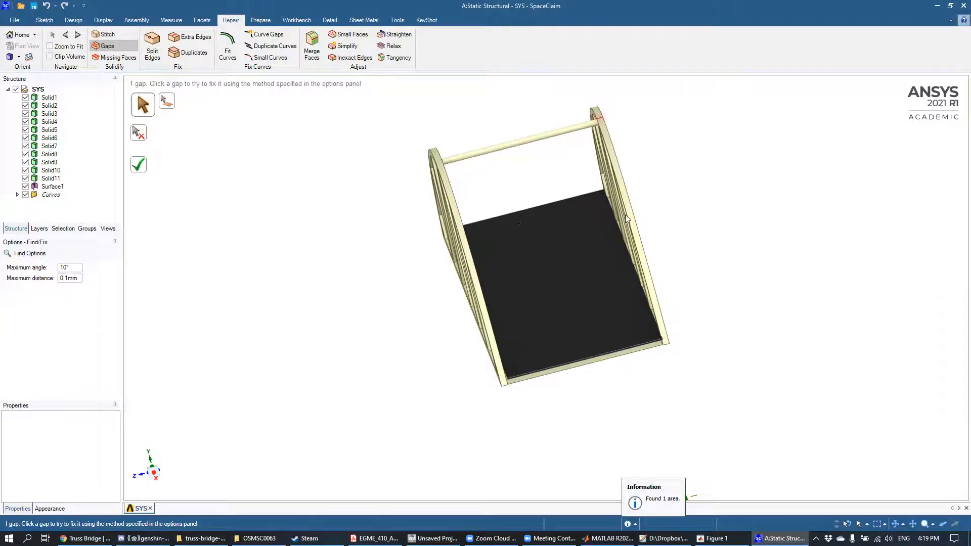
middle_click_drag(693, 152, 696, 167)
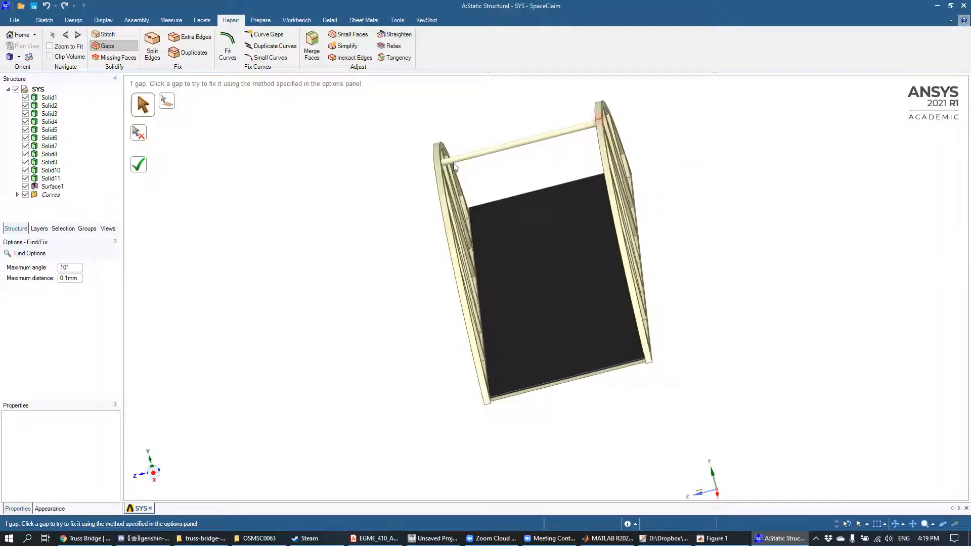
left_click(599, 120)
left_click(139, 165)
Step: Examine the marked gap on the side arch beside the crossbar from several angles and try the gap repair again
mouse_move(649, 156)
middle_mouse_down()
mouse_move(665, 203)
mouse_move(723, 204)
mouse_move(673, 232)
middle_mouse_up()
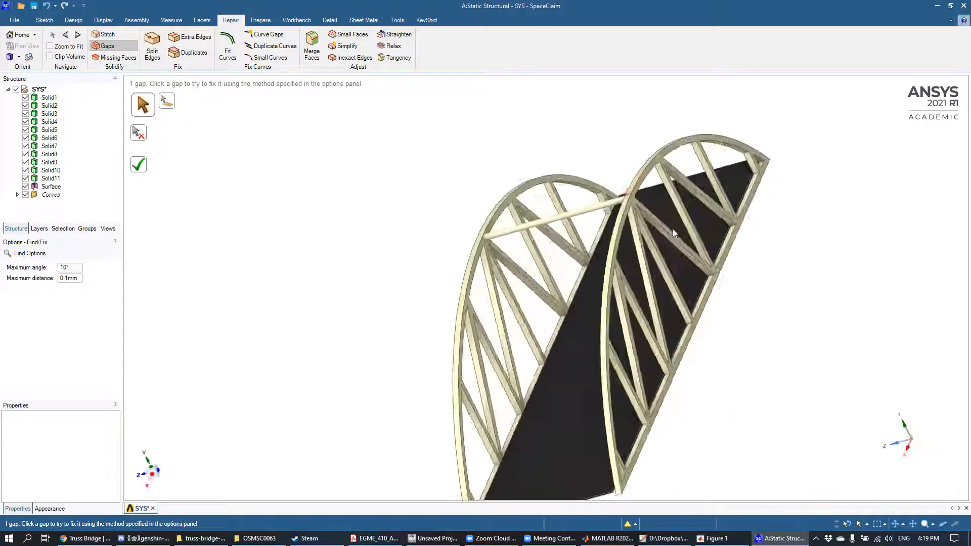
scroll(650, 239, "up", 6)
middle_click_drag(623, 169, 670, 143)
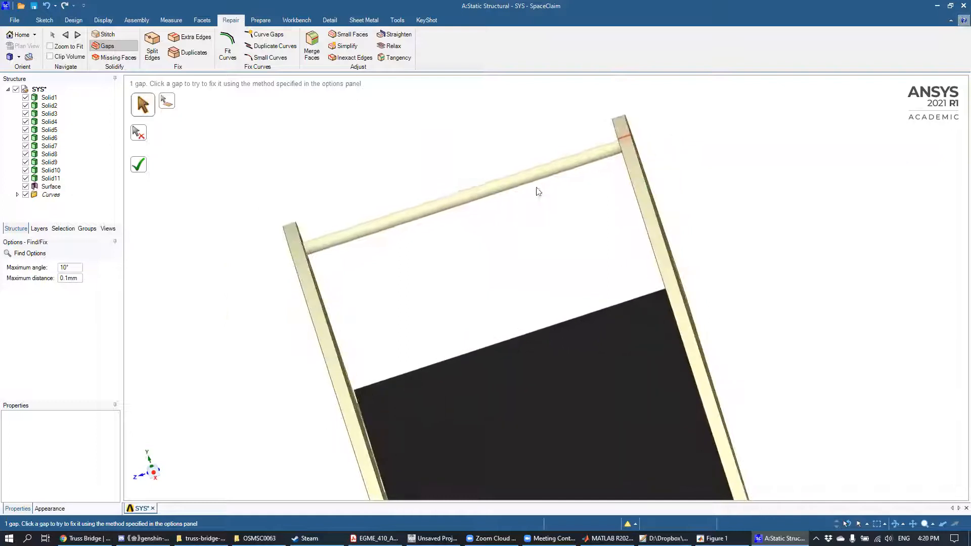
scroll(372, 270, "down", 4)
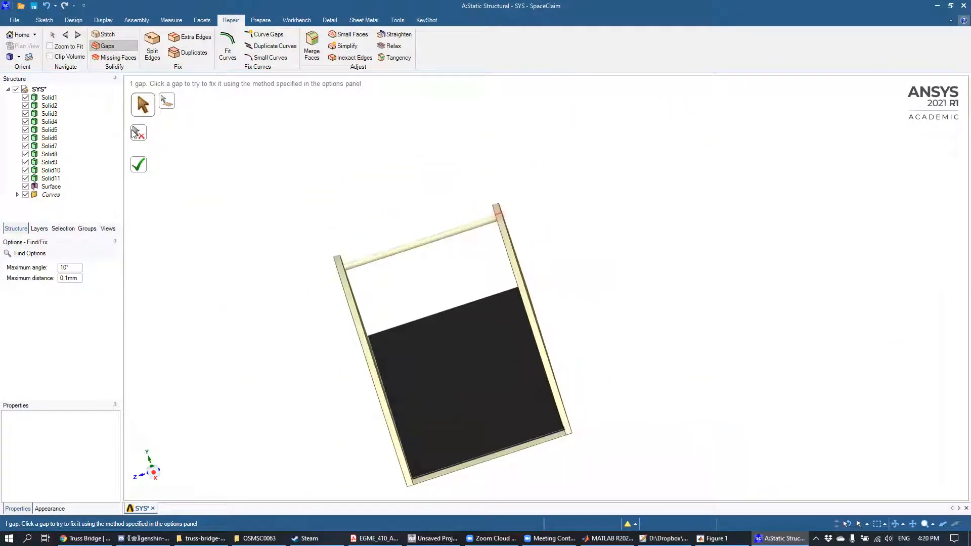
left_click(138, 164)
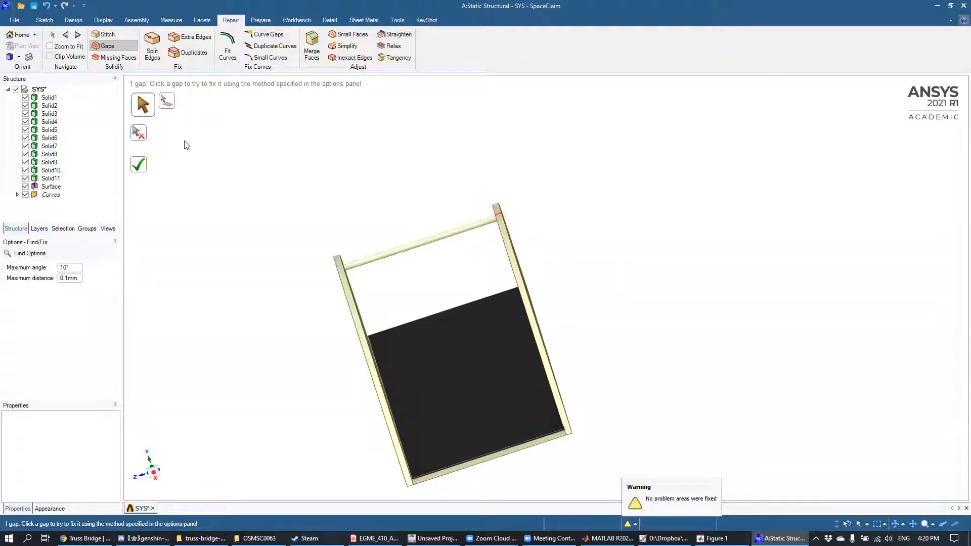
Step: Recheck the model for stitchable edges and remaining gaps, inspecting the marked spot on the arch
left_click(108, 35)
left_click(108, 46)
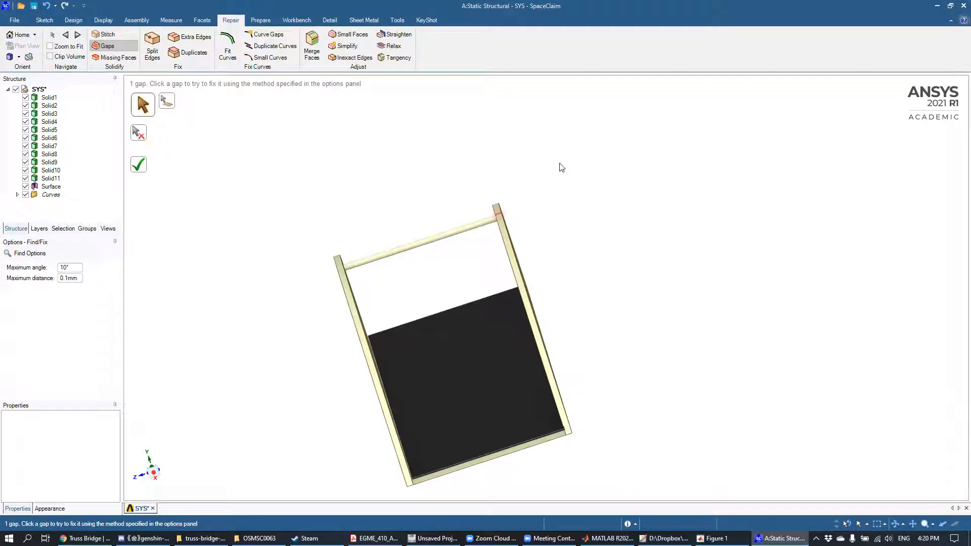
mouse_move(513, 243)
middle_mouse_down()
mouse_move(516, 227)
mouse_move(554, 226)
mouse_move(545, 221)
middle_mouse_up()
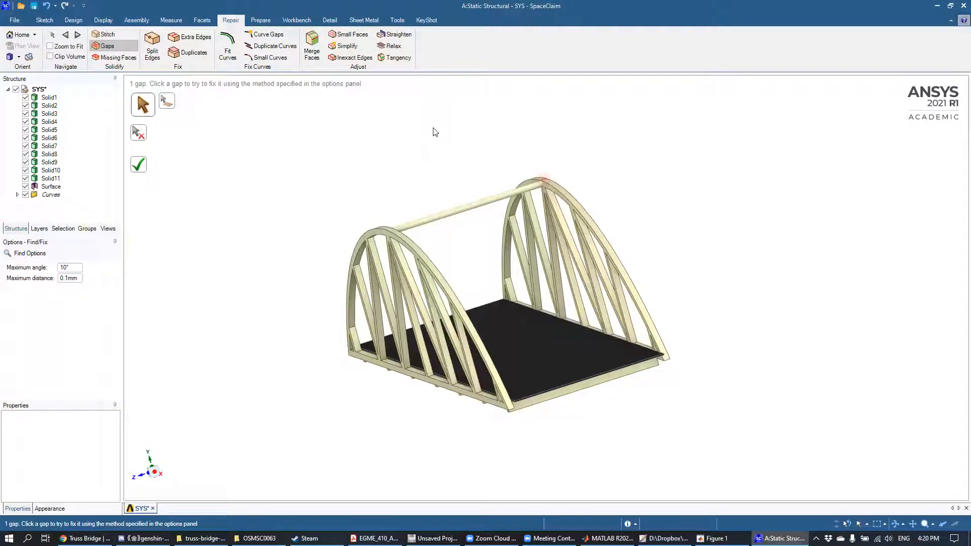
left_click(107, 34)
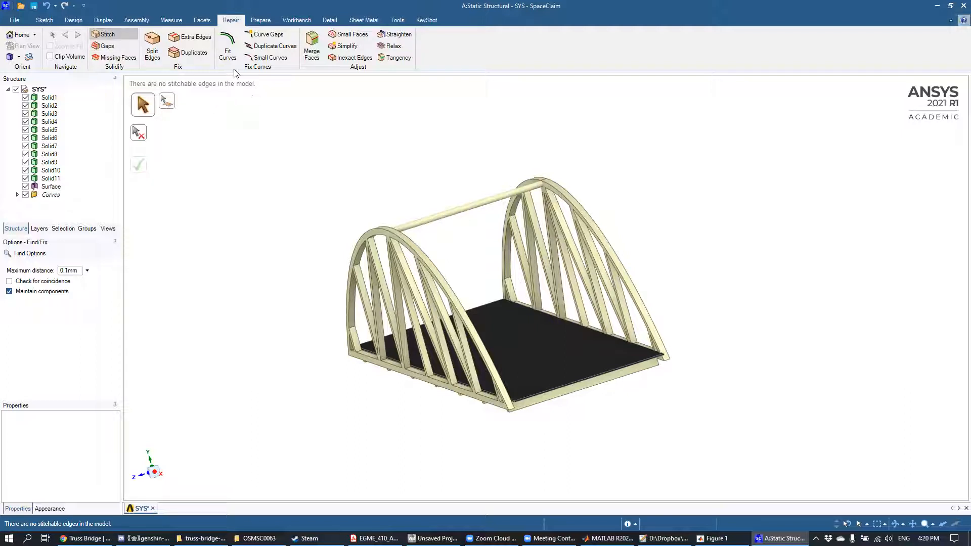
Step: Create a midsurface of the side truss Solid2 from its inner and outer offset faces
left_click(261, 21)
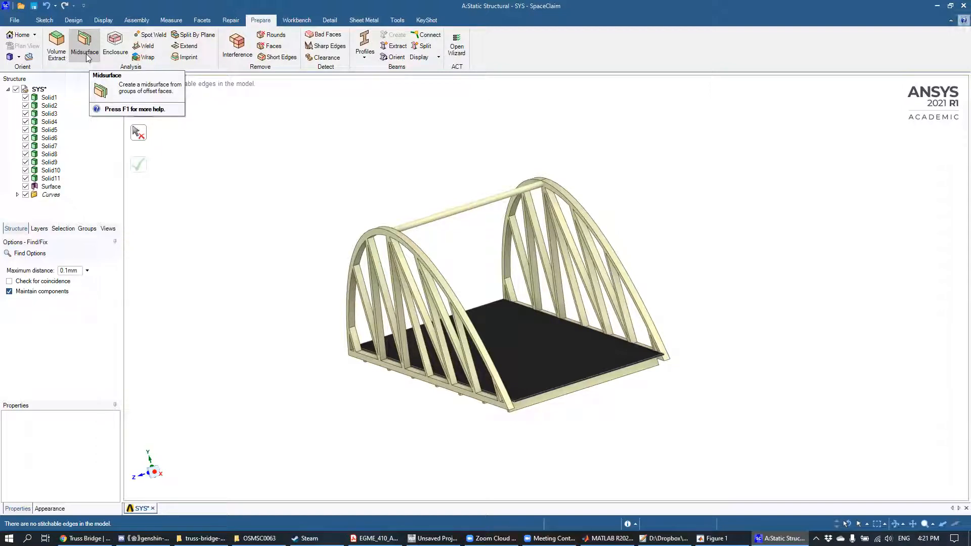
left_click(85, 46)
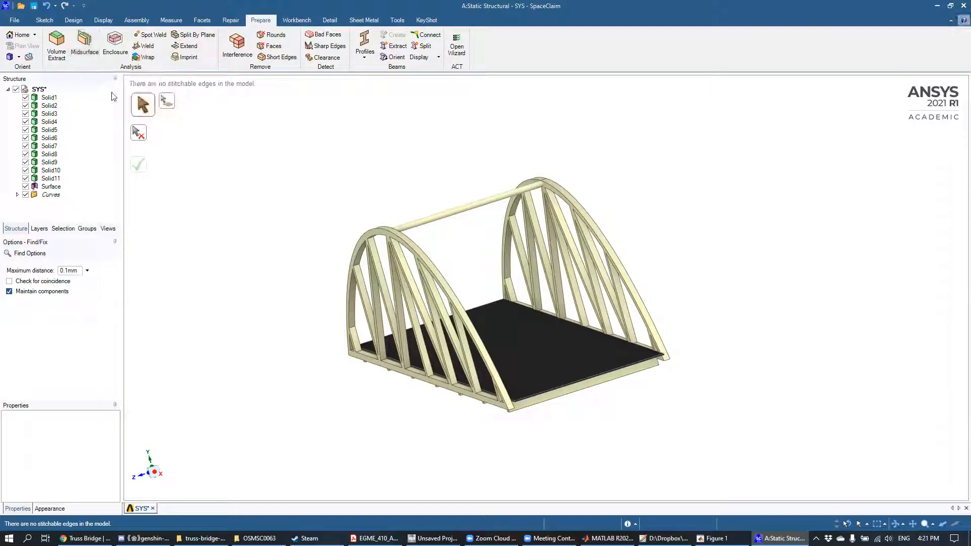
middle_click_drag(470, 125, 445, 136)
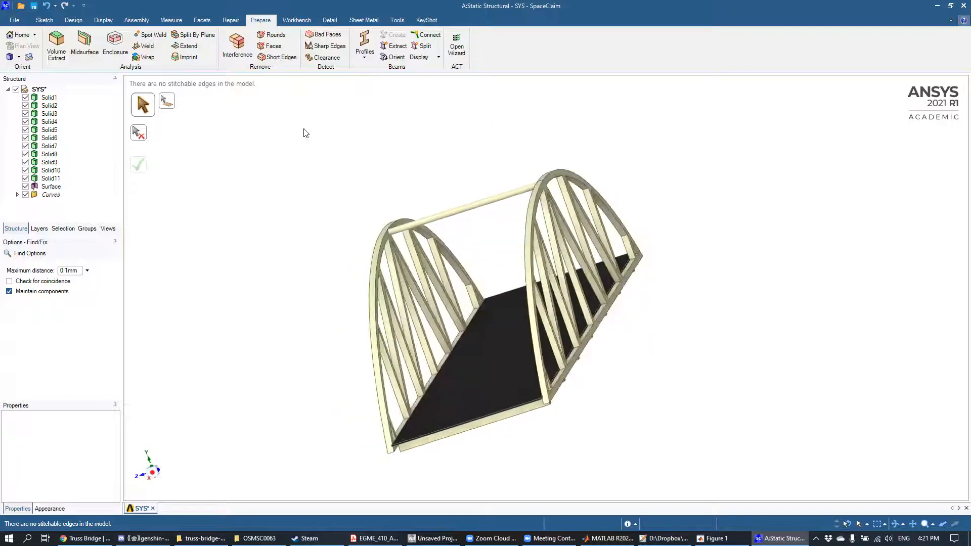
left_click(87, 56)
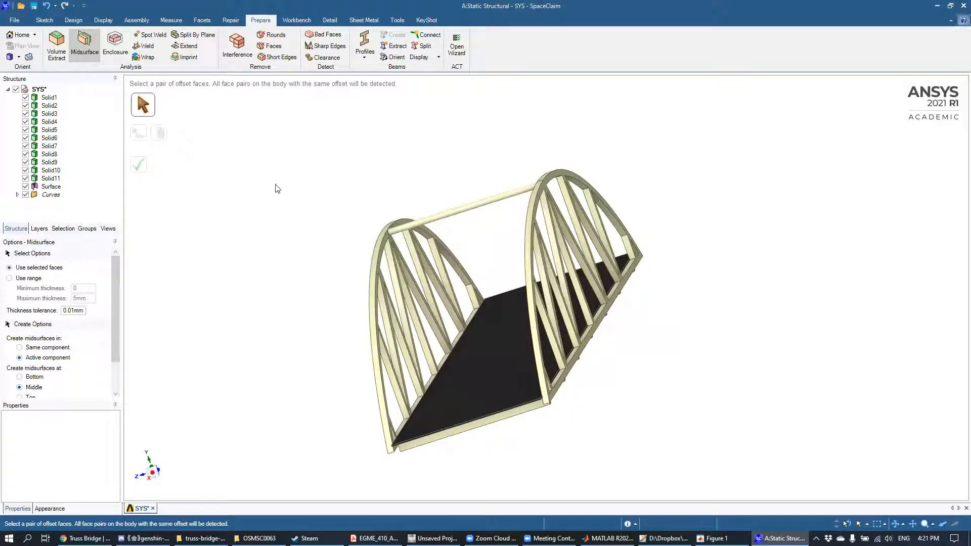
mouse_move(260, 228)
middle_mouse_down()
mouse_move(318, 206)
mouse_move(310, 204)
mouse_move(297, 208)
mouse_move(329, 209)
middle_mouse_up()
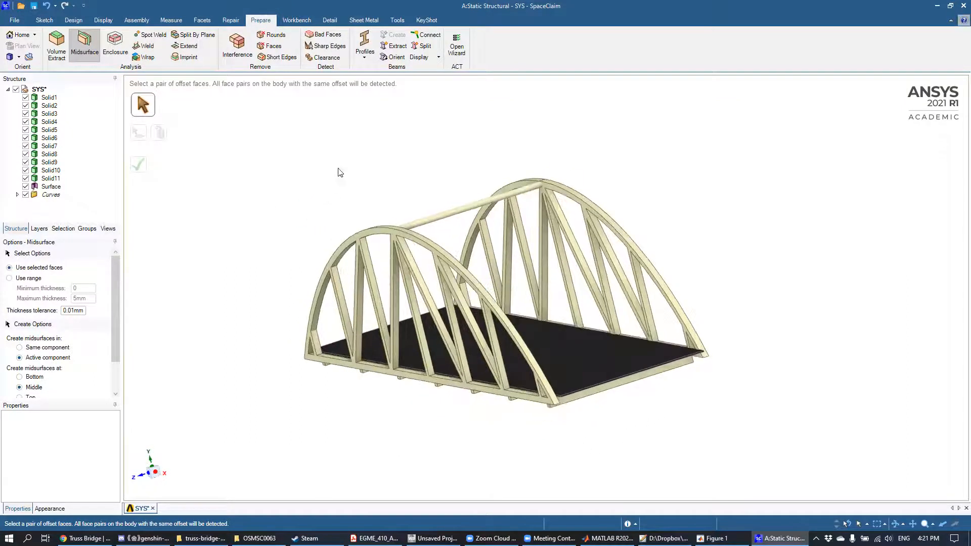
mouse_move(418, 147)
middle_mouse_down()
mouse_move(353, 158)
mouse_move(422, 156)
mouse_move(392, 197)
middle_mouse_up()
scroll(389, 202, "up", 3)
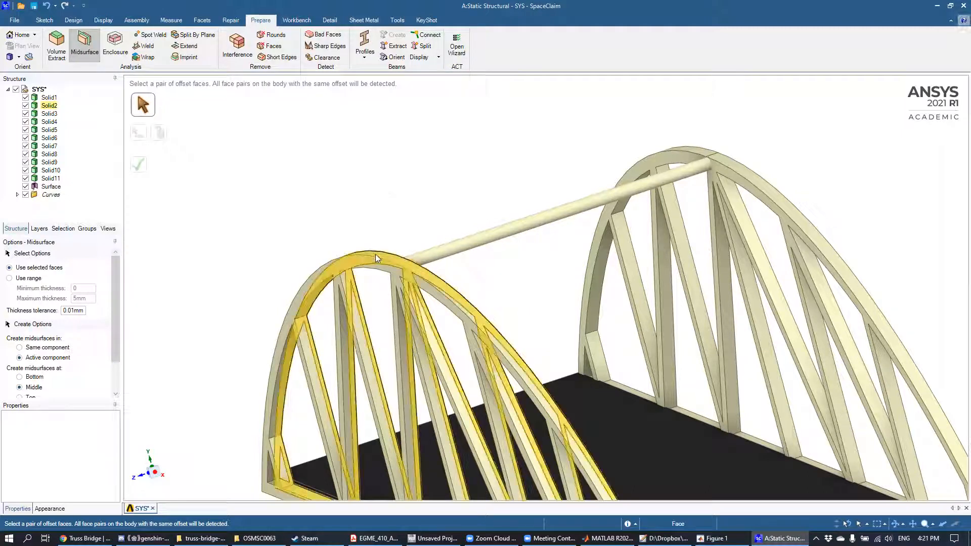
middle_click_drag(409, 197, 375, 269)
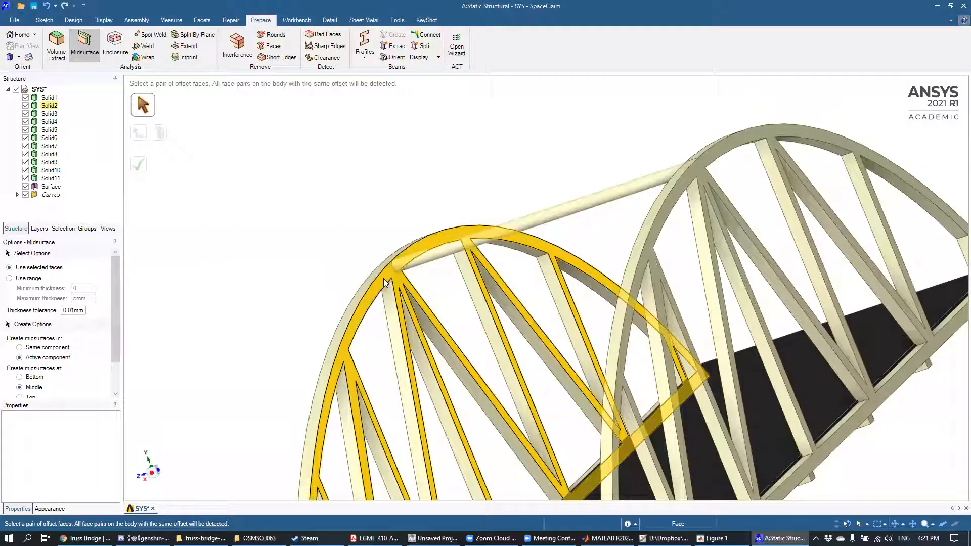
left_click(384, 278)
mouse_move(228, 328)
middle_mouse_down()
mouse_move(281, 248)
mouse_move(308, 227)
mouse_move(230, 235)
mouse_move(321, 230)
mouse_move(226, 223)
mouse_move(258, 248)
mouse_move(299, 255)
mouse_move(276, 240)
mouse_move(288, 239)
mouse_move(249, 238)
mouse_move(249, 247)
mouse_move(272, 257)
mouse_move(296, 248)
mouse_move(284, 228)
mouse_move(254, 232)
mouse_move(284, 269)
mouse_move(285, 290)
middle_mouse_up()
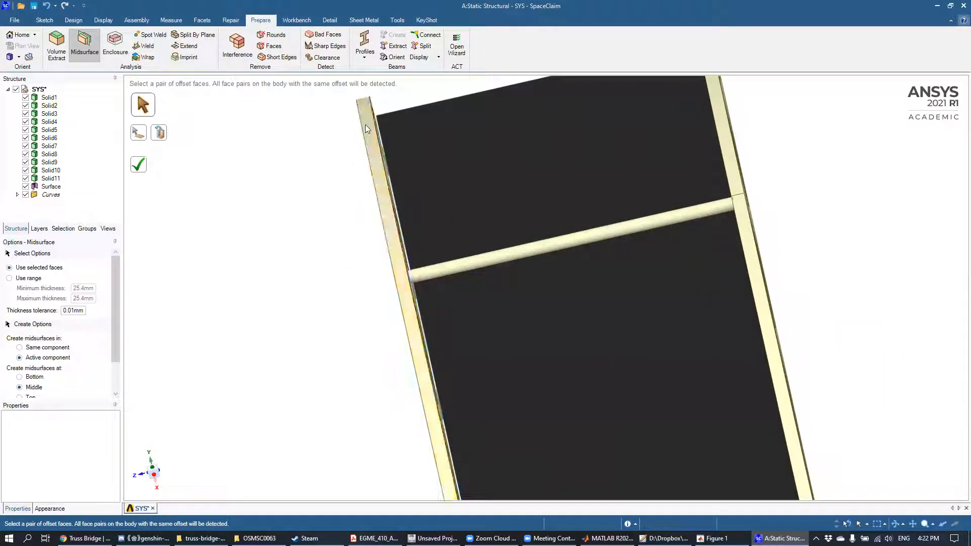
middle_click_drag(324, 283, 234, 216)
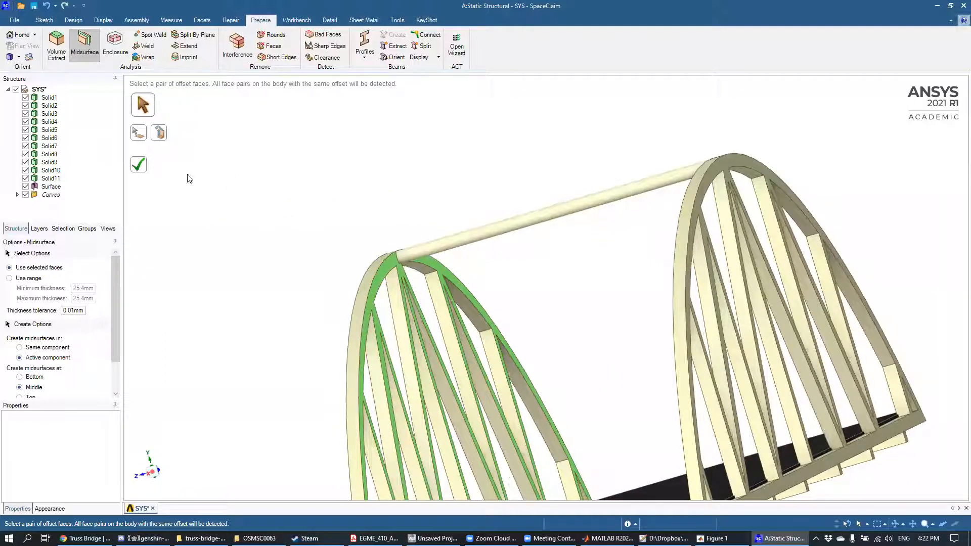
left_click(140, 165)
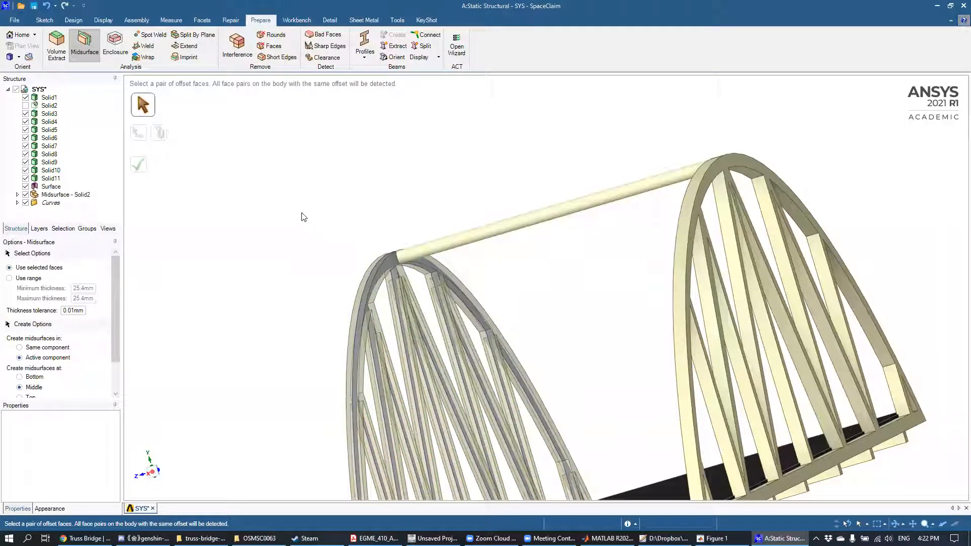
Step: Create a midsurface of the opposite side truss, Solid1, from its pair of offset faces
mouse_move(282, 254)
middle_mouse_down()
mouse_move(314, 281)
mouse_move(364, 278)
mouse_move(336, 260)
mouse_move(347, 275)
middle_mouse_up()
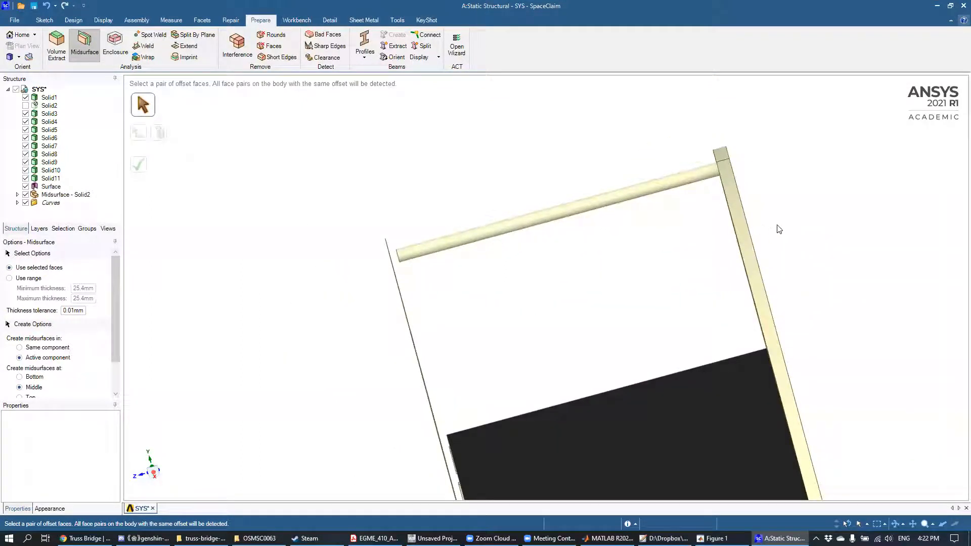
mouse_move(532, 270)
middle_mouse_down()
mouse_move(462, 260)
mouse_move(502, 274)
mouse_move(342, 288)
mouse_move(408, 302)
mouse_move(462, 275)
mouse_move(408, 275)
mouse_move(417, 277)
middle_mouse_up()
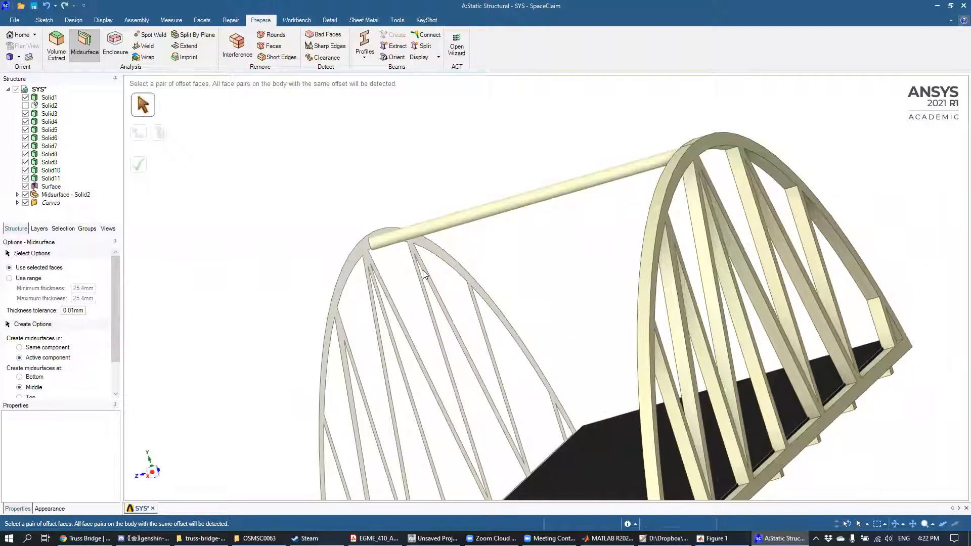
mouse_move(364, 212)
middle_mouse_down()
mouse_move(383, 188)
mouse_move(354, 182)
mouse_move(332, 194)
middle_mouse_up()
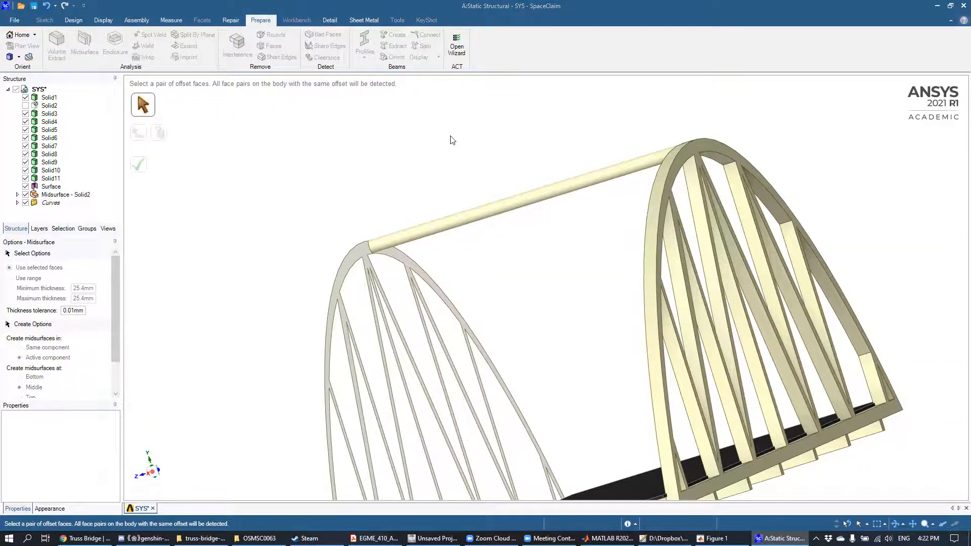
middle_click_drag(472, 174, 493, 170)
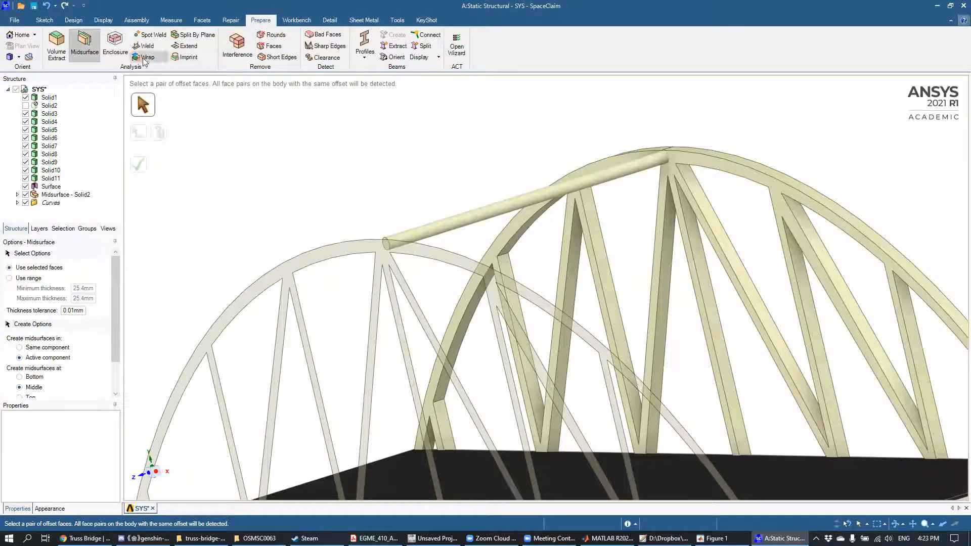
left_click(680, 160)
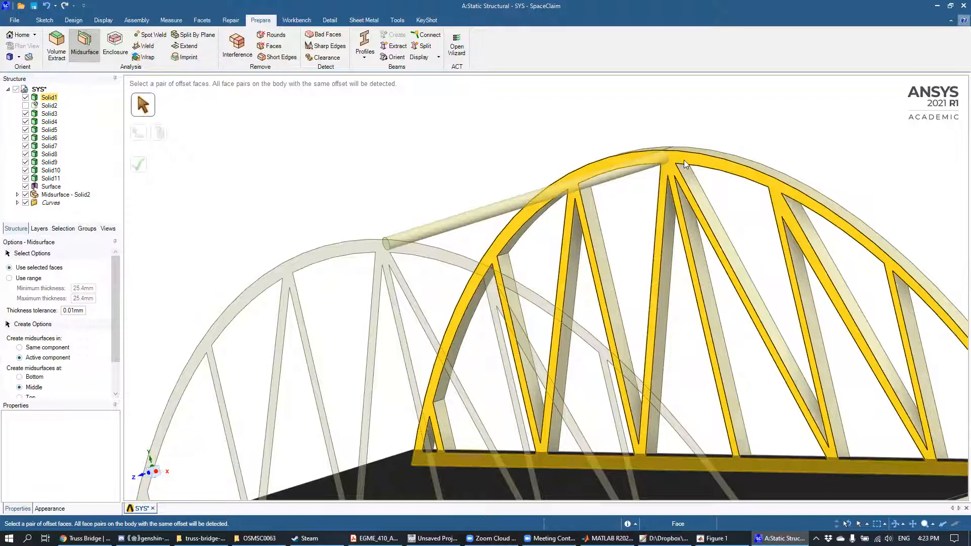
mouse_move(736, 140)
middle_mouse_down()
mouse_move(657, 155)
mouse_move(734, 170)
middle_mouse_up()
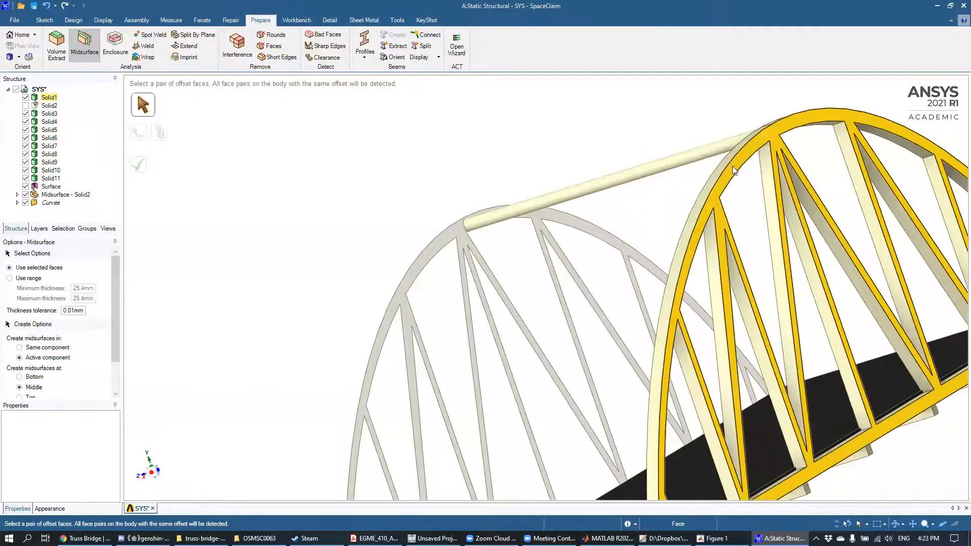
mouse_move(622, 113)
middle_mouse_down()
mouse_move(683, 113)
mouse_move(645, 105)
mouse_move(759, 128)
mouse_move(774, 144)
middle_mouse_up()
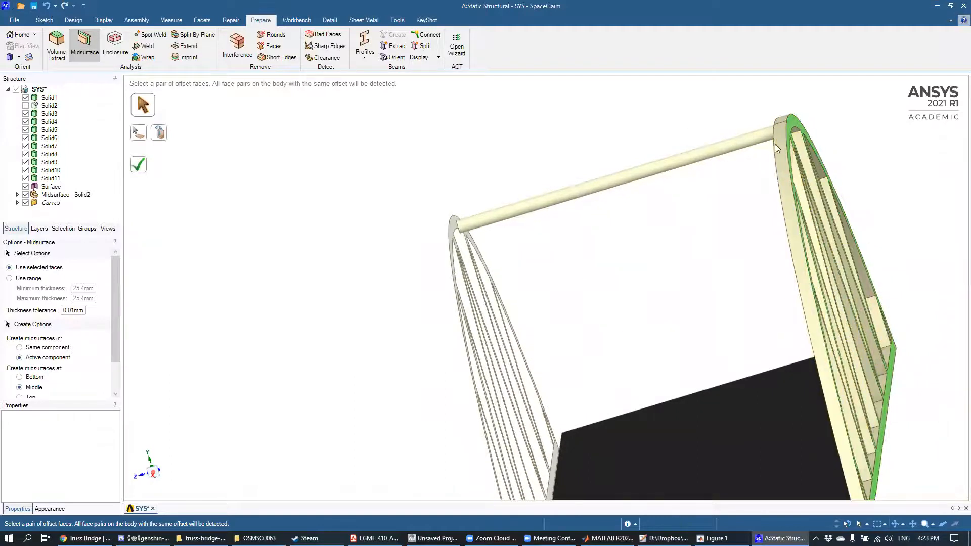
mouse_move(591, 134)
middle_mouse_down()
mouse_move(627, 108)
mouse_move(609, 104)
mouse_move(652, 121)
middle_mouse_up()
middle_click_drag(813, 134, 399, 159)
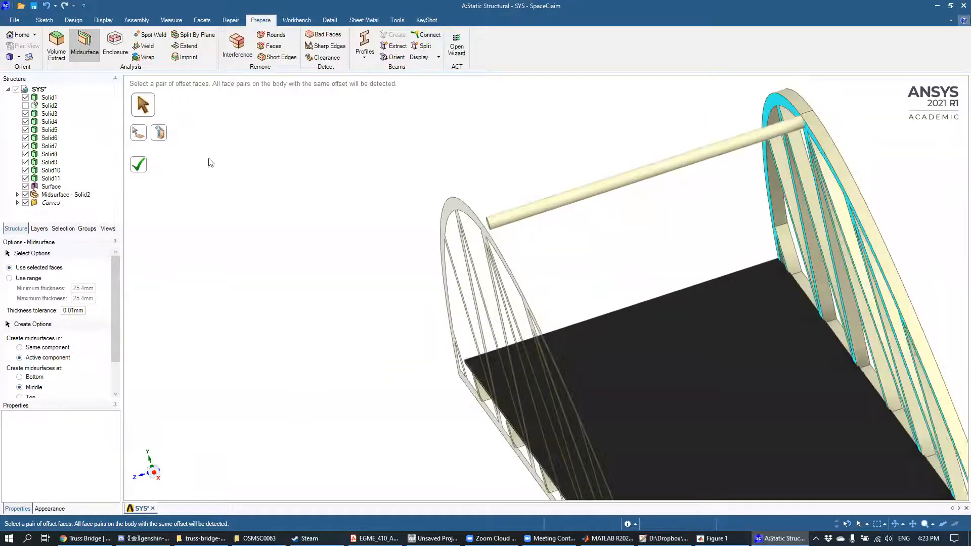
left_click(140, 166)
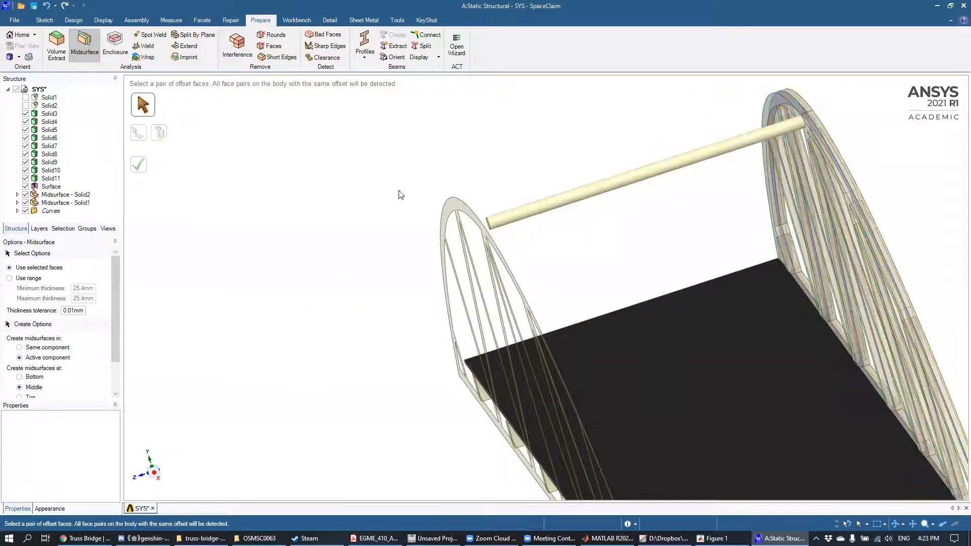
Step: Create a midsurface of the bridge deck Solid3 from its upper and lower faces
middle_click_drag(870, 164, 755, 91)
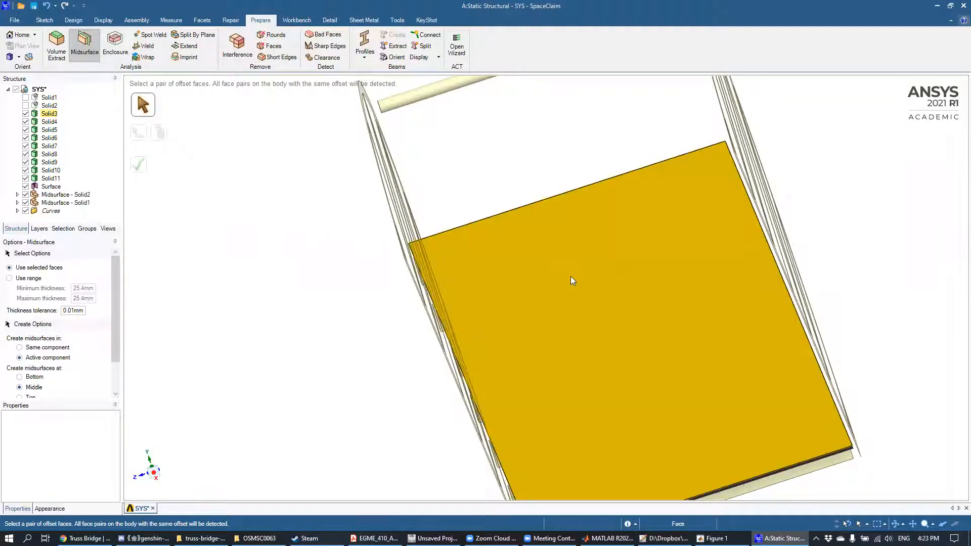
middle_click_drag(882, 267, 846, 214)
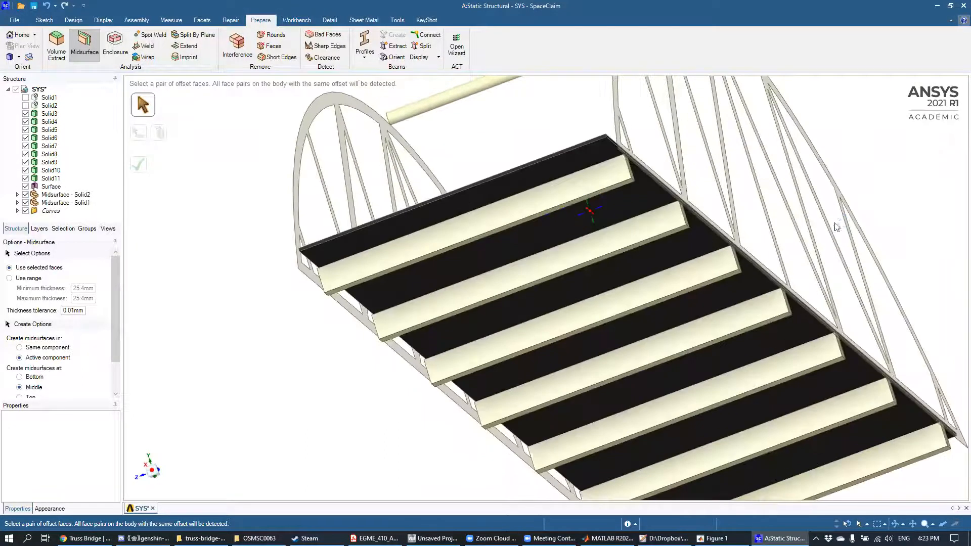
left_click(695, 241)
middle_click_drag(693, 245, 524, 137)
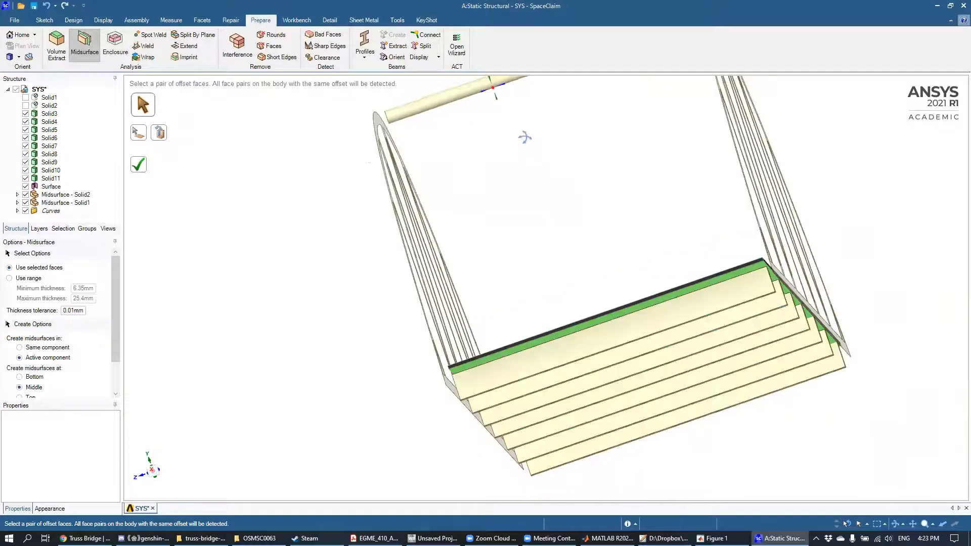
left_click(136, 168)
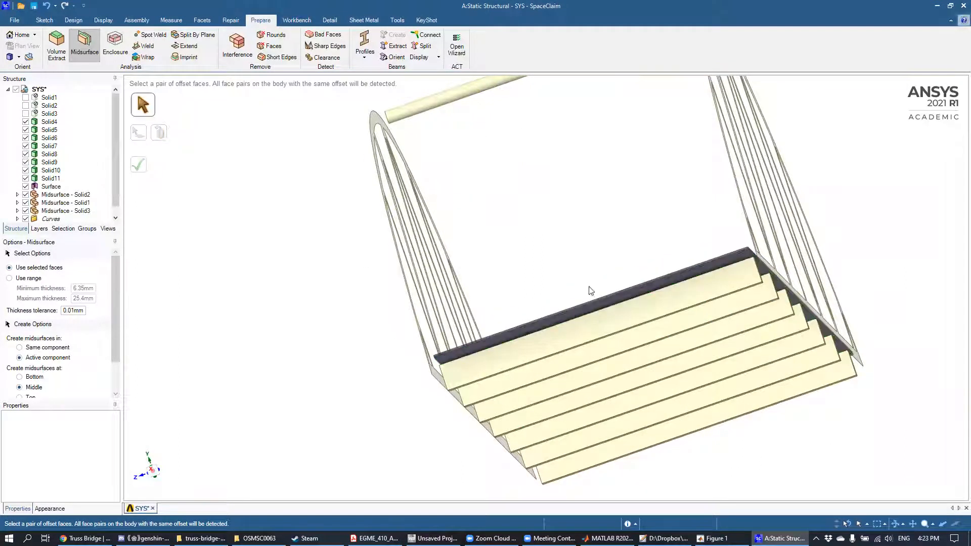
scroll(646, 237, "down", 3)
scroll(646, 238, "up", 5)
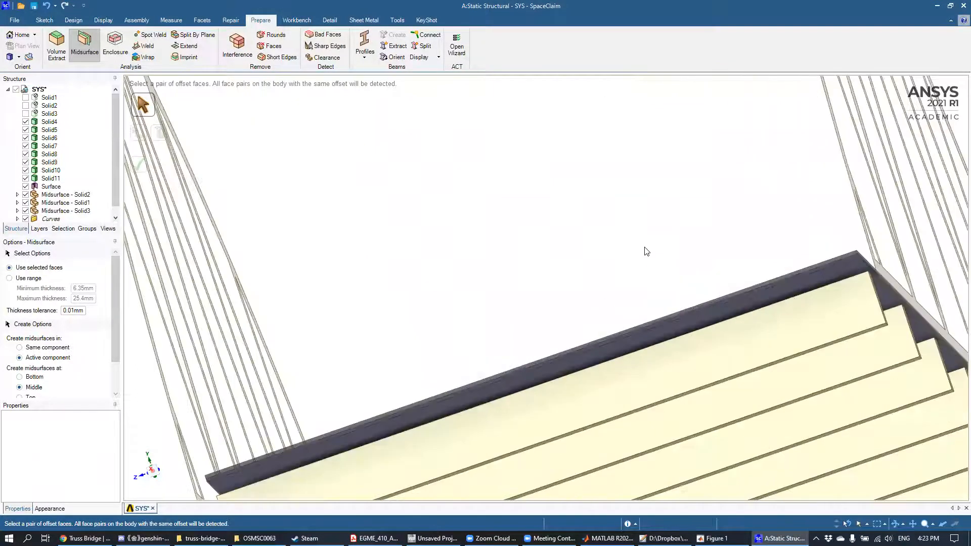
Step: Examine the midsurfaced side trusses and deck together with the remaining solid crossbar and deck cross members from several angles
mouse_move(662, 254)
middle_mouse_down()
mouse_move(673, 249)
mouse_move(651, 295)
mouse_move(605, 284)
mouse_move(614, 295)
middle_mouse_up()
scroll(643, 298, "up", 2)
scroll(632, 298, "down", 5)
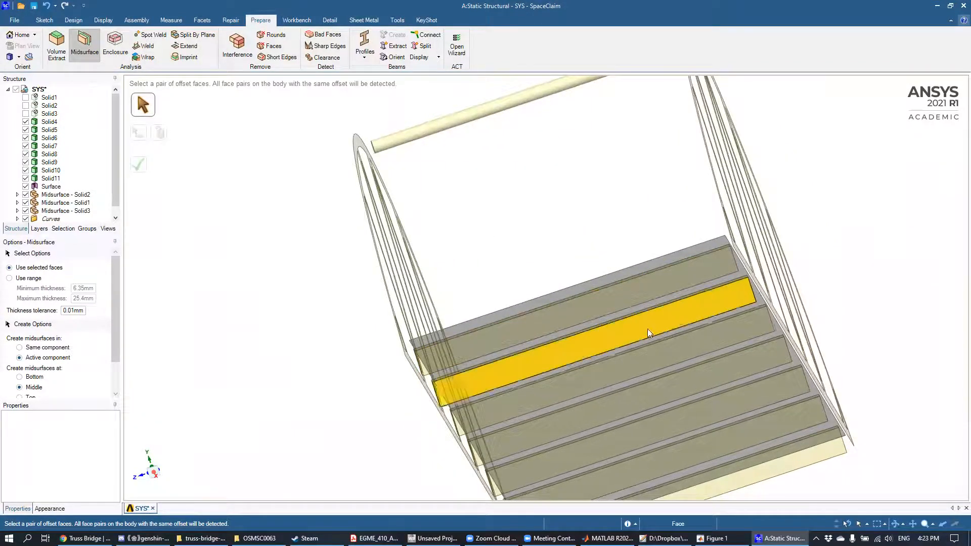
middle_click_drag(681, 281, 724, 371)
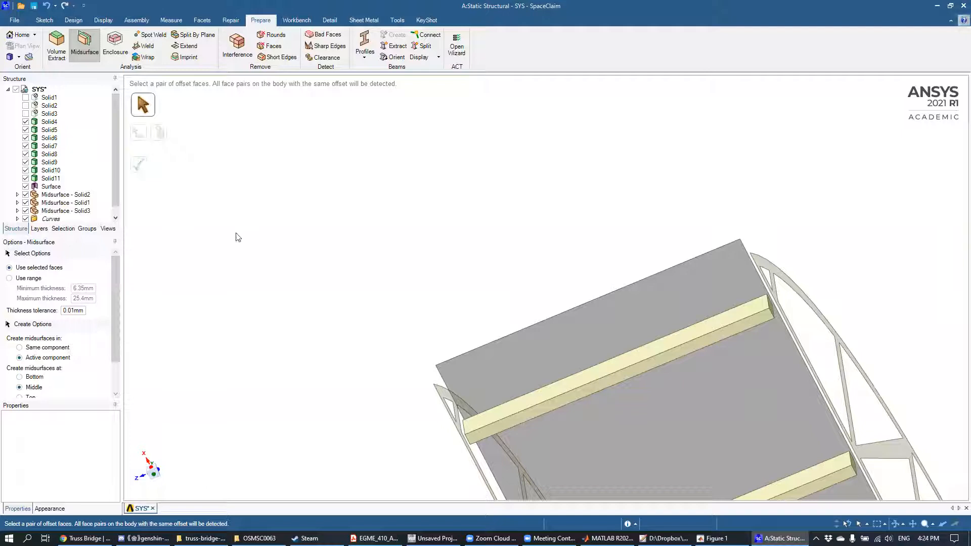
middle_click_drag(608, 187, 646, 265)
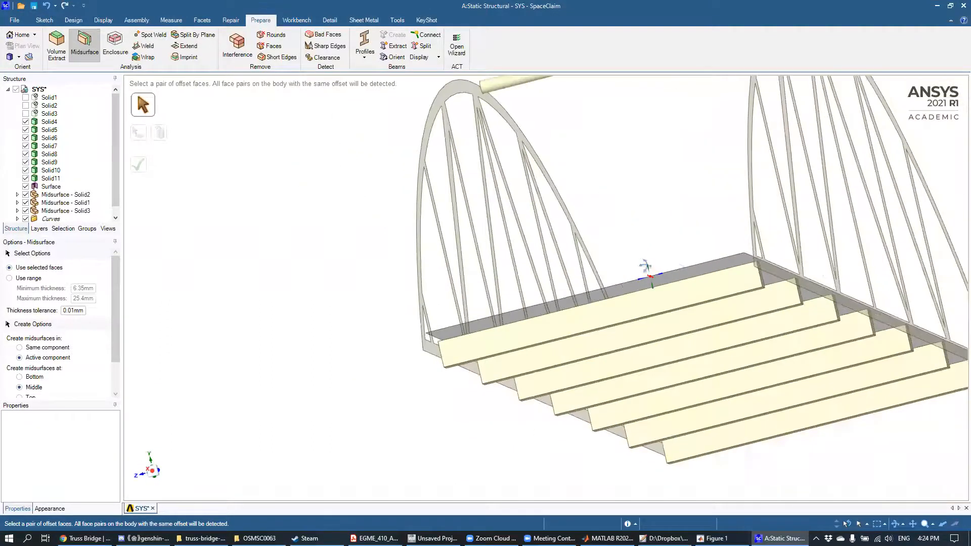
middle_click_drag(706, 255, 652, 275)
mouse_move(618, 221)
middle_mouse_down()
mouse_move(609, 229)
mouse_move(631, 239)
mouse_move(633, 230)
mouse_move(553, 318)
middle_mouse_up()
scroll(633, 230, "up", 3)
scroll(633, 221, "down", 4)
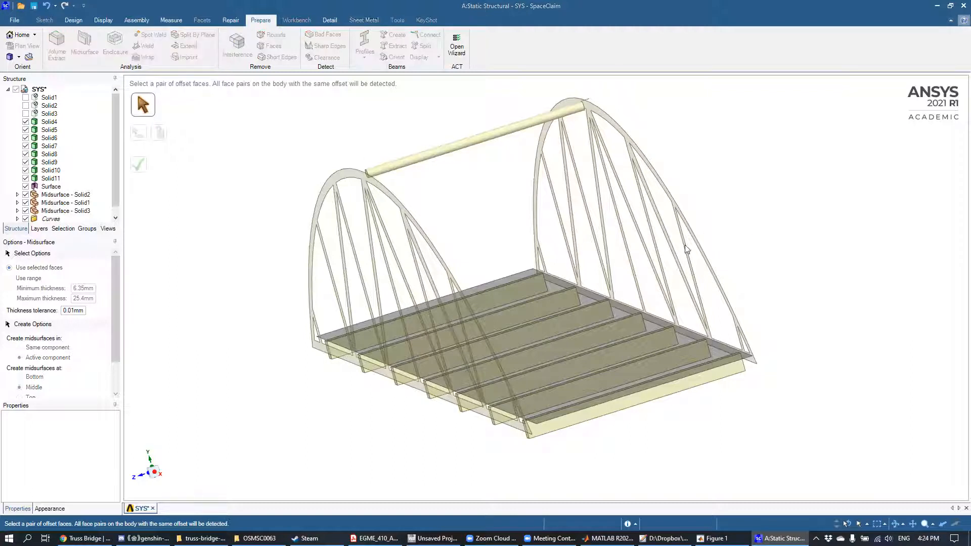
mouse_move(747, 228)
middle_mouse_down()
mouse_move(691, 212)
mouse_move(717, 229)
middle_mouse_up()
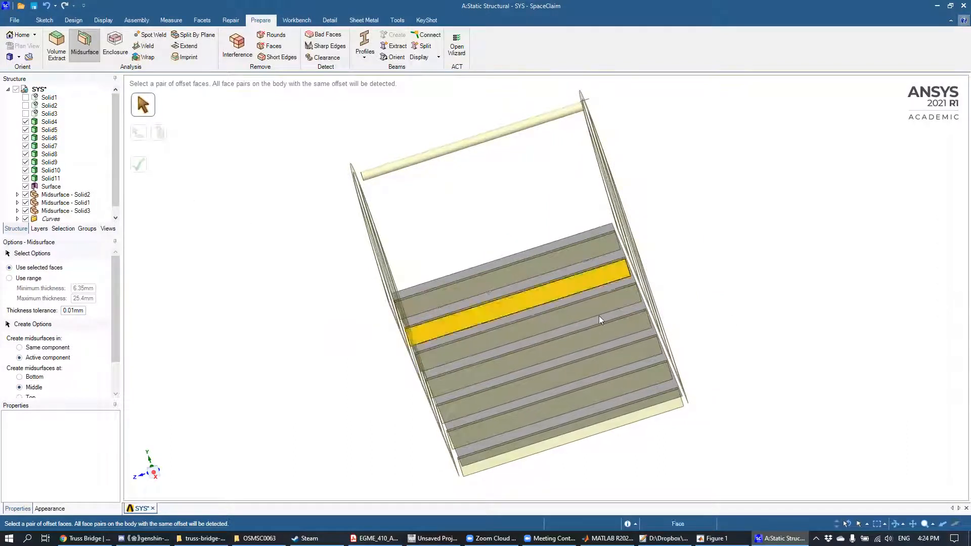
mouse_move(775, 305)
middle_mouse_down()
mouse_move(746, 225)
mouse_move(768, 302)
middle_mouse_up()
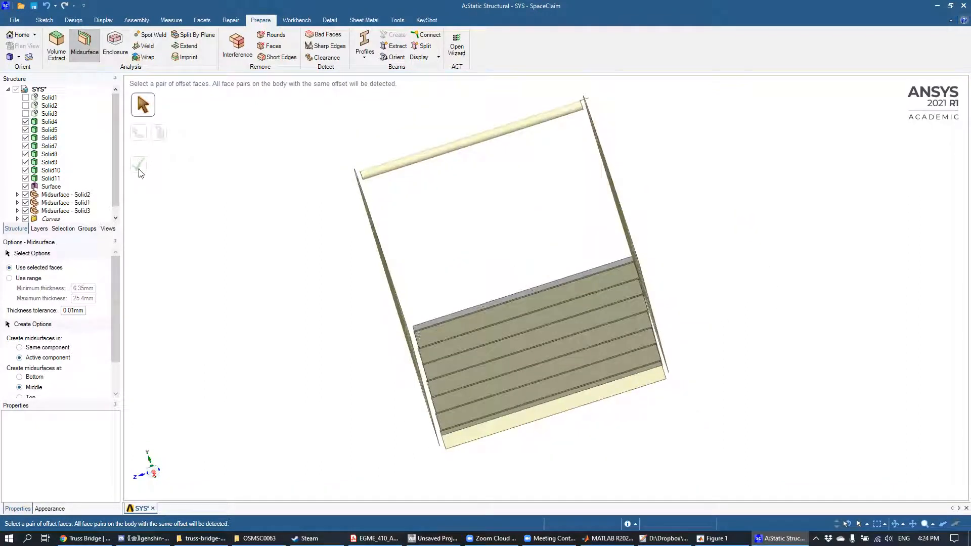
mouse_move(781, 226)
middle_mouse_down()
mouse_move(715, 198)
mouse_move(569, 245)
mouse_move(770, 227)
mouse_move(531, 314)
mouse_move(763, 230)
mouse_move(784, 234)
mouse_move(795, 218)
mouse_move(759, 205)
mouse_move(653, 217)
mouse_move(699, 174)
mouse_move(785, 227)
mouse_move(824, 219)
mouse_move(792, 203)
middle_mouse_up()
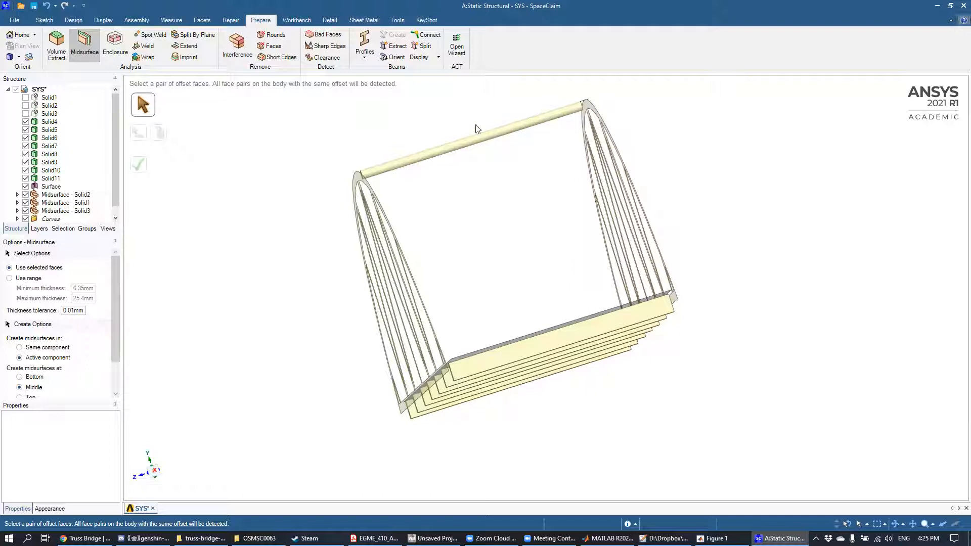
mouse_move(743, 145)
middle_mouse_down()
mouse_move(683, 156)
mouse_move(712, 171)
mouse_move(726, 135)
mouse_move(715, 119)
mouse_move(708, 129)
middle_mouse_up()
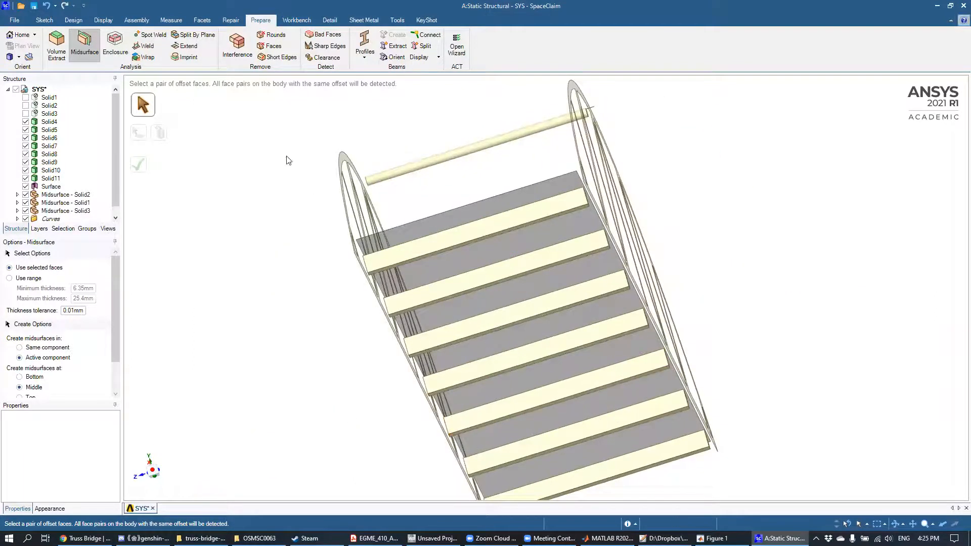
middle_click_drag(320, 118, 337, 153)
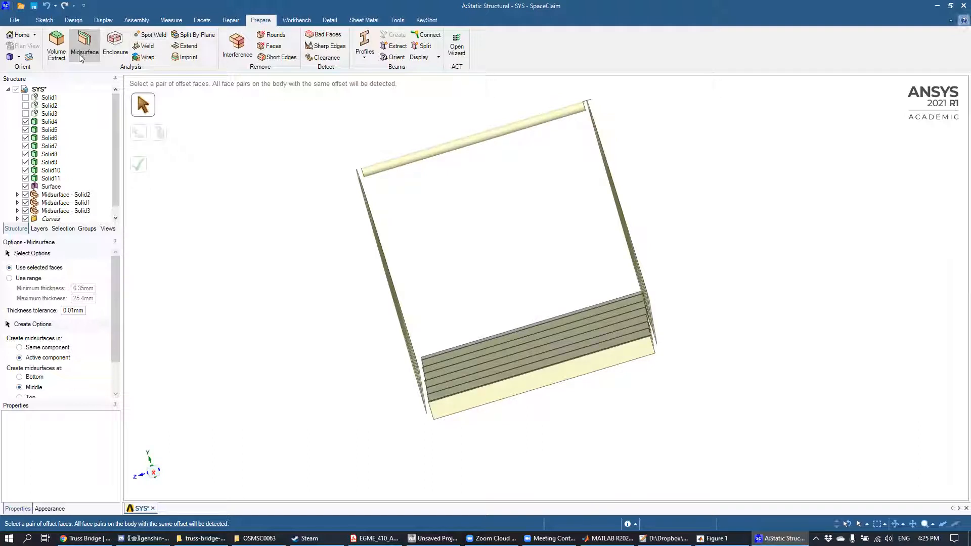
Step: Extract a beam from the round crossbar Solid11 that spans between the tops of the two arches
left_click(399, 48)
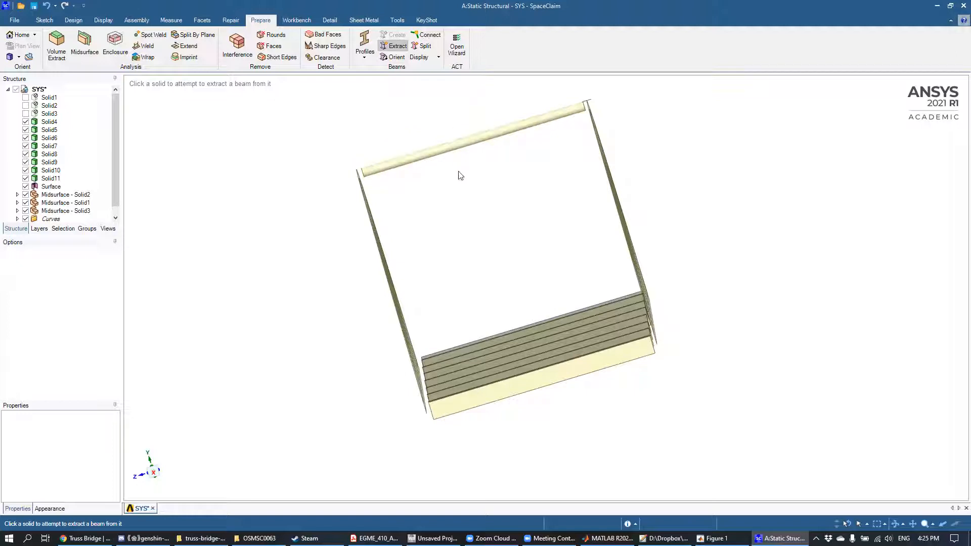
mouse_move(593, 277)
middle_mouse_down()
mouse_move(564, 225)
mouse_move(561, 248)
mouse_move(581, 274)
mouse_move(586, 267)
middle_mouse_up()
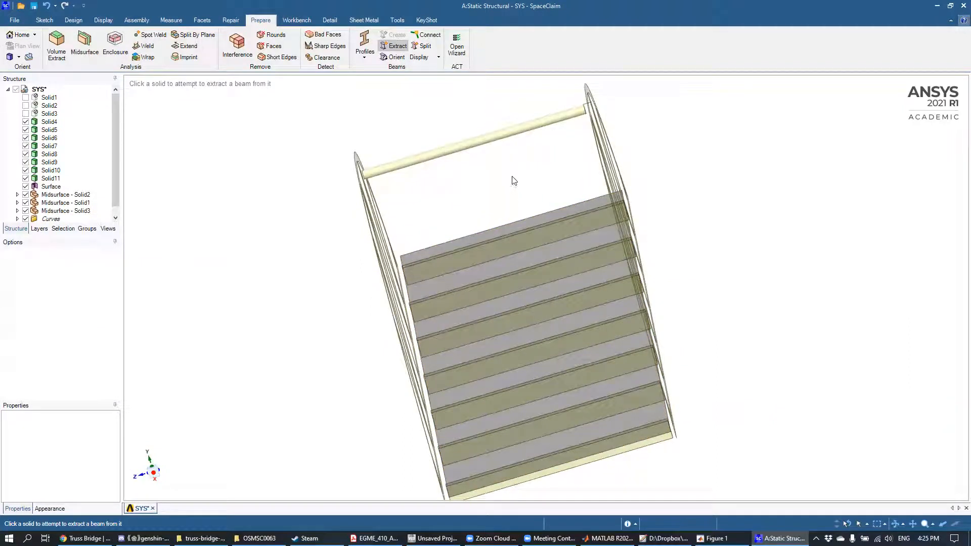
middle_click_drag(510, 151, 511, 209, "shift")
scroll(511, 209, "down", 4)
scroll(509, 208, "up", 4)
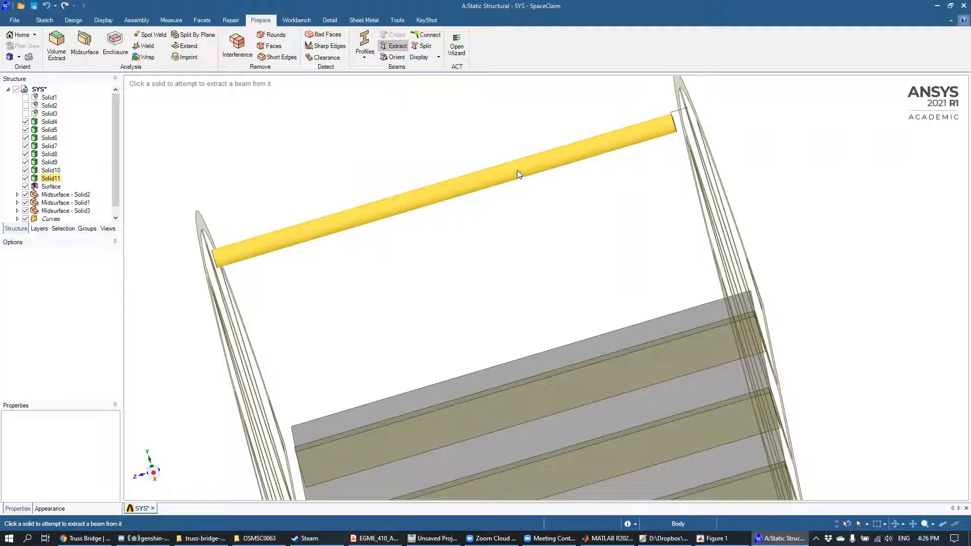
left_click(517, 178)
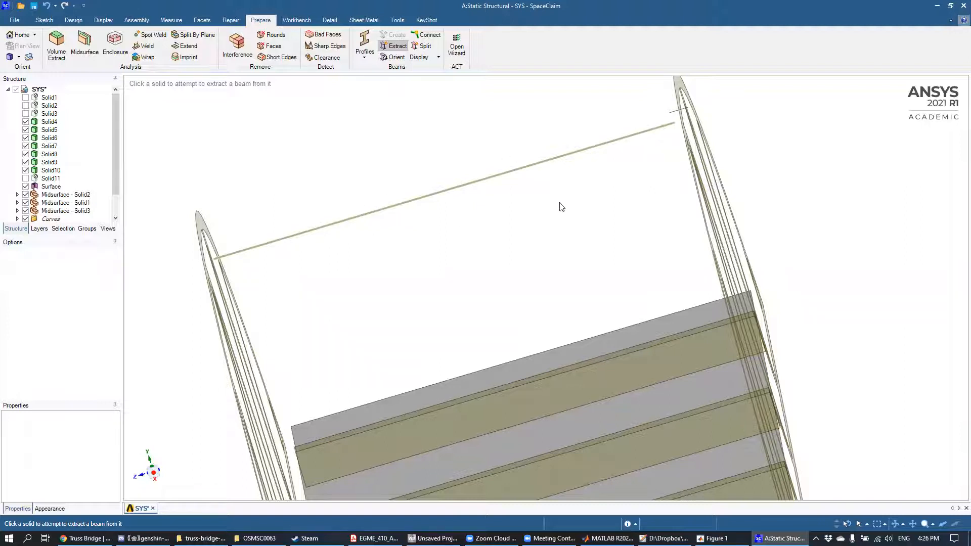
Step: Extract beams from the seven cross members under the bridge deck, Solid4 through Solid10
middle_click_drag(574, 208, 592, 149)
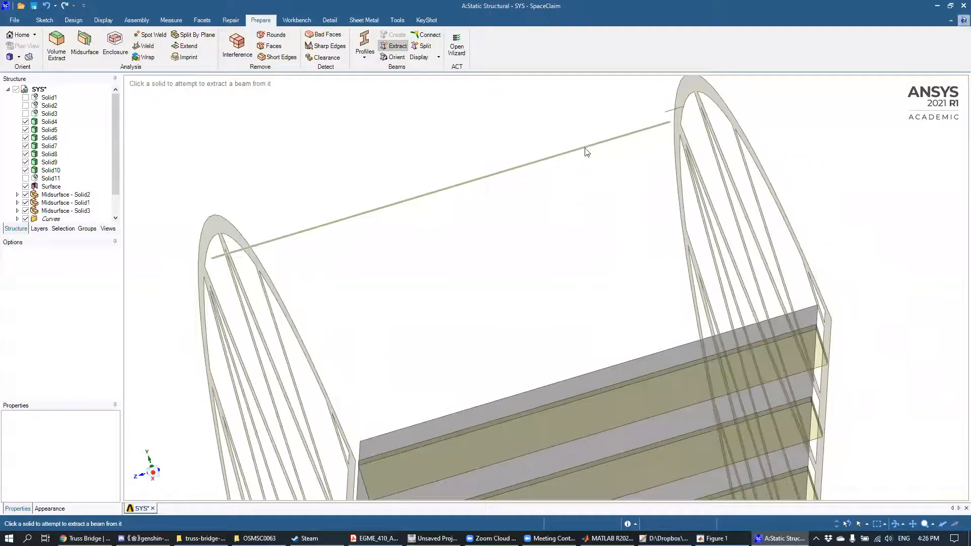
mouse_move(588, 265)
middle_mouse_down()
mouse_move(579, 239)
mouse_move(583, 259)
middle_mouse_up()
scroll(583, 259, "up", 7)
scroll(581, 277, "down", 6)
middle_click_drag(568, 295, 559, 251)
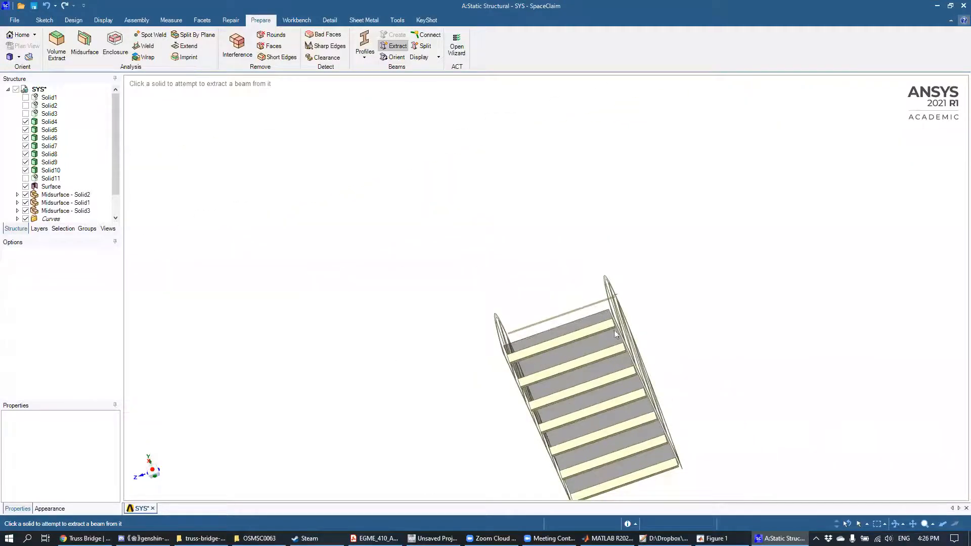
middle_click_drag(717, 355, 648, 173, "shift")
scroll(642, 276, "down", 5)
scroll(643, 280, "up", 5)
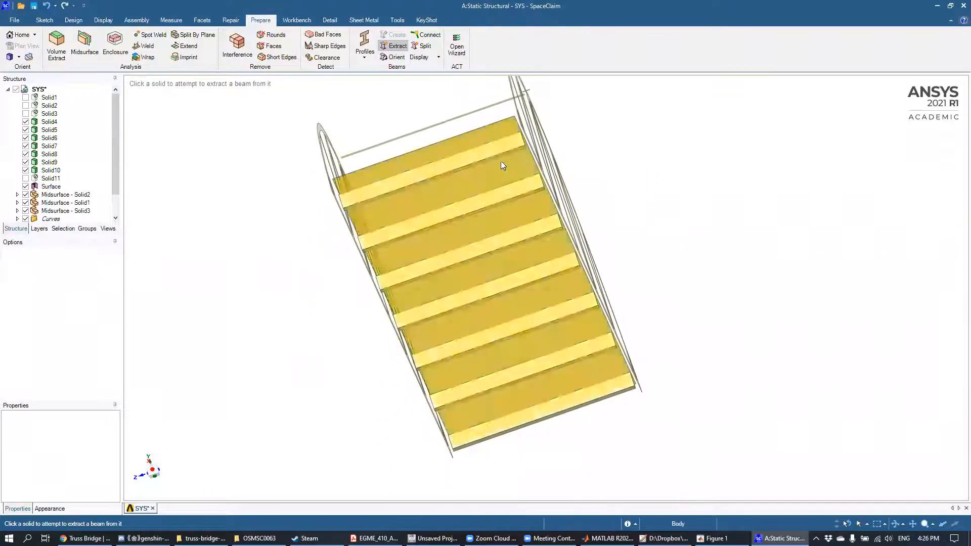
left_click(490, 153)
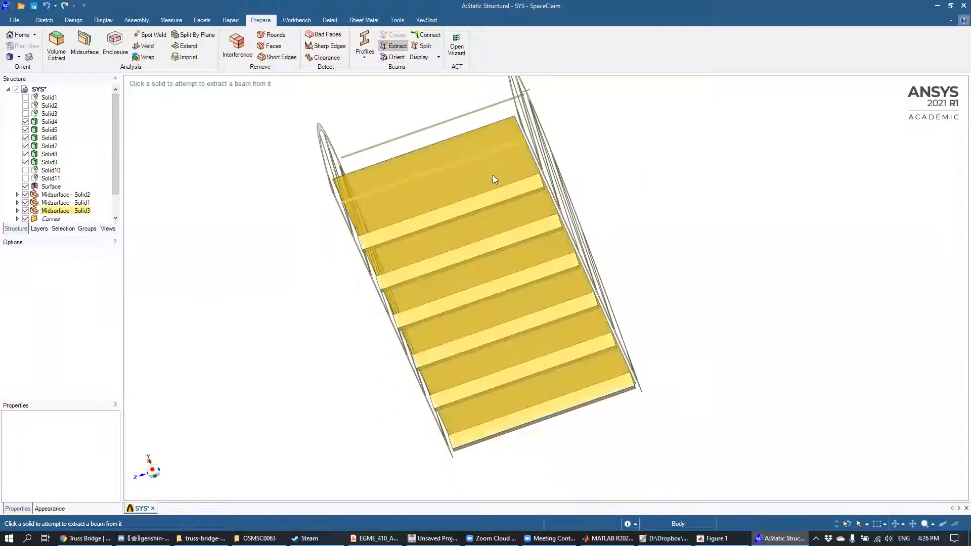
left_click(504, 198)
left_click(514, 245)
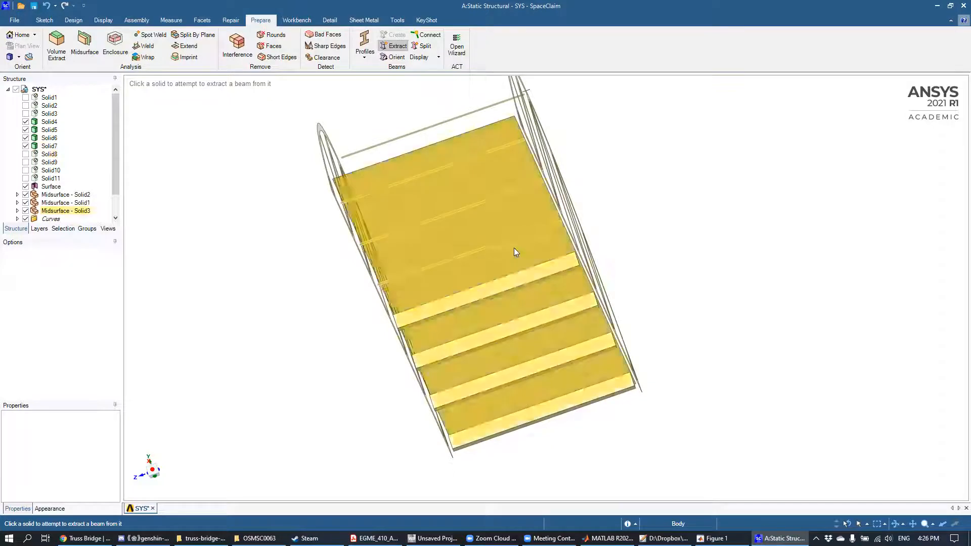
left_click(530, 279)
left_click(550, 322)
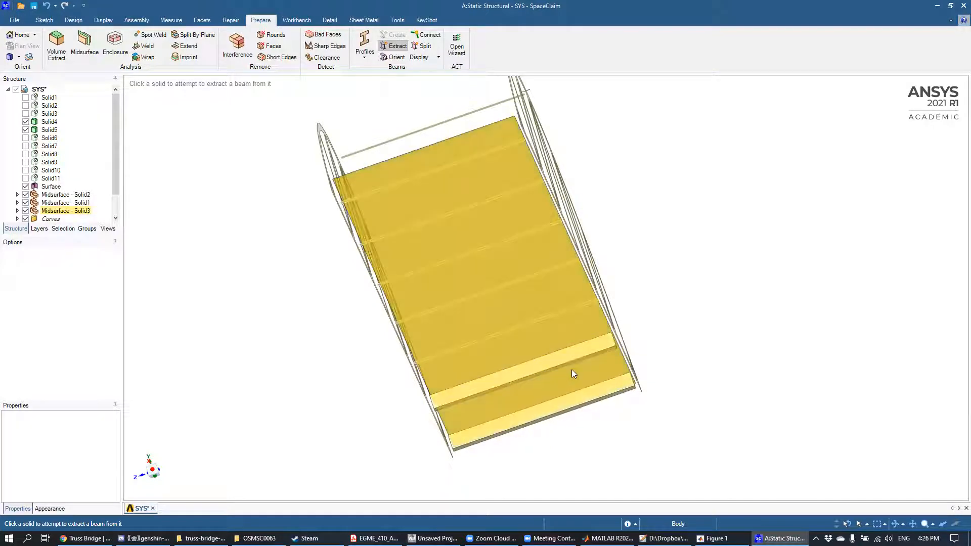
left_click(577, 361)
left_click(586, 398)
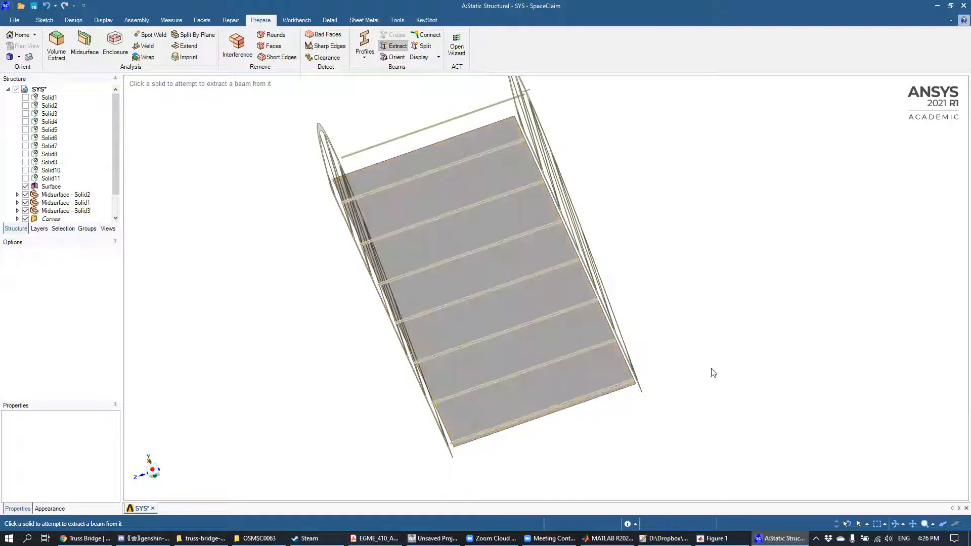
Step: Examine the spacing between the side truss midsurfaces and the ends of the deck surface and extracted beams
mouse_move(686, 238)
middle_mouse_down()
mouse_move(692, 262)
mouse_move(713, 280)
mouse_move(708, 290)
mouse_move(732, 306)
mouse_move(687, 297)
mouse_move(720, 301)
mouse_move(704, 282)
mouse_move(697, 232)
middle_mouse_up()
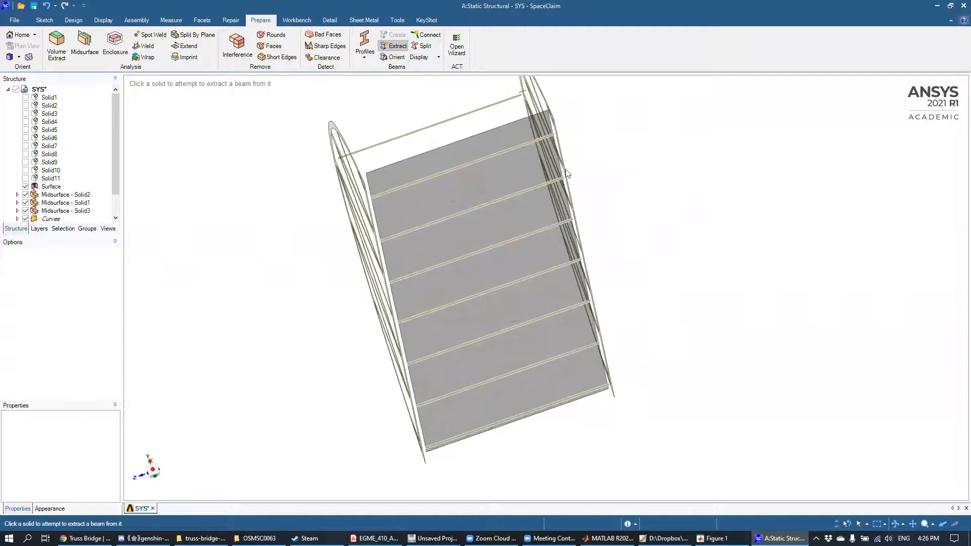
middle_click_drag(661, 187, 632, 177)
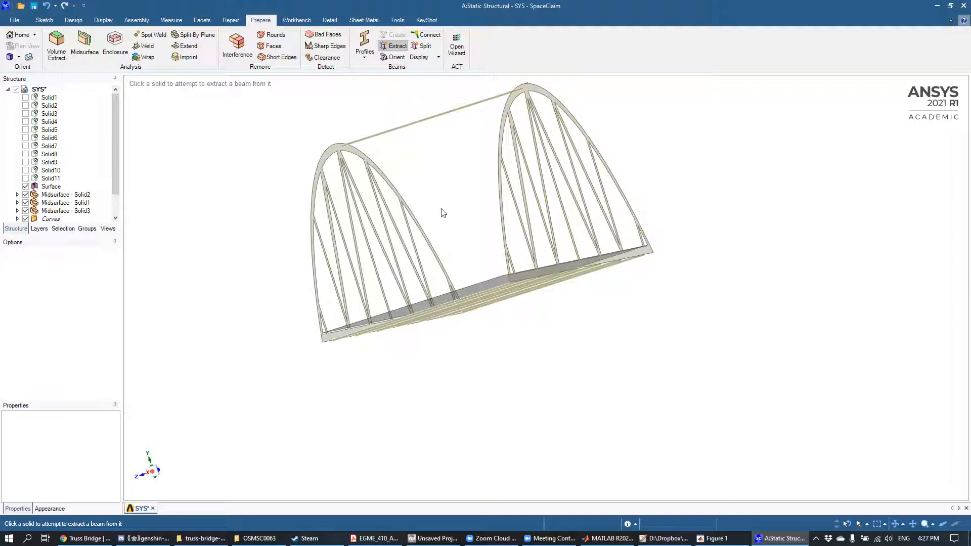
middle_click_drag(442, 212, 454, 223)
middle_click_drag(602, 351, 688, 340)
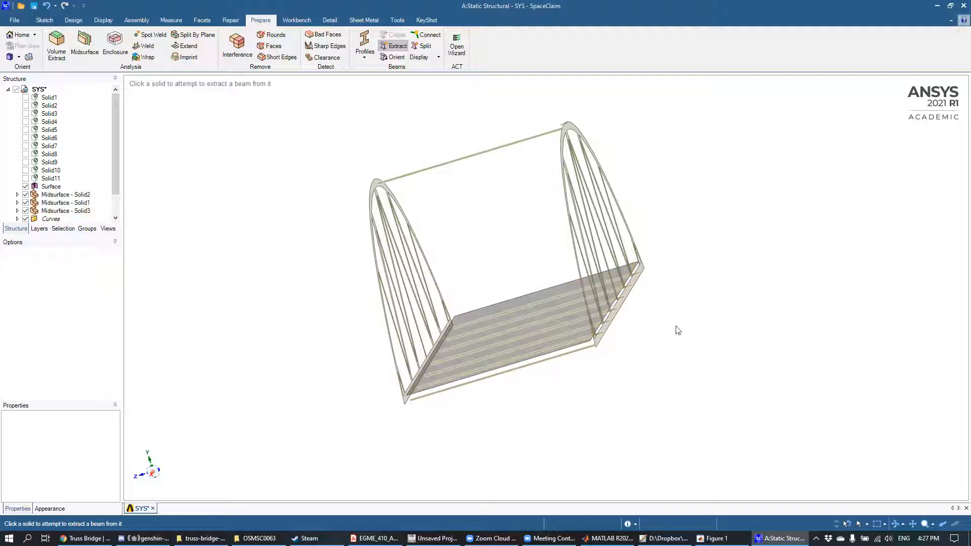
scroll(576, 380, "down", 2)
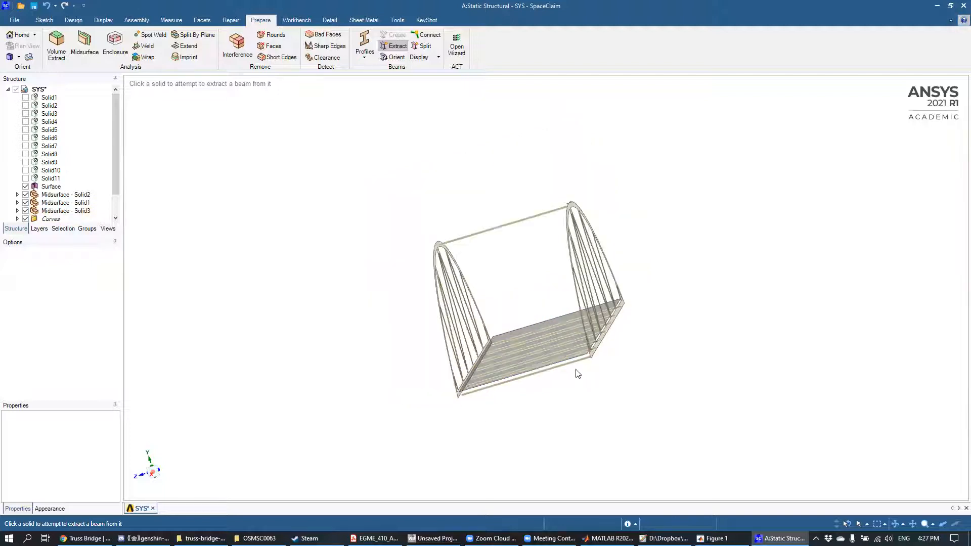
scroll(577, 375, "up", 2)
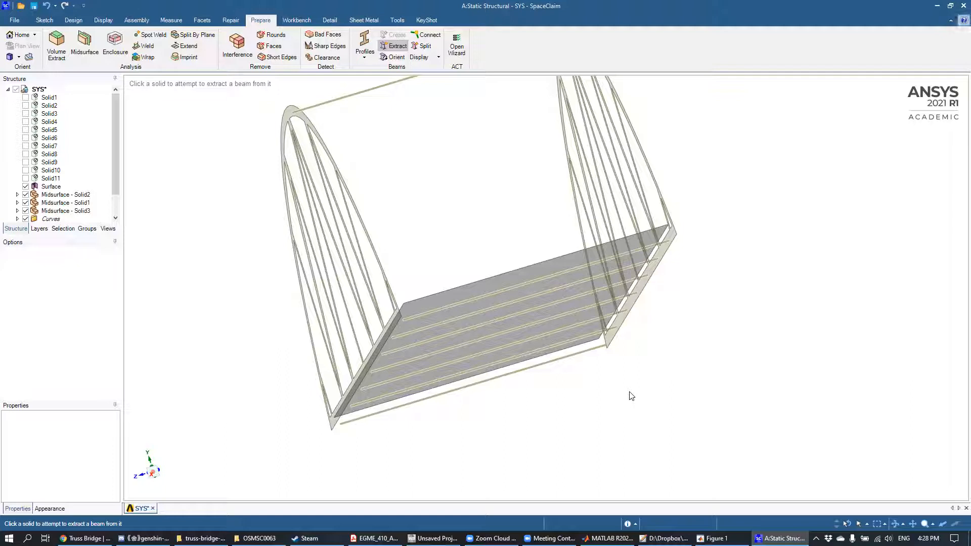
mouse_move(715, 188)
middle_mouse_down()
mouse_move(739, 241)
mouse_move(739, 225)
mouse_move(692, 202)
mouse_move(706, 238)
mouse_move(737, 253)
mouse_move(748, 248)
mouse_move(733, 229)
mouse_move(747, 238)
mouse_move(718, 204)
mouse_move(709, 150)
mouse_move(700, 154)
mouse_move(718, 215)
mouse_move(736, 232)
mouse_move(730, 214)
mouse_move(719, 226)
mouse_move(739, 251)
mouse_move(730, 248)
mouse_move(737, 223)
mouse_move(657, 196)
mouse_move(679, 191)
middle_mouse_up()
scroll(657, 197, "up", 5)
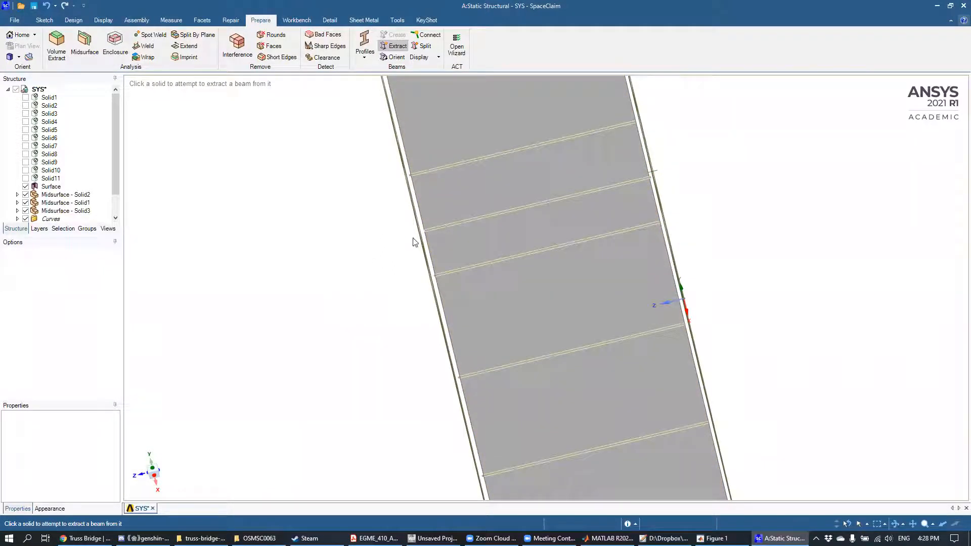
scroll(400, 244, "down", 3)
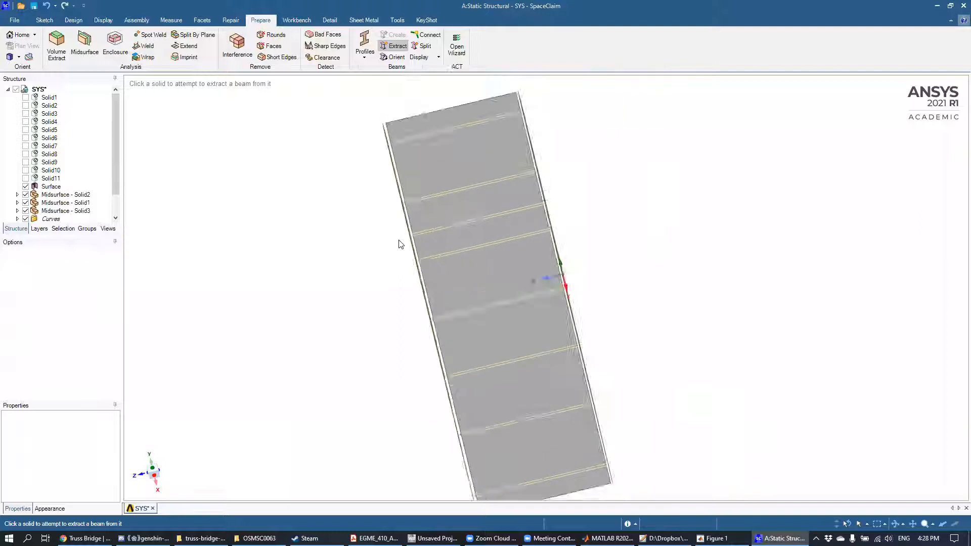
scroll(401, 244, "up", 5)
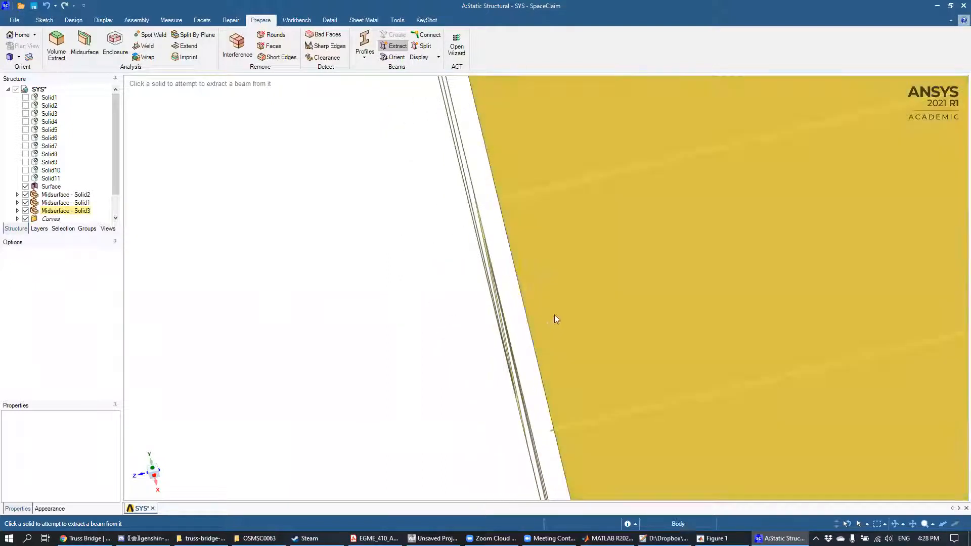
scroll(414, 332, "down", 1)
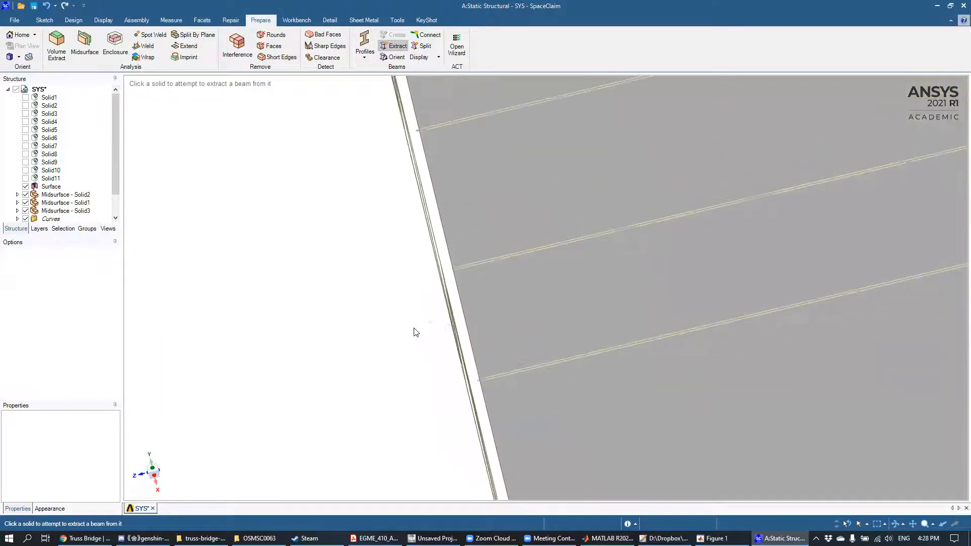
scroll(440, 340, "down", 3)
mouse_move(707, 307)
middle_mouse_down()
mouse_move(689, 238)
mouse_move(644, 214)
mouse_move(643, 201)
mouse_move(672, 244)
mouse_move(696, 256)
mouse_move(665, 297)
middle_mouse_up()
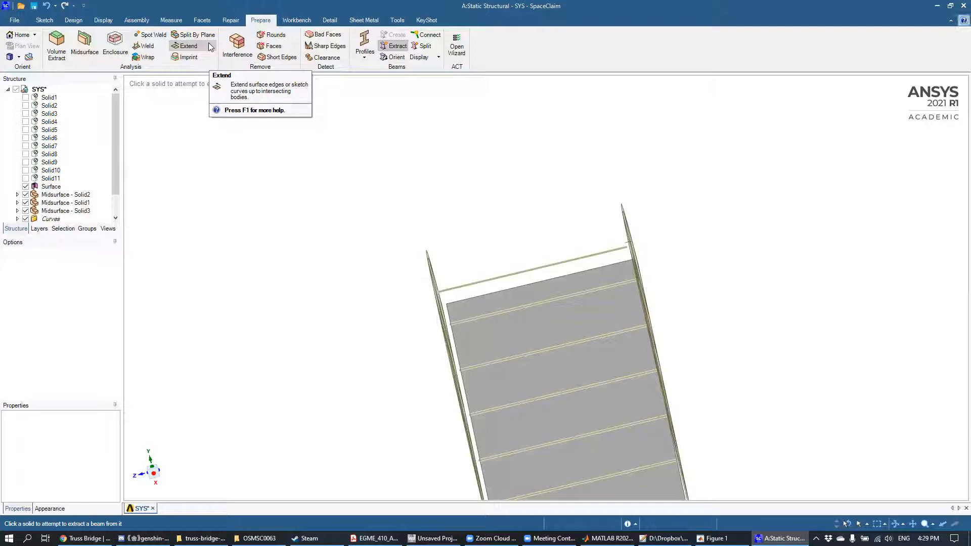
Step: Search for surface edges and beam curves to extend to neighbouring bodies, setting the Extend maximum distance to 50 mm
left_click(210, 47)
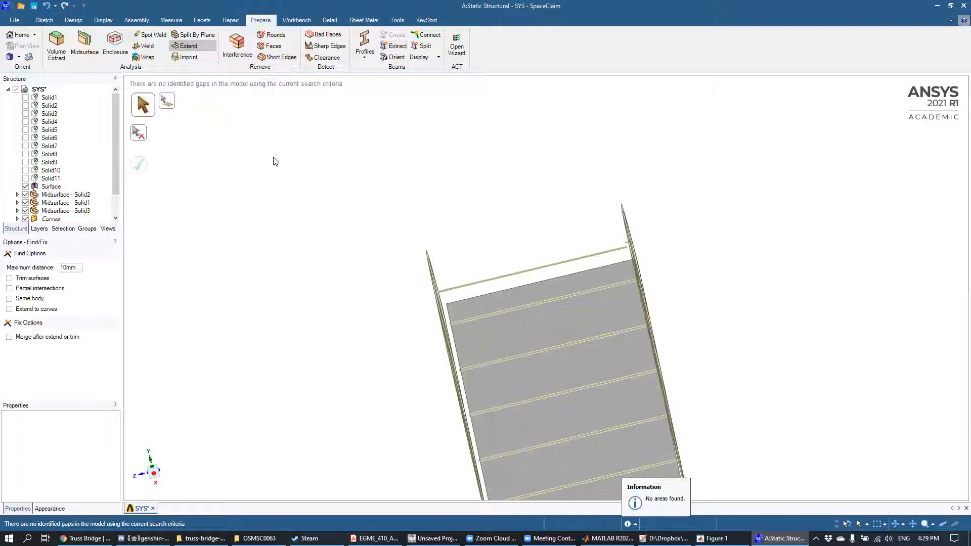
middle_click_drag(652, 251, 662, 292)
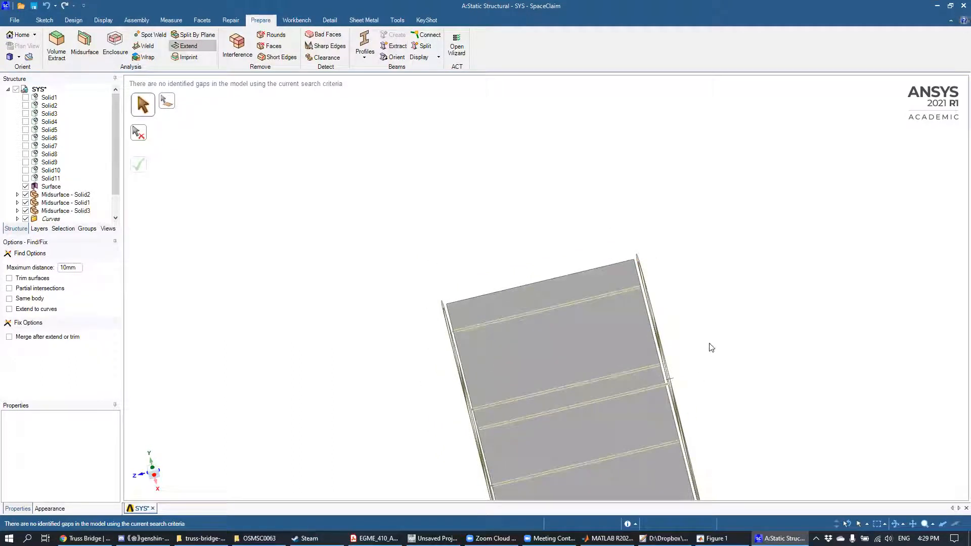
middle_click_drag(713, 318, 657, 154, "shift")
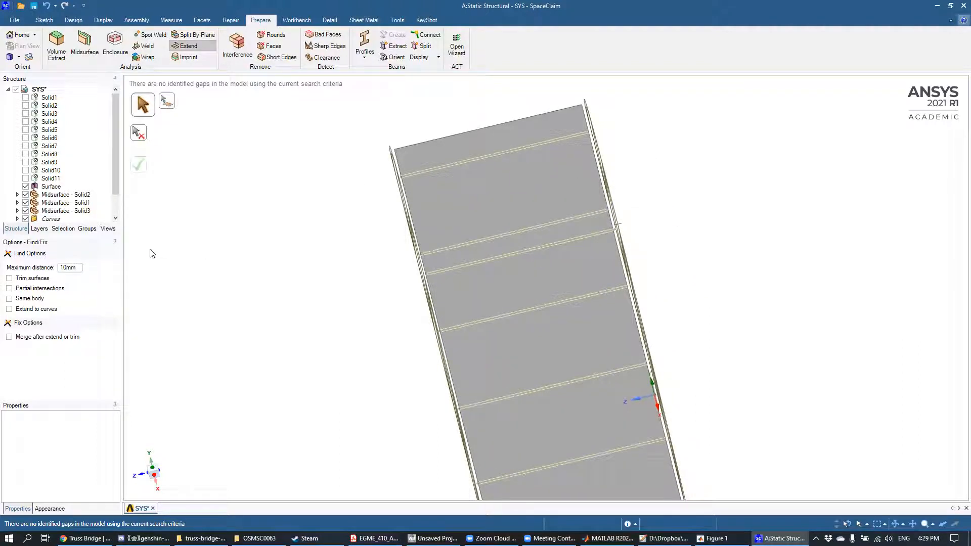
left_click(64, 267)
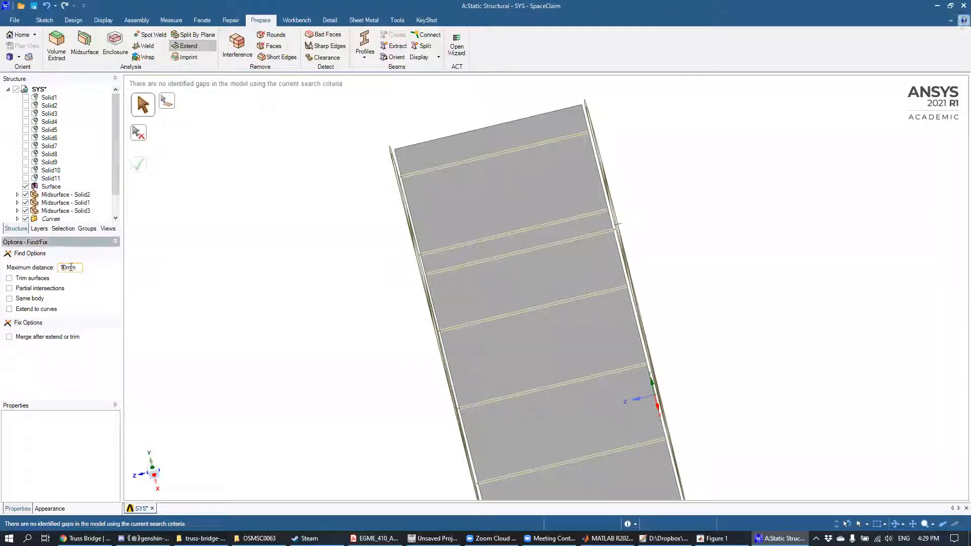
left_click(143, 247)
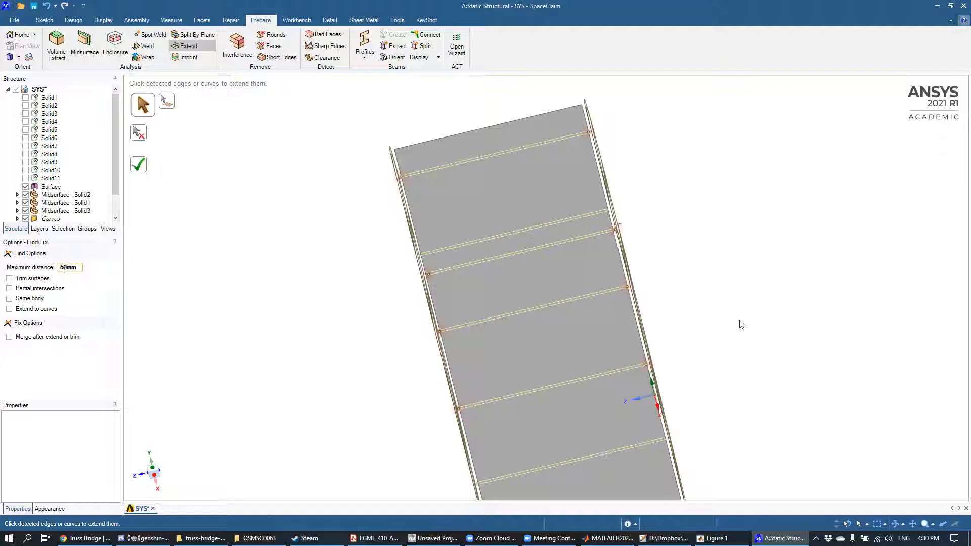
Step: Extend the detected crossbar and deck beam ends to the side truss, using the 50 mm maximum distance
mouse_move(740, 298)
middle_mouse_down()
mouse_move(630, 211)
mouse_move(642, 165)
mouse_move(682, 260)
mouse_move(733, 292)
mouse_move(743, 278)
mouse_move(700, 283)
mouse_move(778, 310)
mouse_move(738, 298)
middle_mouse_up()
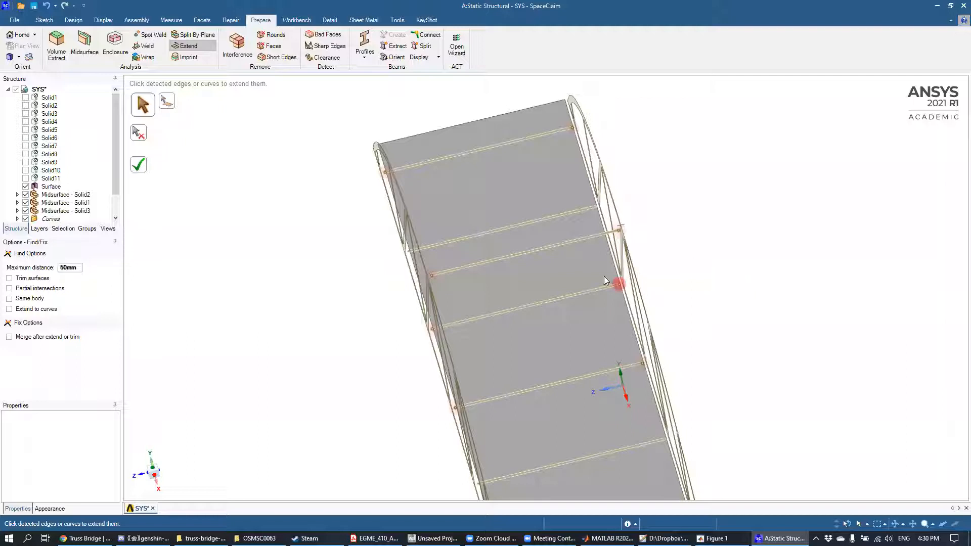
middle_click_drag(323, 211, 308, 214)
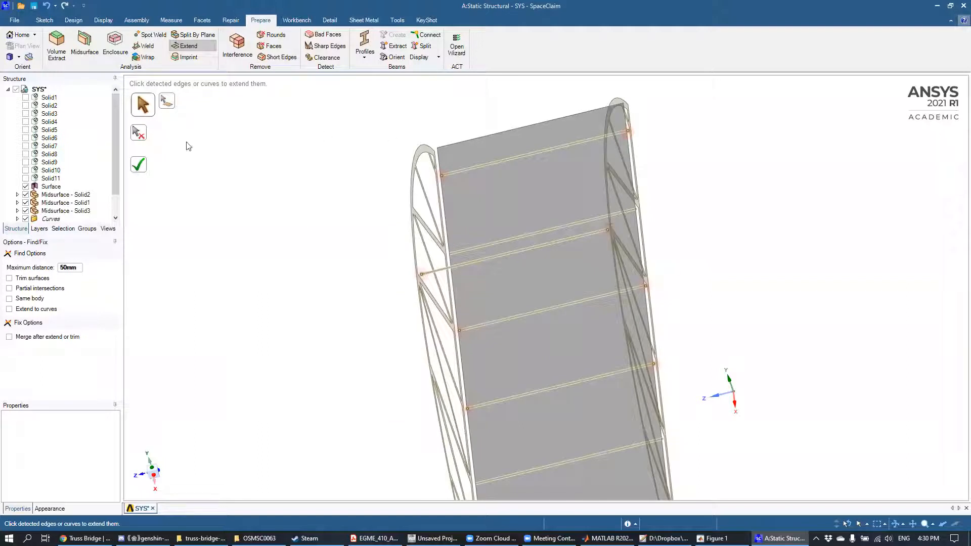
left_click(142, 166)
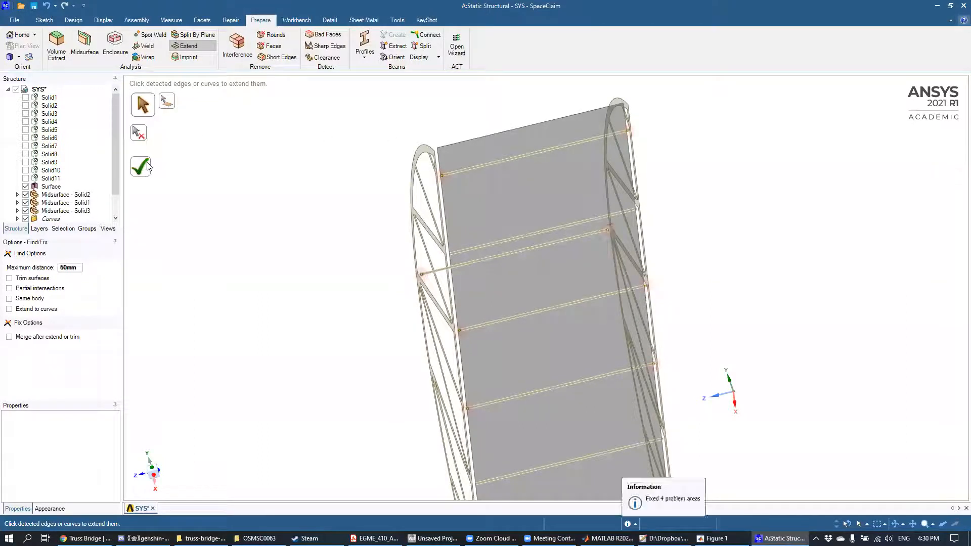
Step: Extend the remaining detected beam ends to the opposite side truss with the same 50 mm search distance
middle_click_drag(659, 256, 676, 277)
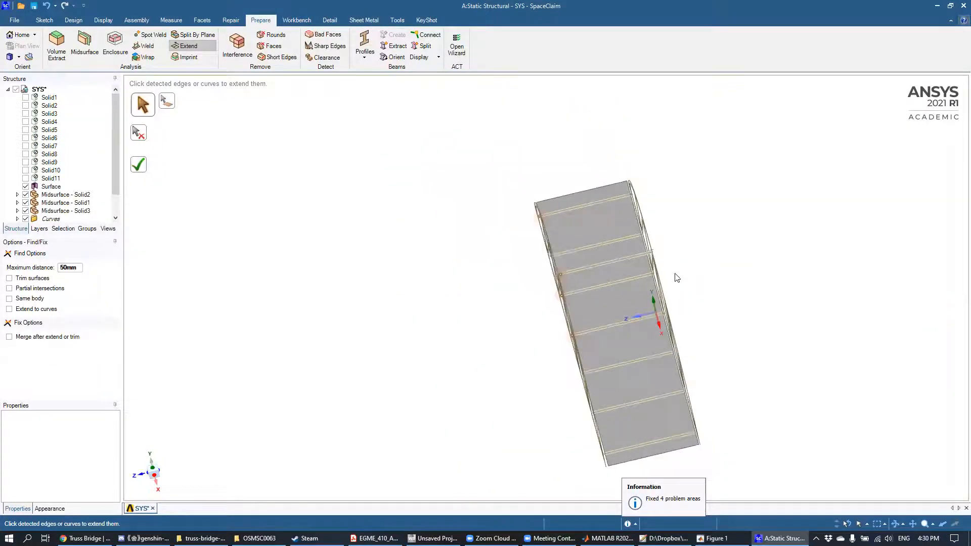
scroll(677, 277, "up", 5)
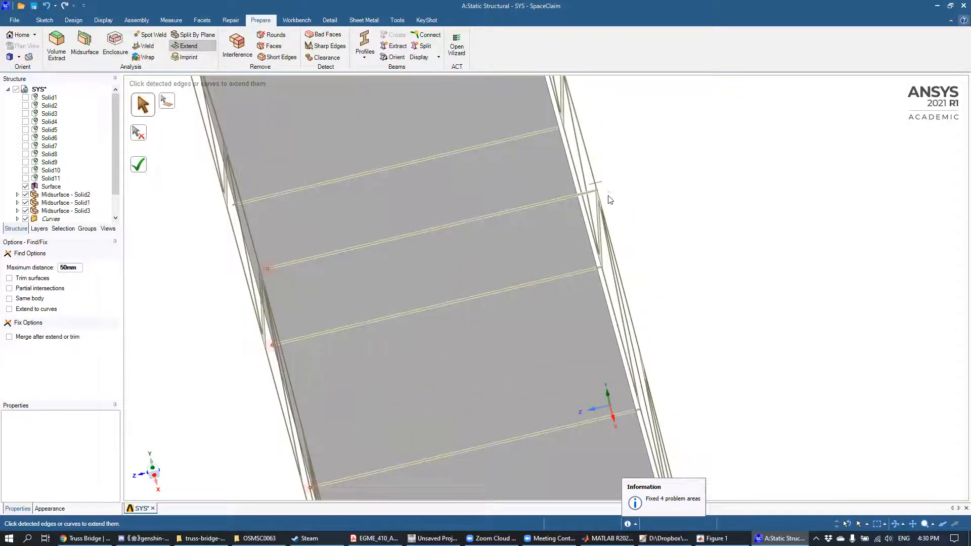
scroll(609, 200, "up", 5)
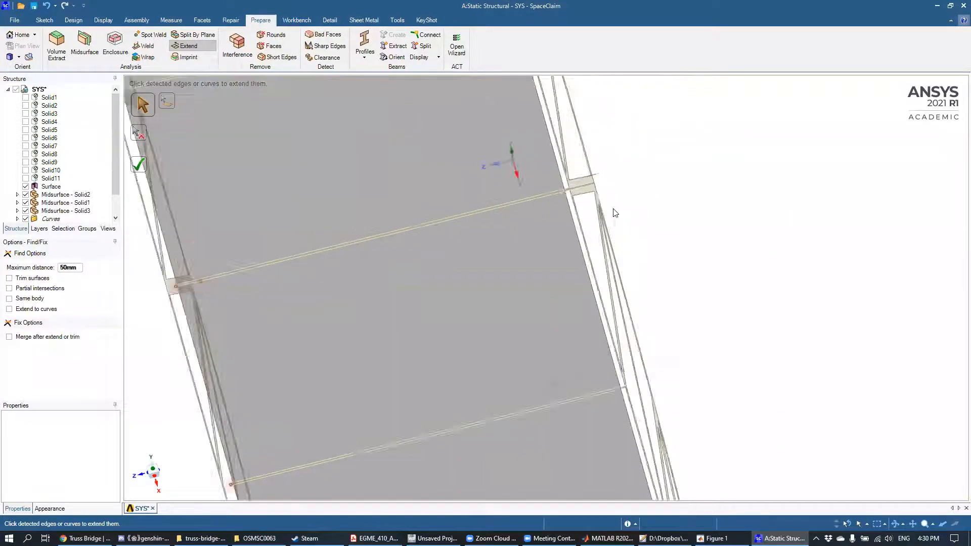
scroll(567, 161, "up", 3)
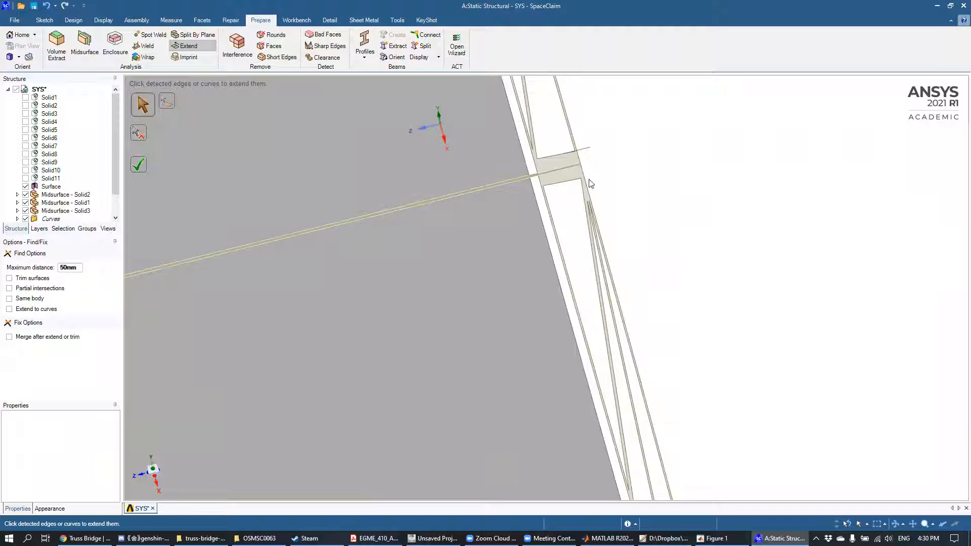
scroll(553, 279, "down", 3)
scroll(541, 299, "down", 3)
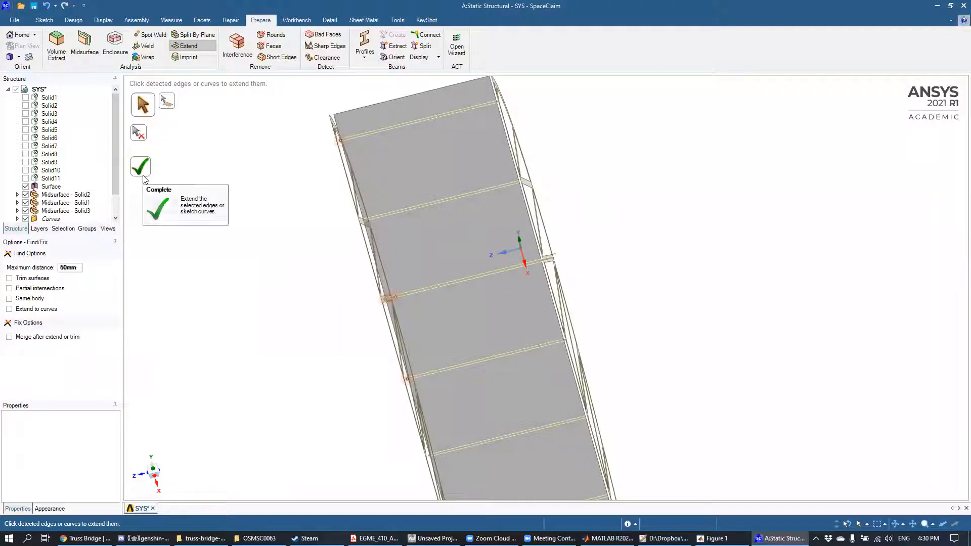
mouse_move(475, 339)
middle_mouse_down()
mouse_move(450, 326)
mouse_move(464, 330)
middle_mouse_up()
scroll(450, 325, "down", 2)
scroll(453, 326, "up", 6)
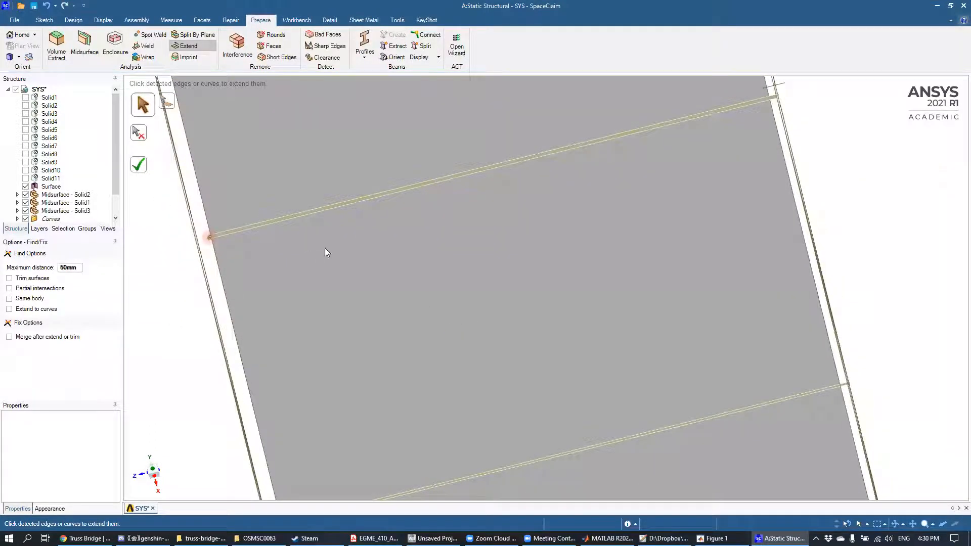
middle_click_drag(342, 245, 589, 346, "shift")
scroll(479, 281, "down", 3)
scroll(459, 289, "up", 5)
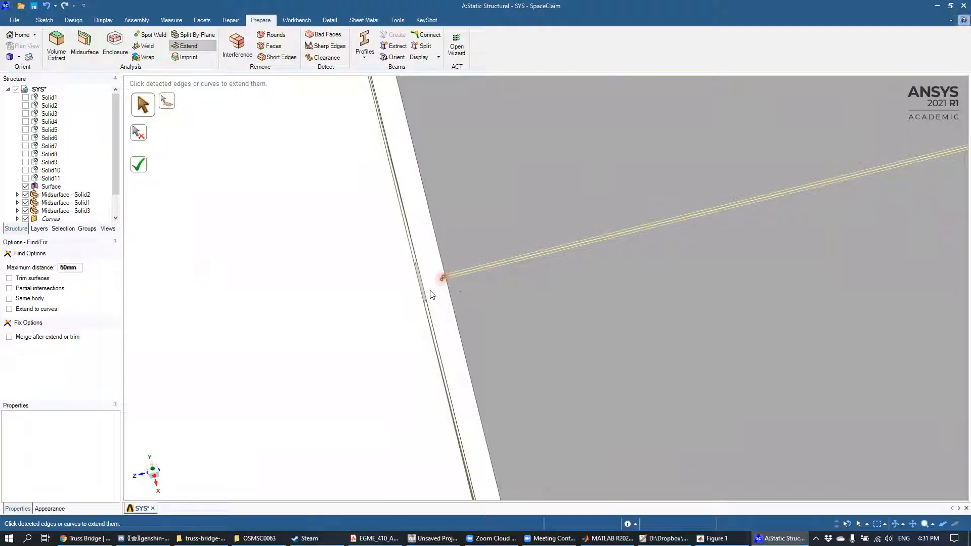
left_click(140, 172)
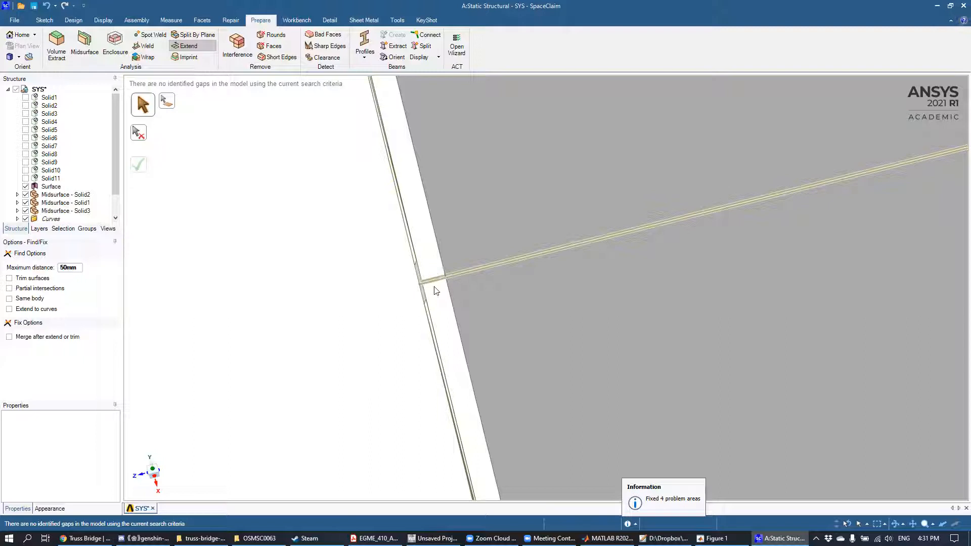
Step: Check the extended beams and deck surface for gaps at both side trusses, and rerun the Extend search
middle_click_drag(434, 286, 479, 377)
scroll(450, 322, "down", 5)
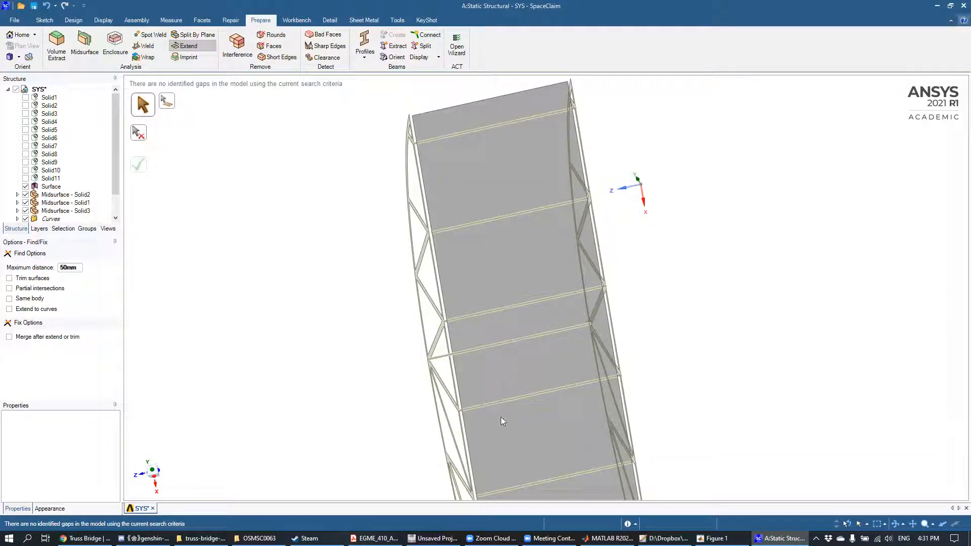
mouse_move(601, 377)
middle_mouse_down()
mouse_move(636, 368)
mouse_move(612, 358)
mouse_move(630, 356)
middle_mouse_up()
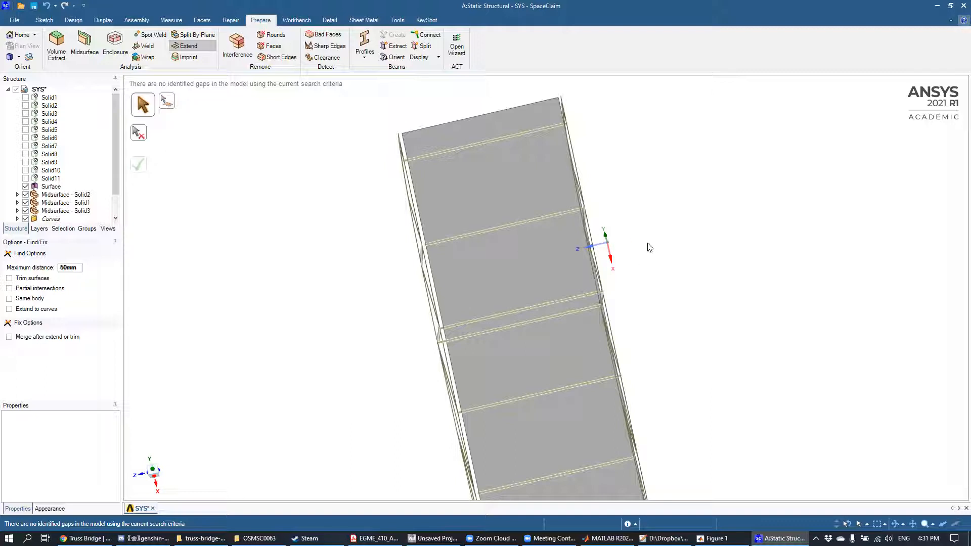
mouse_move(645, 270)
middle_mouse_down()
mouse_move(651, 291)
mouse_move(650, 271)
mouse_move(649, 283)
middle_mouse_up()
scroll(608, 336, "down", 2)
scroll(596, 361, "up", 6)
mouse_move(610, 351)
middle_mouse_down()
mouse_move(672, 266)
mouse_move(653, 237)
mouse_move(664, 219)
mouse_move(650, 244)
mouse_move(635, 227)
mouse_move(628, 236)
mouse_move(676, 387)
mouse_move(568, 230)
mouse_move(650, 268)
mouse_move(645, 446)
mouse_move(626, 384)
mouse_move(661, 369)
middle_mouse_up()
middle_click_drag(760, 313, 742, 219)
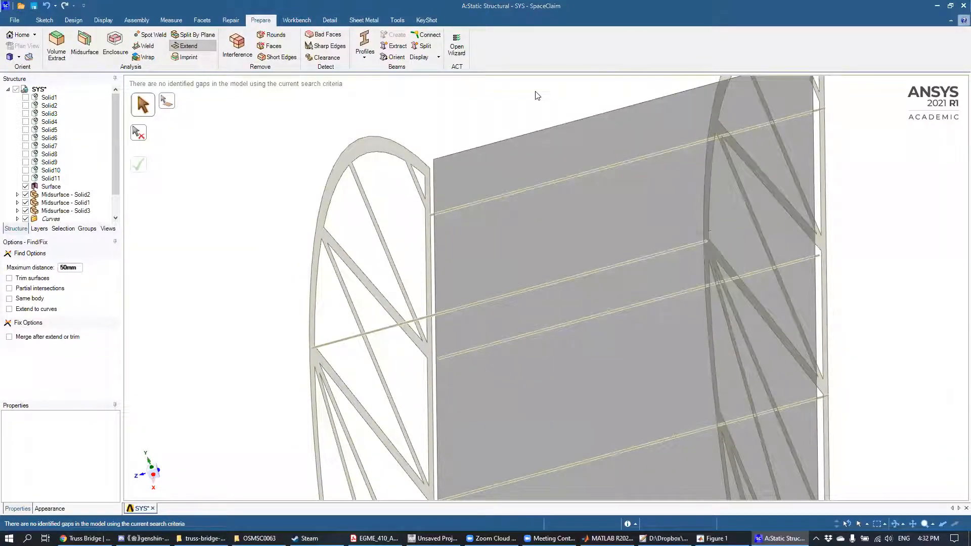
left_click(189, 46)
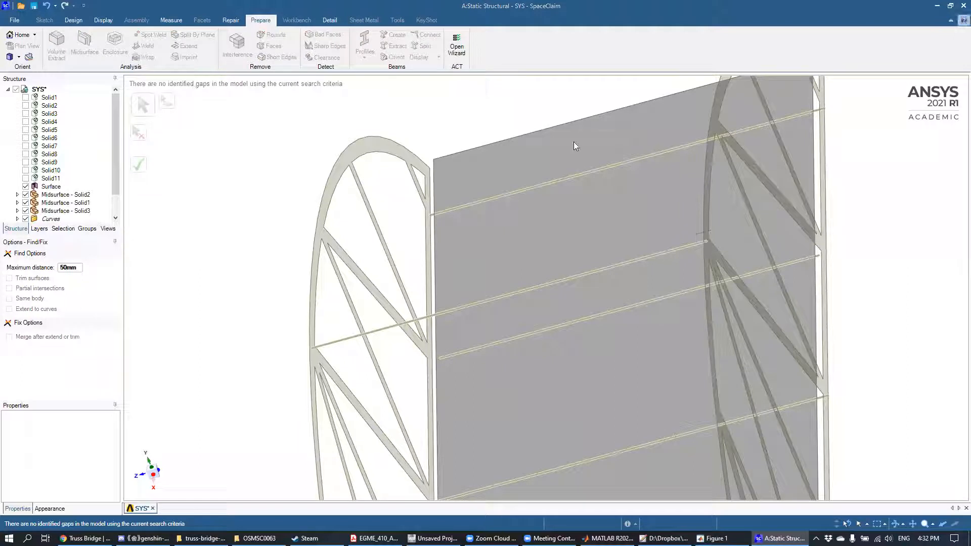
Step: Hide the deck component Midsurface - Solid3 to expose the beams, and dismiss the physics suppression notice
left_click_drag(113, 177, 105, 205)
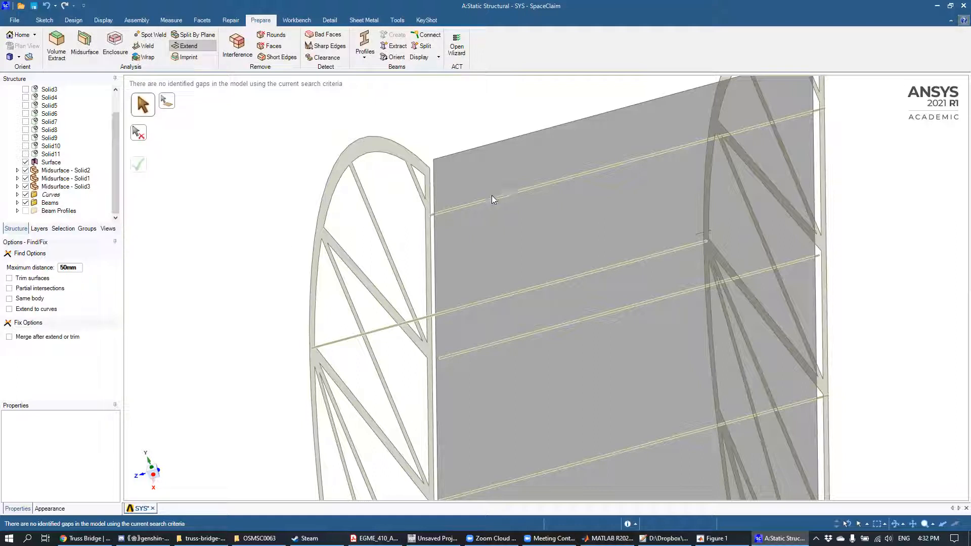
left_click(61, 187)
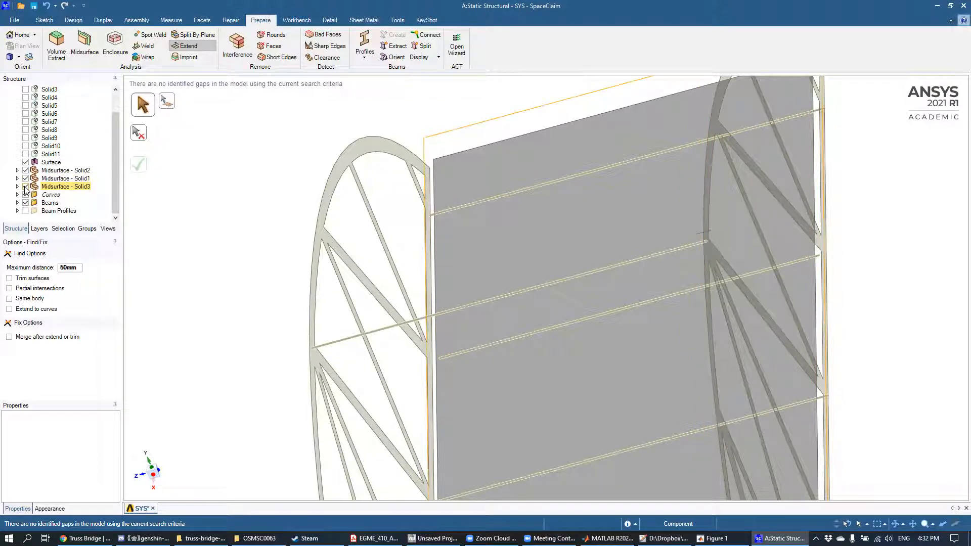
left_click(26, 187)
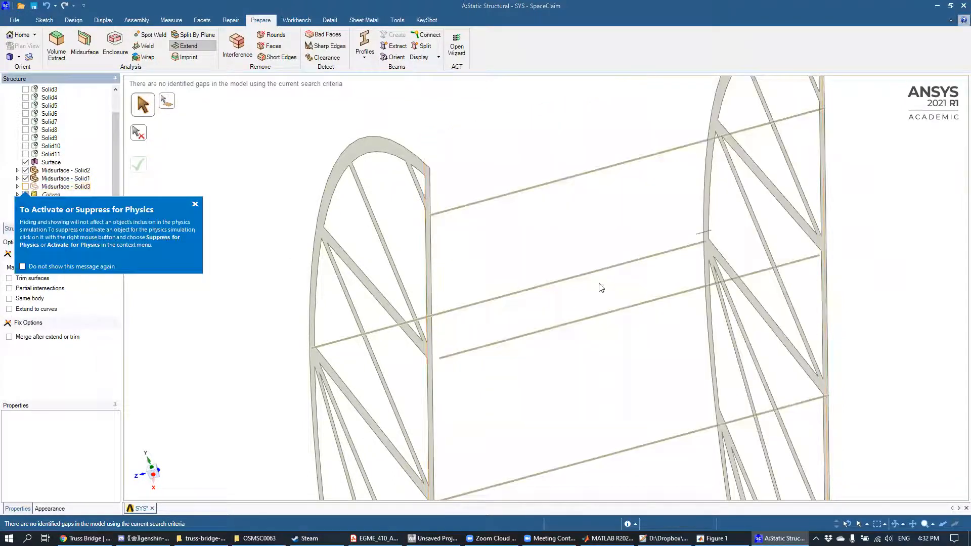
left_click(195, 204)
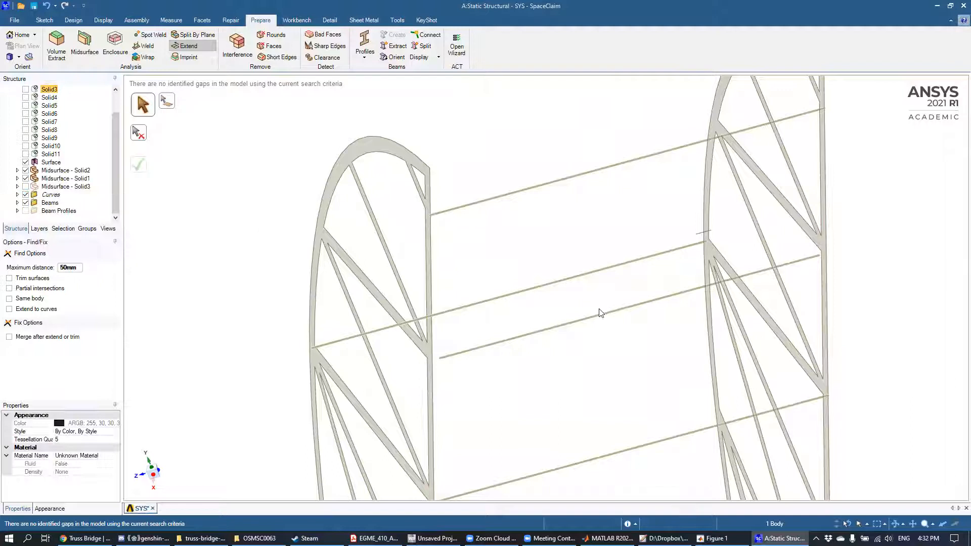
Step: Examine in plan view how the ends of each cross beam meet the two side trusses along the bridge
mouse_move(638, 346)
middle_mouse_down()
mouse_move(645, 325)
mouse_move(627, 355)
mouse_move(638, 351)
middle_mouse_up()
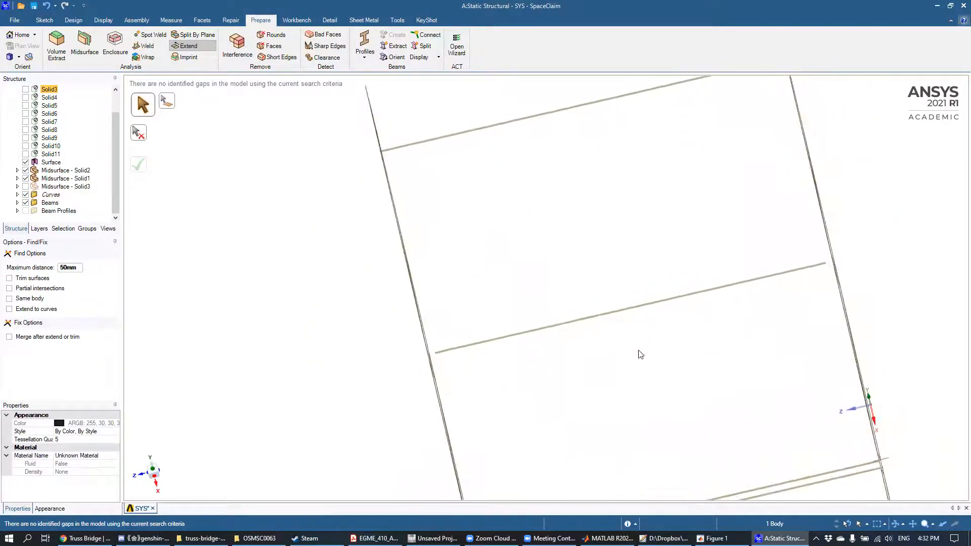
left_click(152, 469)
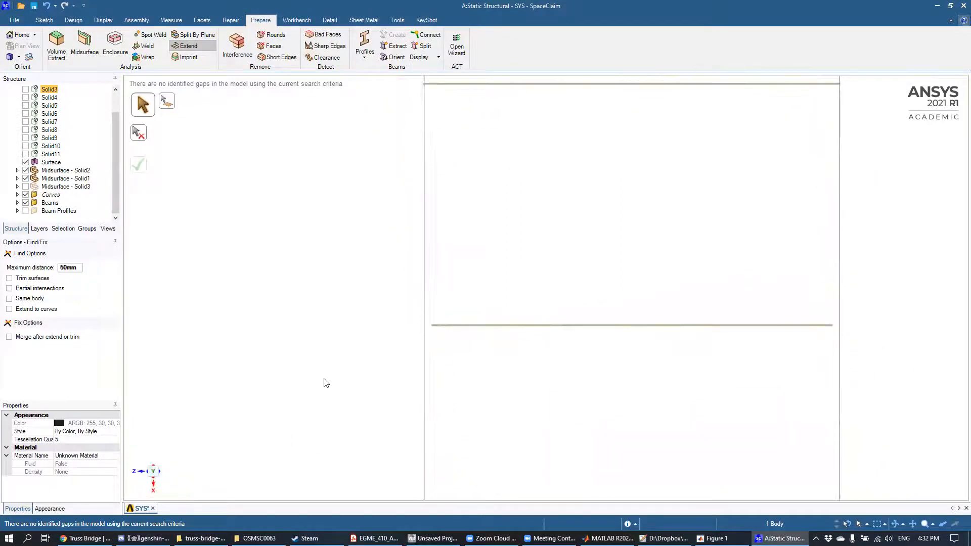
scroll(490, 364, "up", 3)
scroll(499, 354, "down", 5)
scroll(499, 353, "down", 2)
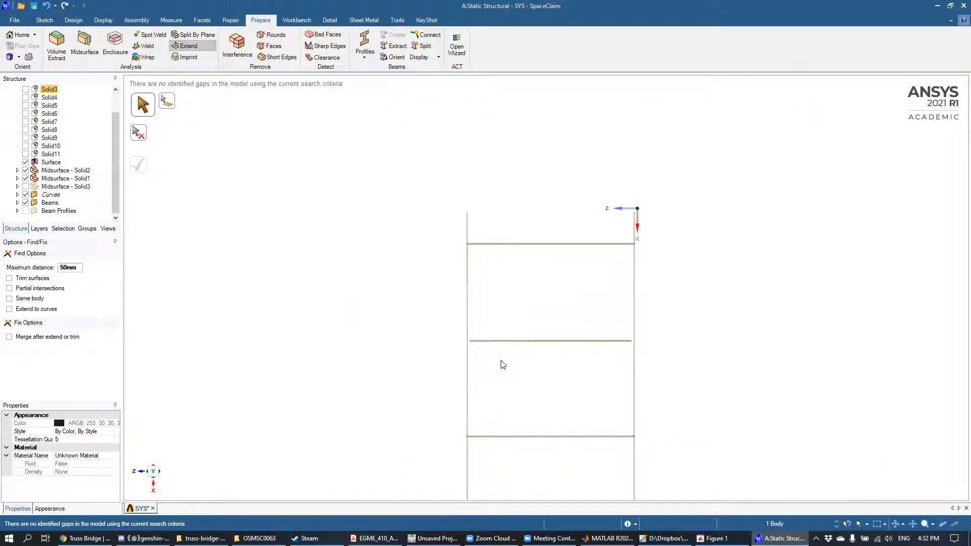
middle_click_drag(621, 343, 634, 239, "ctrl")
middle_click_drag(335, 435, 345, 267)
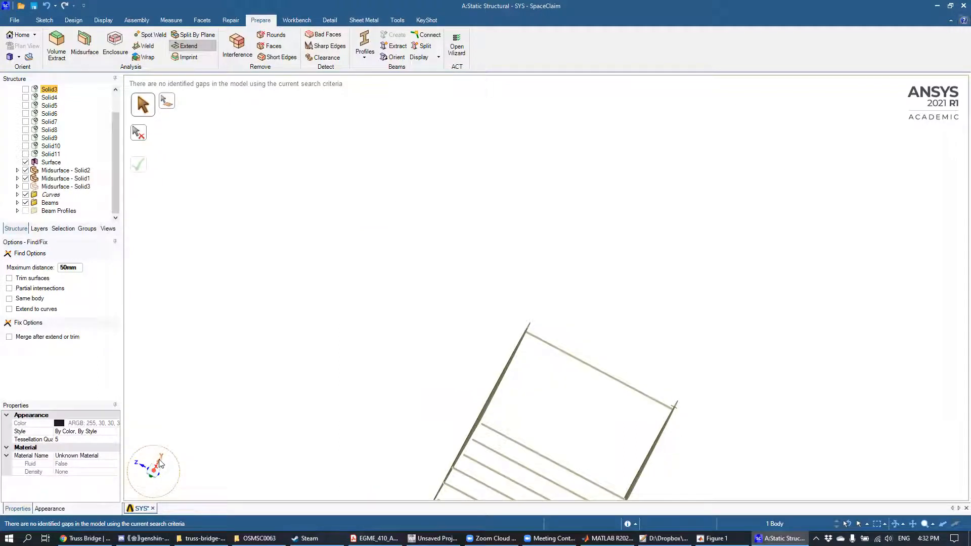
middle_click_drag(216, 389, 212, 401)
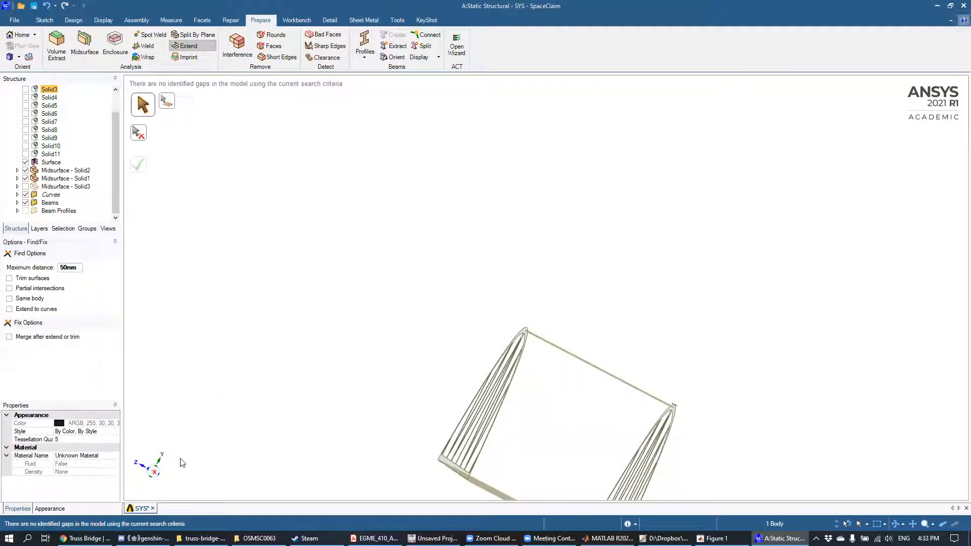
left_click(157, 470)
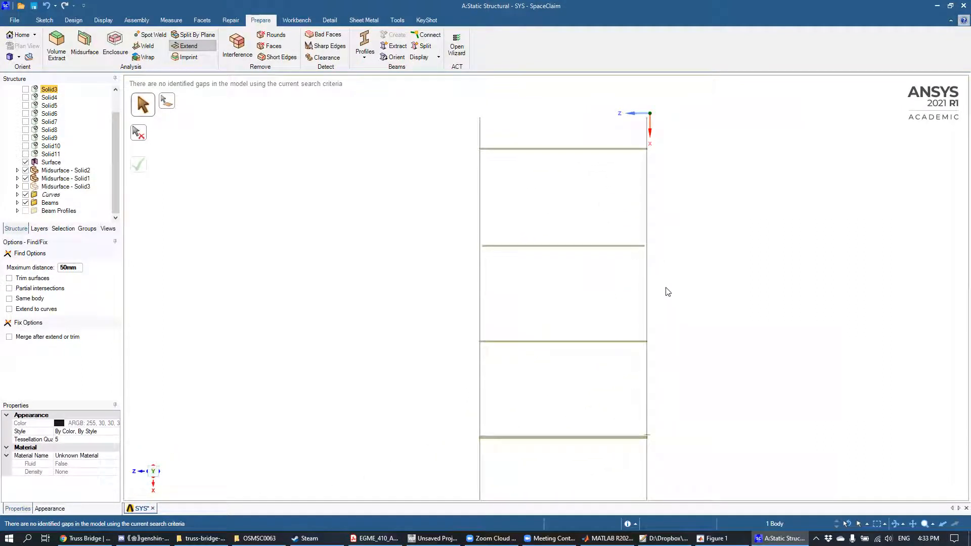
scroll(676, 328, "down", 3)
scroll(676, 332, "up", 3)
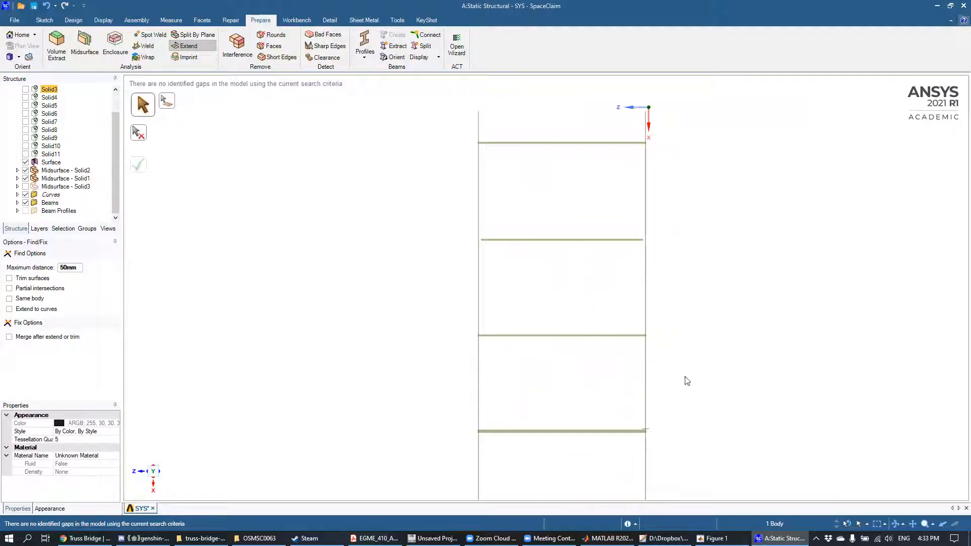
middle_click_drag(683, 354, 659, 340, "shift")
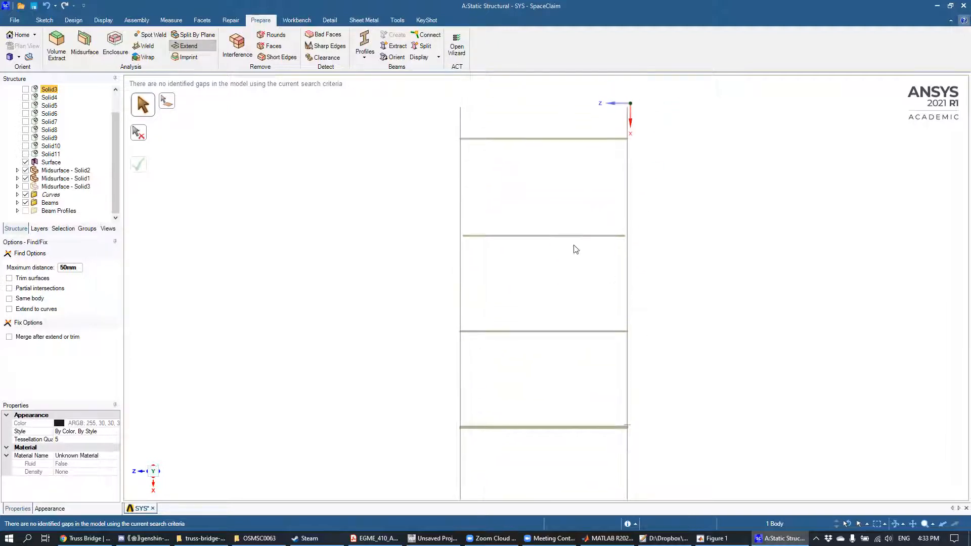
middle_click_drag(778, 340, 553, 271, "shift")
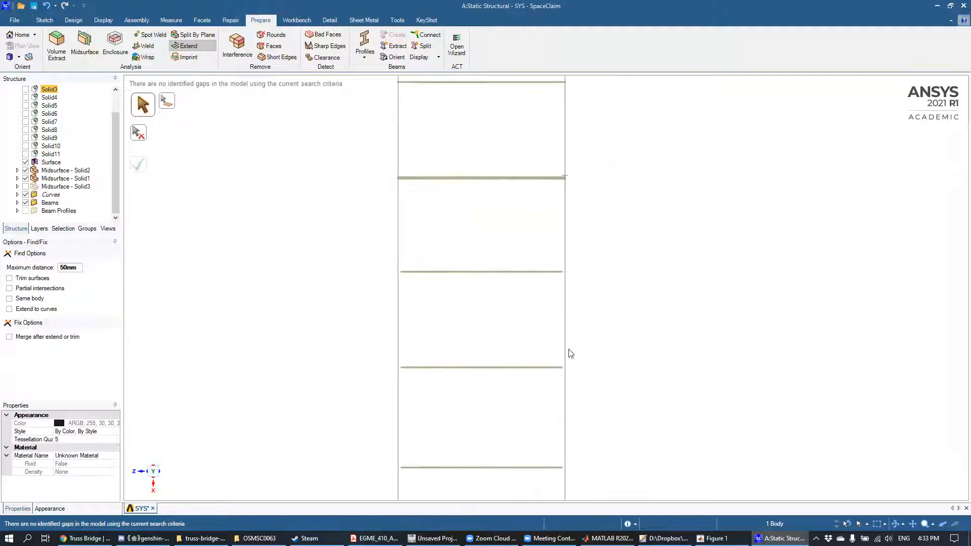
middle_click_drag(593, 192, 592, 410, "shift")
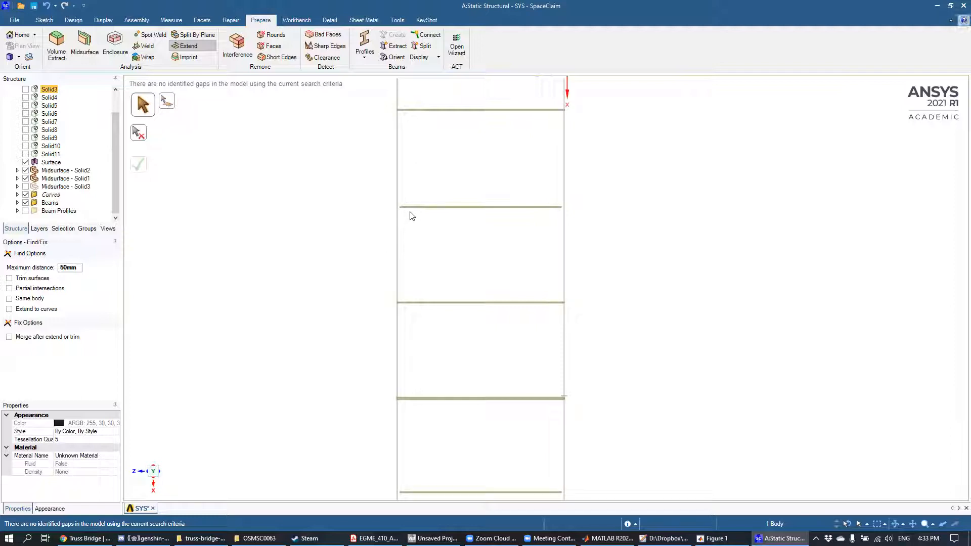
middle_click_drag(409, 223, 551, 216)
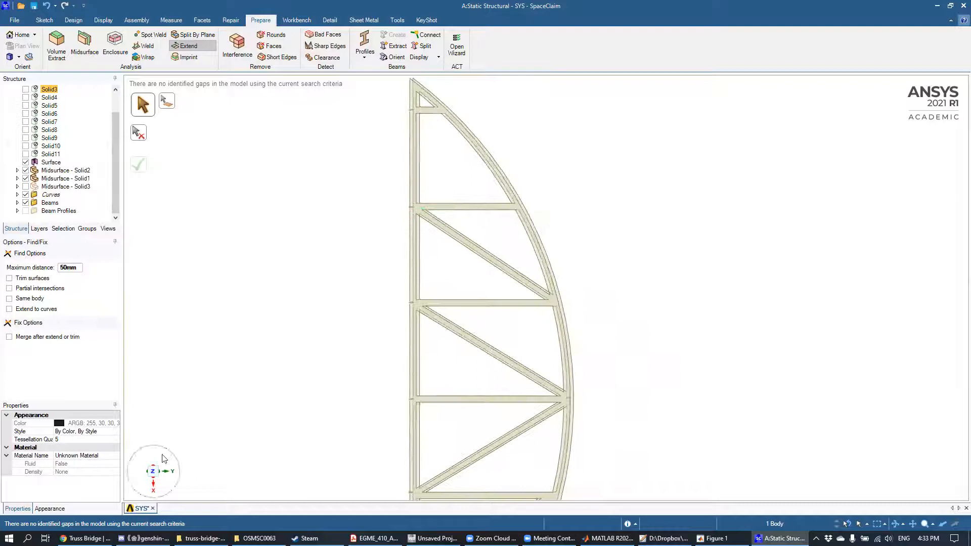
Step: Inspect in side view where a cross beam lines up with the truss's straight chord near a diagonal joint
left_click(154, 473)
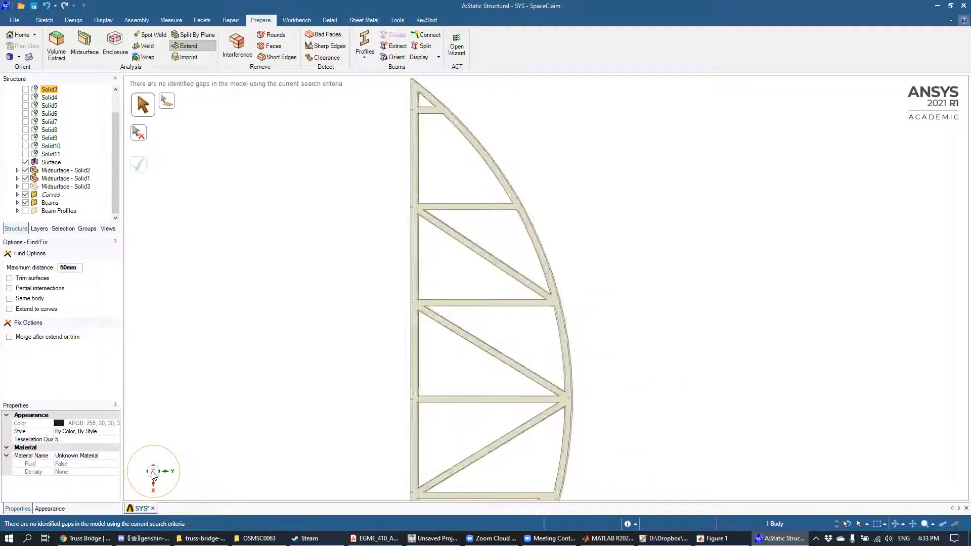
scroll(420, 210, "down", 2)
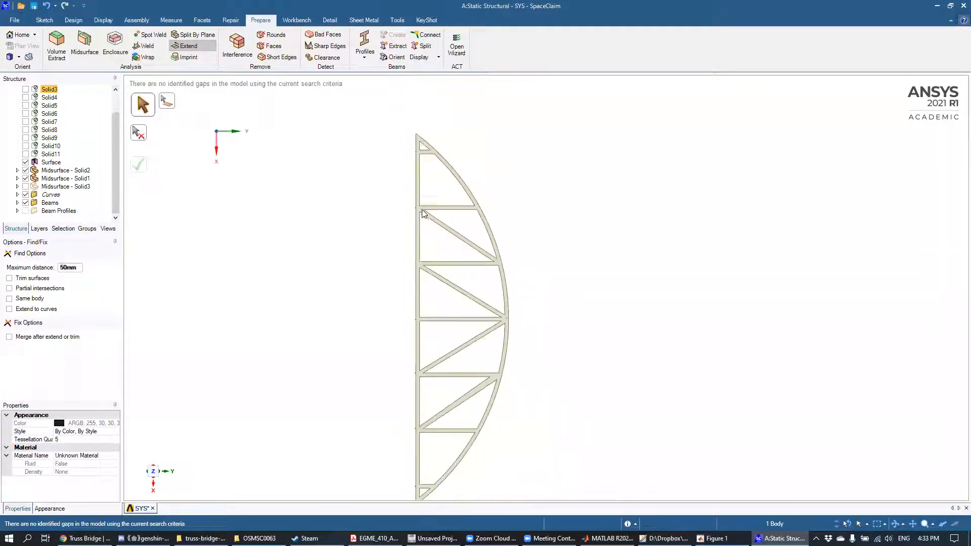
scroll(418, 215, "up", 10)
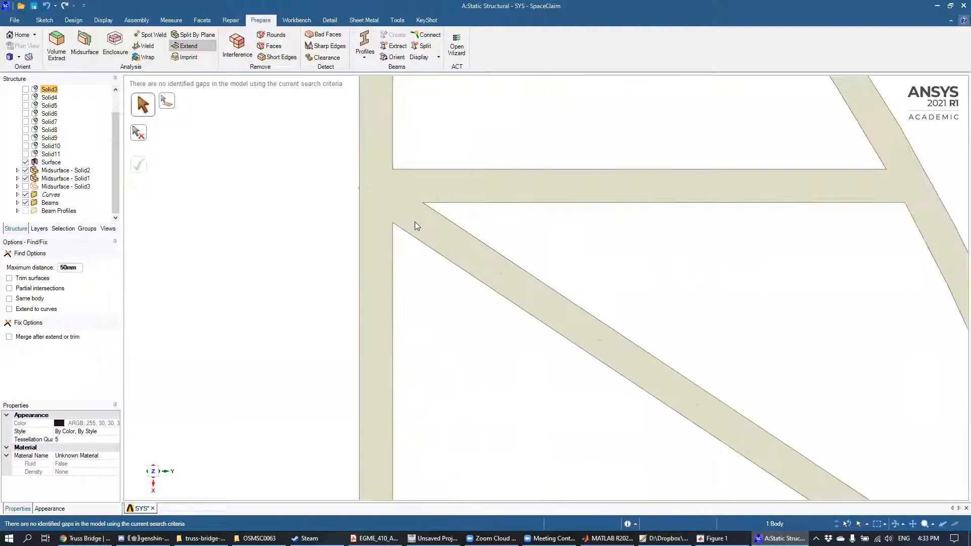
scroll(509, 260, "up", 5)
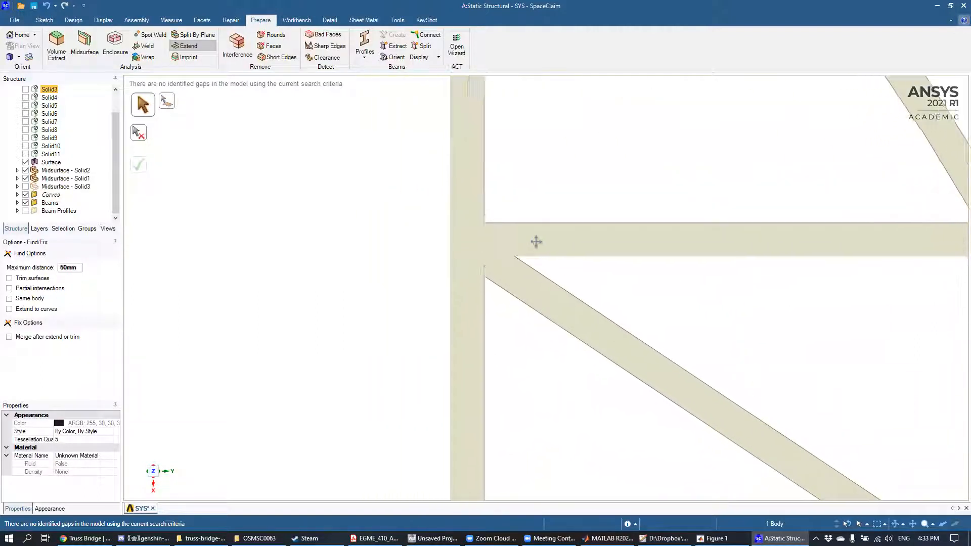
scroll(501, 274, "up", 6)
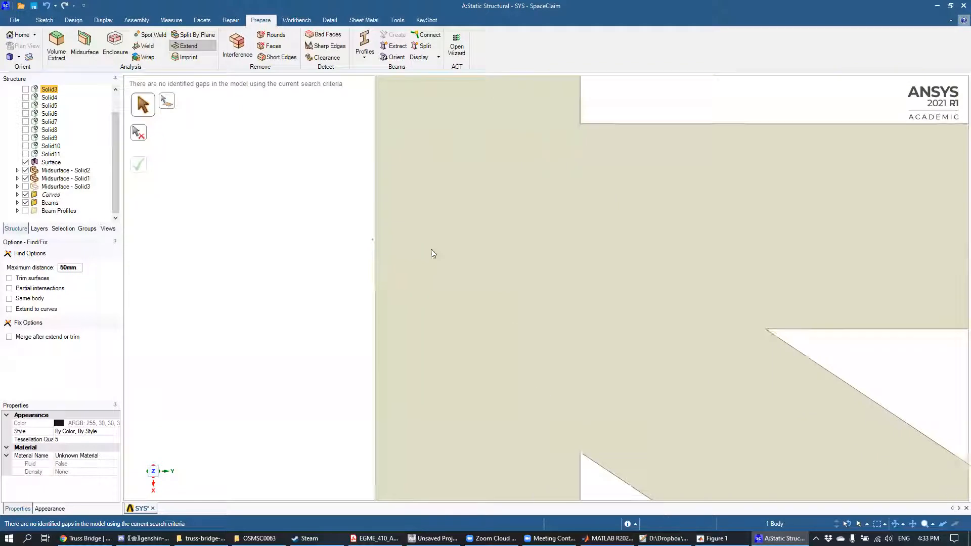
Step: Examine up close in side view how the cross beam's end point sits relative to the outer edge of the truss's straight chord
middle_click_drag(501, 245, 572, 247, "shift")
scroll(572, 246, "up", 4)
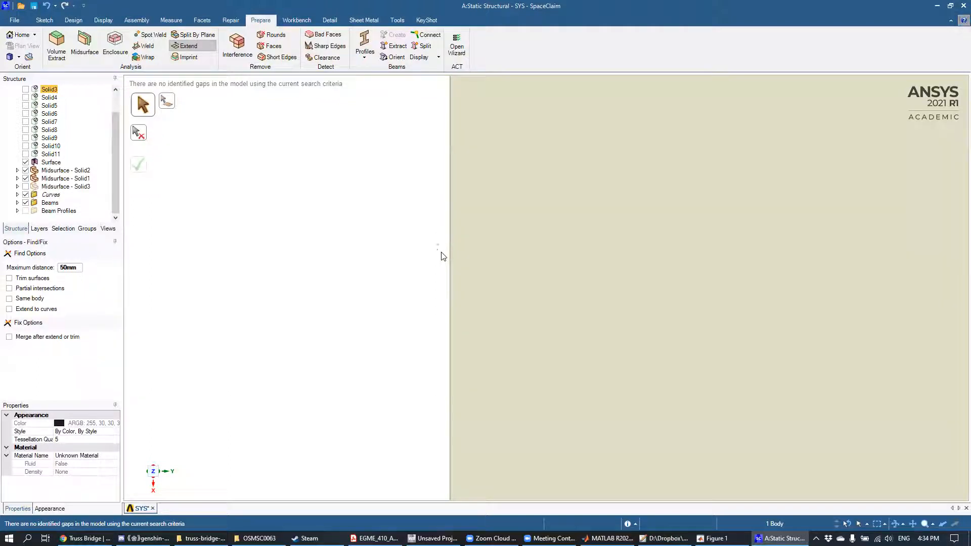
scroll(443, 265, "down", 2)
scroll(443, 264, "up", 1)
mouse_move(444, 268)
middle_mouse_down()
mouse_move(438, 278)
mouse_move(498, 269)
mouse_move(510, 280)
mouse_move(439, 308)
mouse_move(581, 310)
mouse_move(504, 336)
middle_mouse_up()
scroll(438, 308, "down", 4)
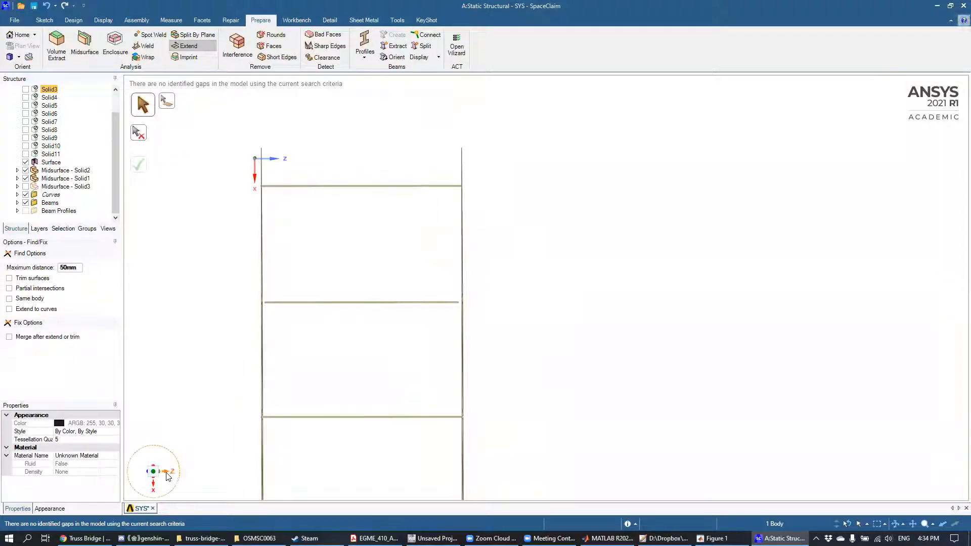
Step: Compare the plan and side views of the second cross beam, checking its alignment with the straight chord at the first diagonal joint
middle_click_drag(152, 472, 271, 462)
scroll(374, 281, "down", 3)
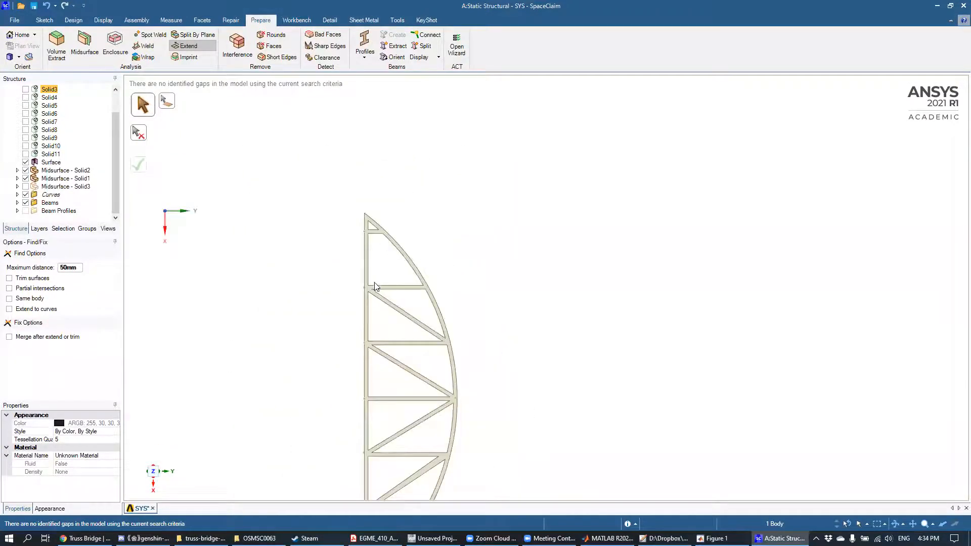
scroll(373, 284, "up", 8)
scroll(363, 294, "up", 6)
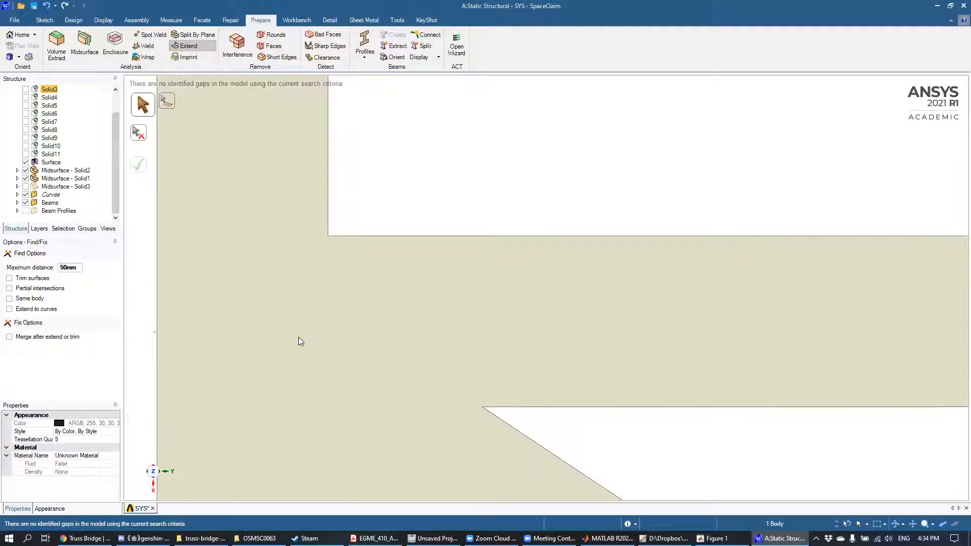
middle_click_drag(302, 336, 525, 304, "shift")
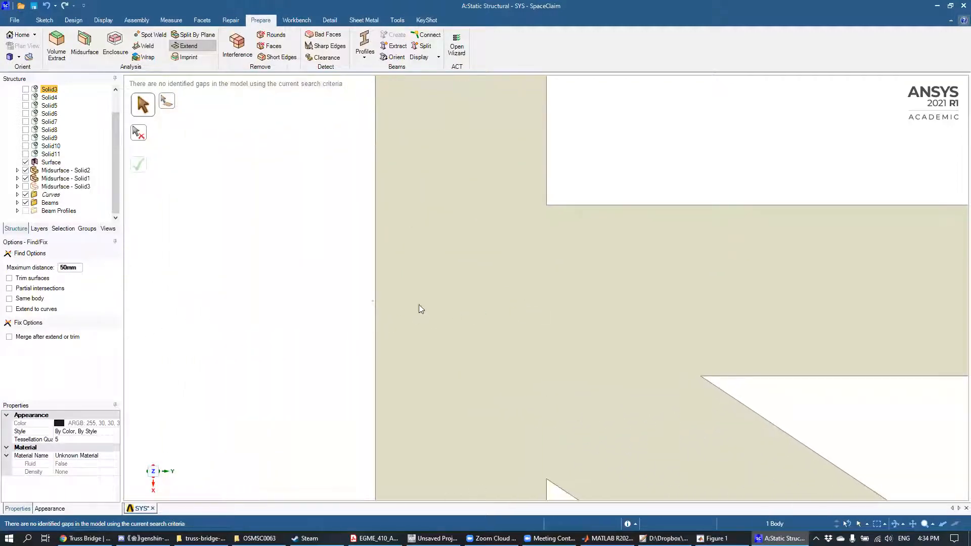
scroll(420, 306, "up", 2)
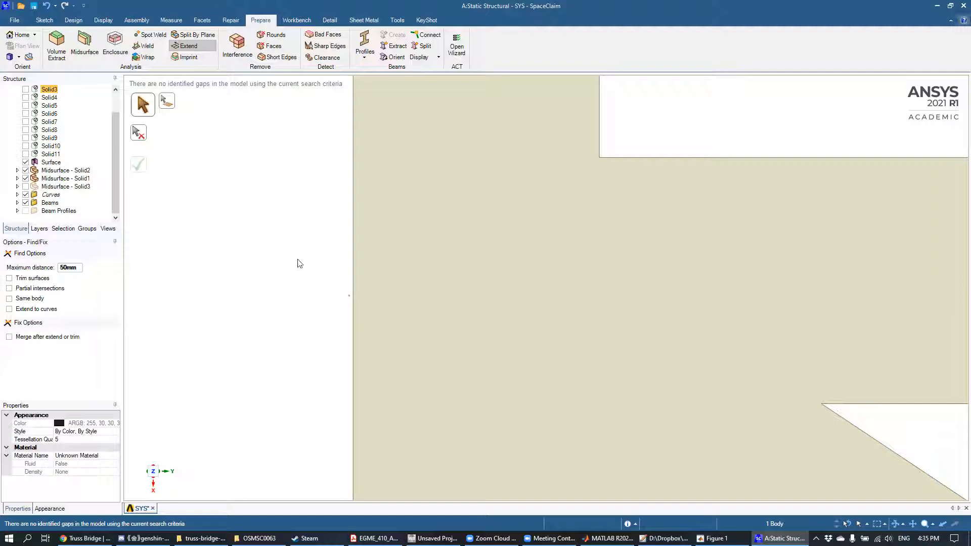
Step: Measure the distance between the second cross beam's end point and the outer edge of the truss's straight chord
scroll(361, 294, "down", 3)
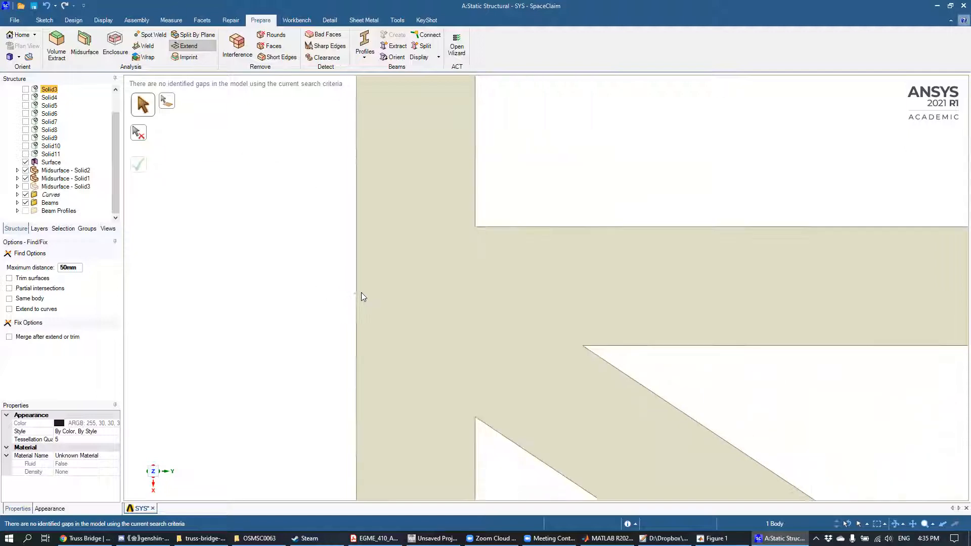
scroll(361, 300, "up", 10)
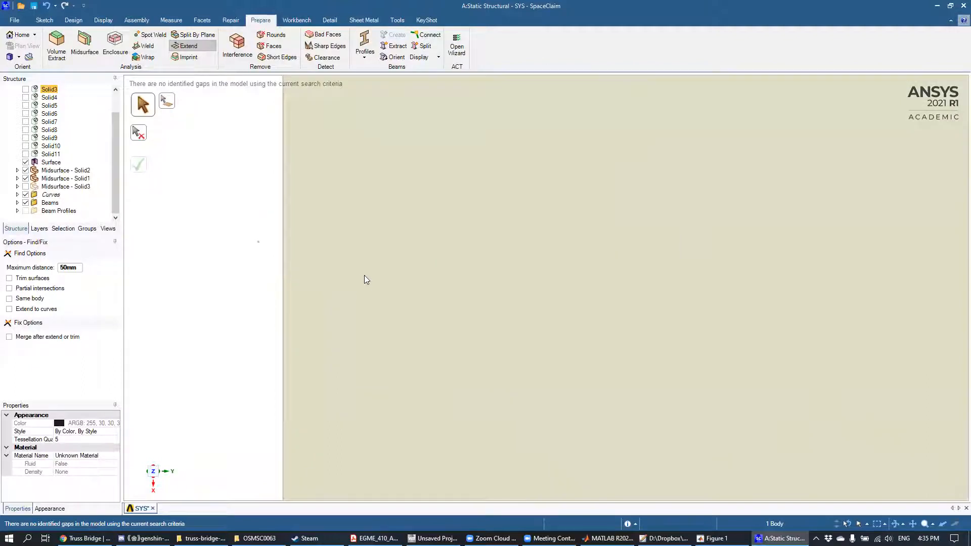
middle_click_drag(379, 246, 480, 258, "shift")
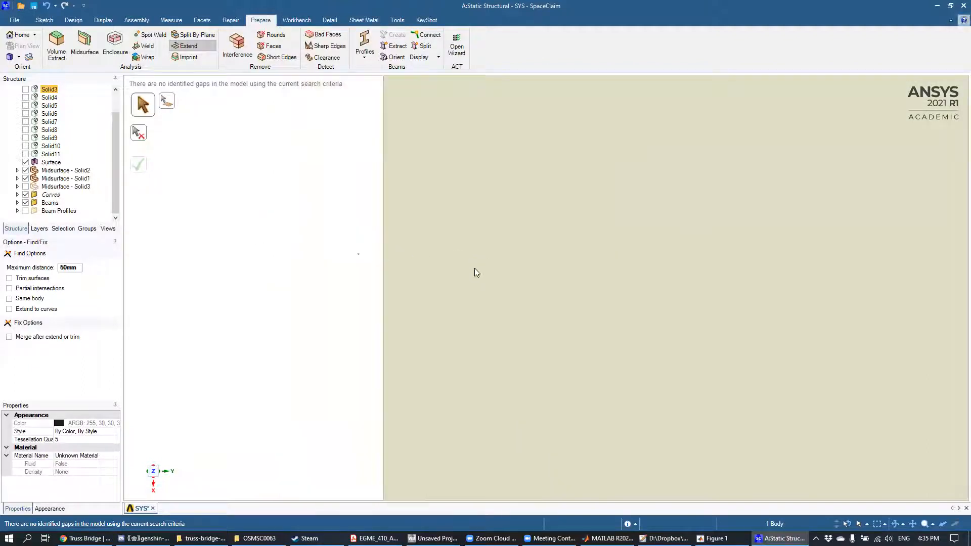
left_click(171, 23)
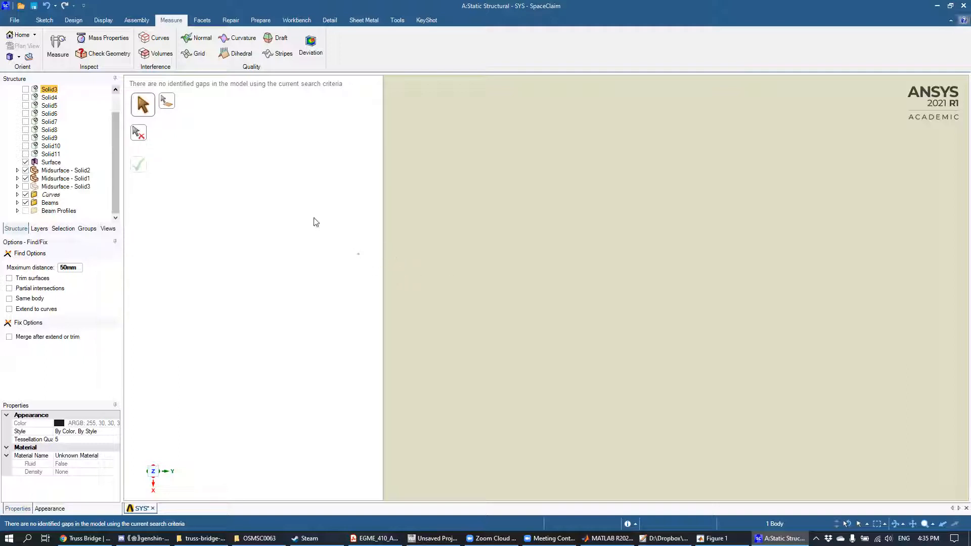
left_click(58, 46)
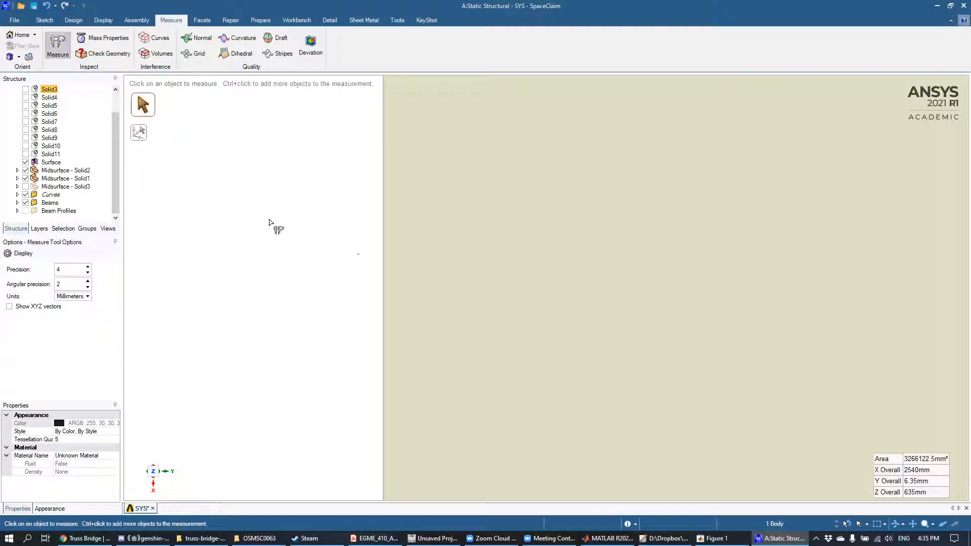
left_click(359, 258)
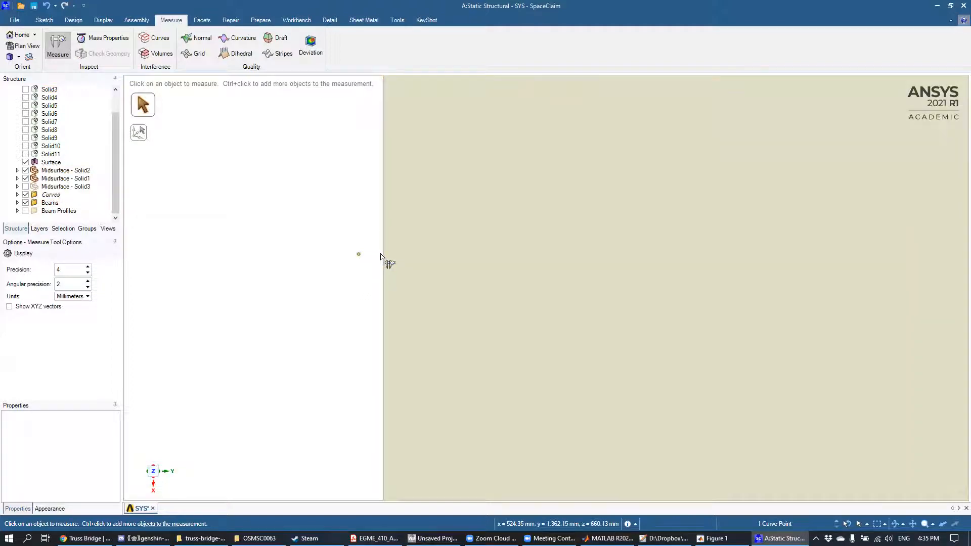
left_click(383, 259, "ctrl")
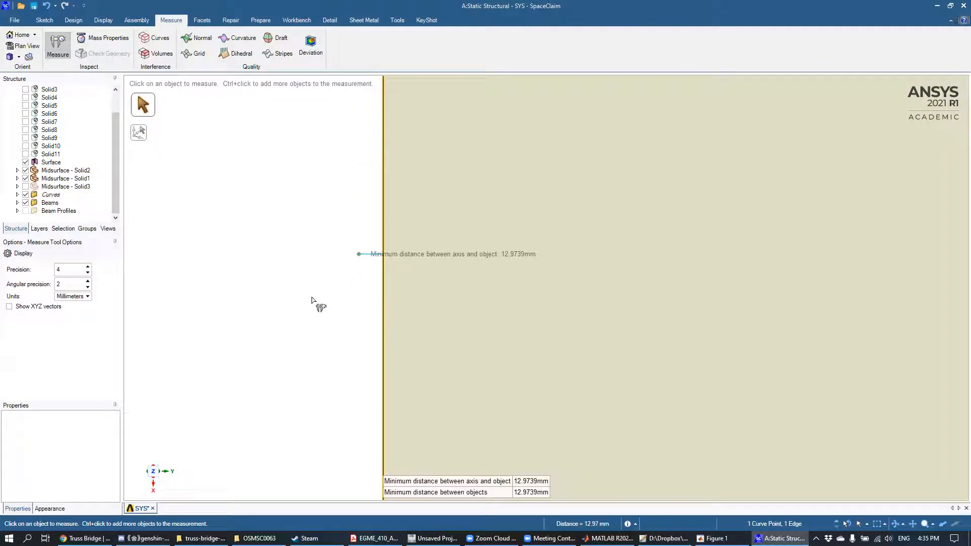
Step: Display the XYZ vectors of the distance between the beam's end point and the chord edge
middle_click_drag(329, 294, 338, 310)
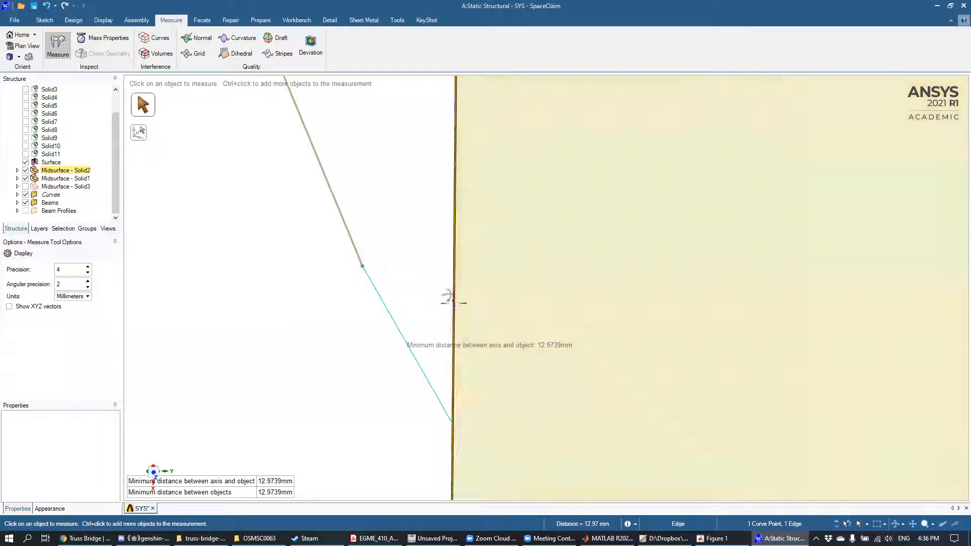
middle_click_drag(445, 298, 425, 310)
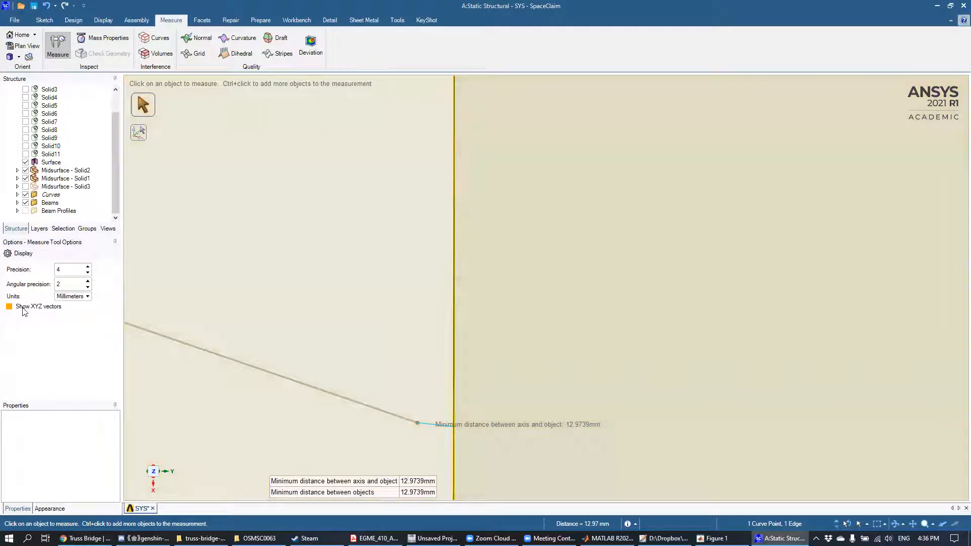
left_click(23, 310)
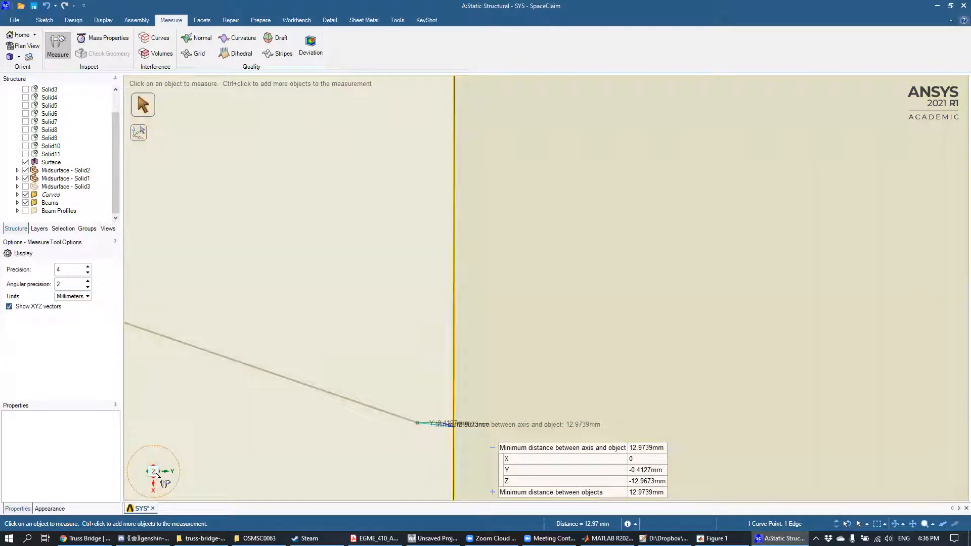
left_click_drag(156, 475, 155, 474)
left_click(153, 476)
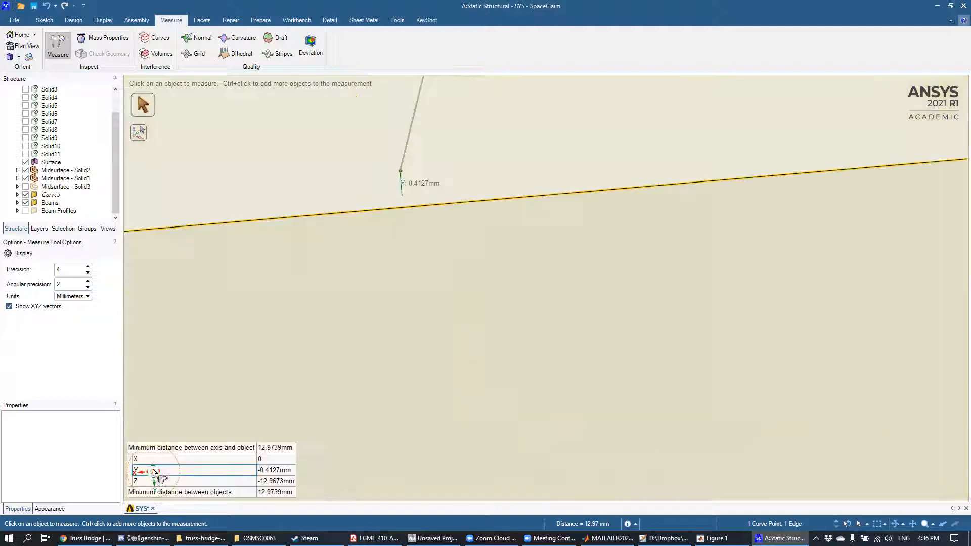
Step: Examine in oblique and side views how the beam's end point is offset in Y from the chord's outer edge
mouse_move(546, 302)
middle_mouse_down()
mouse_move(478, 293)
mouse_move(526, 333)
mouse_move(537, 299)
middle_mouse_up()
scroll(531, 304, "down", 10)
scroll(507, 322, "down", 8)
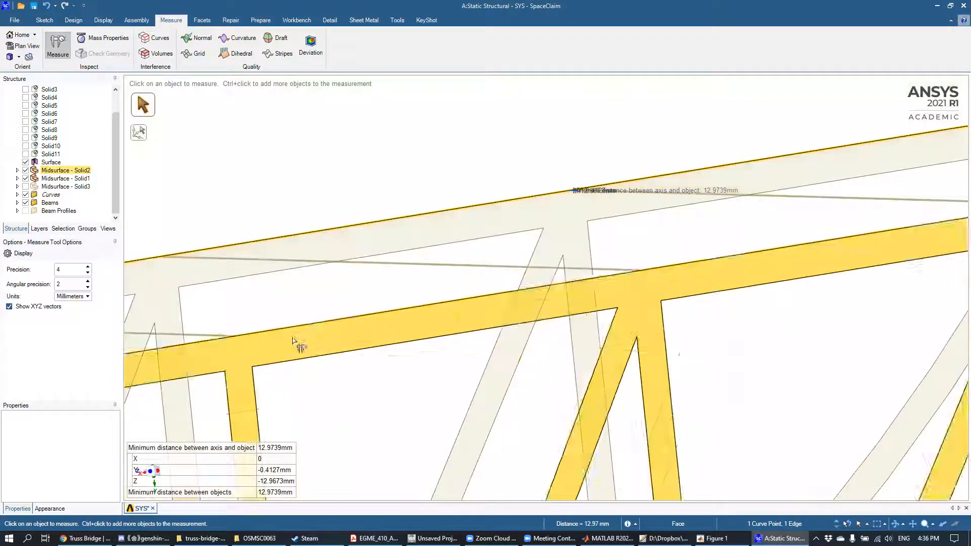
mouse_move(158, 471)
middle_mouse_down()
mouse_move(174, 471)
mouse_move(186, 436)
mouse_move(155, 481)
middle_mouse_up()
left_click(153, 474)
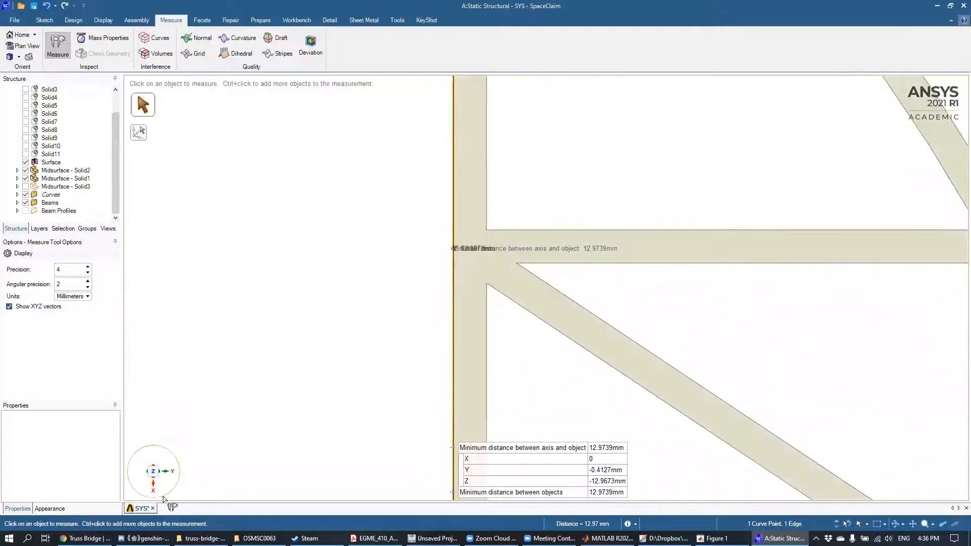
scroll(460, 244, "down", 4)
scroll(462, 253, "up", 7)
scroll(461, 268, "up", 4)
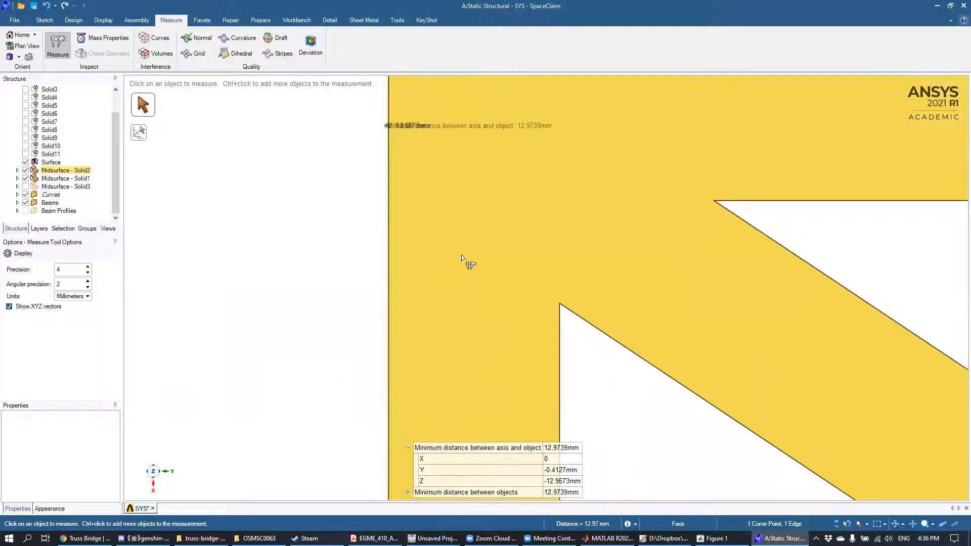
scroll(362, 178, "up", 5)
middle_click_drag(368, 227, 395, 360, "shift")
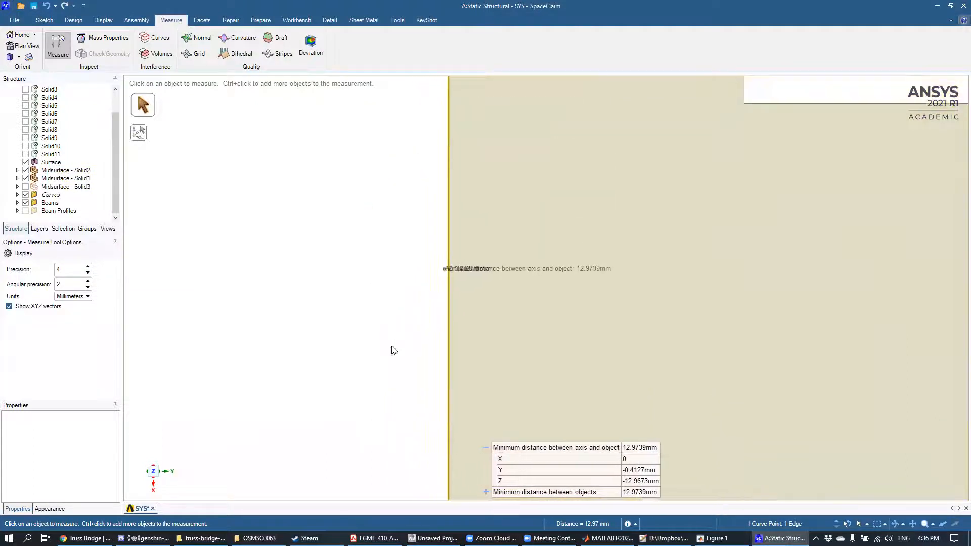
scroll(404, 315, "up", 3)
scroll(409, 315, "down", 2)
scroll(411, 314, "up", 7)
scroll(540, 262, "down", 3)
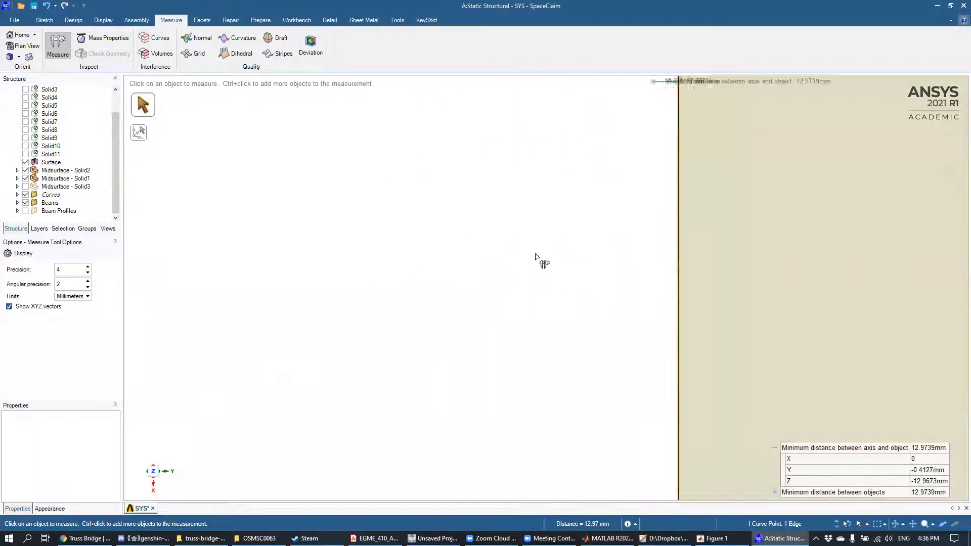
scroll(349, 390, "down", 3)
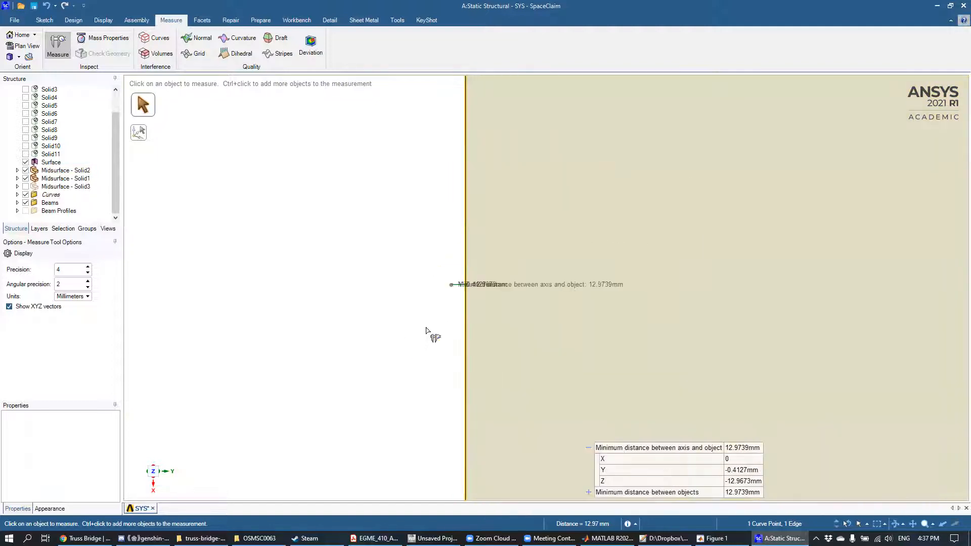
Step: Move the second cross beam from the bridge's end 0.41 mm in Y toward the trusses' straight chords
middle_click_drag(423, 317, 327, 213)
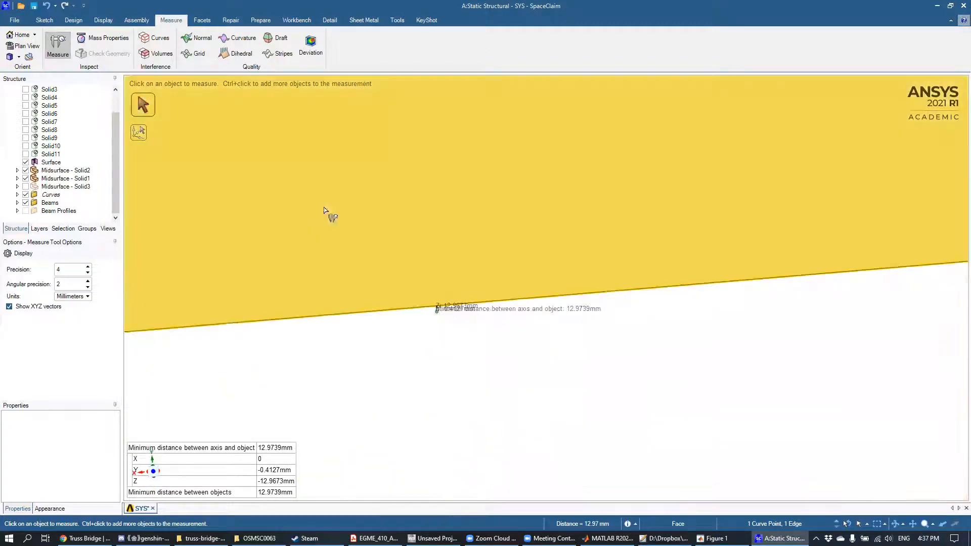
middle_click_drag(444, 280, 411, 285)
scroll(412, 288, "down", 12)
middle_click_drag(502, 252, 398, 293)
scroll(576, 304, "down", 3)
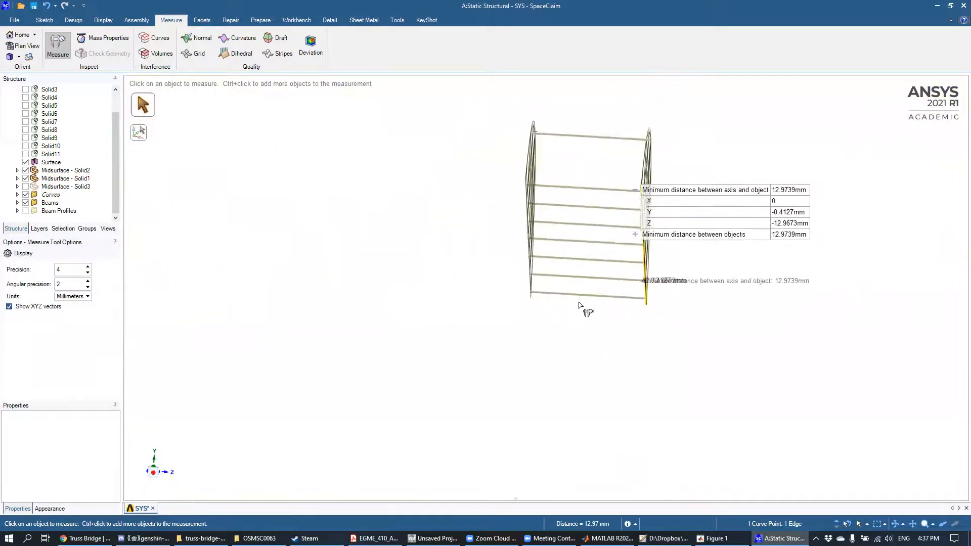
scroll(585, 299, "up", 5)
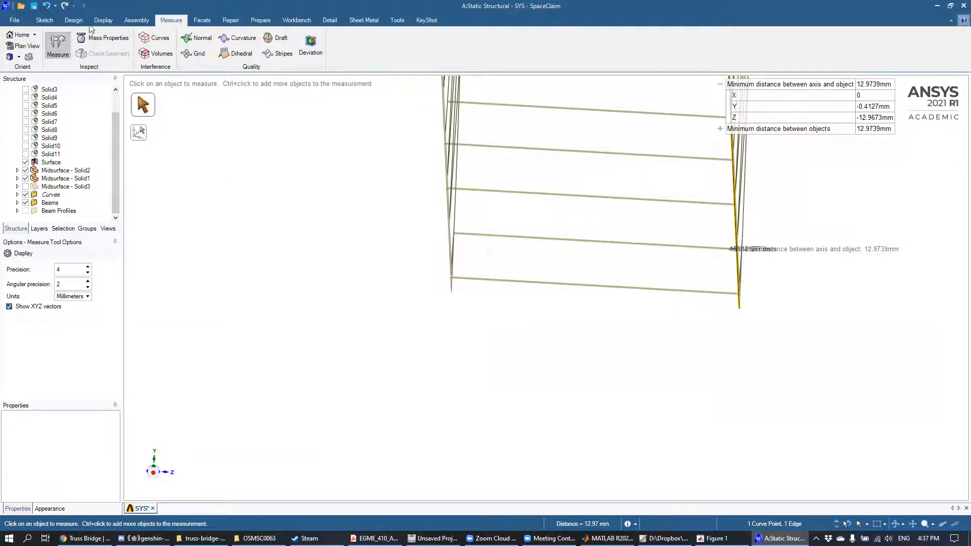
left_click(75, 21)
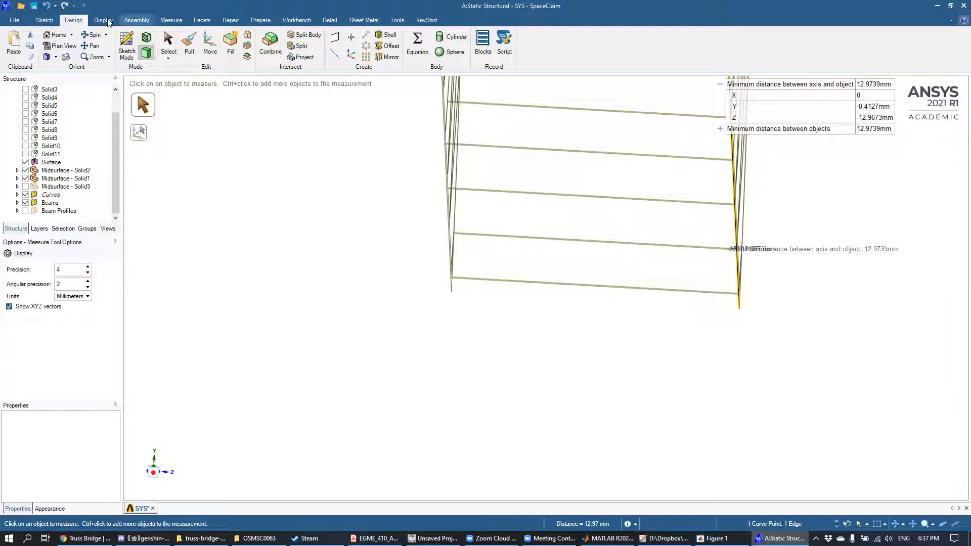
left_click(210, 44)
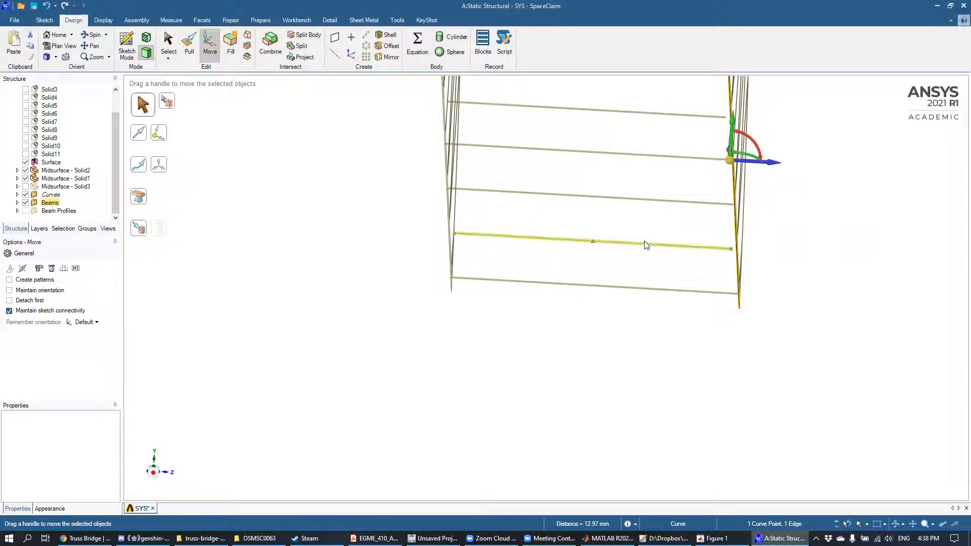
scroll(640, 245, "down", 2)
scroll(650, 243, "up", 5)
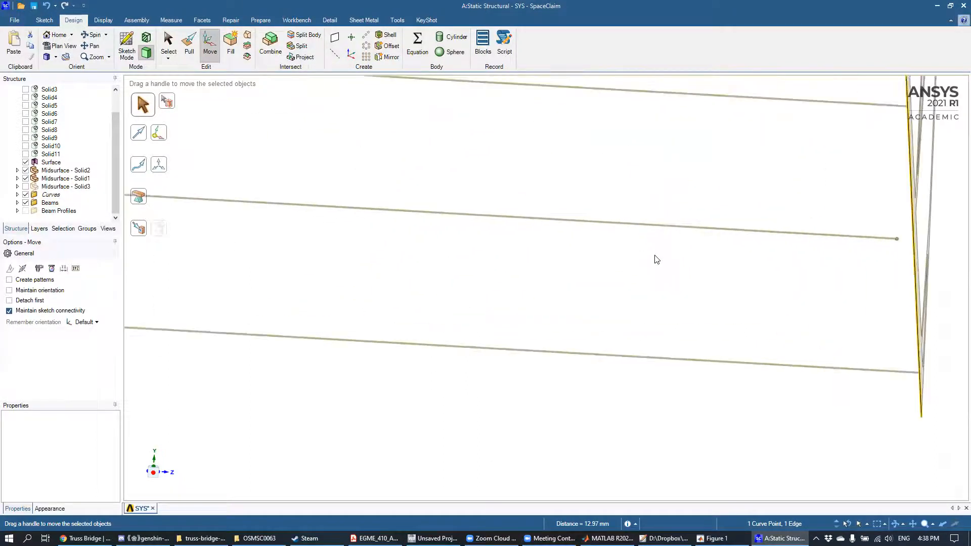
scroll(656, 260, "down", 2)
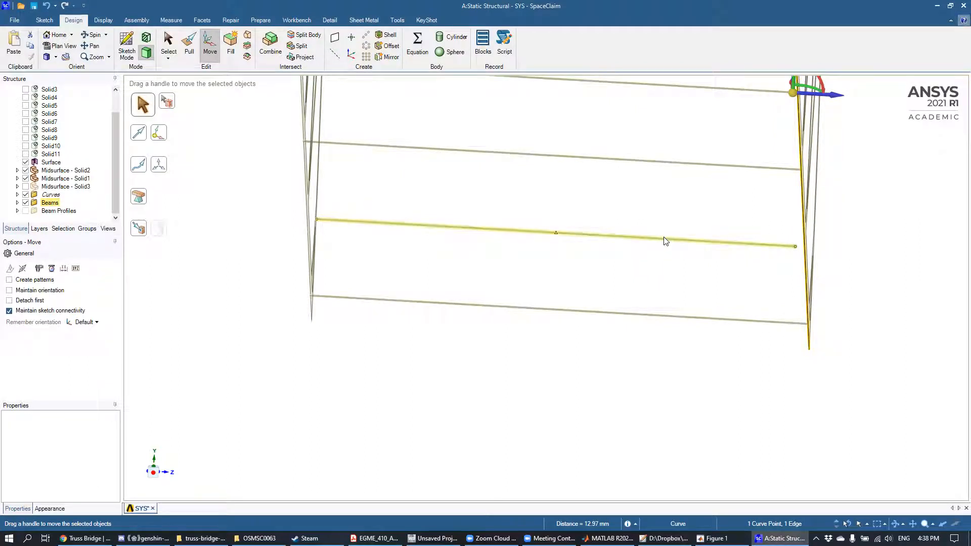
left_click(665, 224)
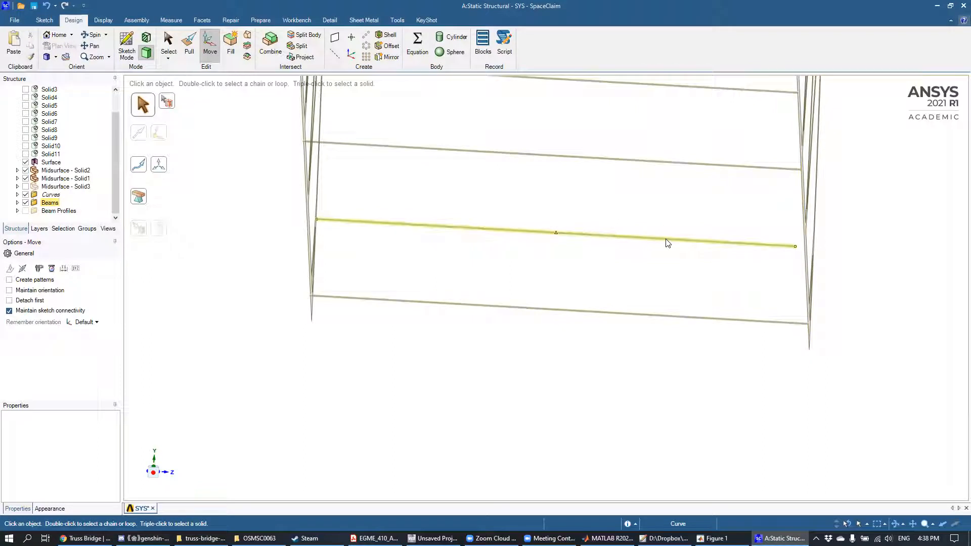
left_click(666, 241)
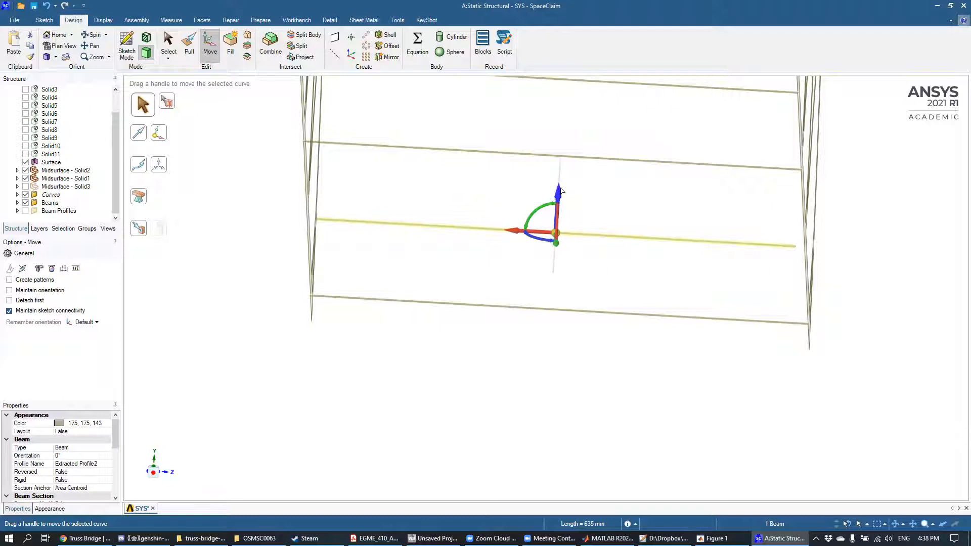
mouse_move(563, 187)
left_mouse_down()
mouse_move(572, 172)
mouse_move(576, 204)
mouse_move(574, 185)
left_mouse_up()
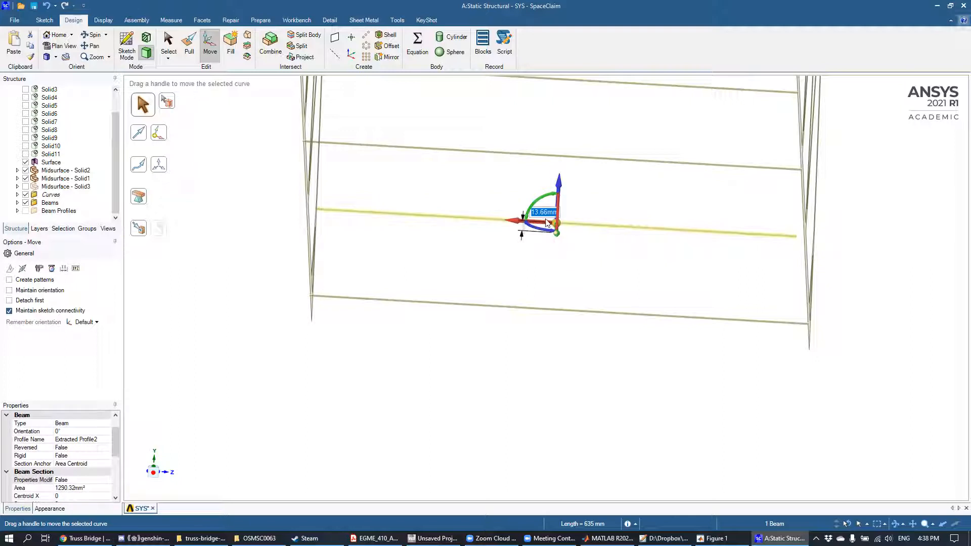
scroll(569, 262, "up", 3)
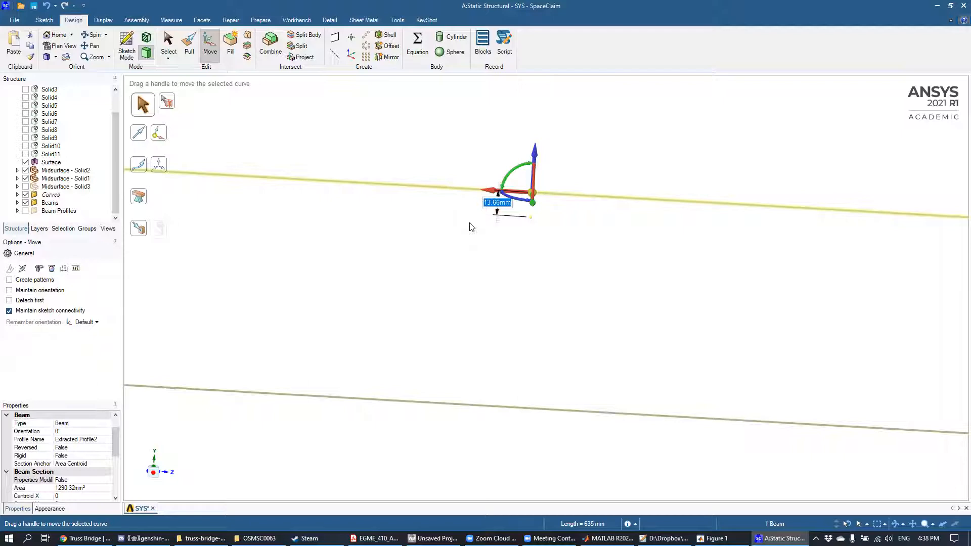
type("0.413")
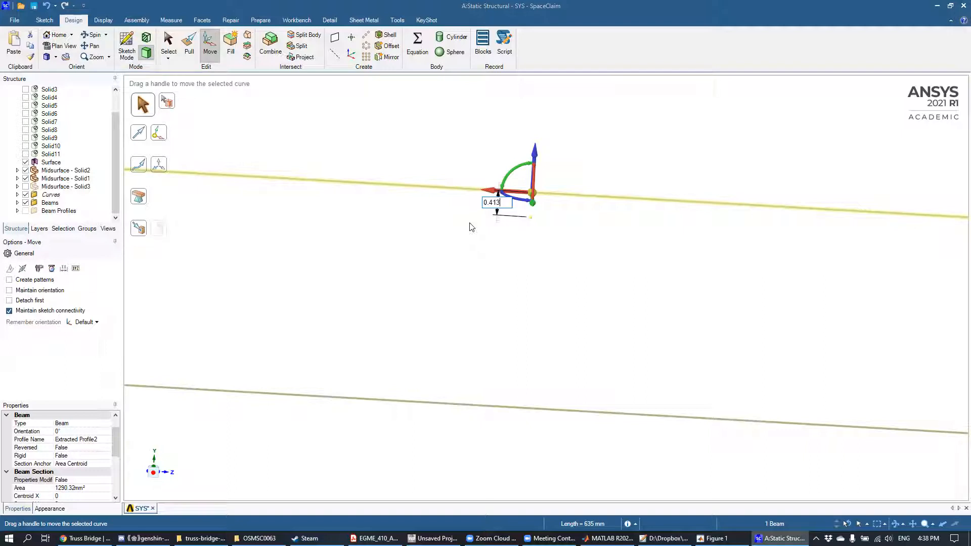
key("Return")
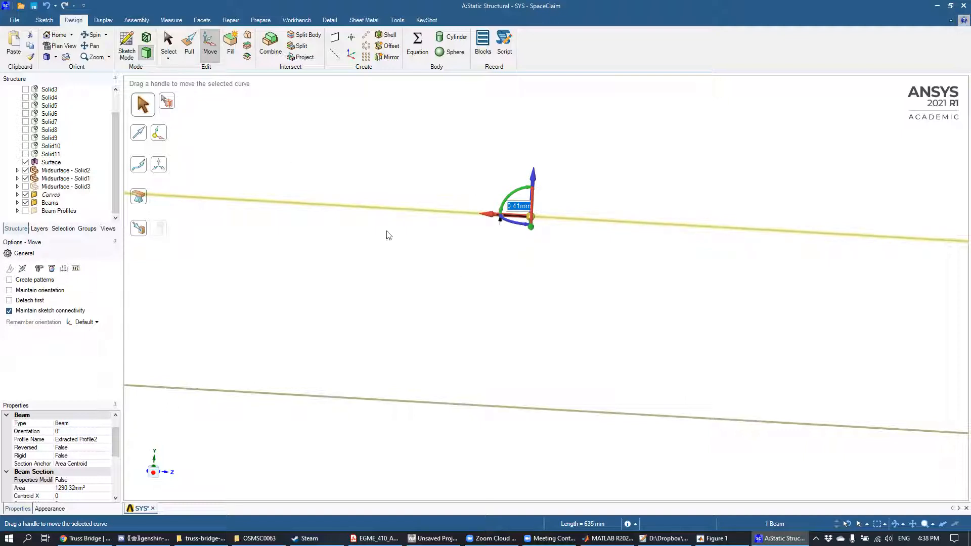
left_click(216, 49)
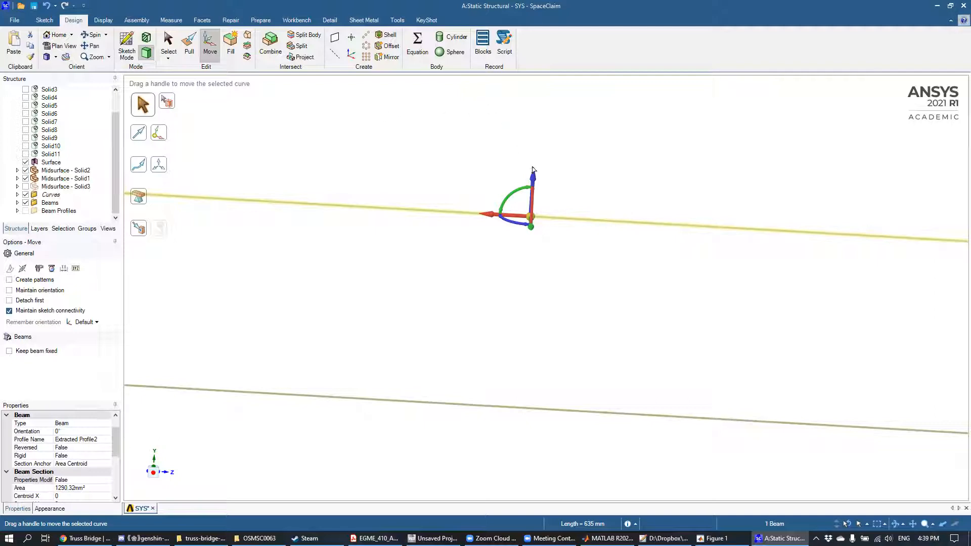
left_click_drag(533, 182, 538, 160)
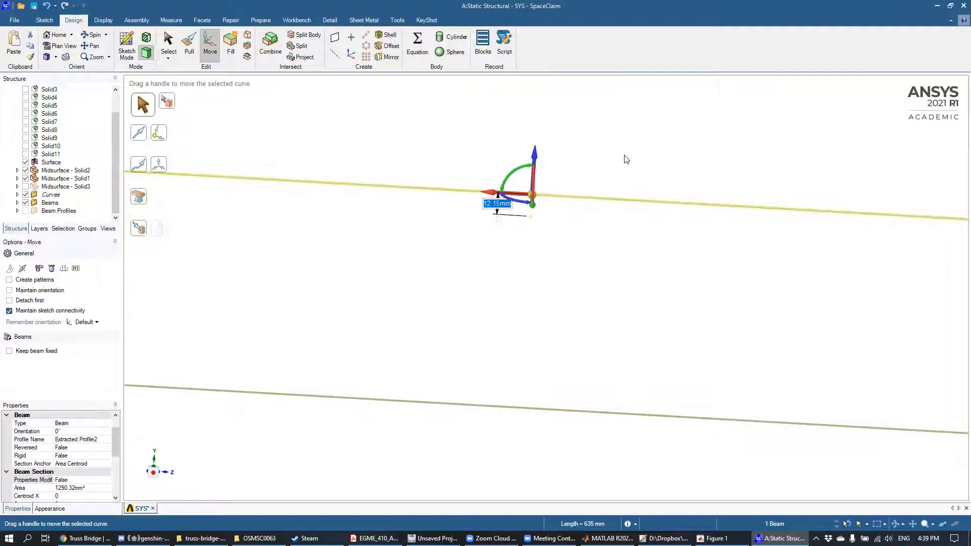
type("0")
key("Return")
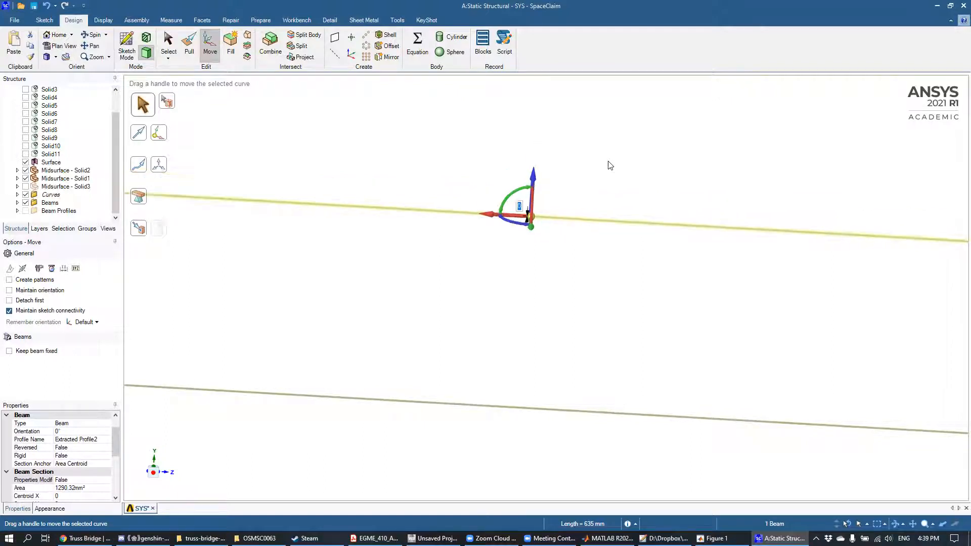
left_click(625, 147)
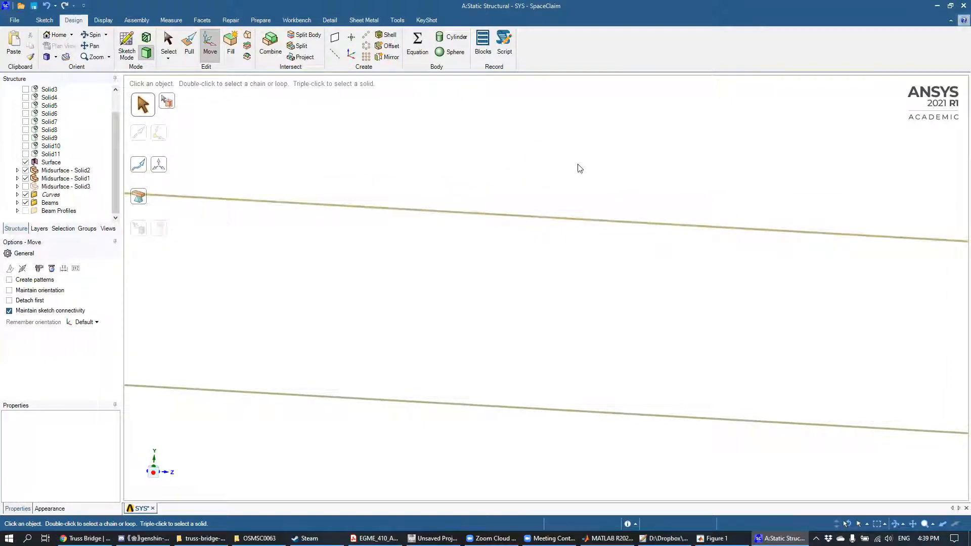
Step: Inspect in plan view how the moved cross beam's ends sit relative to the two side trusses
scroll(475, 161, "down", 5)
left_click(503, 129)
middle_click_drag(504, 135, 502, 277)
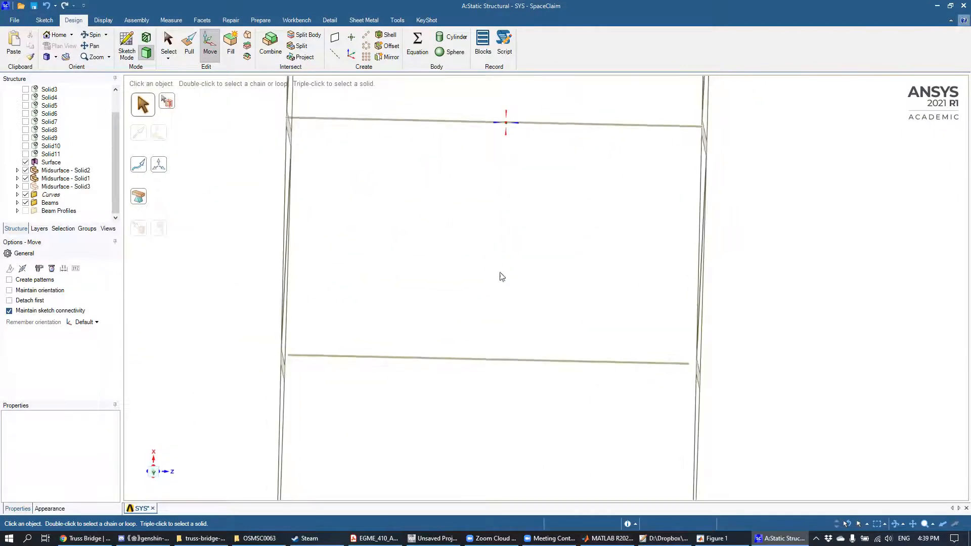
Step: Extend both ends of the moved cross beam to meet the two side trusses
left_click(262, 21)
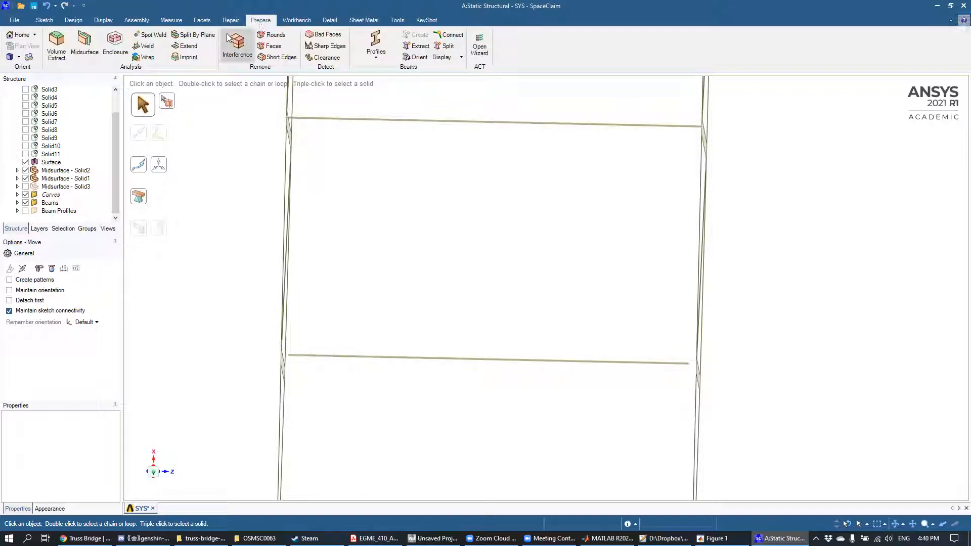
left_click(184, 46)
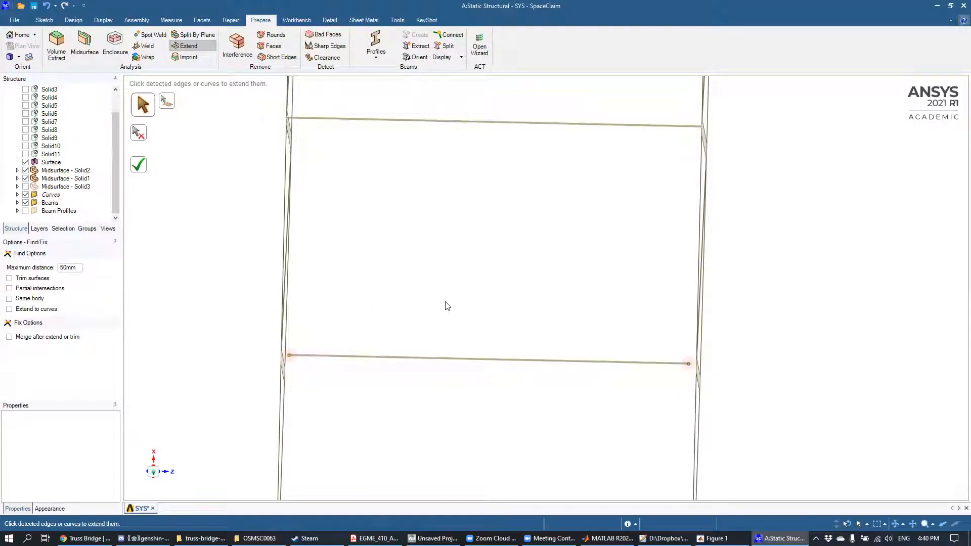
left_click(138, 165)
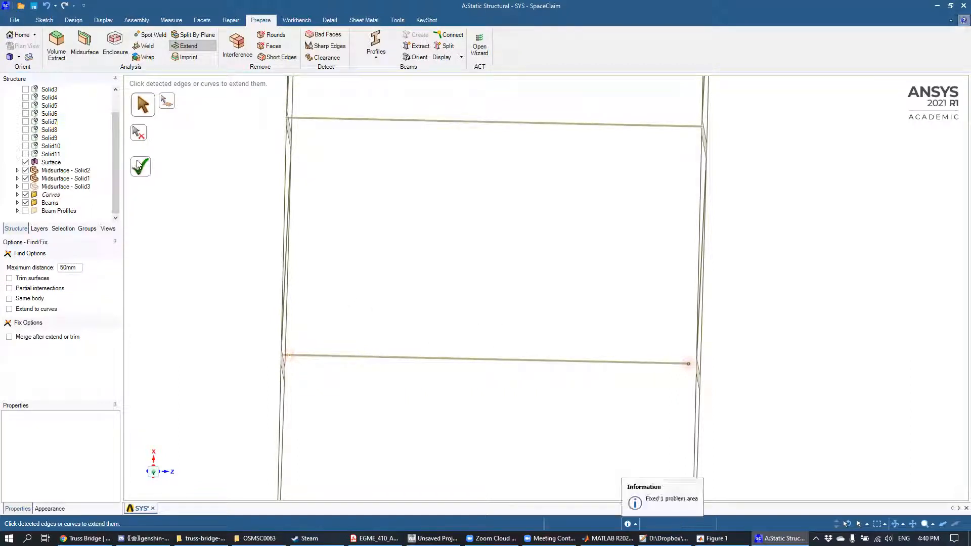
Step: Examine the cross beams along the whole bridge for ends that do not reach the side trusses
mouse_move(720, 287)
middle_mouse_down()
mouse_move(708, 314)
mouse_move(732, 326)
mouse_move(681, 338)
mouse_move(336, 143)
mouse_move(288, 168)
mouse_move(269, 289)
mouse_move(267, 263)
mouse_move(264, 280)
middle_mouse_up()
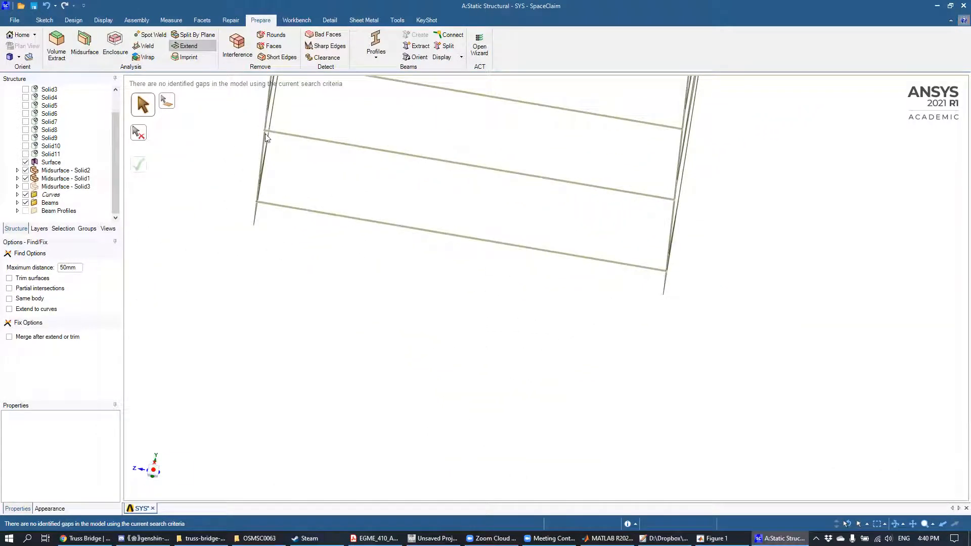
scroll(500, 226, "down", 5)
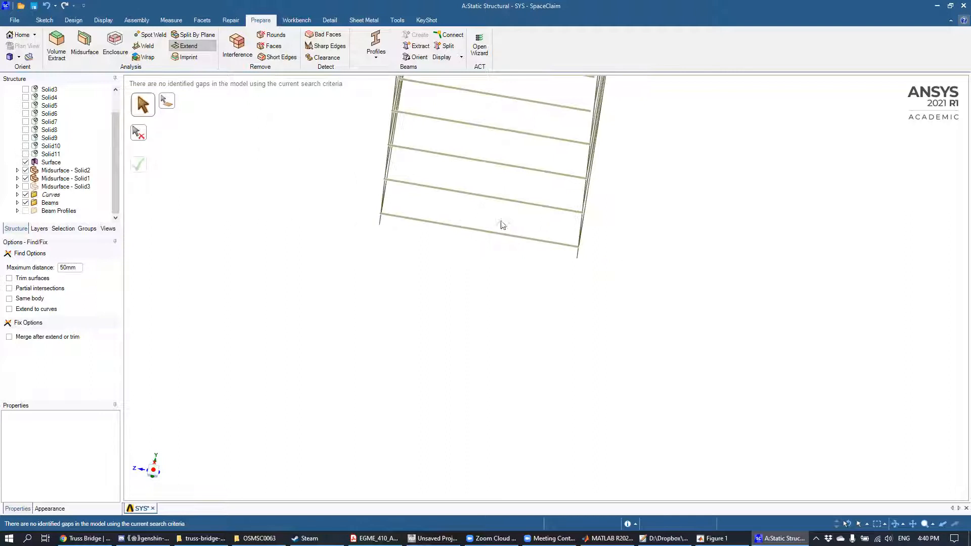
mouse_move(511, 206)
middle_mouse_down()
mouse_move(532, 192)
mouse_move(551, 358)
middle_mouse_up()
scroll(556, 278, "up", 5)
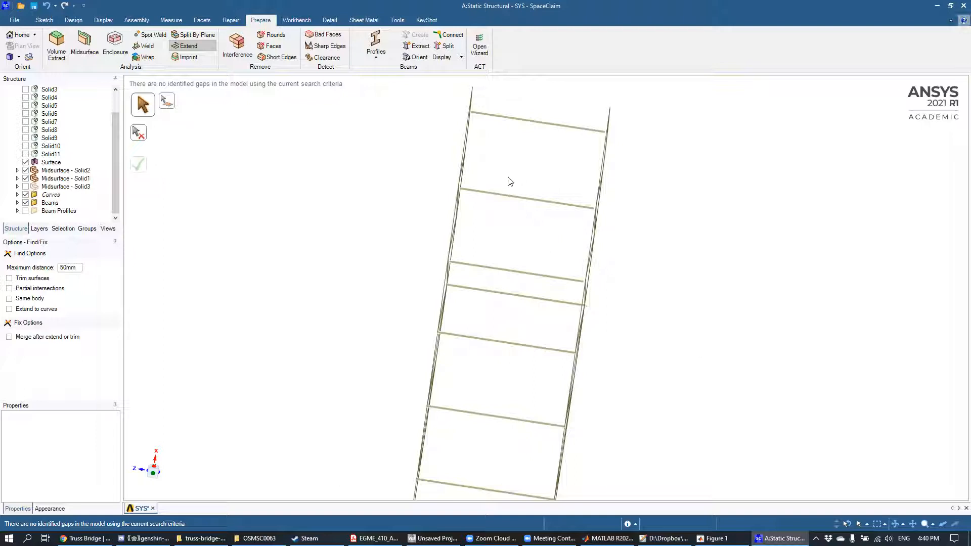
mouse_move(575, 145)
middle_mouse_down()
mouse_move(539, 221)
mouse_move(555, 243)
mouse_move(567, 399)
mouse_move(550, 225)
mouse_move(542, 227)
mouse_move(552, 219)
mouse_move(537, 296)
middle_mouse_up()
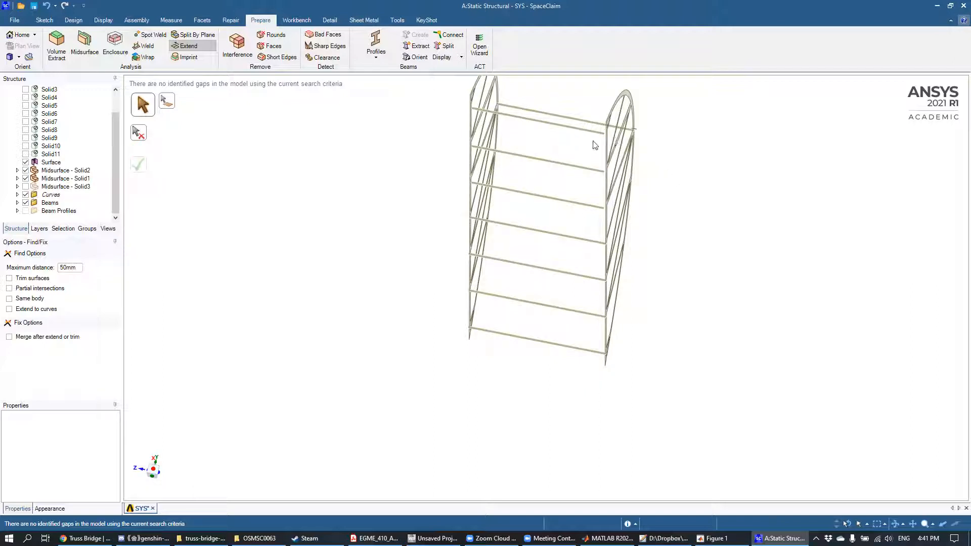
middle_click_drag(592, 113, 522, 144)
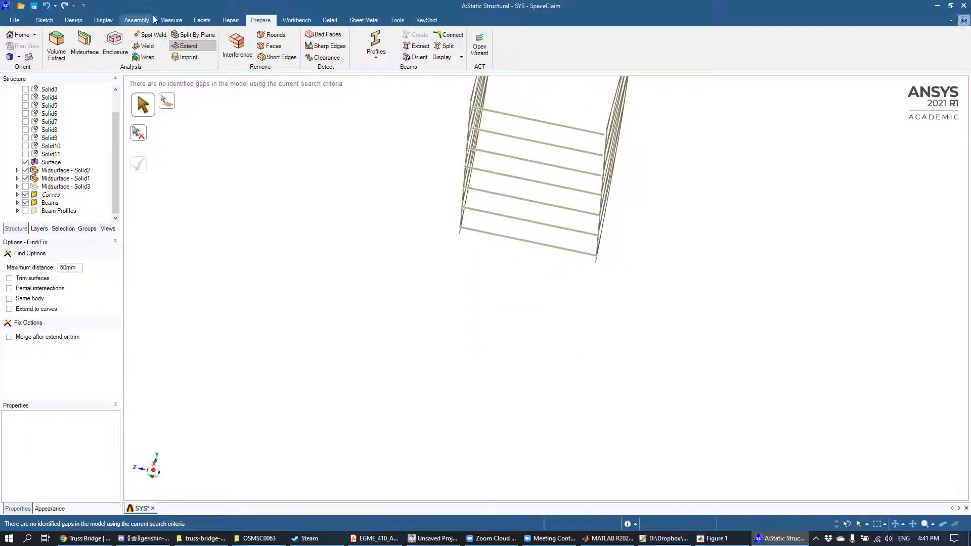
middle_click_drag(603, 118, 570, 133)
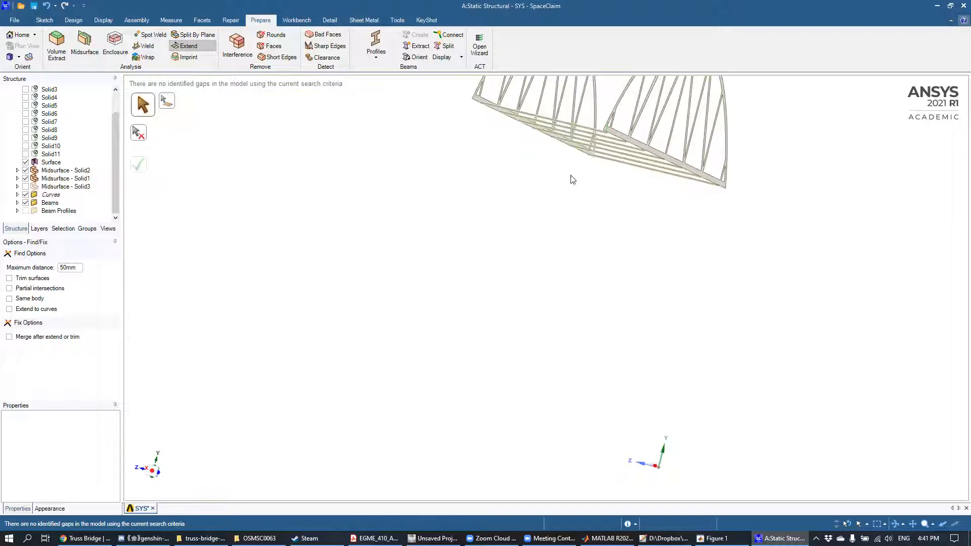
scroll(587, 188, "down", 3)
scroll(587, 183, "up", 4)
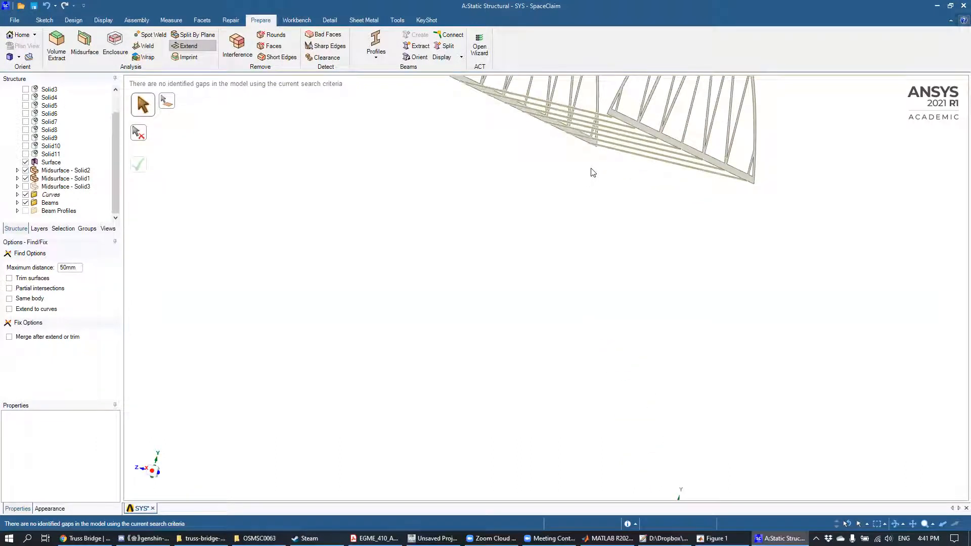
middle_click_drag(596, 164, 707, 273)
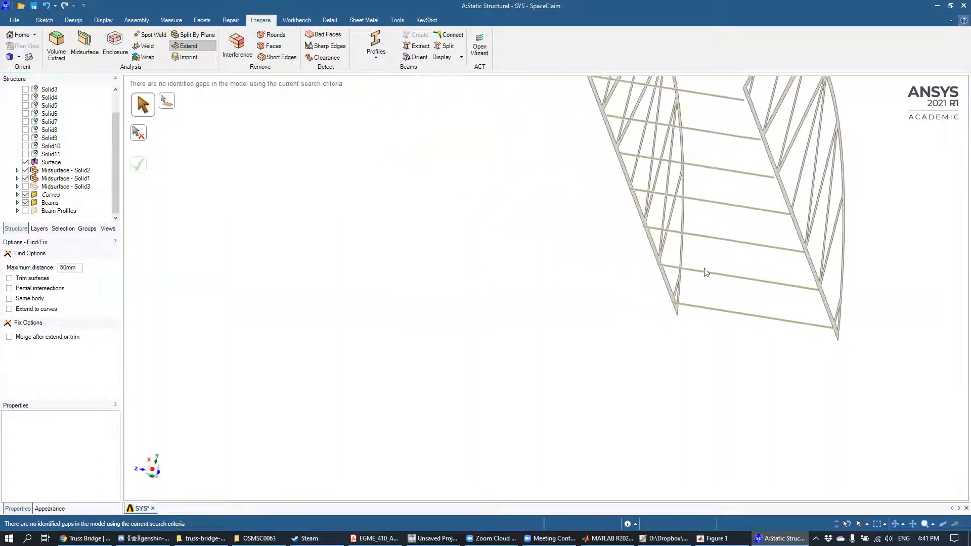
middle_click_drag(820, 197, 667, 249)
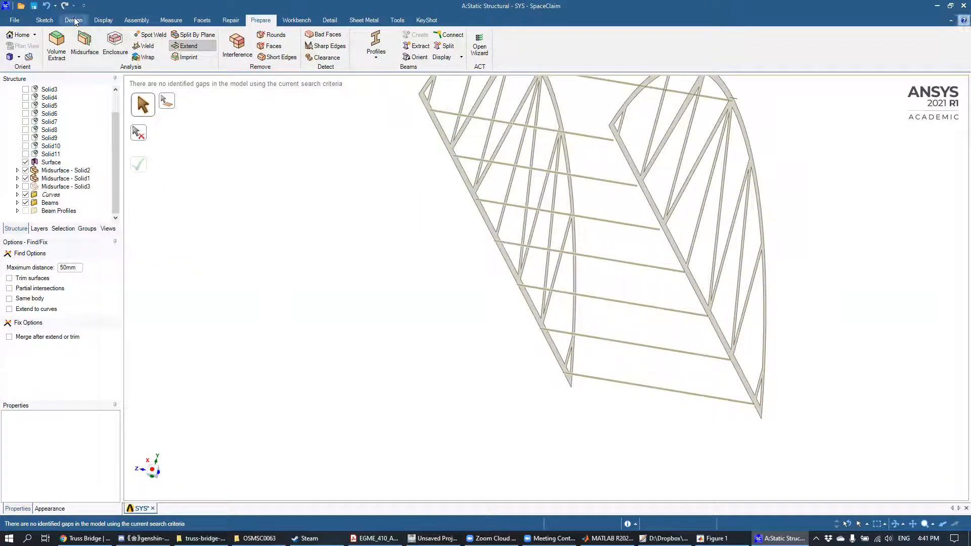
Step: Measure the distance from the end point of the third cross beam from the bridge's far end to the truss's straight chord edge
left_click(171, 21)
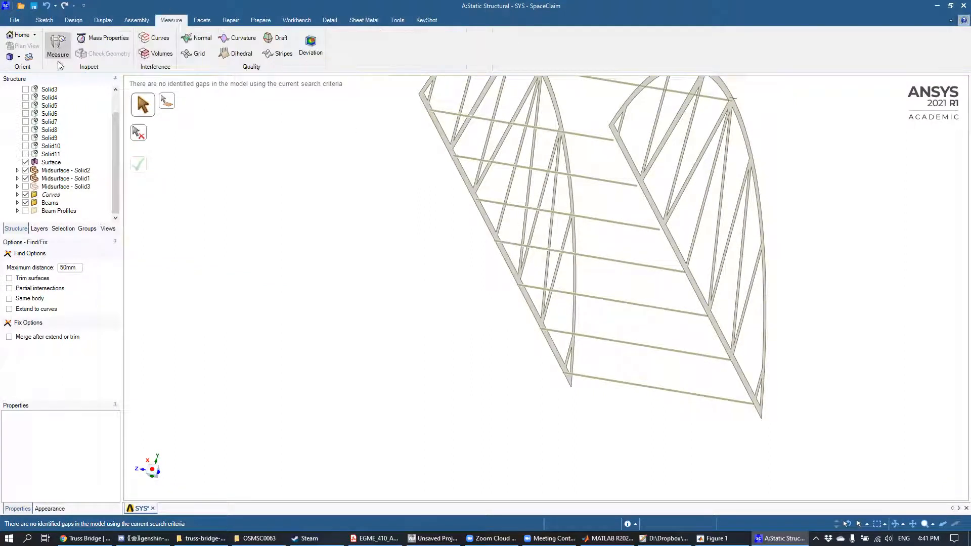
left_click(57, 45)
middle_click_drag(540, 252, 606, 243)
scroll(605, 242, "up", 5)
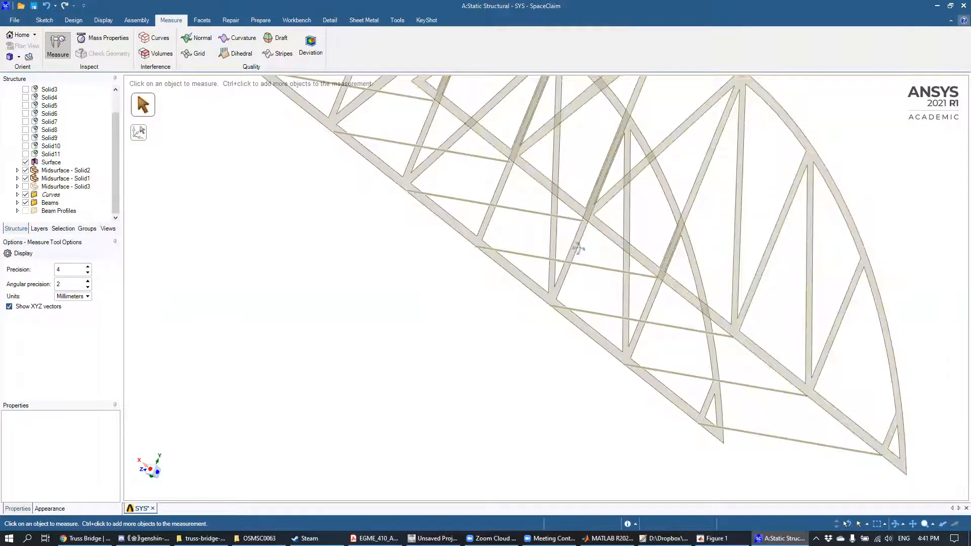
scroll(577, 247, "down", 5)
scroll(563, 260, "up", 10)
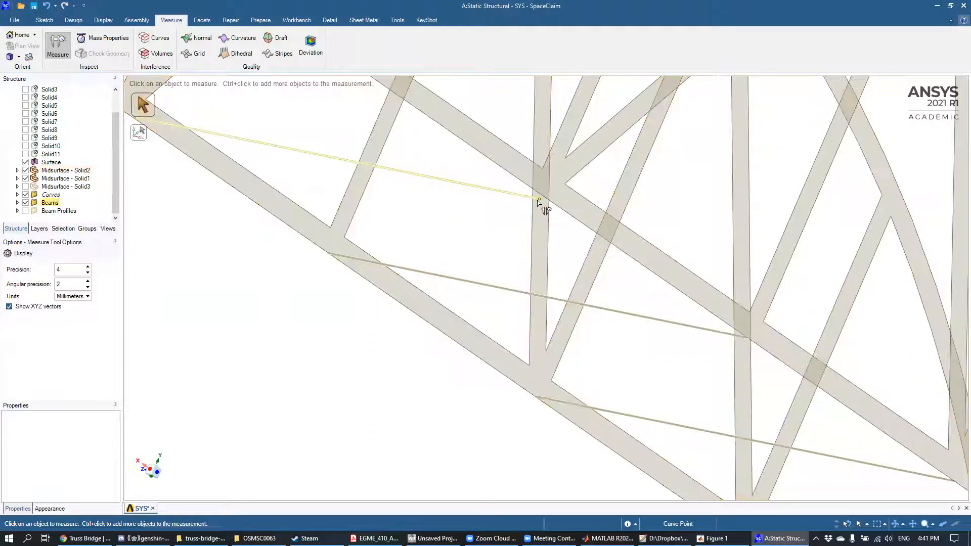
left_click(540, 200)
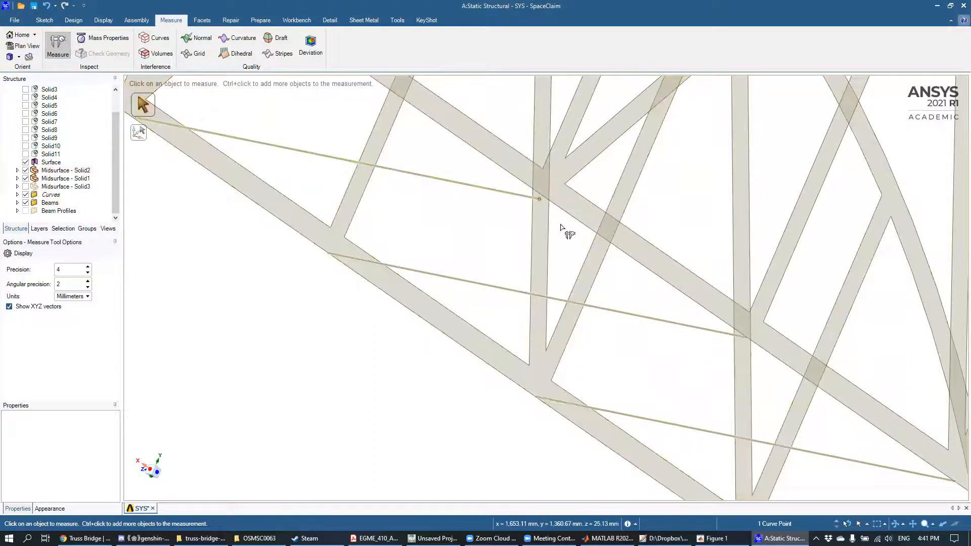
left_click(563, 212, "ctrl")
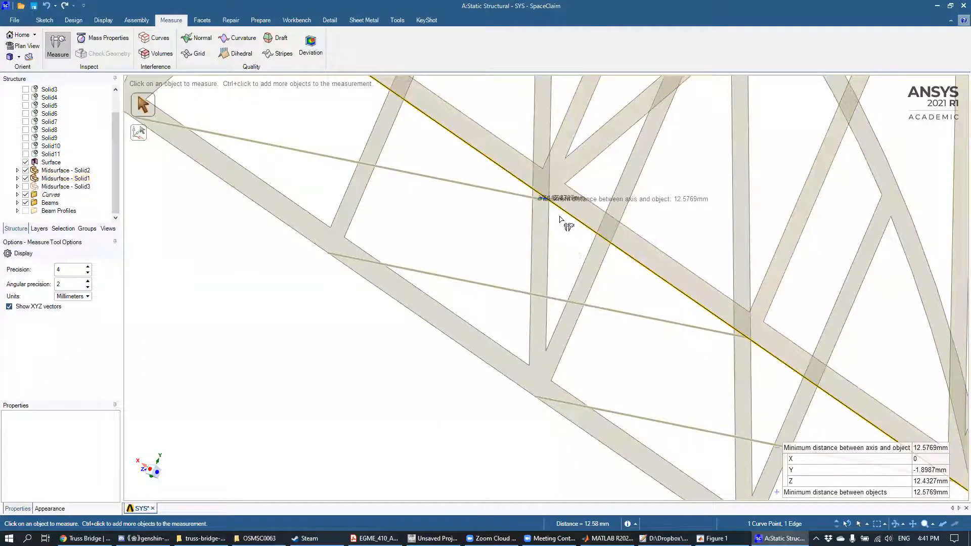
Step: Examine from several angles the direction of the Y and Z offsets between the beam's end point and the chord edge
mouse_move(564, 246)
middle_mouse_down()
mouse_move(551, 242)
mouse_move(591, 273)
mouse_move(511, 234)
mouse_move(591, 275)
mouse_move(624, 277)
mouse_move(611, 272)
mouse_move(666, 310)
mouse_move(715, 254)
mouse_move(490, 116)
mouse_move(472, 177)
middle_mouse_up()
scroll(611, 272, "down", 3)
mouse_move(563, 225)
middle_mouse_down()
mouse_move(601, 205)
mouse_move(544, 238)
mouse_move(616, 428)
mouse_move(661, 469)
middle_mouse_up()
scroll(553, 235, "down", 3)
scroll(559, 263, "up", 6)
scroll(551, 360, "up", 3)
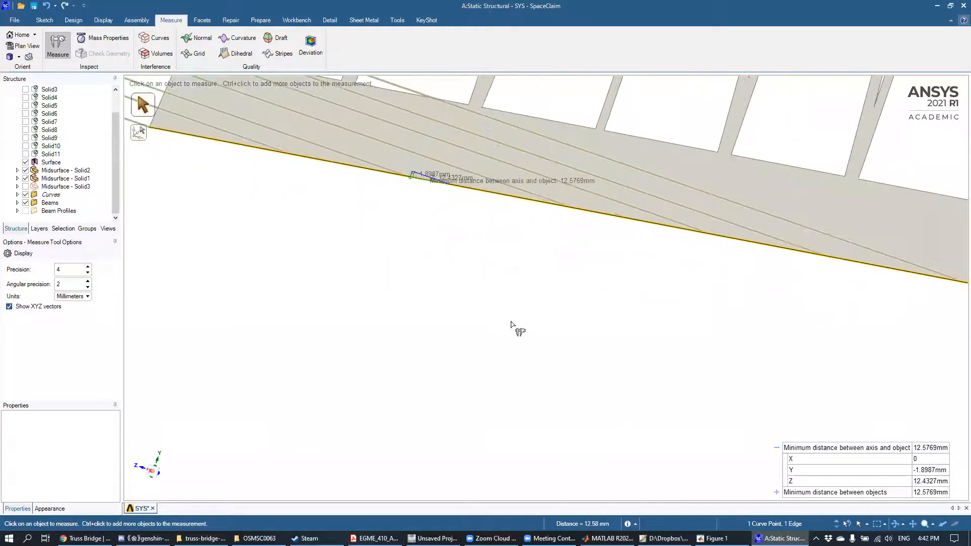
scroll(461, 267, "up", 2)
middle_click_drag(460, 260, 623, 370, "shift")
scroll(580, 338, "up", 2)
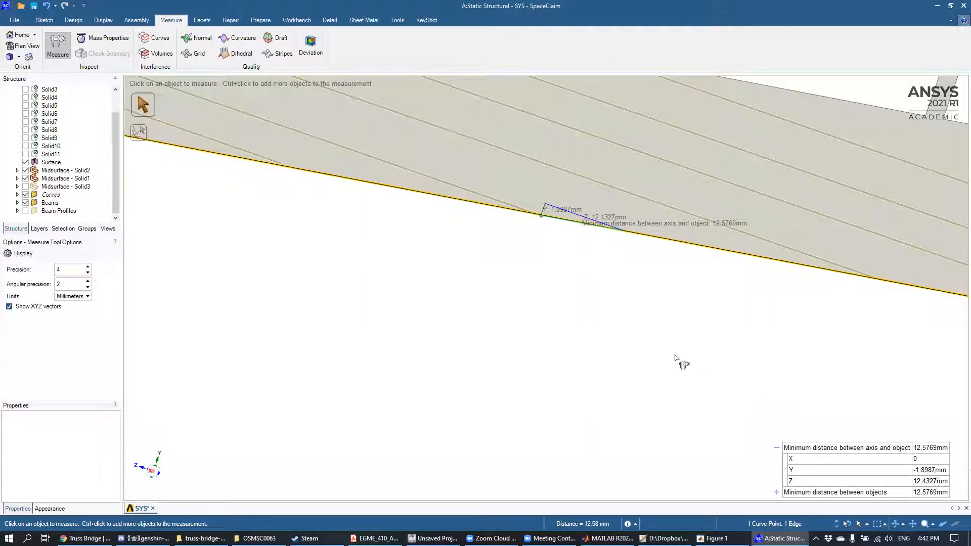
middle_click_drag(542, 260, 579, 278)
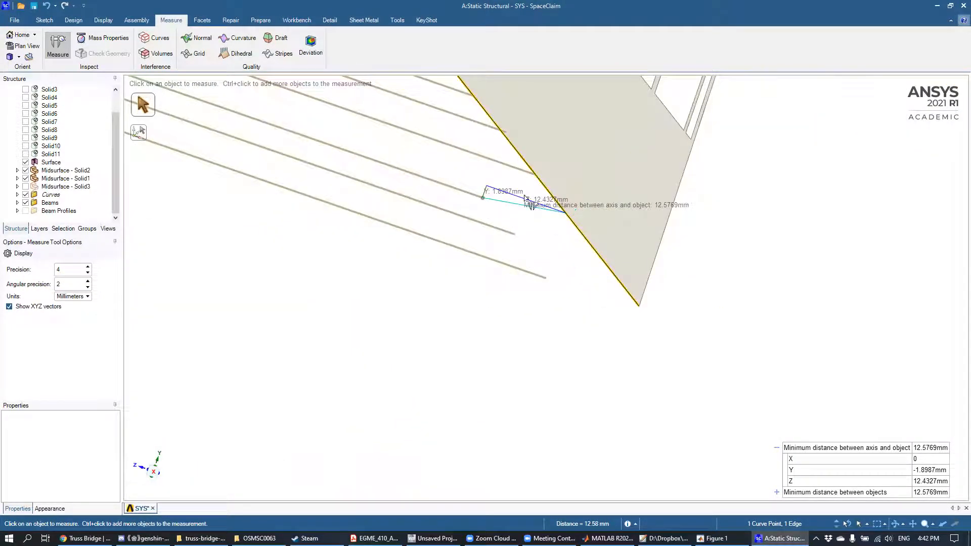
scroll(501, 208, "up", 5)
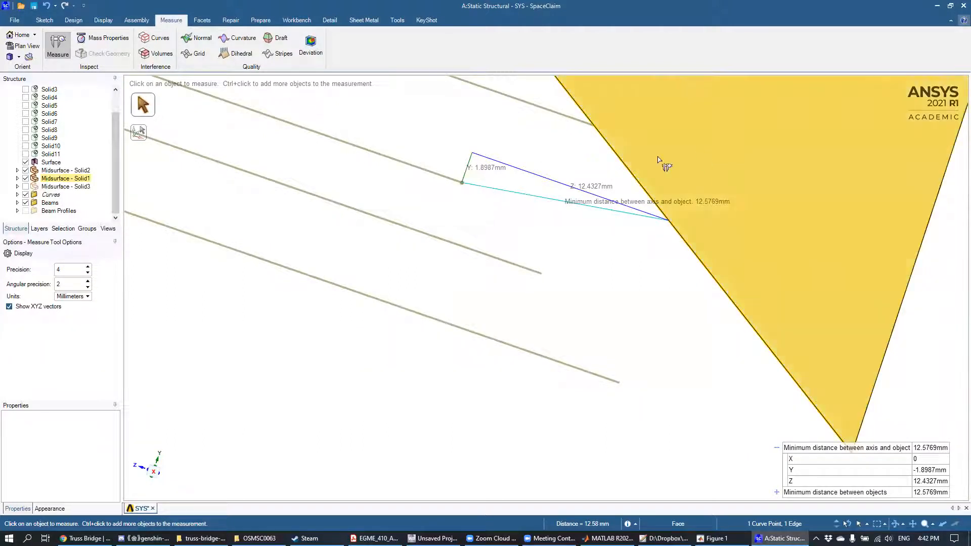
scroll(460, 212, "down", 5)
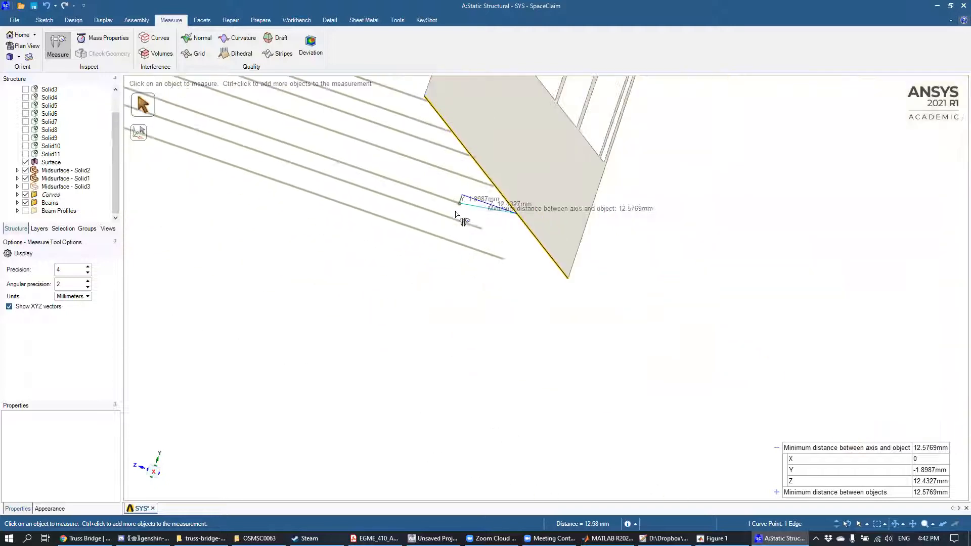
middle_click_drag(454, 284, 743, 442, "shift")
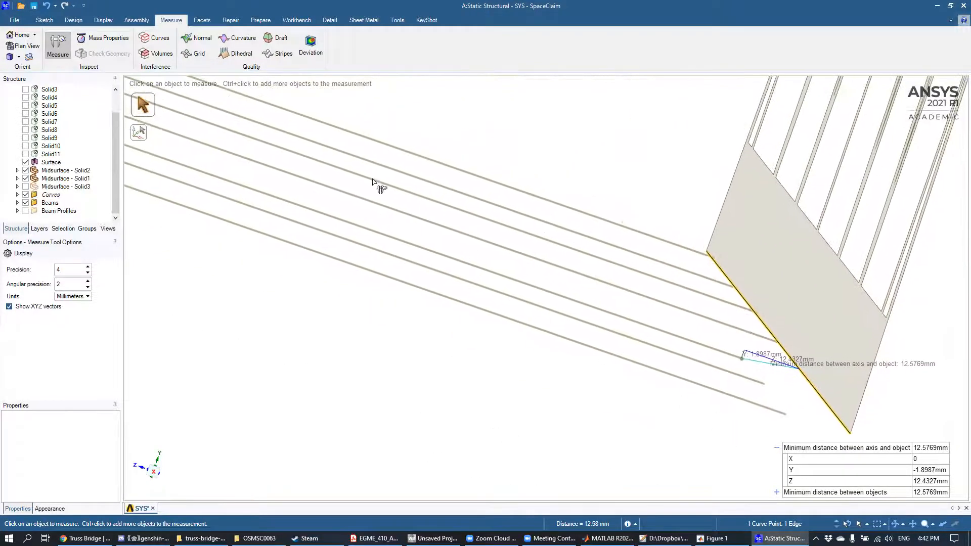
Step: Move the third cross beam from the bridge's far end 1.9 mm in Y toward the trusses' straight chords
left_click(79, 21)
left_click(208, 54)
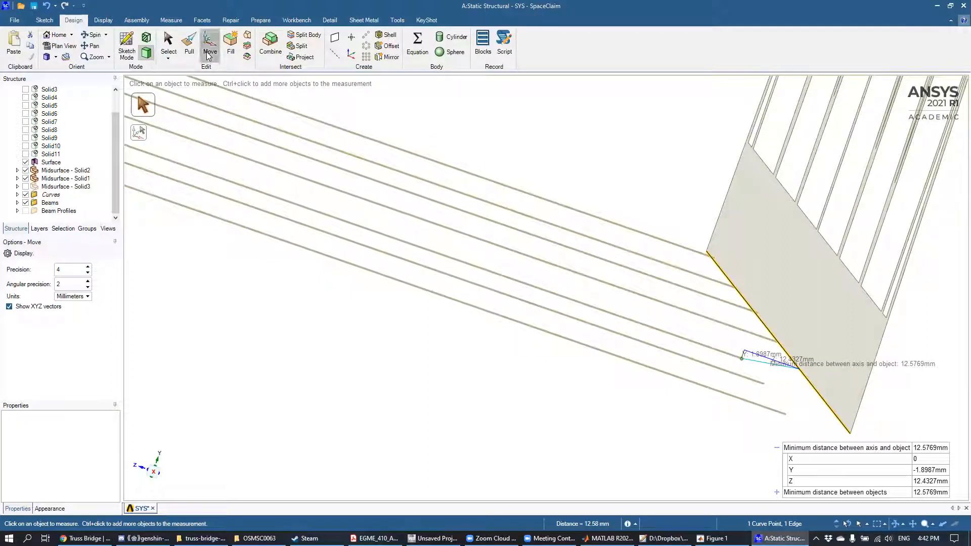
left_click(639, 323)
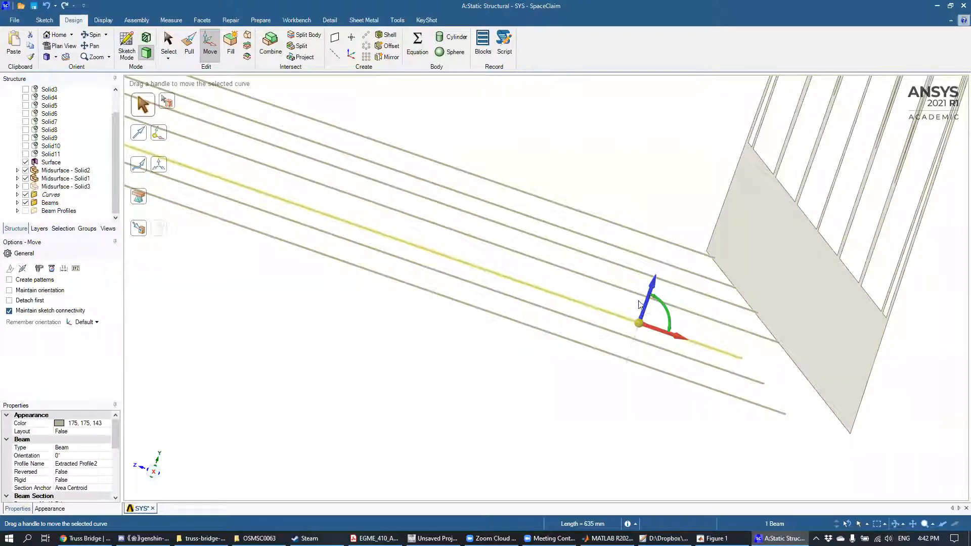
left_click_drag(654, 287, 660, 281)
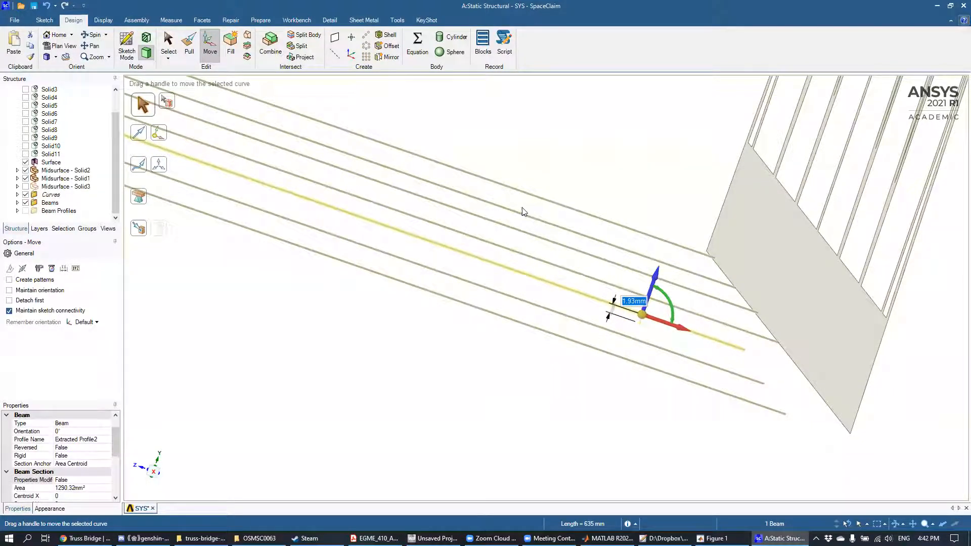
type("1")
key("Return")
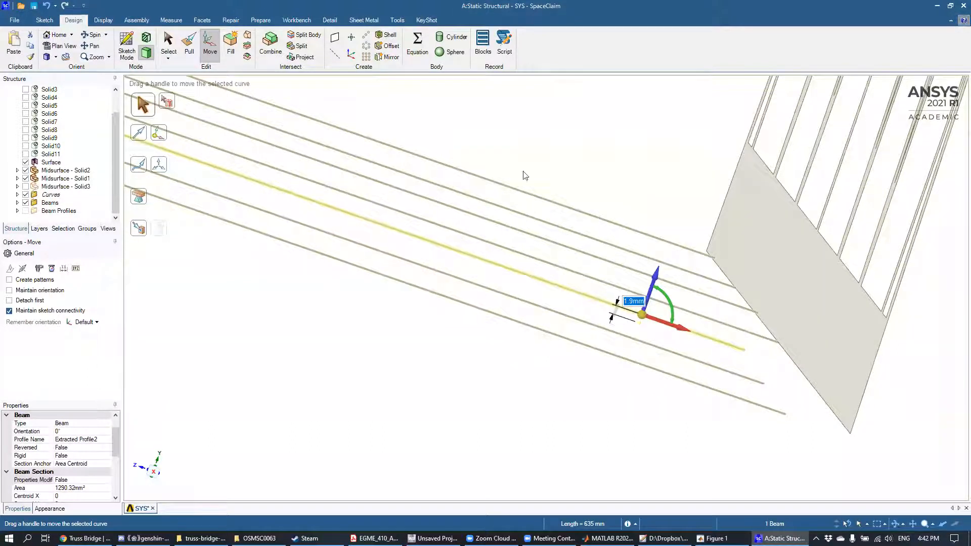
left_click(510, 417)
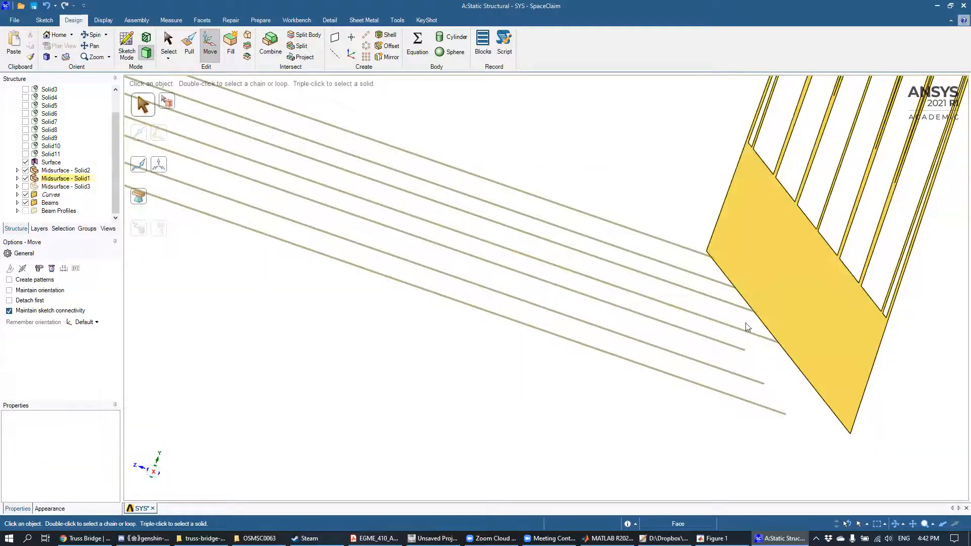
Step: Extend both ends of the third cross beam from the bridge's far end to the side trusses
scroll(743, 351, "up", 5)
scroll(745, 349, "up", 5)
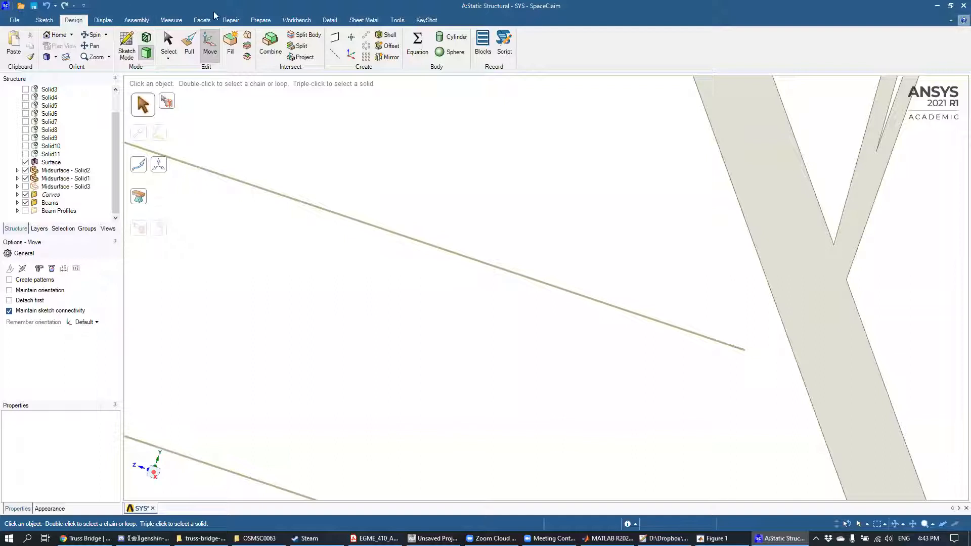
left_click(261, 19)
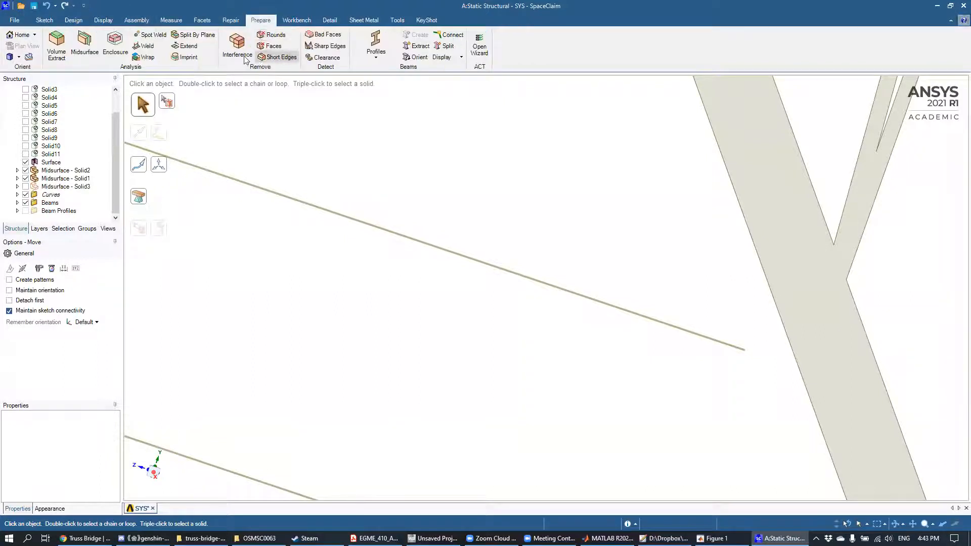
left_click(195, 45)
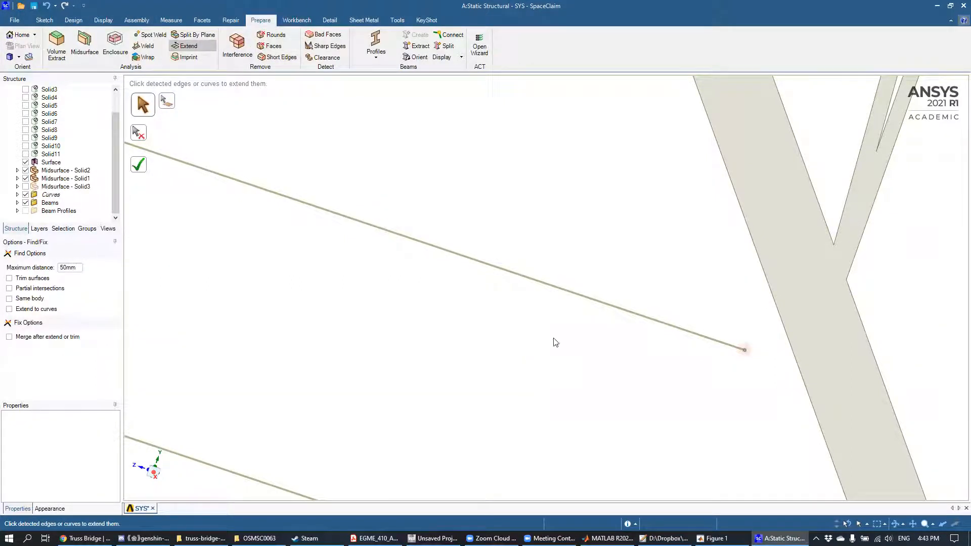
scroll(531, 372, "down", 5)
scroll(490, 334, "down", 4)
mouse_move(407, 298)
middle_mouse_down()
mouse_move(362, 324)
mouse_move(359, 346)
mouse_move(302, 319)
middle_mouse_up()
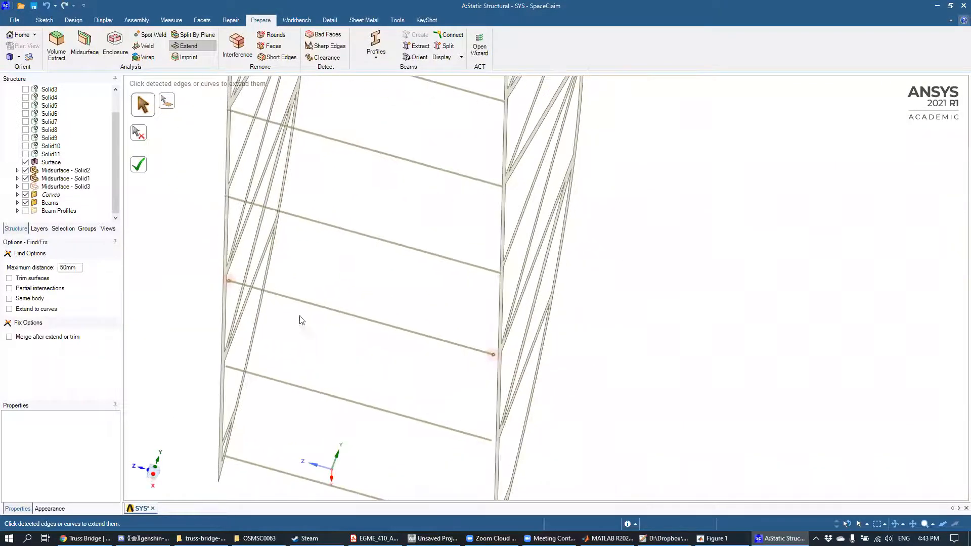
left_click(141, 163)
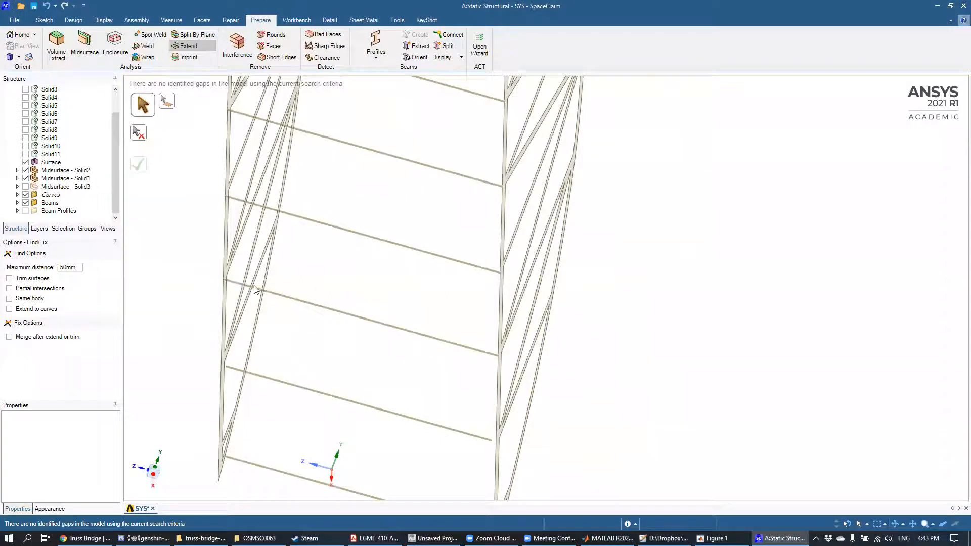
Step: Measure the distance from the end point of the second cross beam from the bridge's far end to the truss's straight chord edge
mouse_move(362, 334)
middle_mouse_down()
mouse_move(340, 347)
mouse_move(438, 197)
mouse_move(395, 241)
mouse_move(405, 264)
mouse_move(392, 276)
mouse_move(395, 238)
mouse_move(390, 247)
mouse_move(276, 216)
middle_mouse_up()
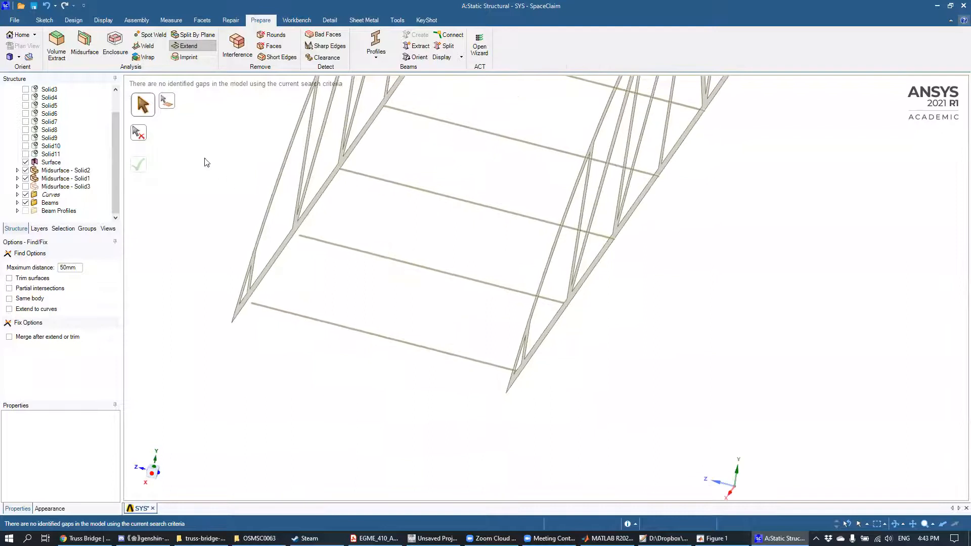
left_click(172, 20)
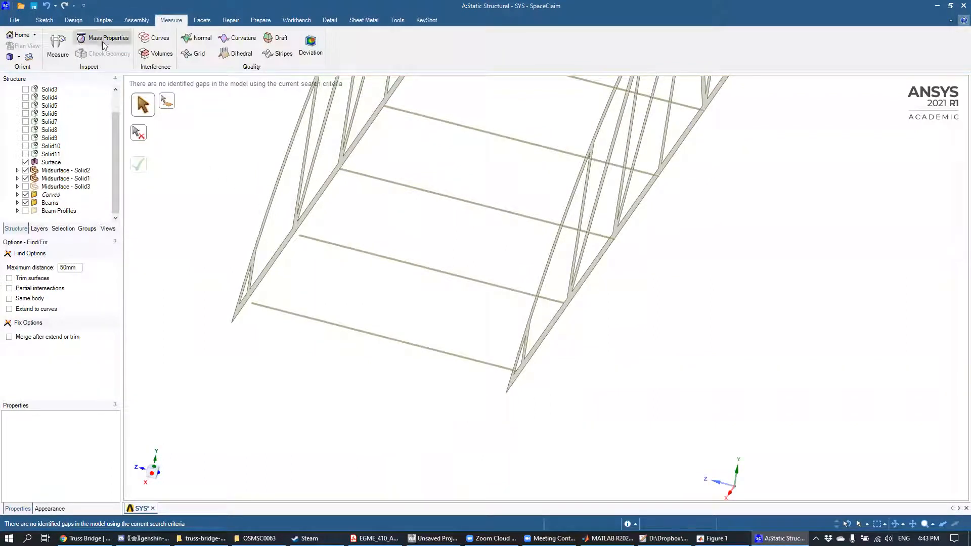
left_click(57, 46)
scroll(268, 281, "up", 5)
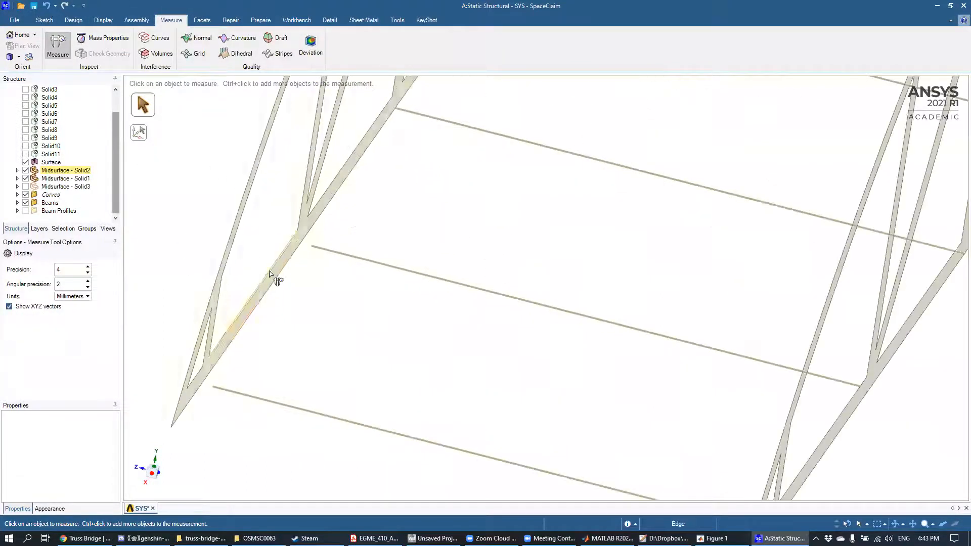
scroll(270, 273, "up", 3)
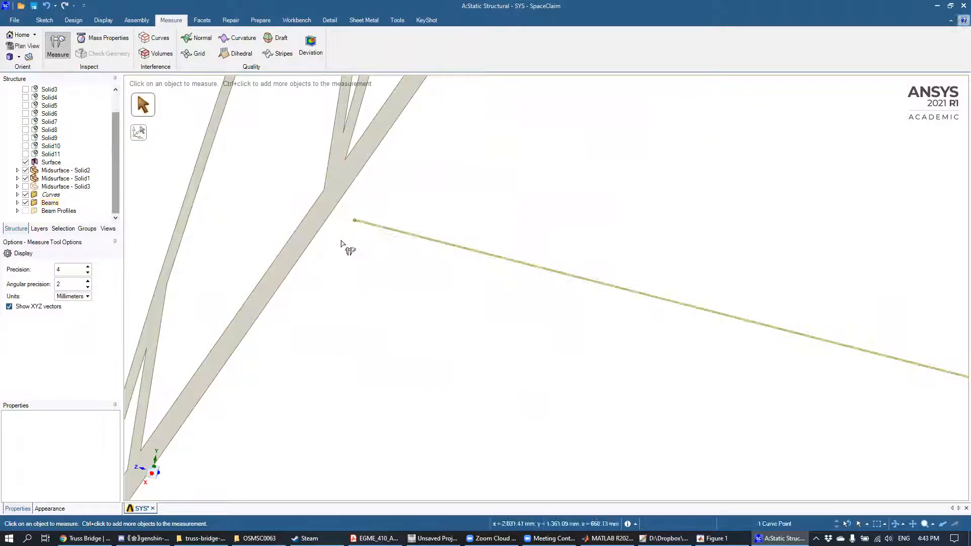
left_click(331, 231, "ctrl")
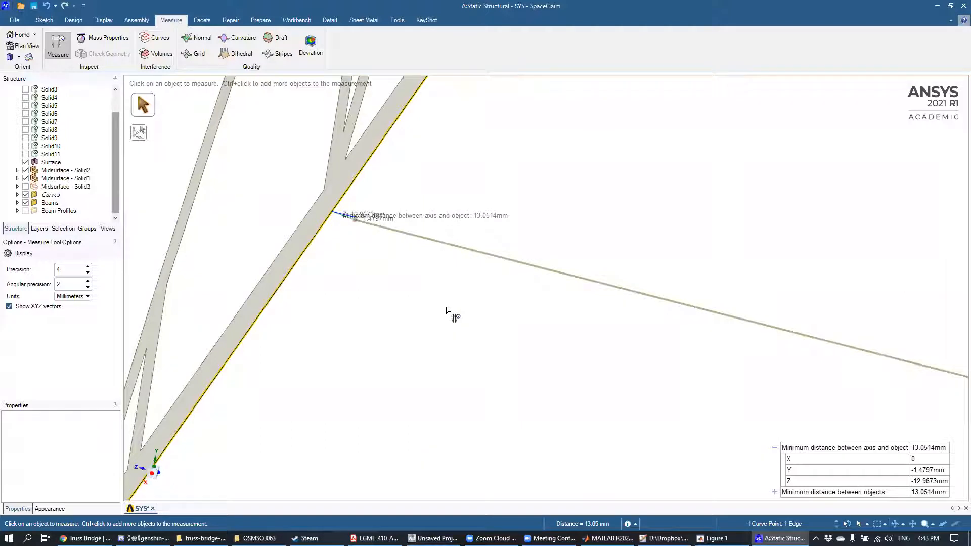
middle_click_drag(358, 235, 366, 203)
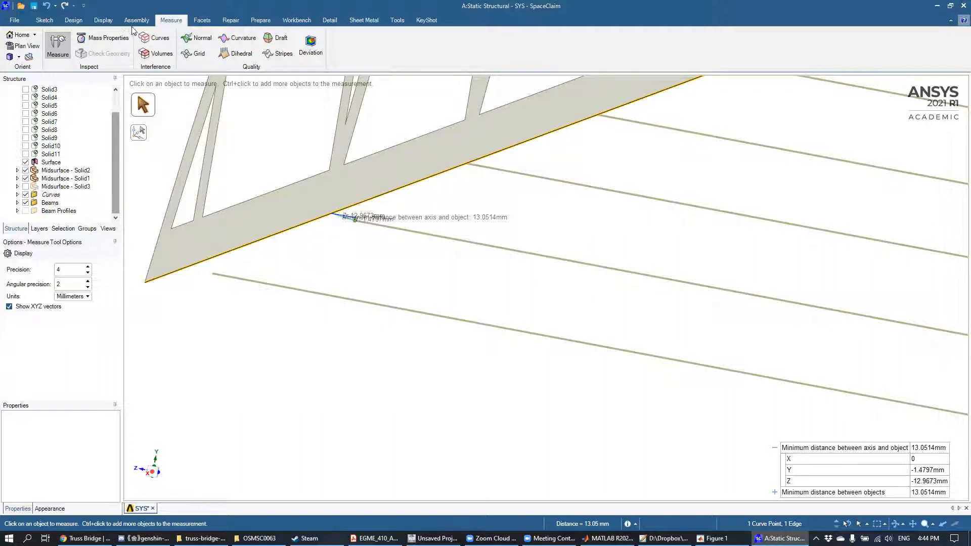
Step: Move the second cross beam from the bridge's far end 1.49 mm in Y toward the trusses' straight chords
left_click(75, 20)
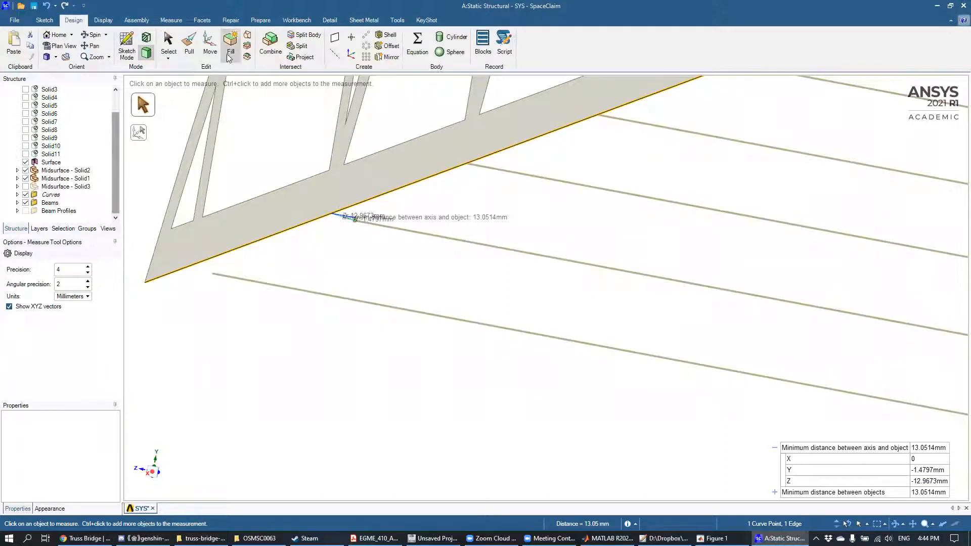
left_click(209, 46)
left_click(569, 265)
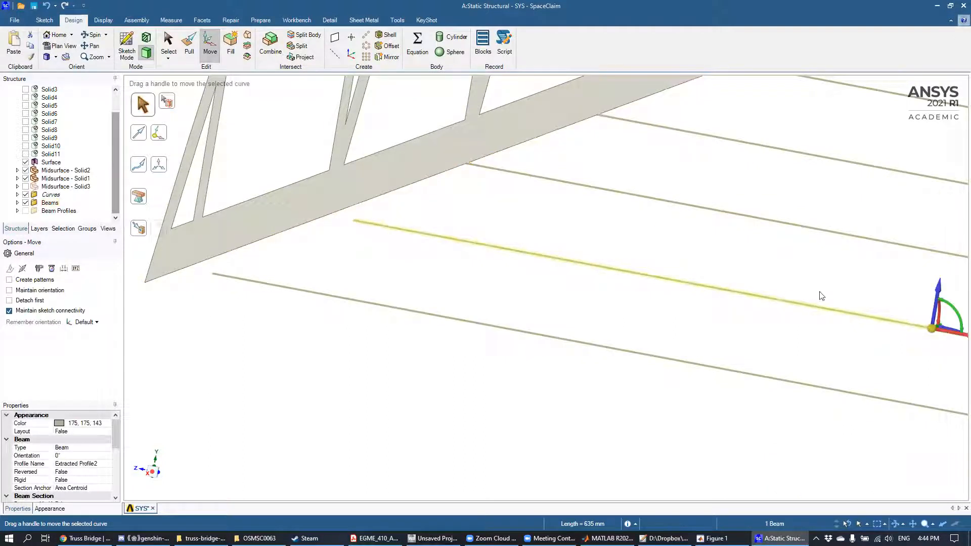
left_click_drag(941, 291, 942, 285)
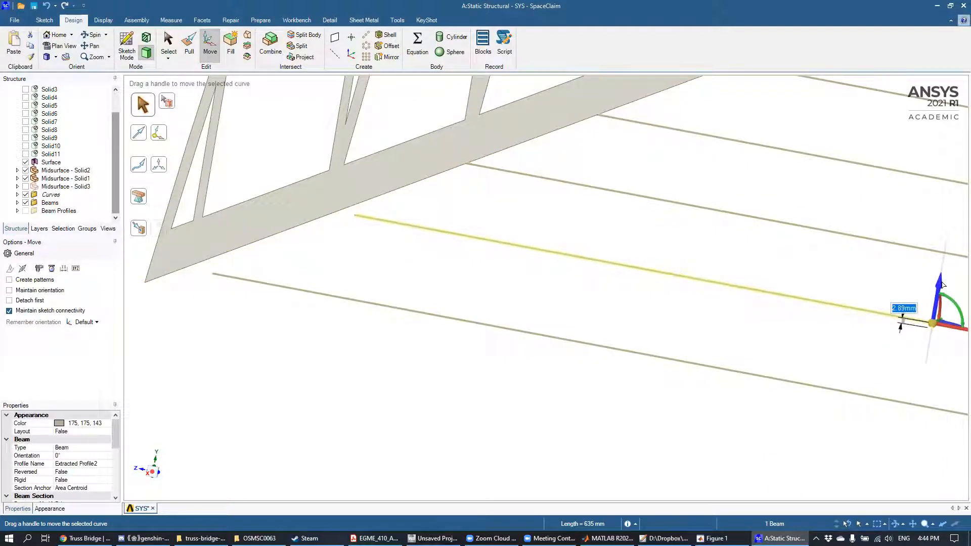
type("1.49")
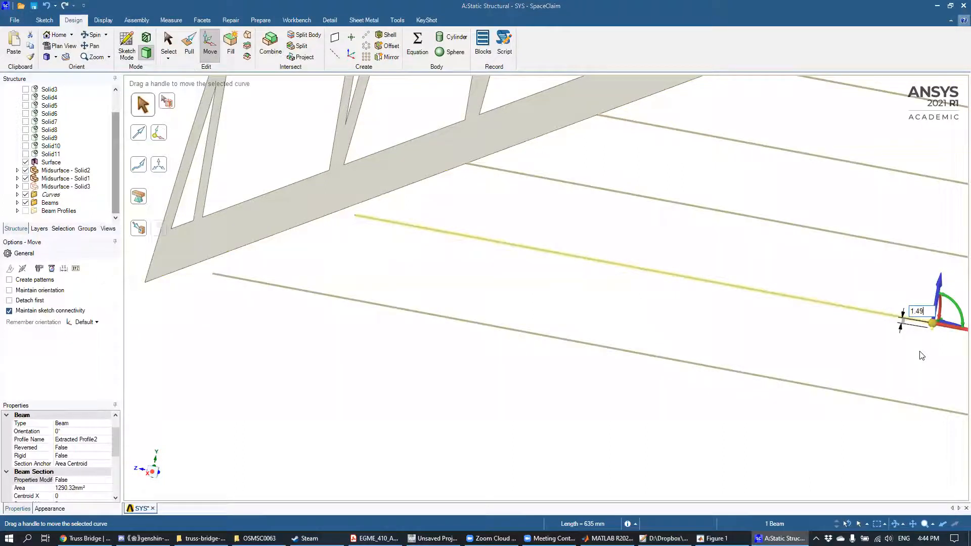
key("Return")
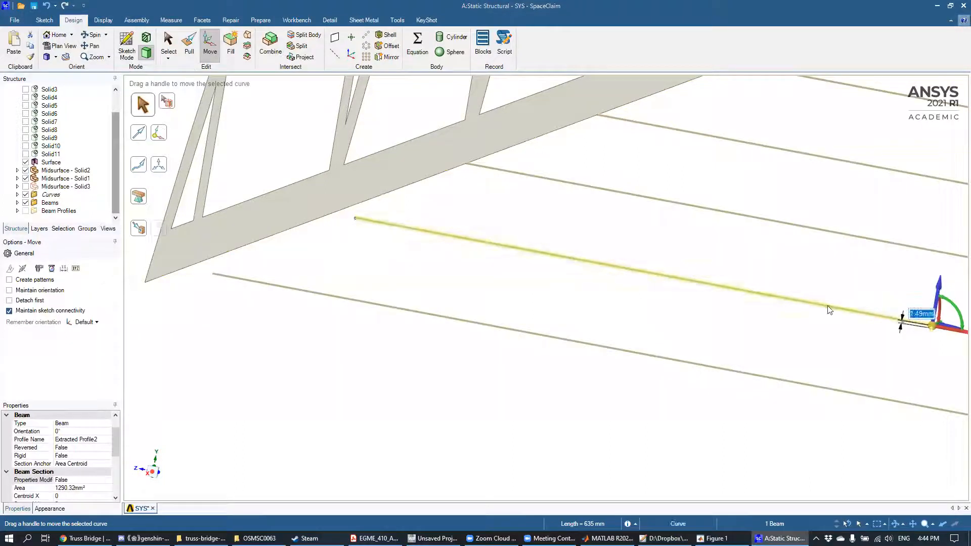
left_click(717, 325)
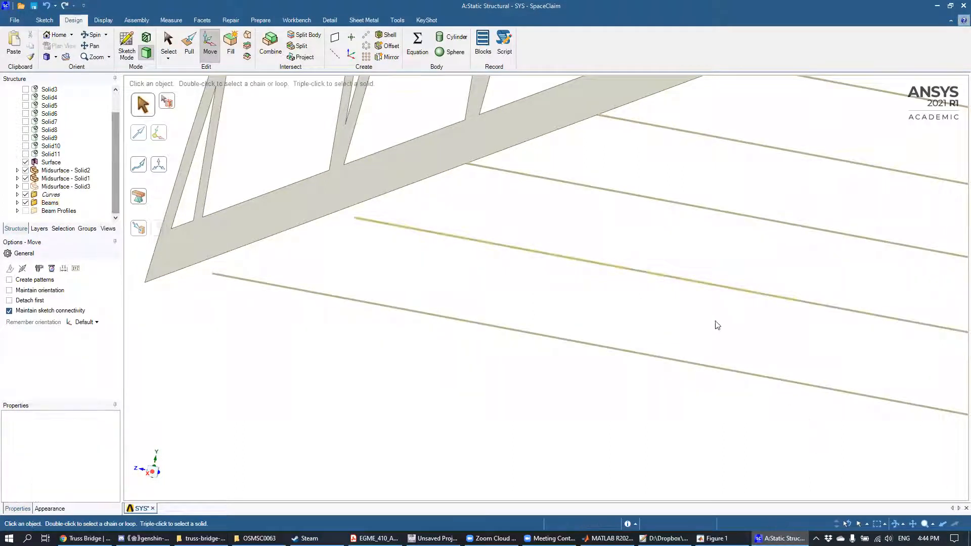
Step: Extend the second cross beam from the bridge's far end to the side trusses
left_click(258, 21)
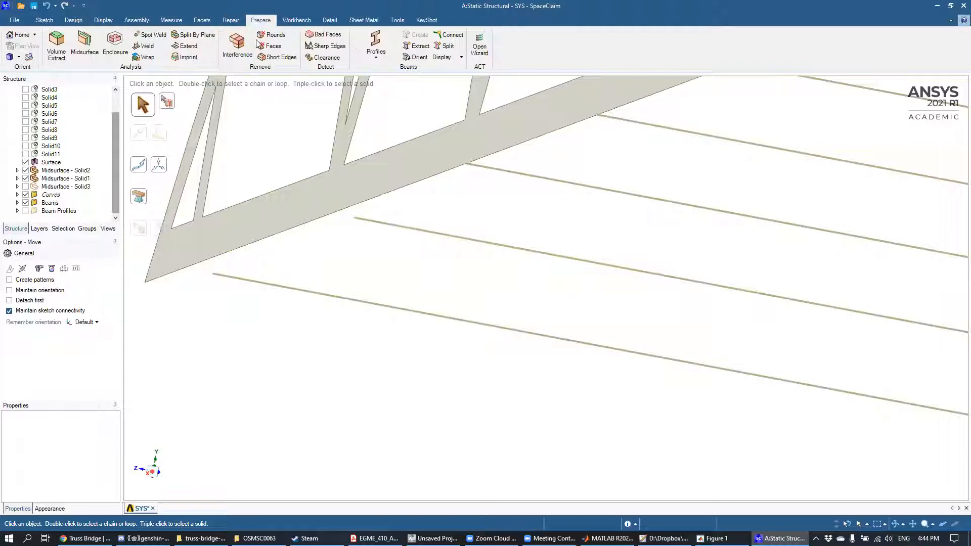
left_click(186, 46)
left_click(138, 164)
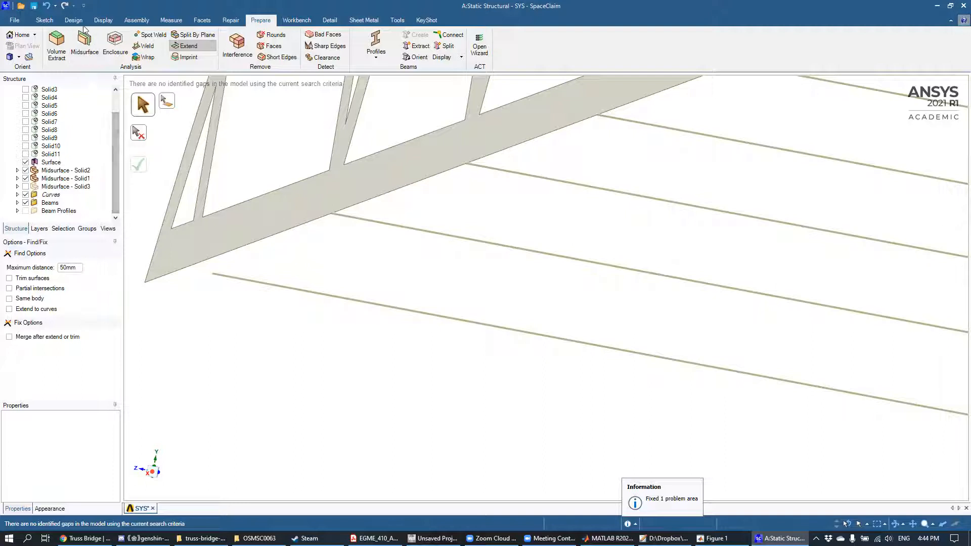
Step: Measure the distance from the end point of the outermost cross beam at the bridge's far end to the chord edge
left_click(170, 20)
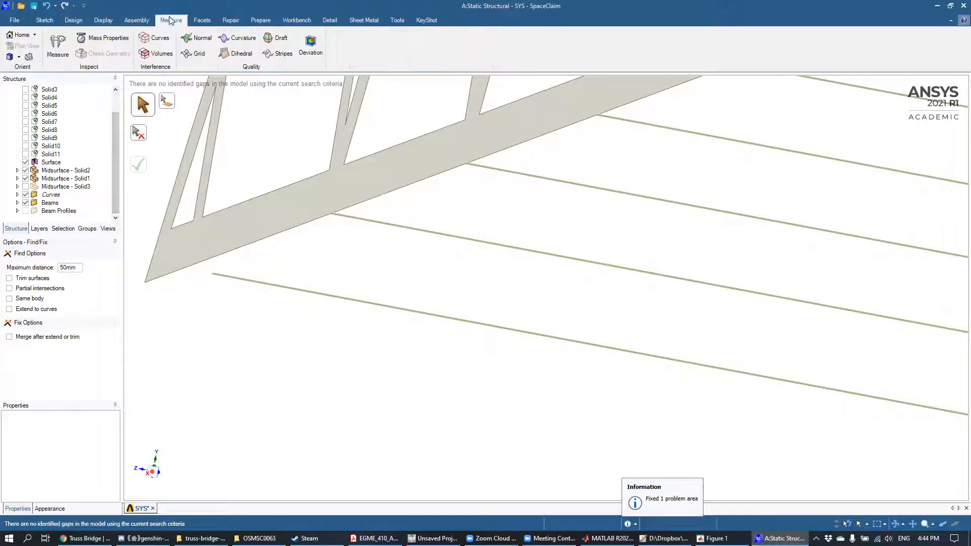
left_click(57, 47)
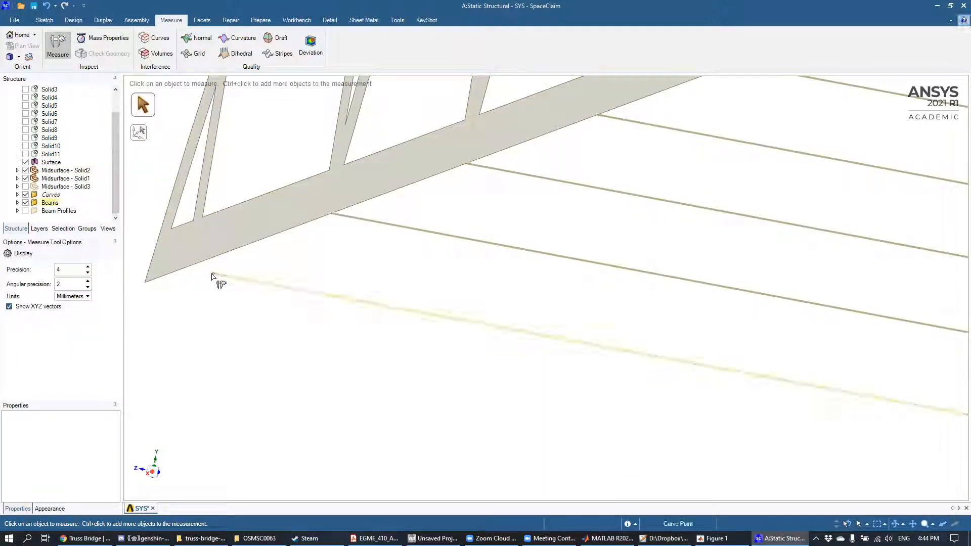
left_click(197, 268)
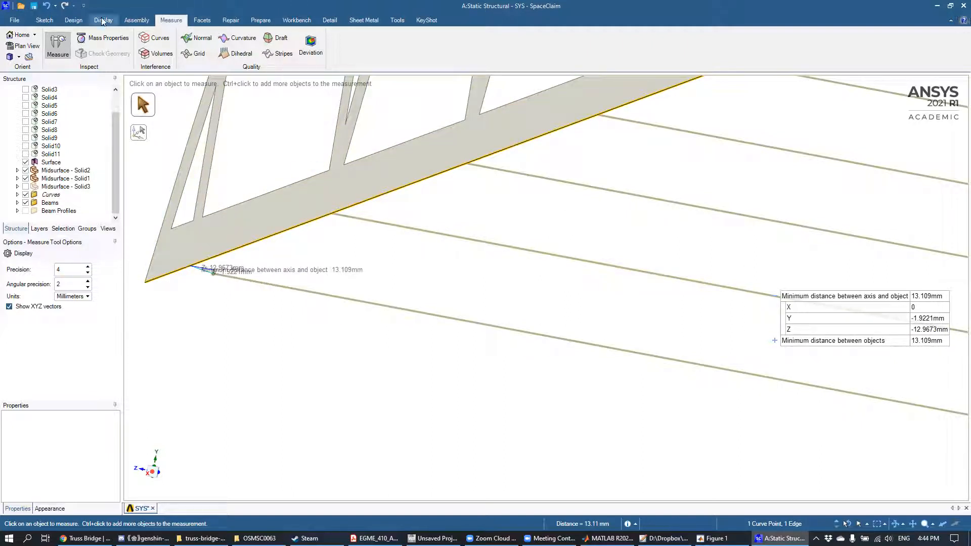
Step: Move the outermost cross beam at the bridge's far end 1.93 mm in Y toward the trusses' straight chords
left_click(74, 22)
left_click(210, 45)
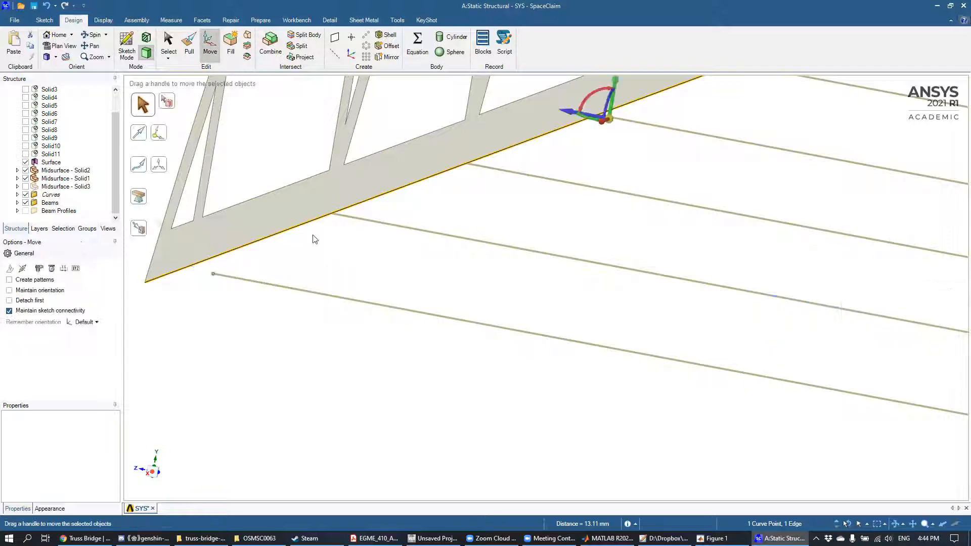
left_click(353, 301)
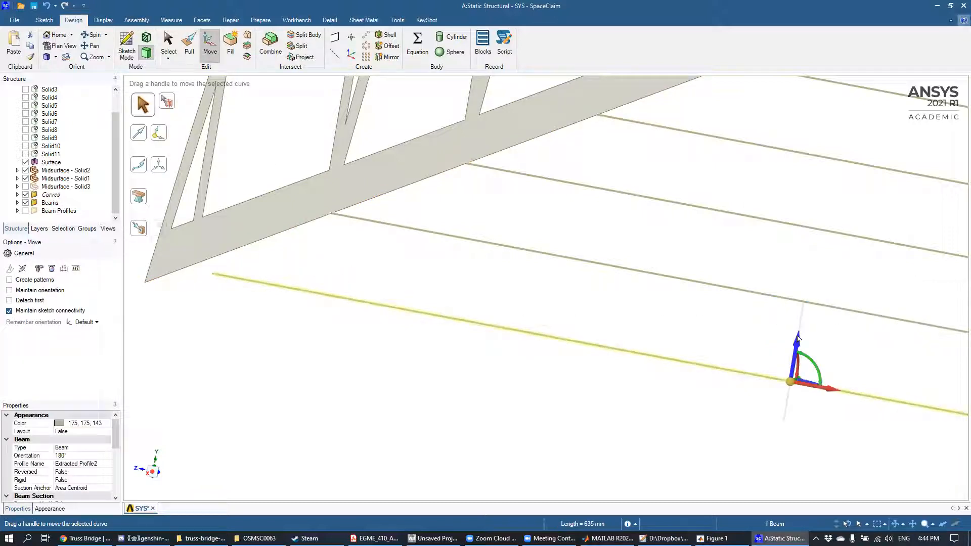
left_click_drag(795, 346, 761, 381)
type("1")
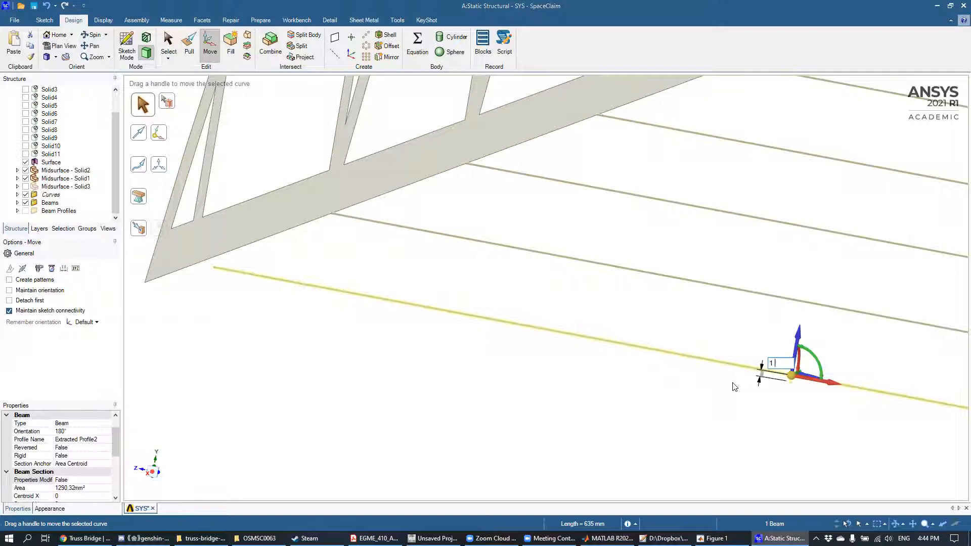
type(".93")
key("Return")
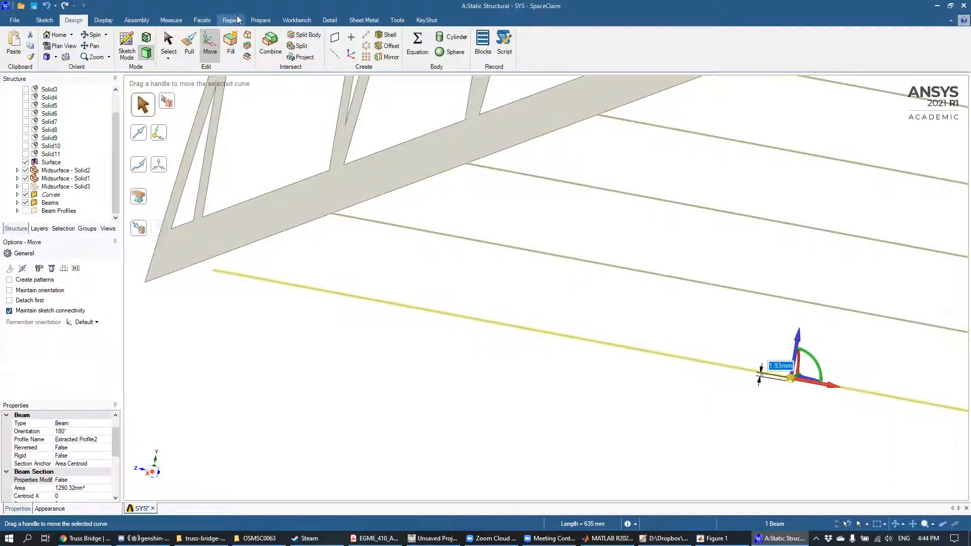
Step: Extend the outermost cross beam at the bridge's far end to the side trusses
left_click(262, 21)
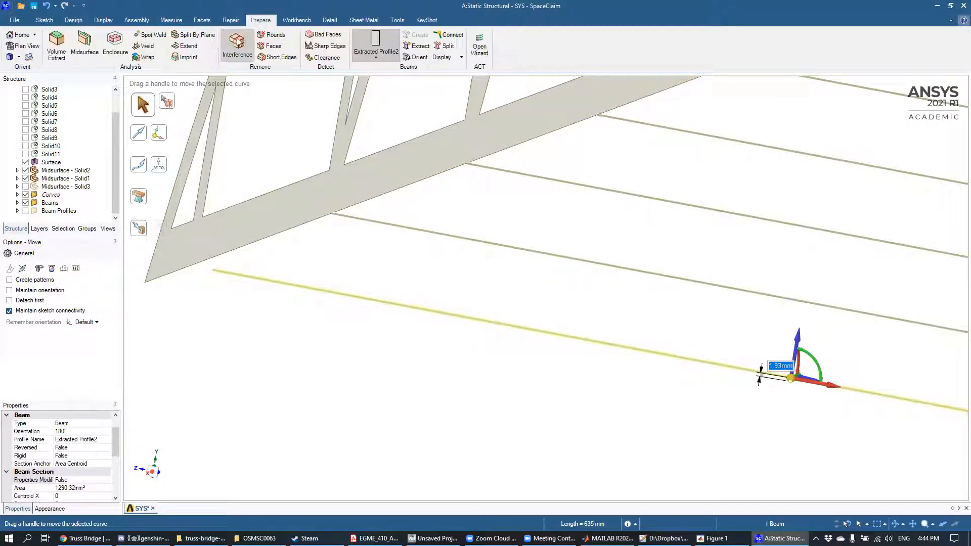
left_click(188, 45)
left_click(138, 165)
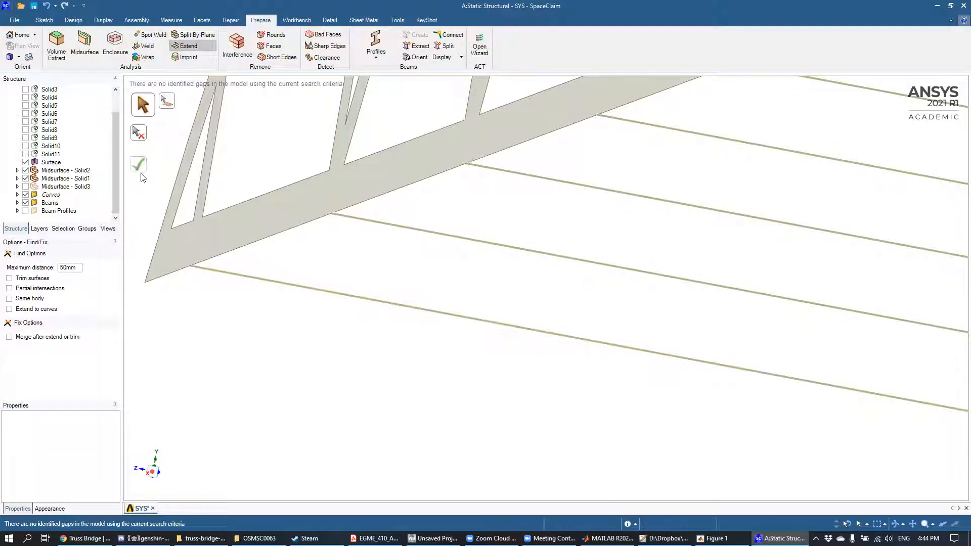
Step: Show the deck surface Midsurface - Solid3 and examine its gaps to the cross beams and side trusses
scroll(358, 389, "down", 3)
scroll(361, 387, "down", 2)
middle_click_drag(457, 283, 467, 285)
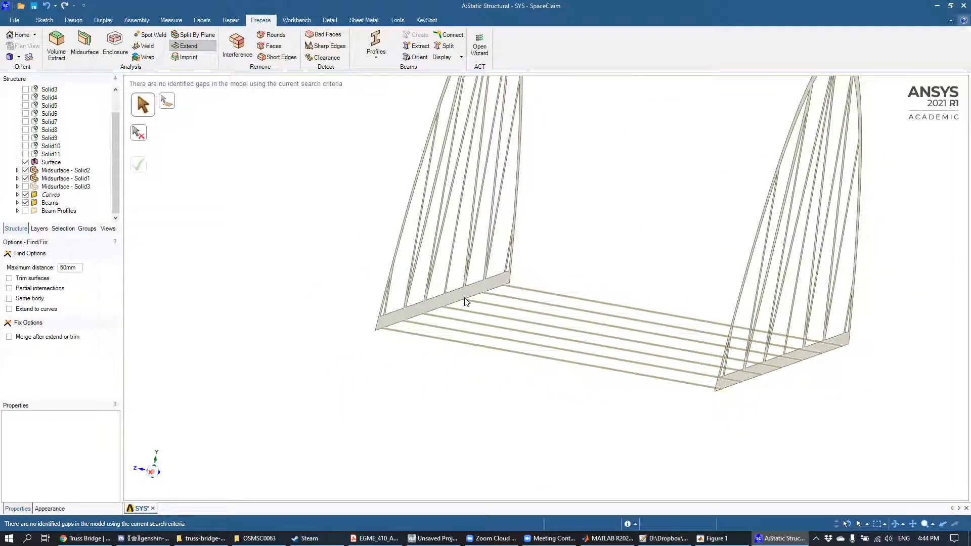
mouse_move(561, 267)
middle_mouse_down()
mouse_move(558, 275)
mouse_move(555, 257)
middle_mouse_up()
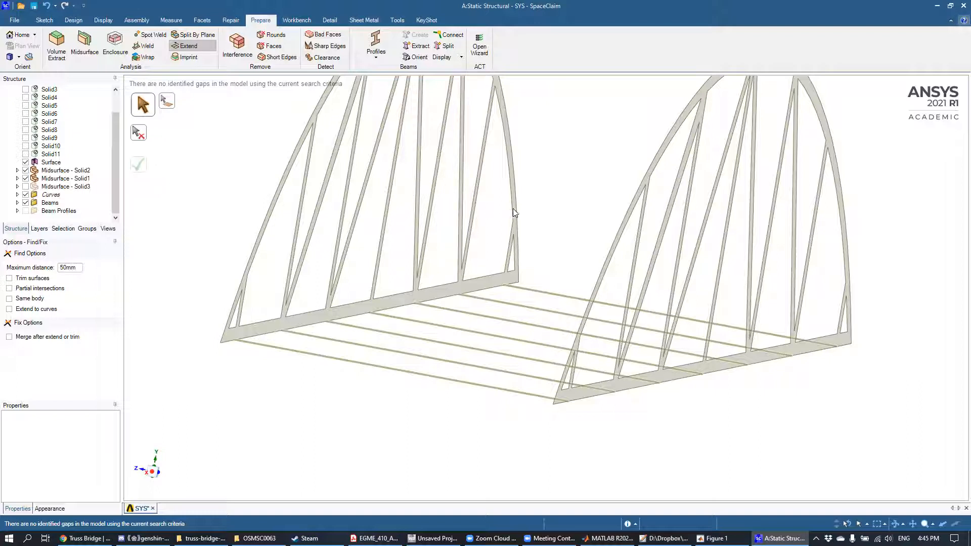
left_click(26, 187)
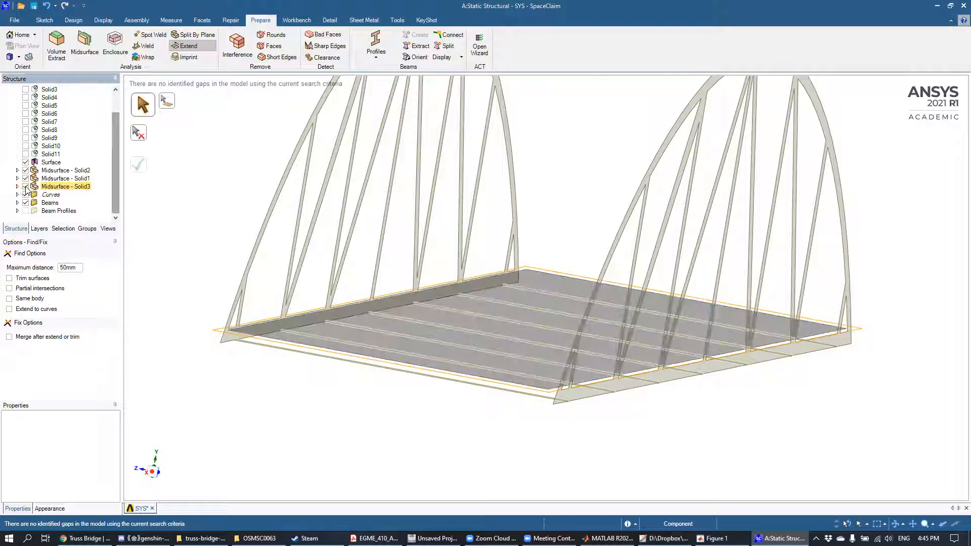
middle_click_drag(481, 236, 485, 284)
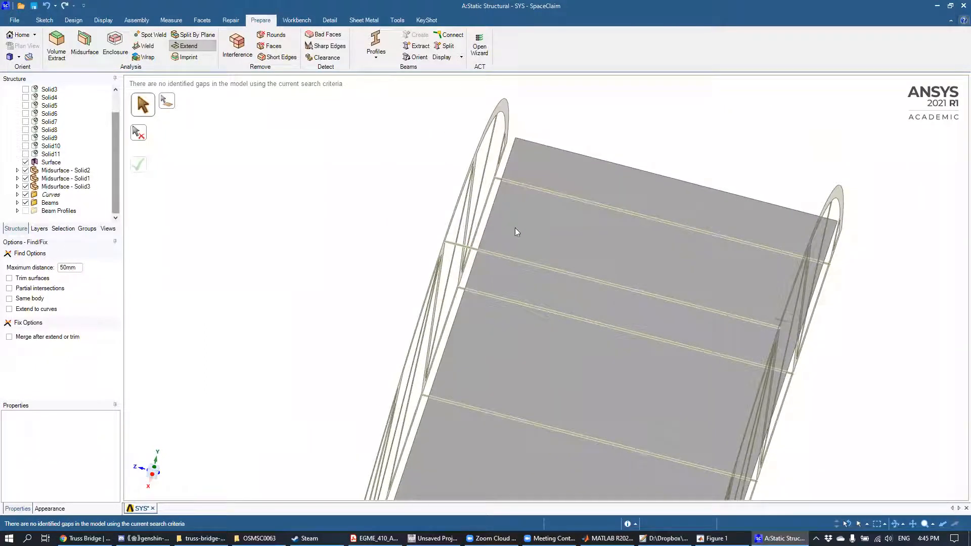
middle_click_drag(536, 226, 513, 223)
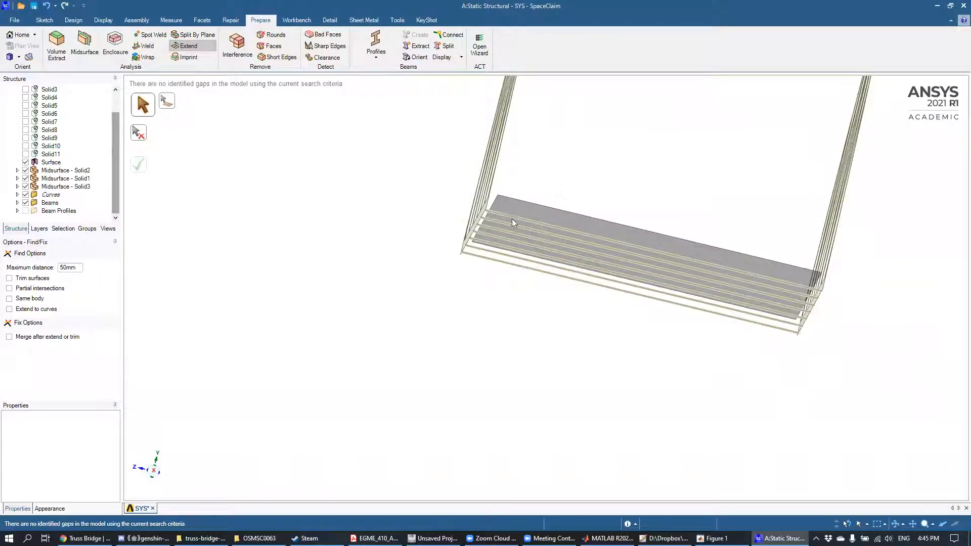
middle_click_drag(531, 262, 534, 270)
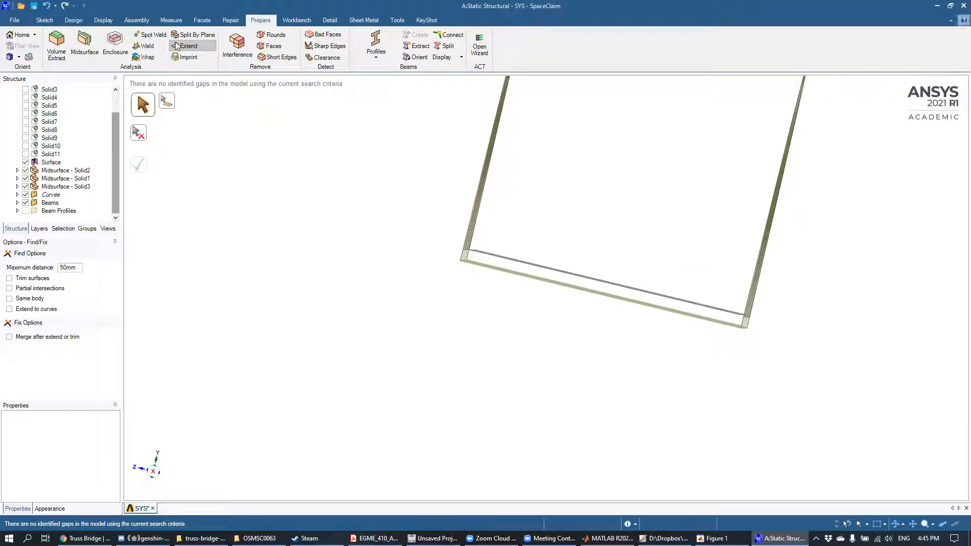
Step: Measure the distance between the deck midsurface's long side edge and the outer edge of the adjacent truss's straight chord
left_click(178, 23)
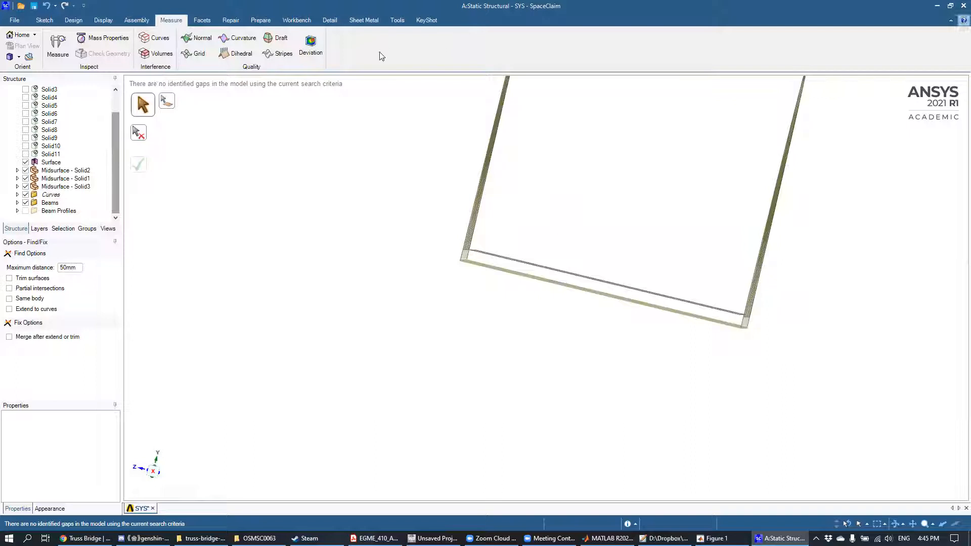
left_click(58, 45)
middle_click_drag(455, 184, 515, 241)
left_click(521, 268)
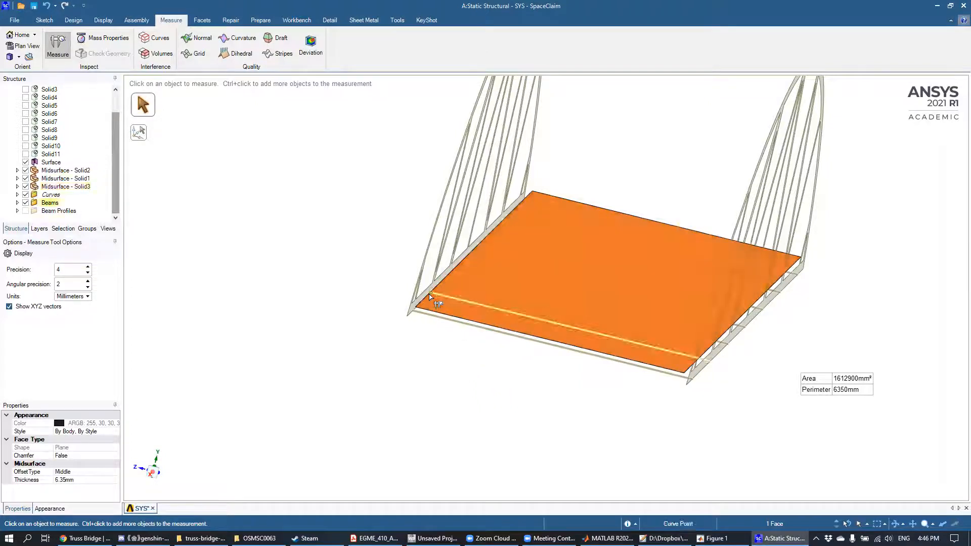
scroll(444, 344, "up", 5)
middle_click_drag(430, 283, 433, 289)
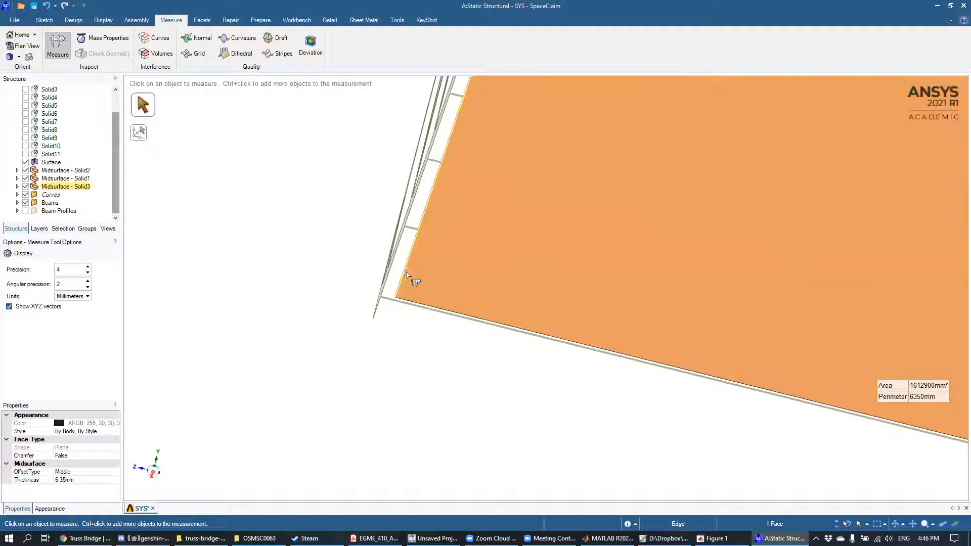
left_click(411, 277)
middle_click_drag(425, 354, 415, 313)
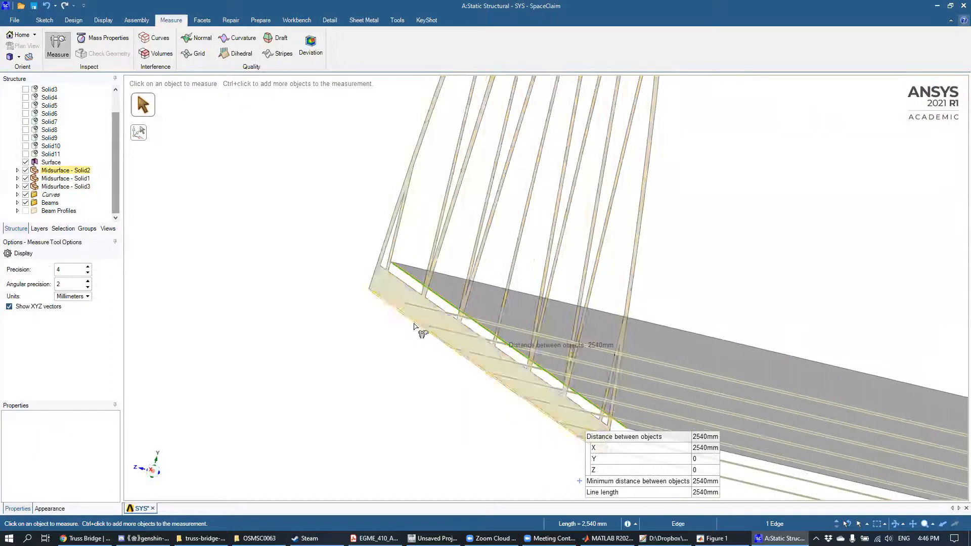
left_click(411, 323, "ctrl")
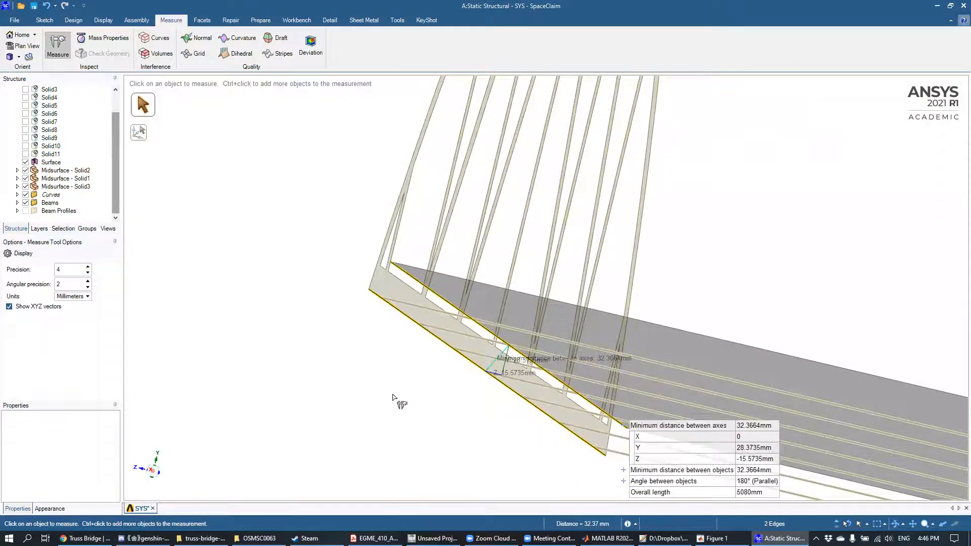
middle_click_drag(401, 401, 408, 408)
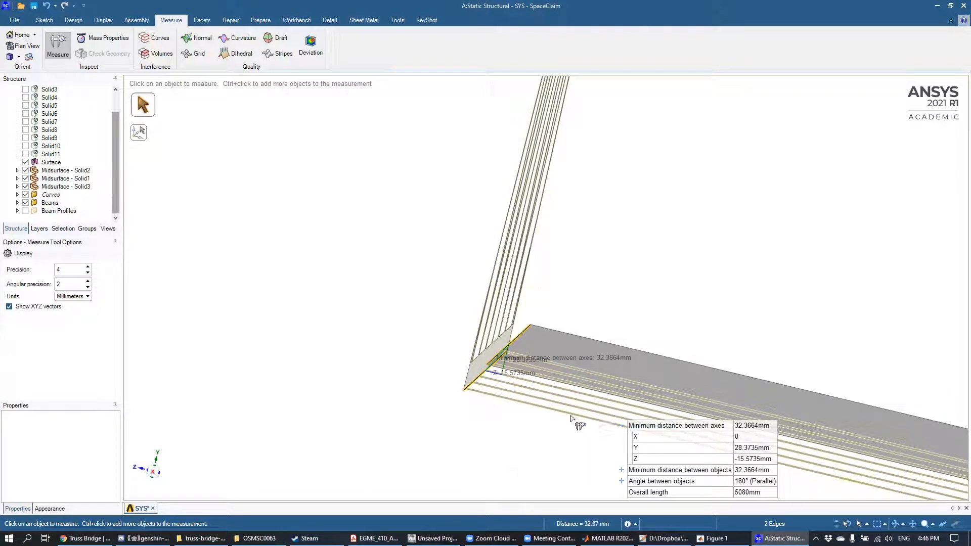
Step: Move the deck midsurface 28.37 mm in Y toward the outer edges of the trusses' straight chords
mouse_move(744, 448)
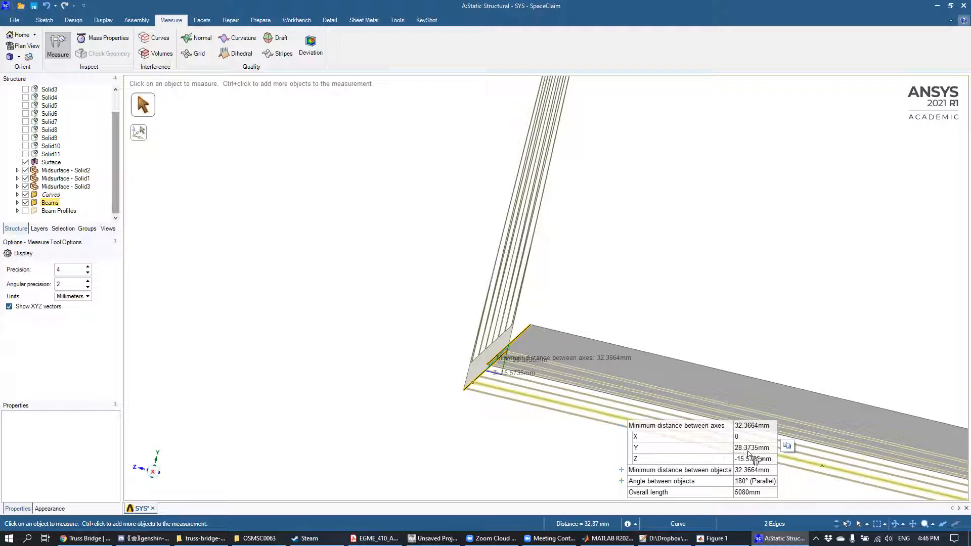
left_click(74, 20)
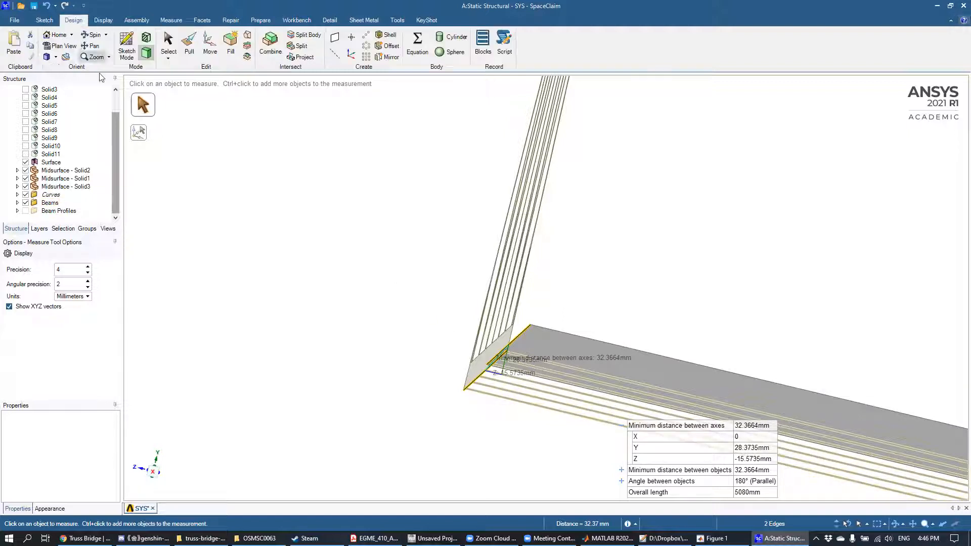
left_click(210, 58)
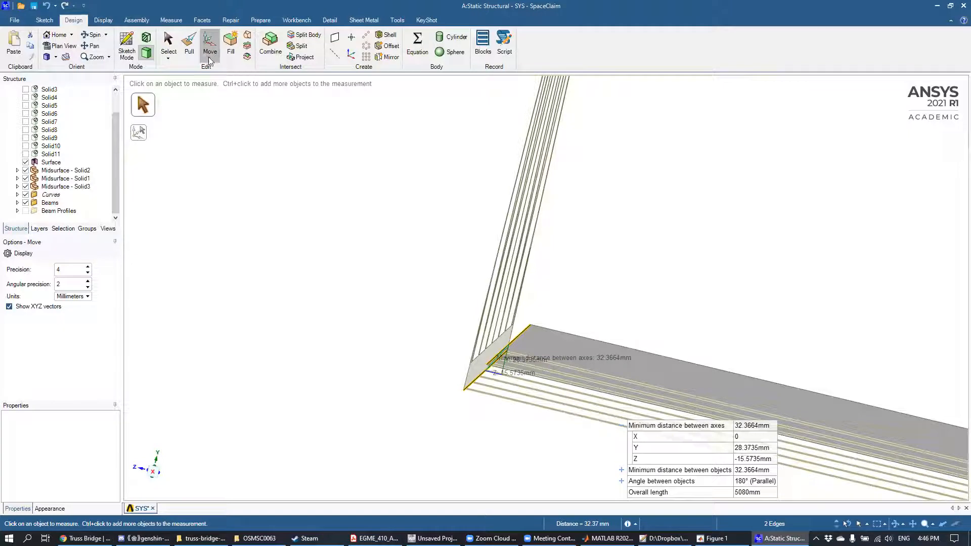
left_click(600, 355)
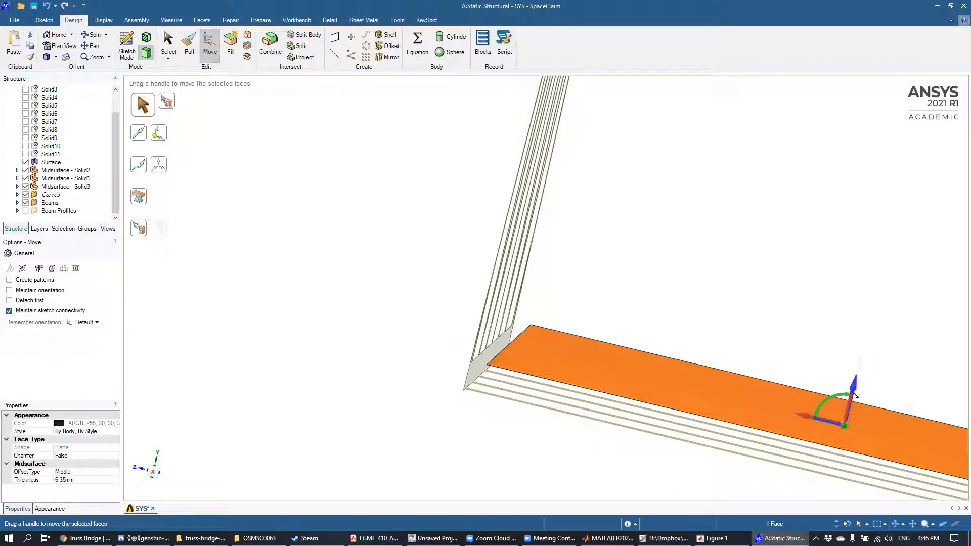
left_click_drag(855, 395, 854, 407)
type("28.37")
key("Return")
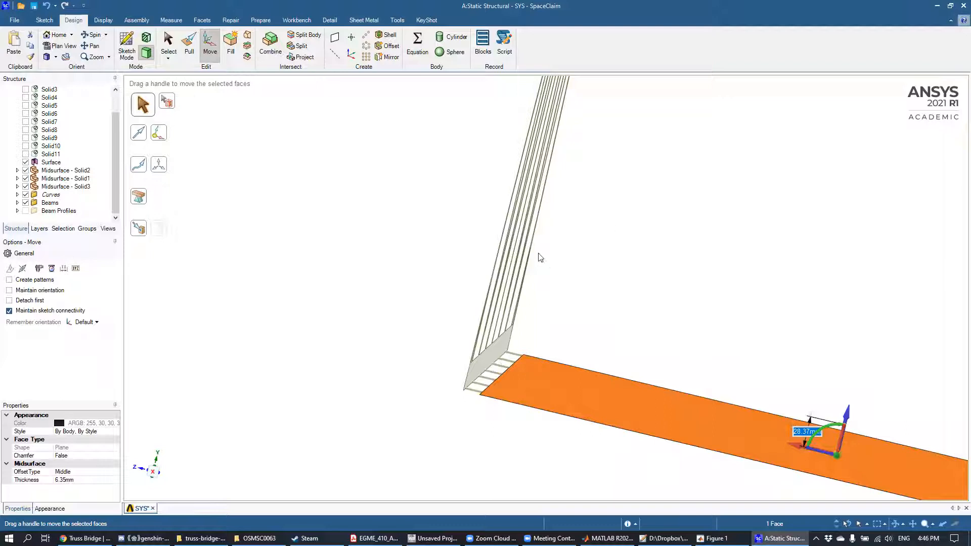
left_click(365, 239)
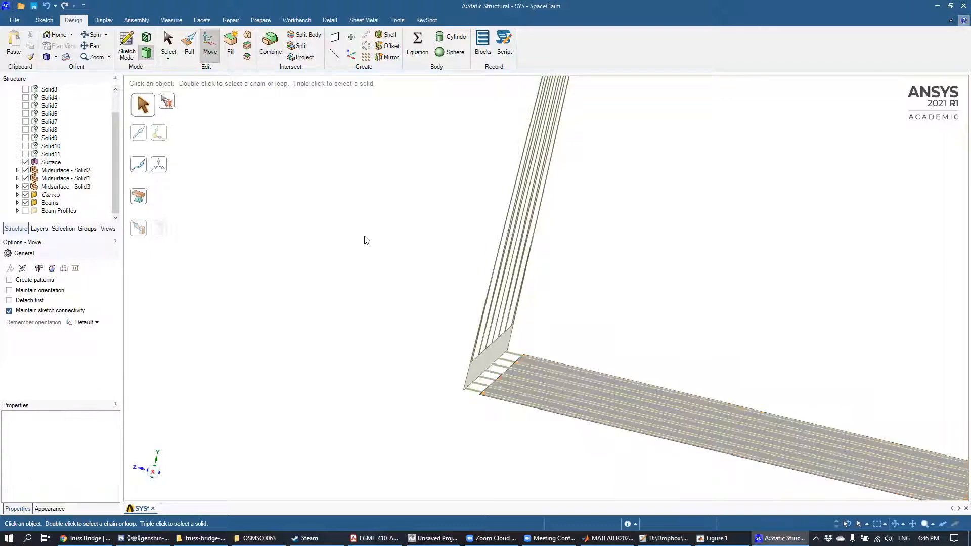
Step: Extend the deck midsurface's two long side edges to the side trusses, closing the detected gaps
scroll(526, 273, "up", 4)
middle_click_drag(527, 274, 523, 279)
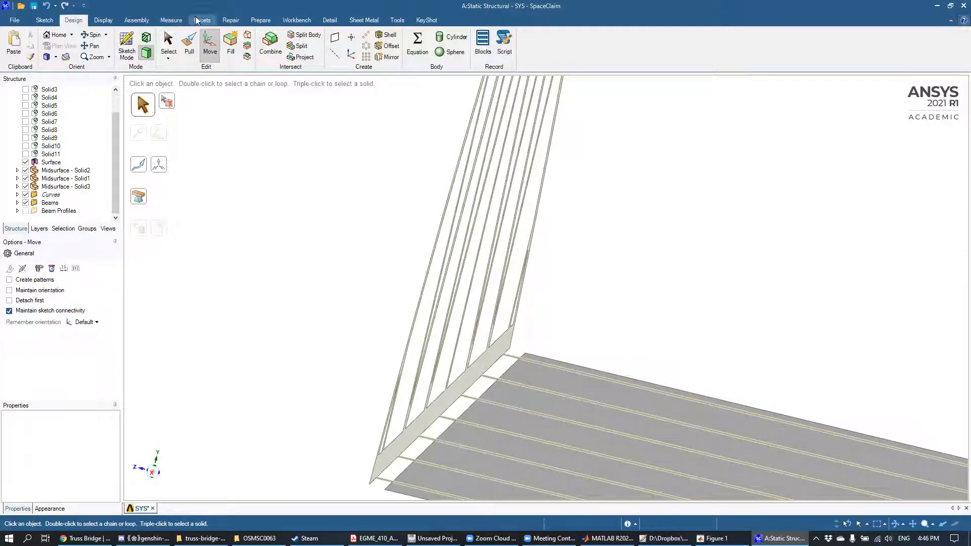
left_click(264, 20)
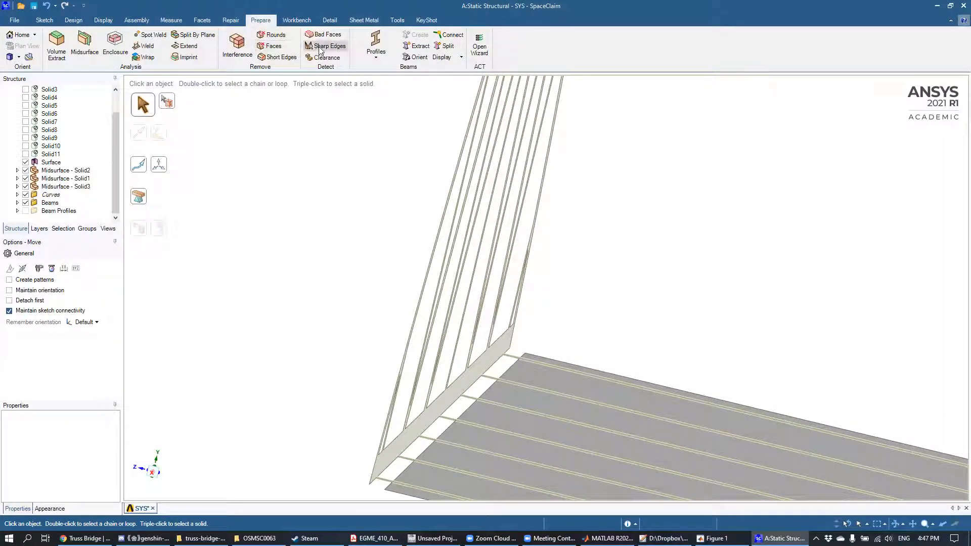
left_click(189, 46)
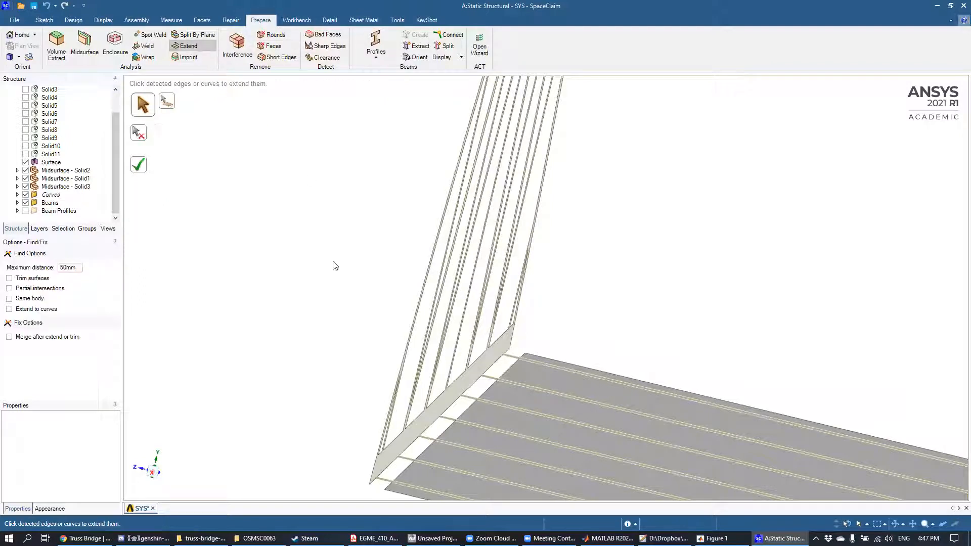
scroll(325, 275, "down", 5)
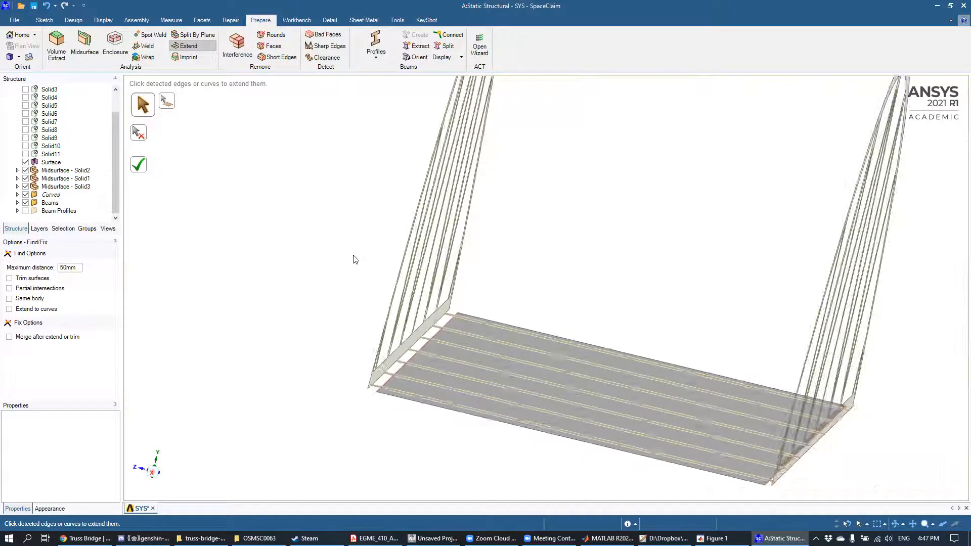
scroll(354, 263, "down", 2)
middle_click_drag(356, 278, 347, 306)
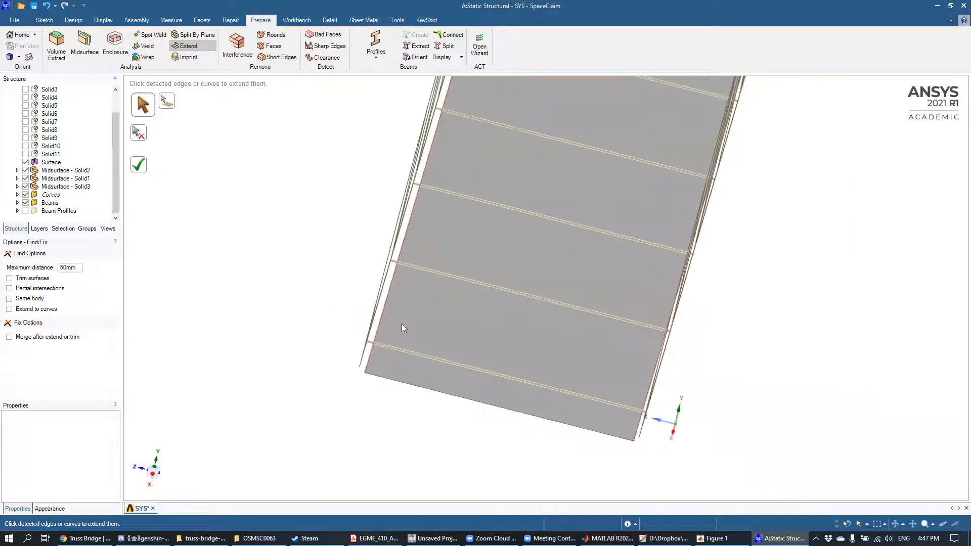
scroll(402, 325, "up", 2)
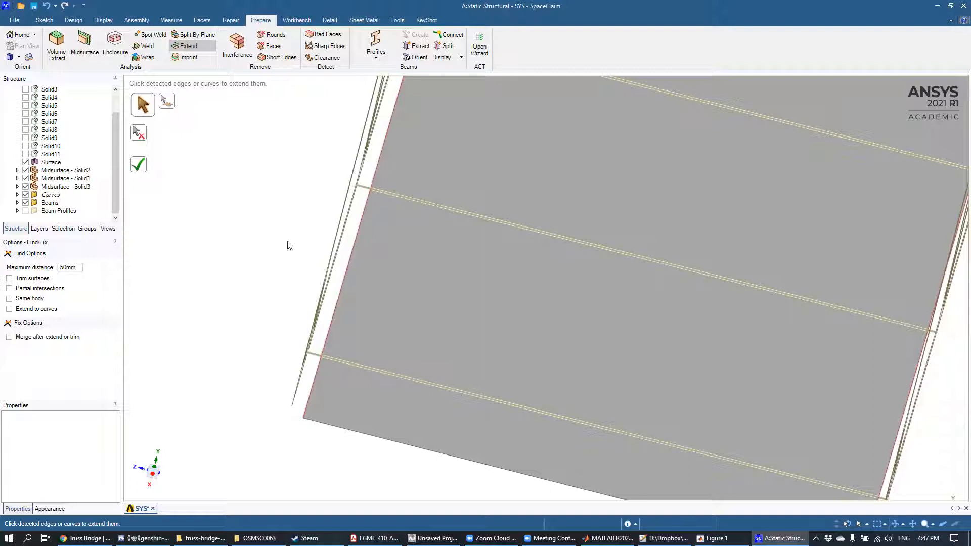
left_click(142, 169)
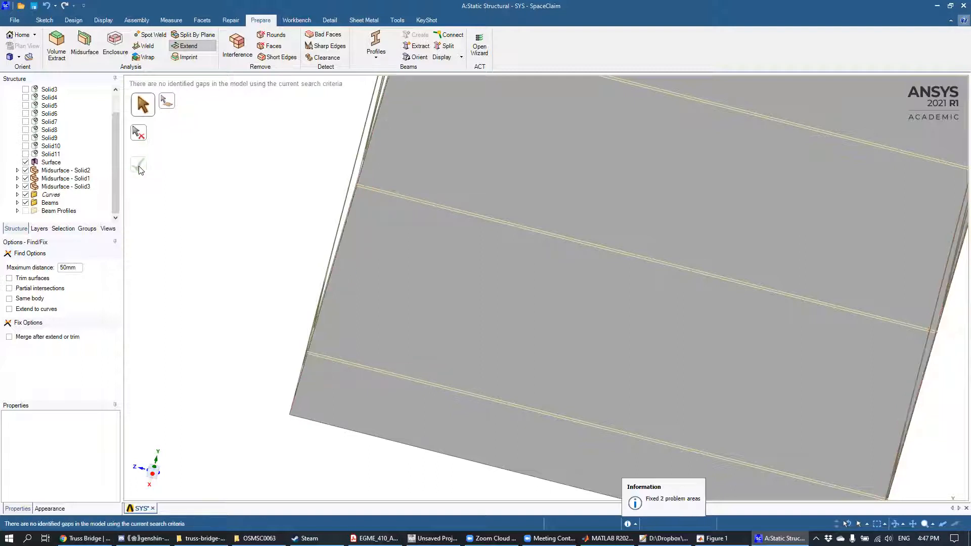
Step: Examine how the extended deck midsurface meets the cross beams and both side trusses
mouse_move(485, 261)
middle_mouse_down()
mouse_move(460, 203)
mouse_move(480, 191)
mouse_move(495, 223)
mouse_move(396, 235)
middle_mouse_up()
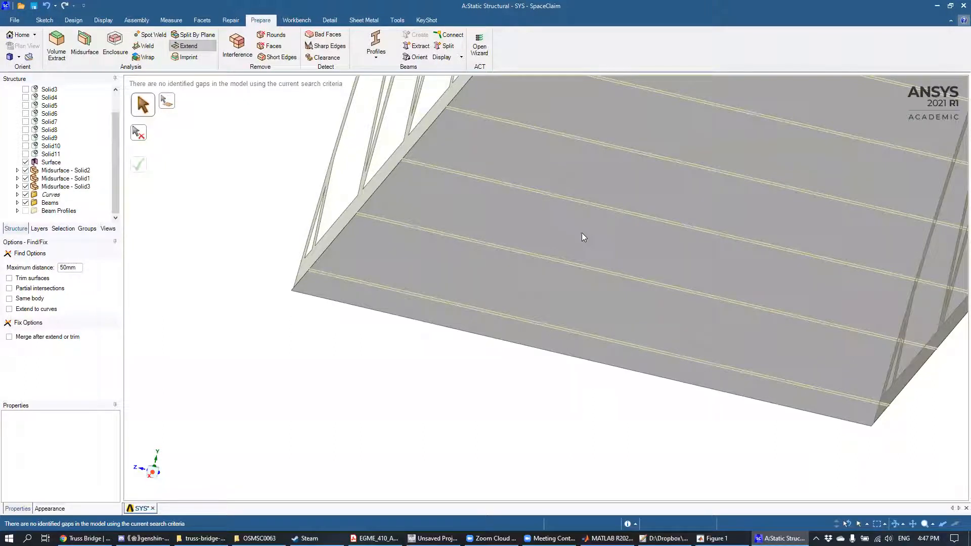
scroll(527, 232, "up", 5)
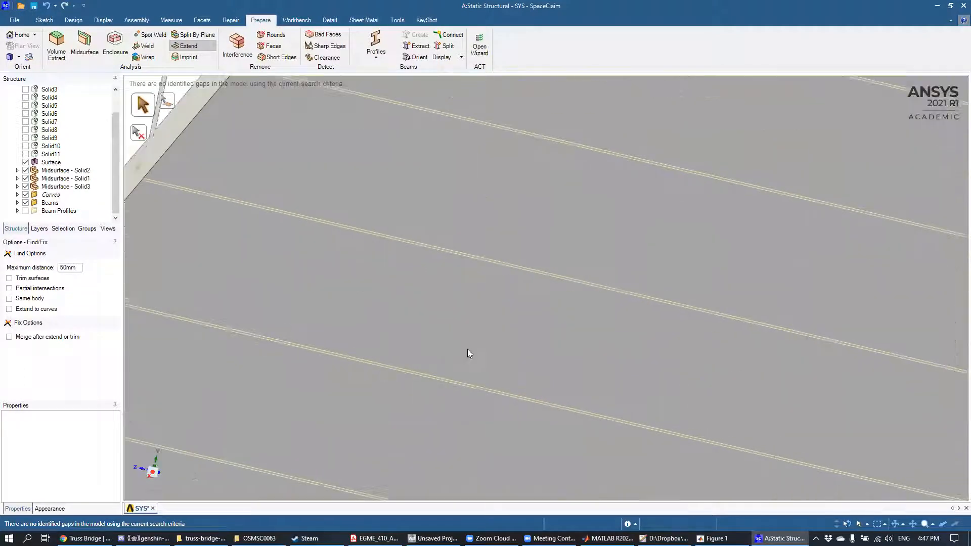
scroll(473, 341, "down", 6)
mouse_move(474, 338)
middle_mouse_down()
mouse_move(443, 349)
mouse_move(444, 381)
mouse_move(461, 310)
mouse_move(496, 282)
mouse_move(495, 299)
mouse_move(502, 269)
mouse_move(428, 284)
mouse_move(501, 329)
mouse_move(465, 328)
mouse_move(433, 199)
middle_mouse_up()
middle_click_drag(489, 273, 510, 264)
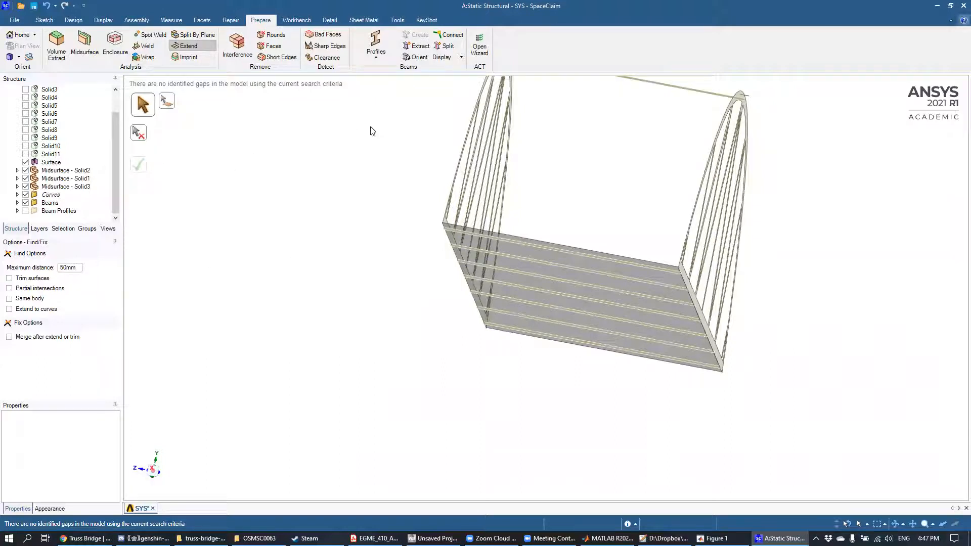
middle_click_drag(541, 212, 535, 225)
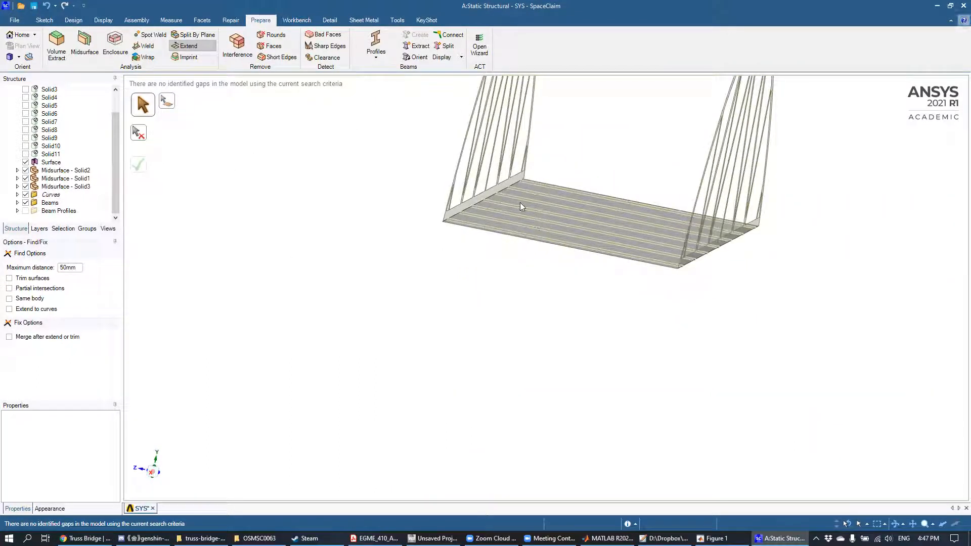
scroll(541, 198, "up", 5)
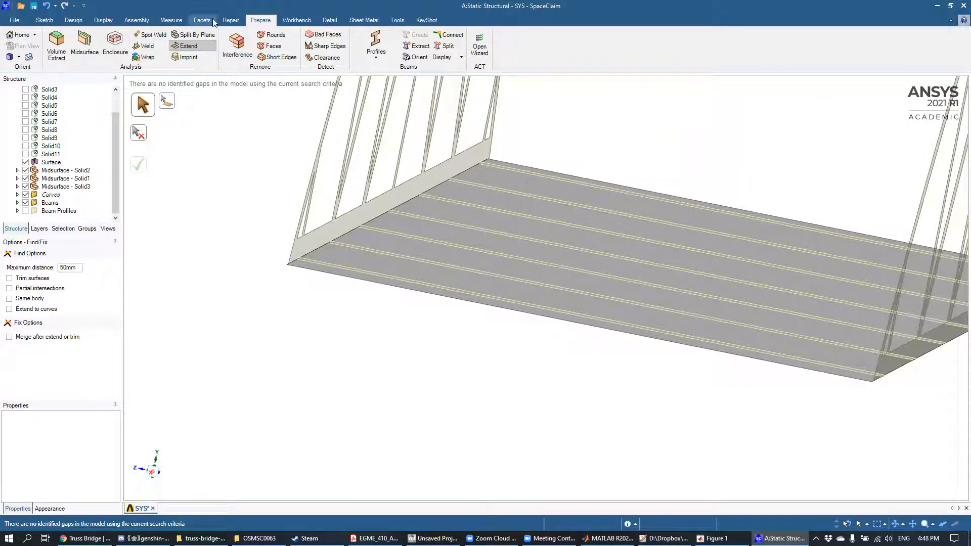
left_click(71, 19)
left_click(210, 44)
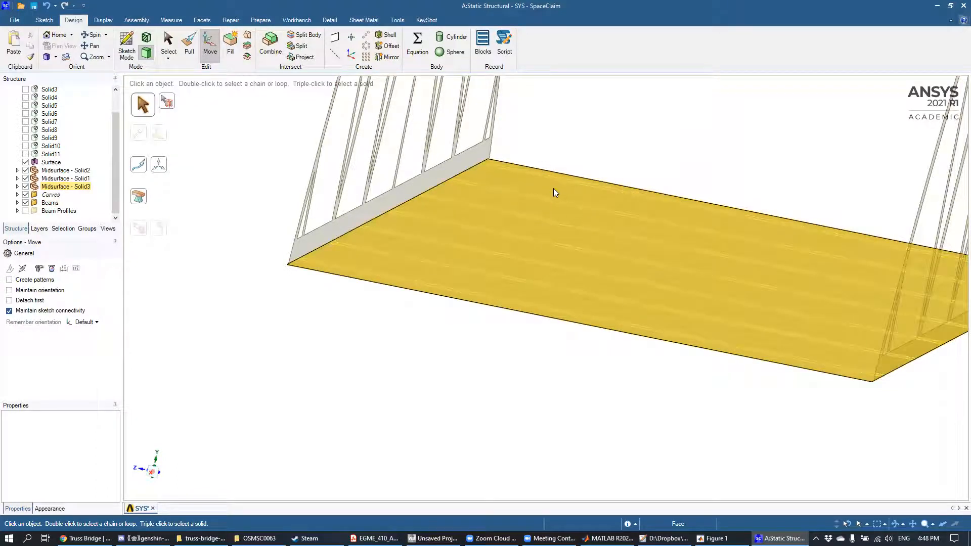
left_click(552, 192)
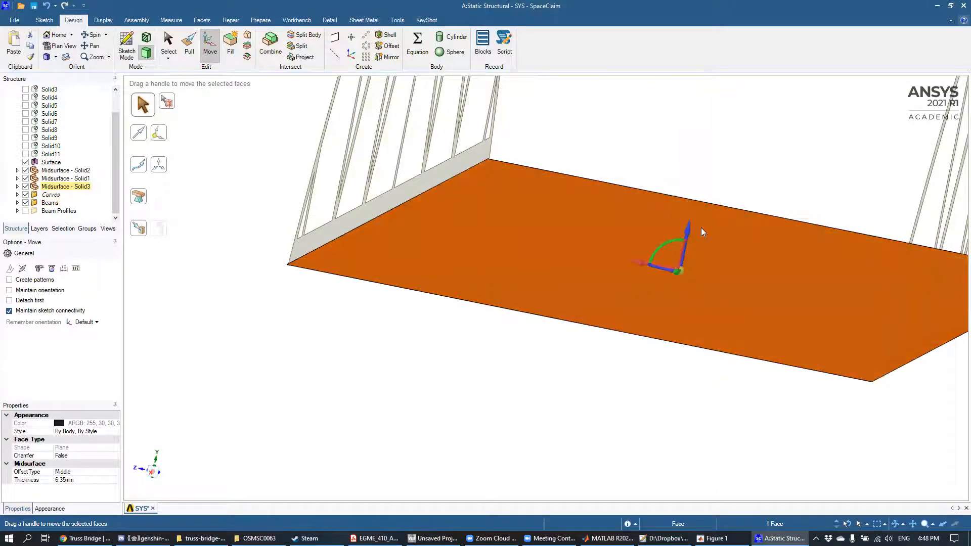
left_click(695, 130)
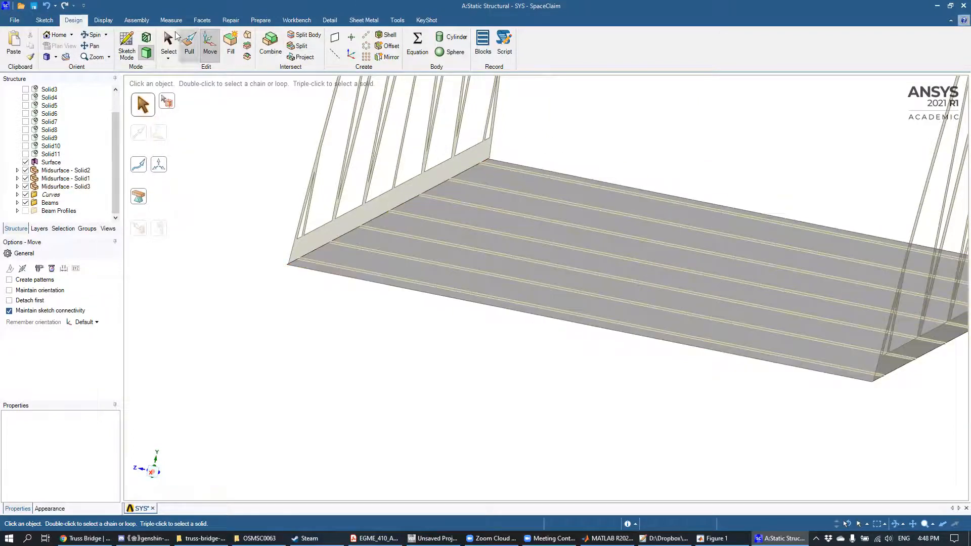
left_click(45, 20)
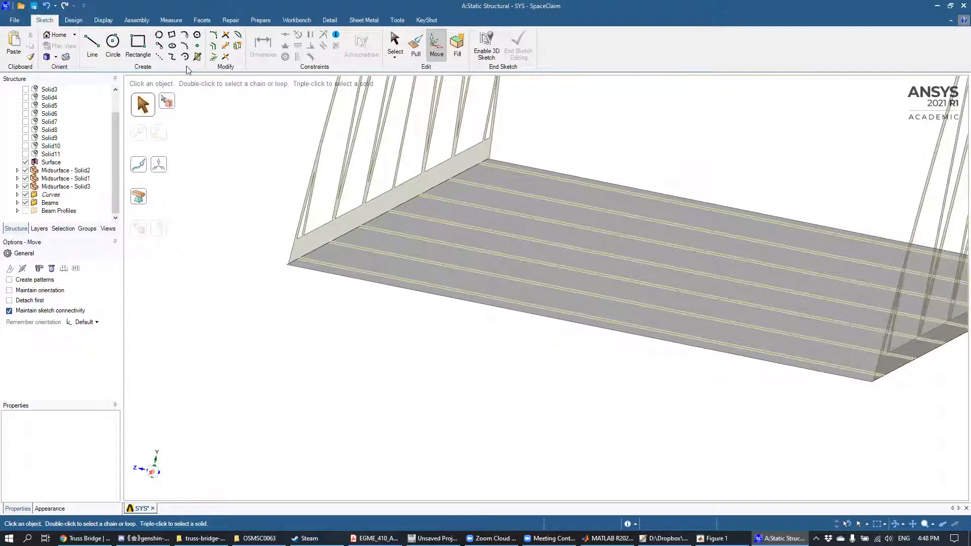
scroll(554, 140, "up", 5)
mouse_move(558, 139)
middle_mouse_down()
mouse_move(538, 155)
mouse_move(559, 113)
mouse_move(586, 141)
mouse_move(566, 182)
middle_mouse_up()
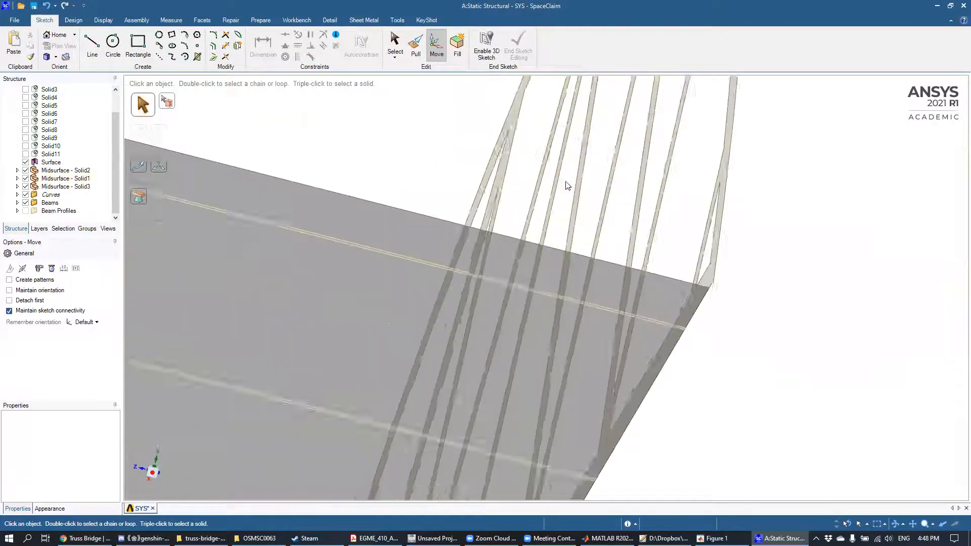
scroll(567, 186, "down", 5)
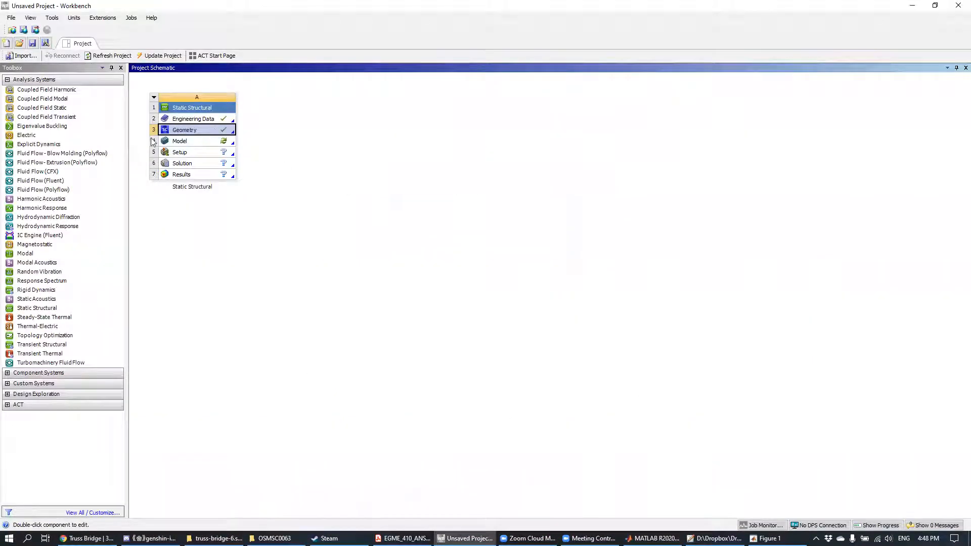
Step: Switch to Workbench, open the Static Structural system's Model in Mechanical, and inspect the imported bridge geometry
left_click(185, 142)
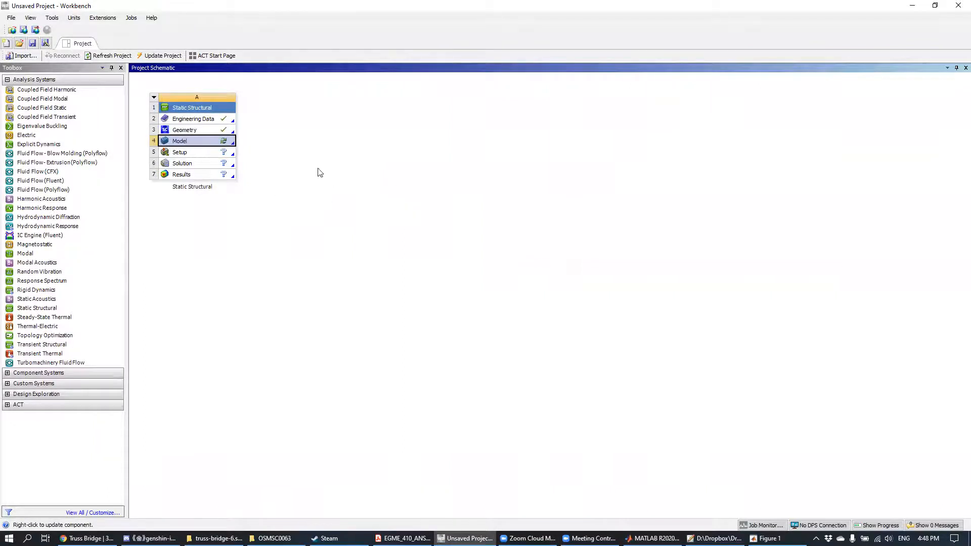
double_click(183, 141)
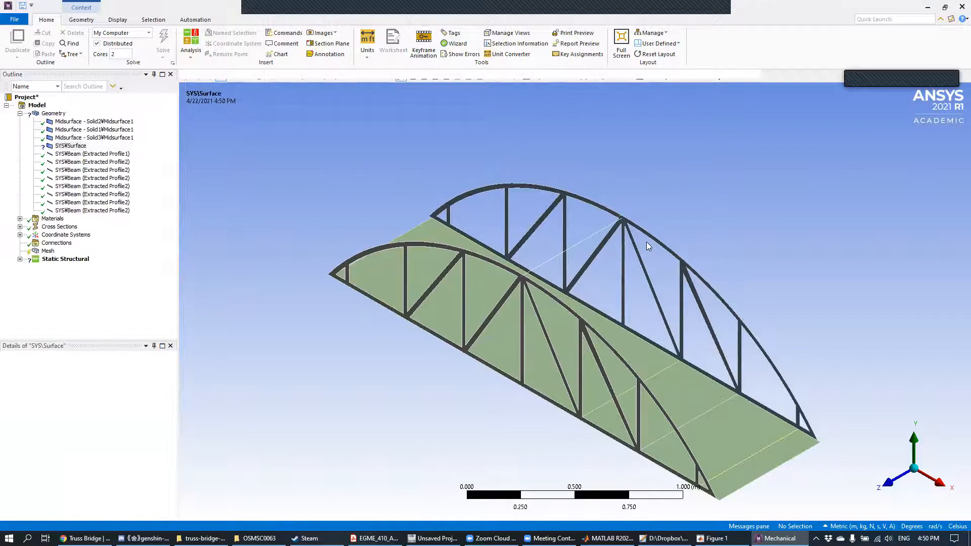
middle_click_drag(676, 216, 427, 283)
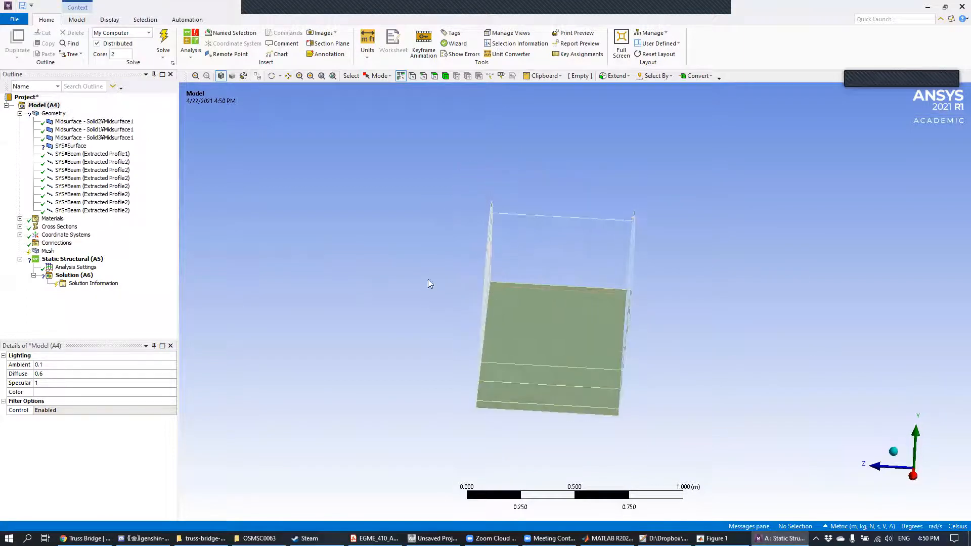
middle_click_drag(597, 260, 659, 267)
scroll(657, 263, "up", 5)
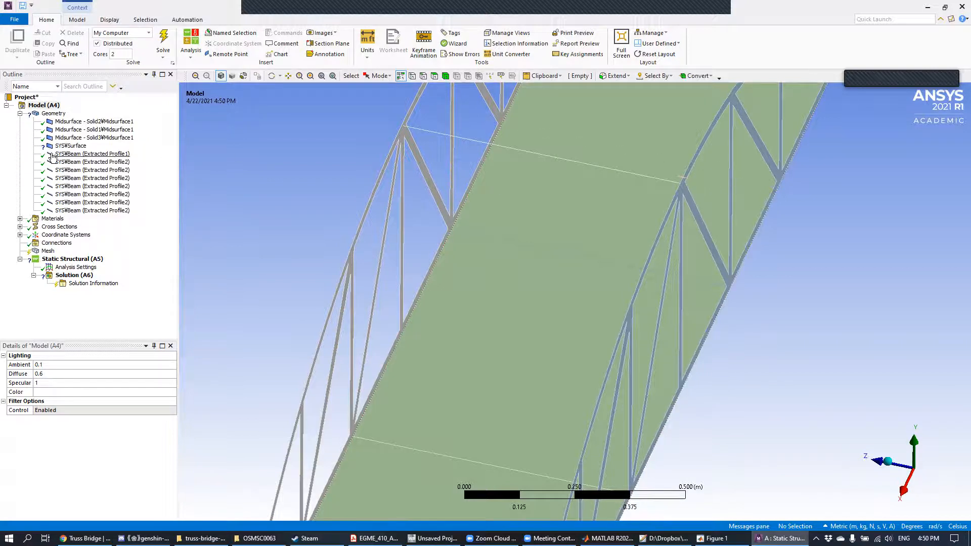
Step: Suppress the surface body SYS\Surface in the model's geometry
left_click(71, 146)
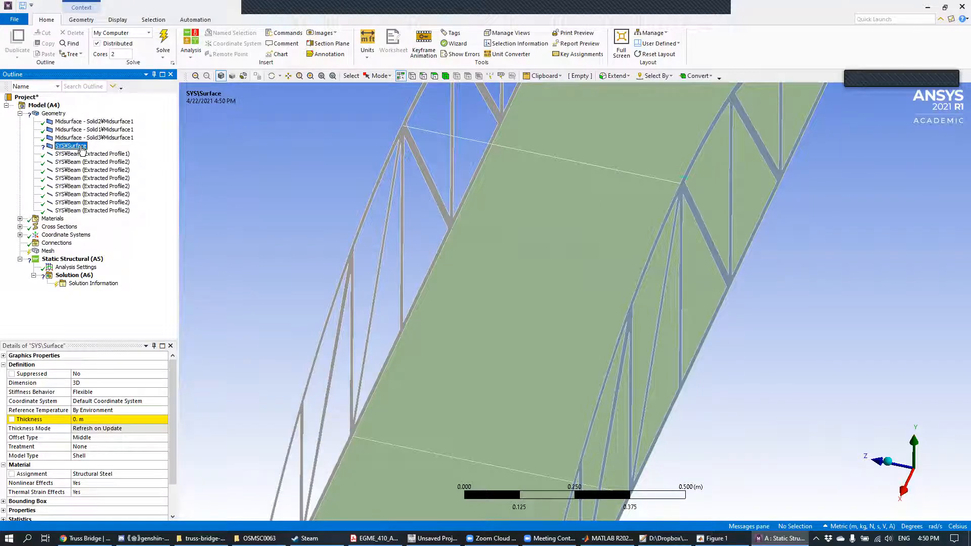
right_click(82, 149)
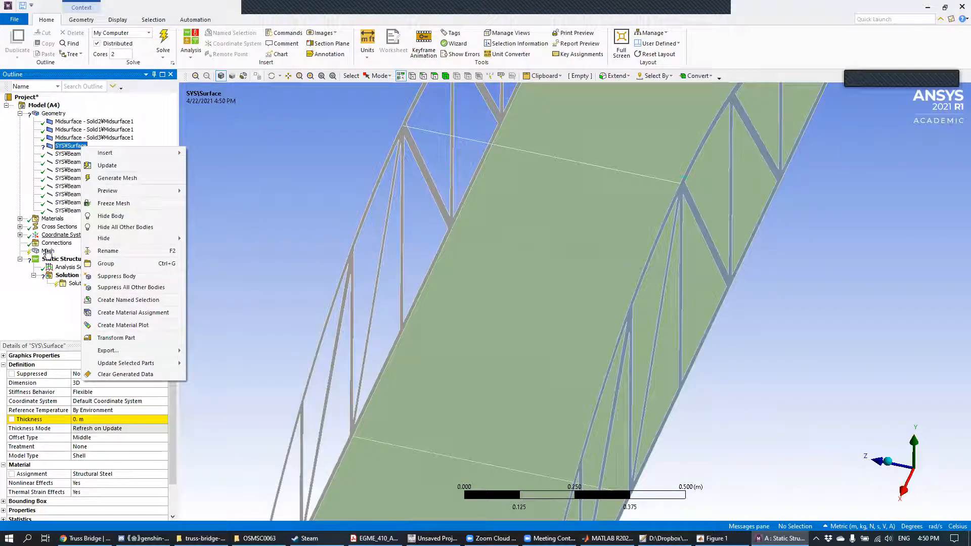
left_click(117, 276)
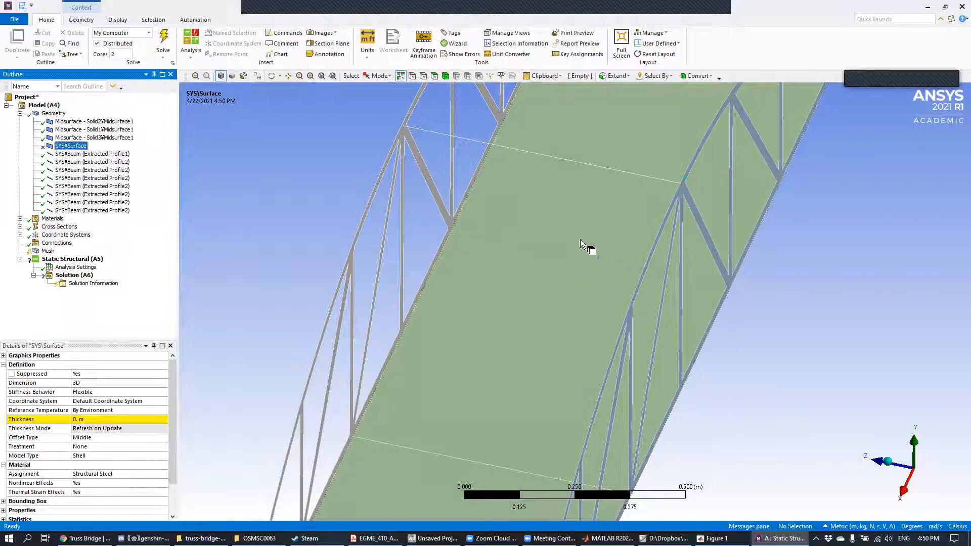
Step: Insert a manual contact region under the model's Connections
middle_click_drag(664, 240, 675, 214)
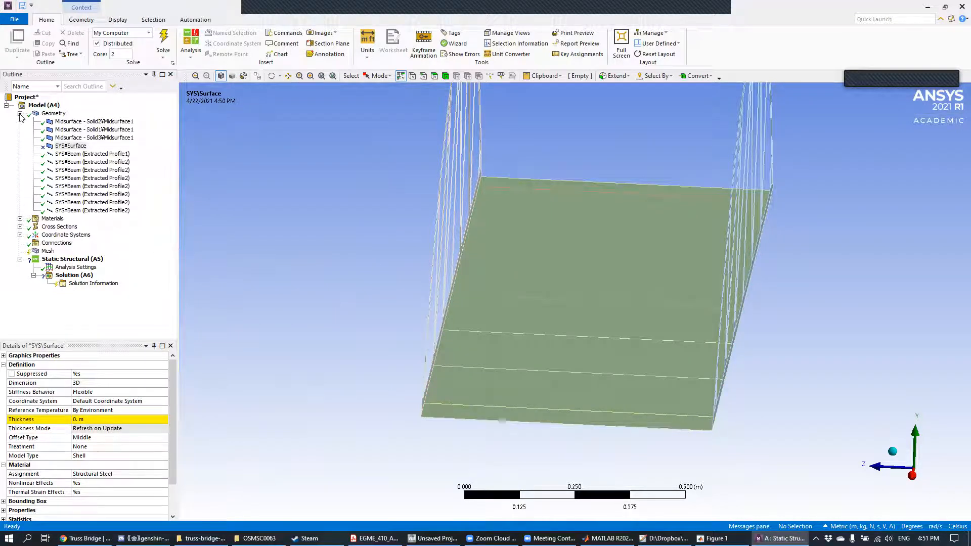
mouse_move(697, 247)
middle_mouse_down()
mouse_move(713, 246)
mouse_move(694, 251)
mouse_move(680, 234)
mouse_move(700, 248)
middle_mouse_up()
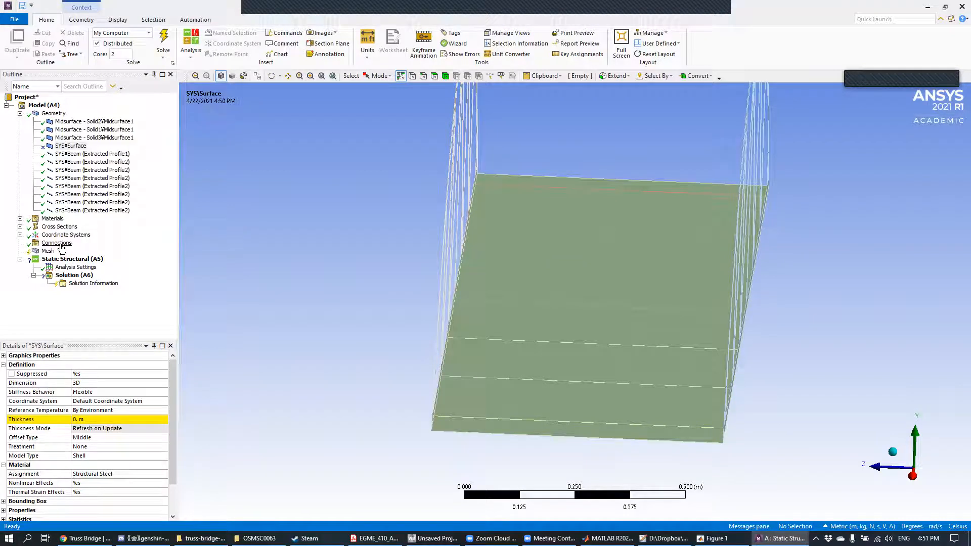
right_click(58, 243)
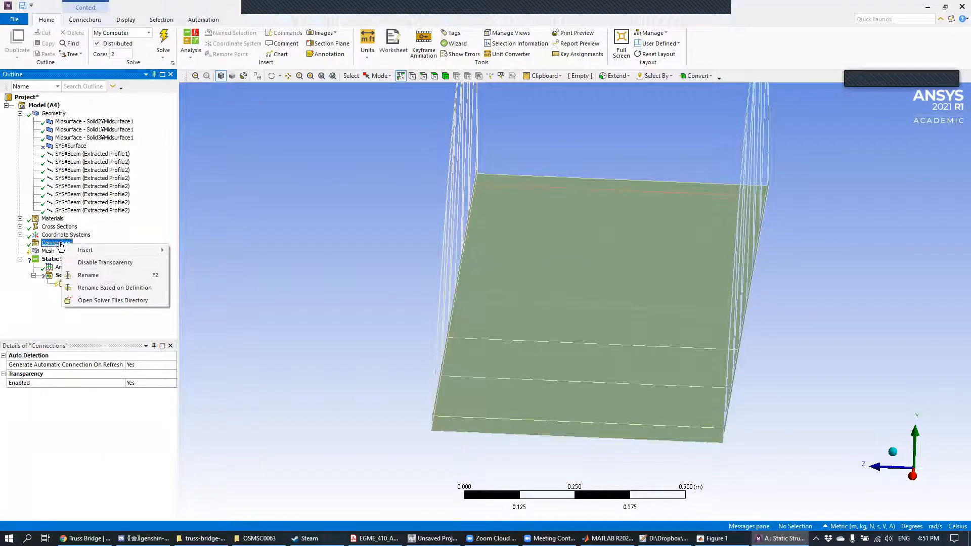
mouse_move(86, 250)
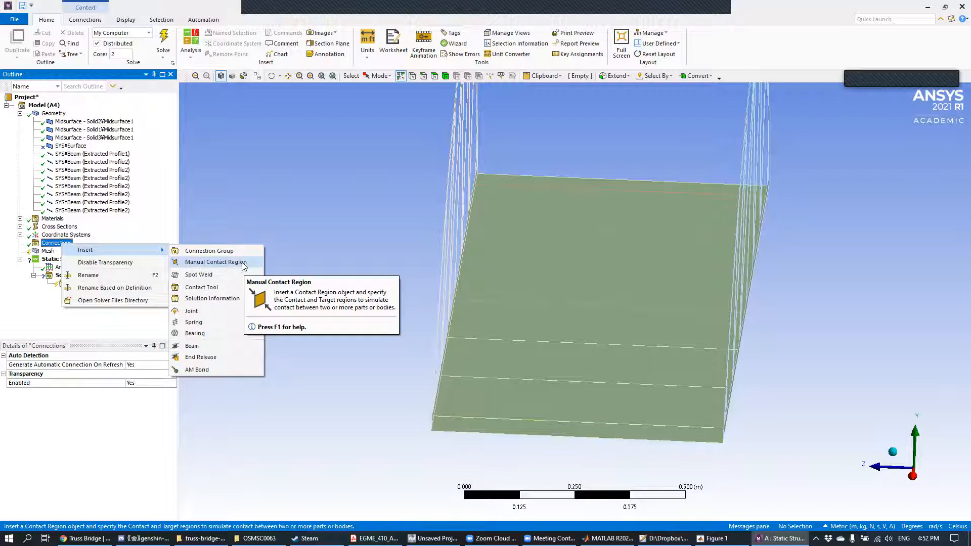
left_click(245, 263)
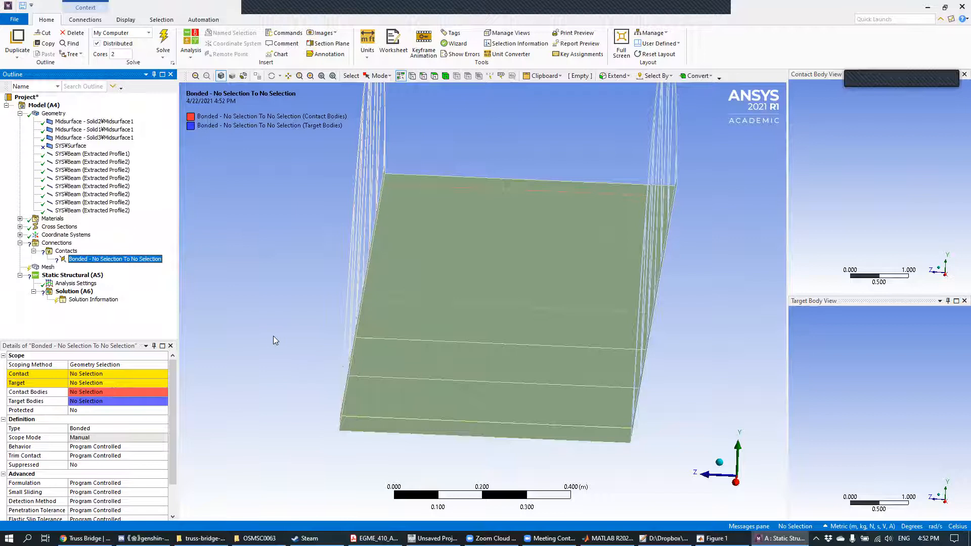
Step: Scope the contact side of the bonded region to the deck midsurface's long edge along the Solid2 side truss
middle_click_drag(327, 237, 351, 239)
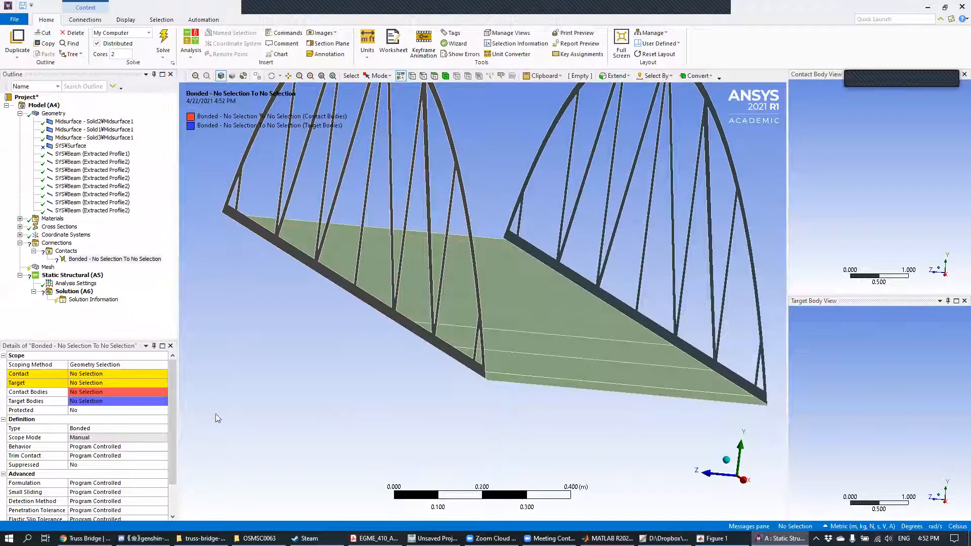
left_click(423, 78)
scroll(507, 429, "up", 1)
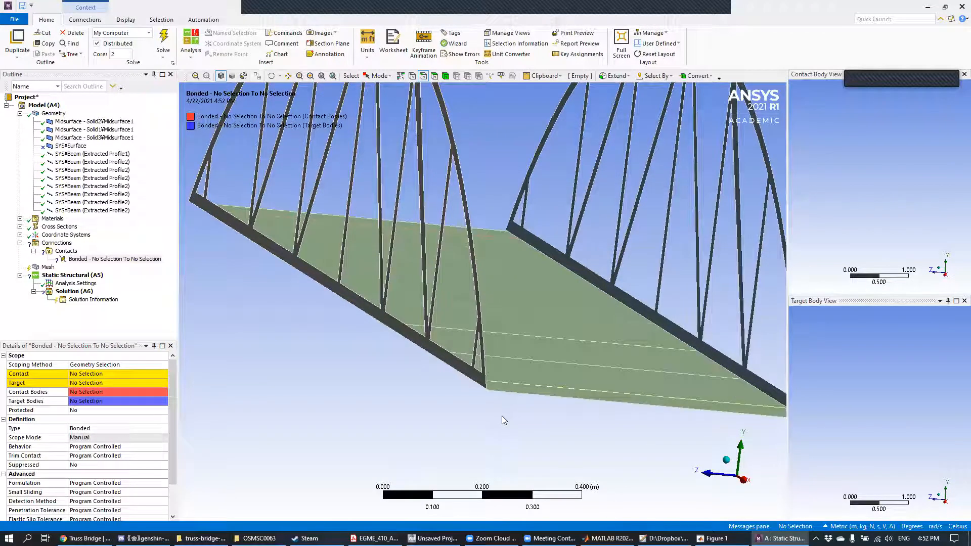
scroll(499, 423, "up", 2)
middle_click_drag(501, 415, 448, 395)
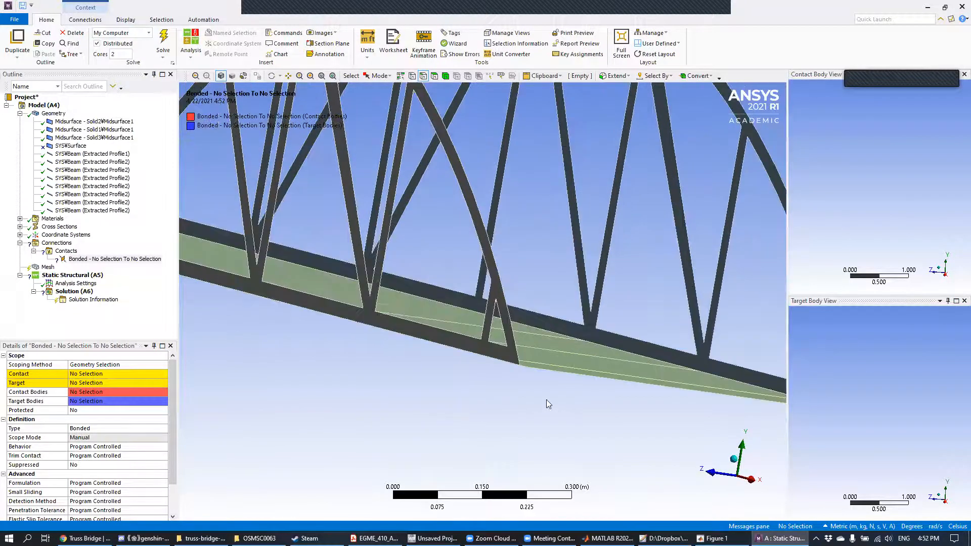
scroll(524, 378, "up", 4)
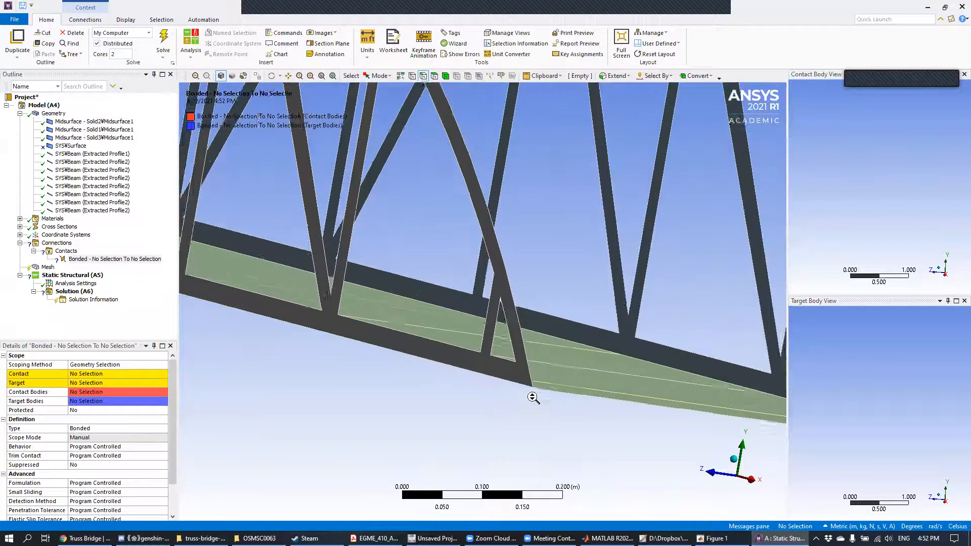
middle_click_drag(547, 429, 520, 467)
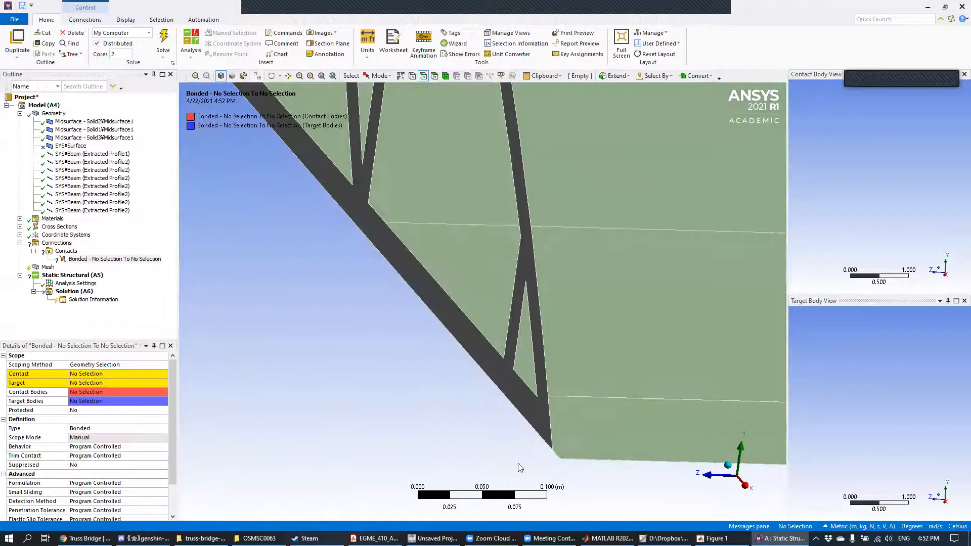
left_click(556, 458)
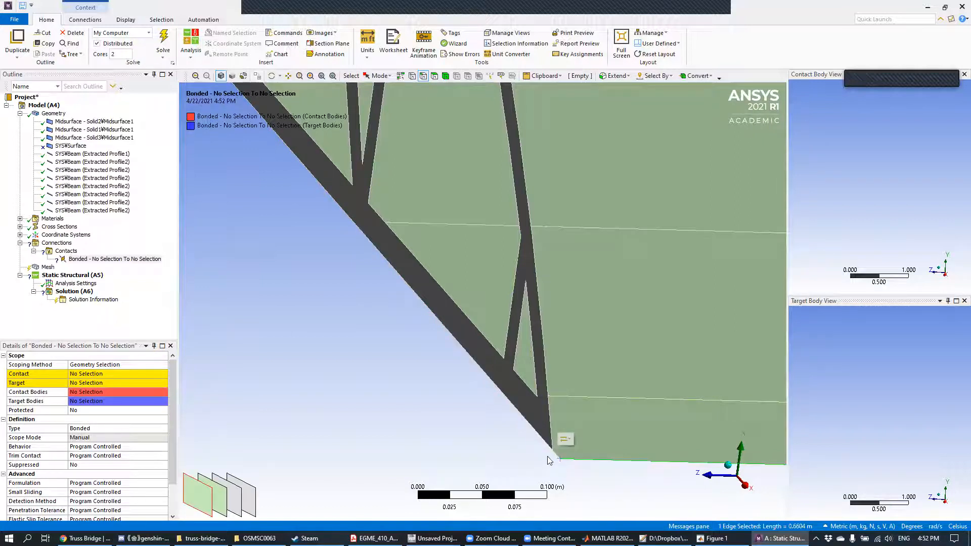
left_click(558, 458)
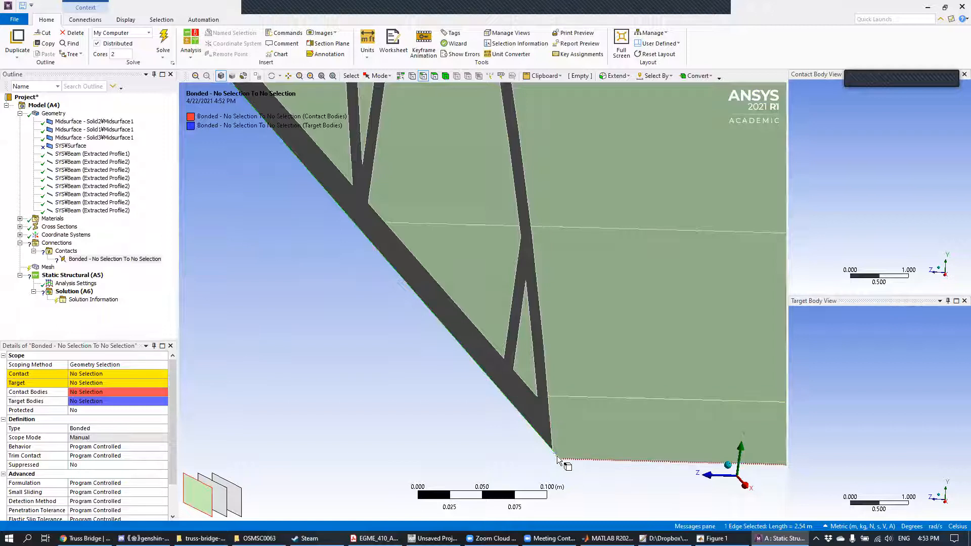
left_click(100, 376)
left_click(98, 376)
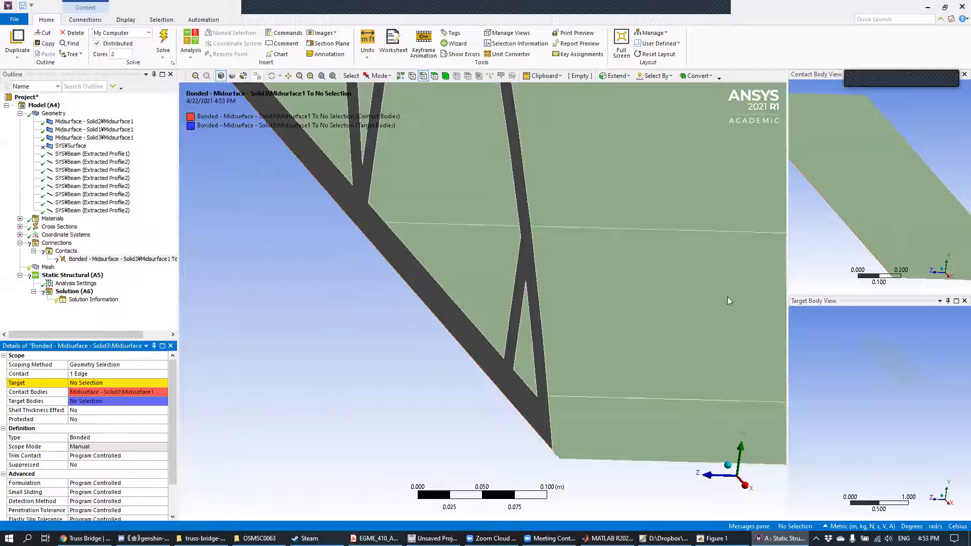
Step: Set the bonded region's target to the face of the adjoining side truss, Midsurface - Solid2
middle_click_drag(863, 184, 859, 204, "shift")
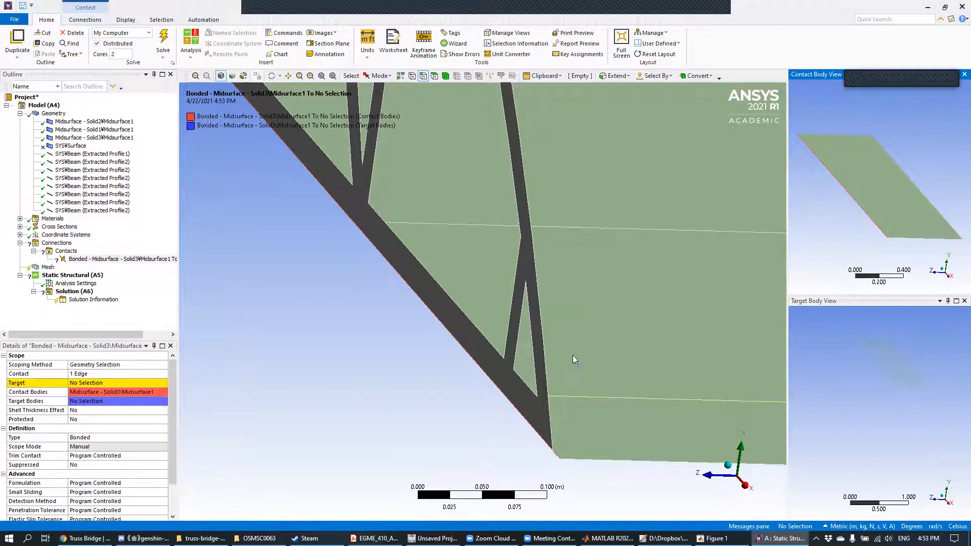
middle_click_drag(558, 348, 389, 335)
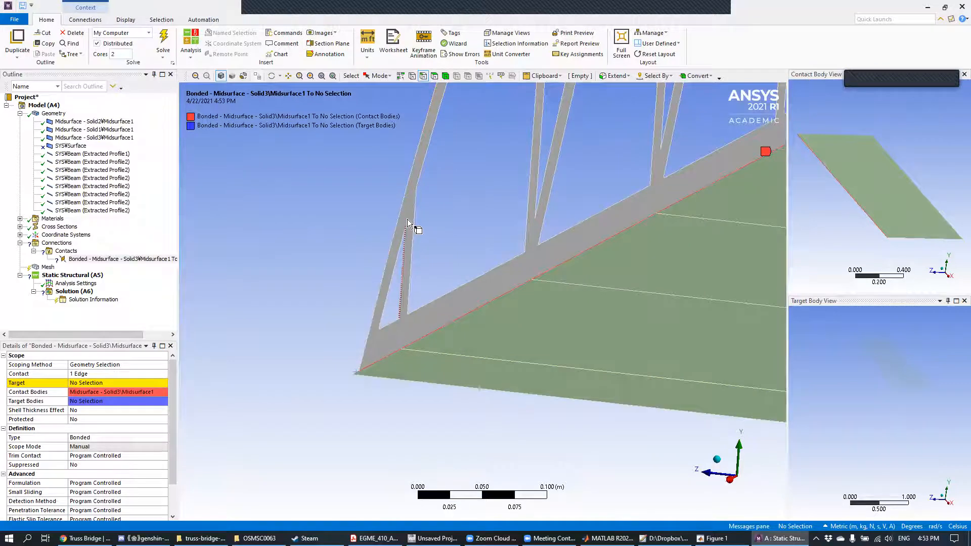
left_click(435, 77)
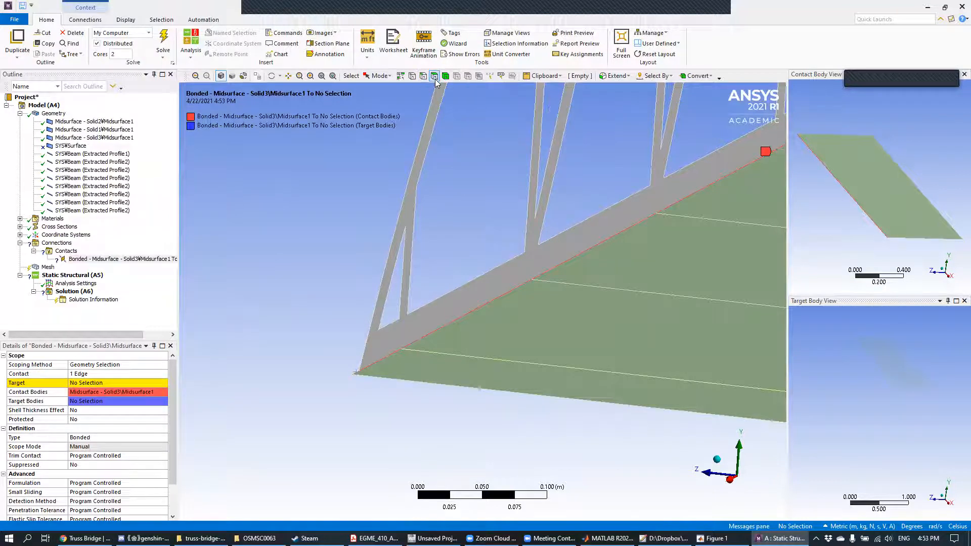
left_click(419, 174)
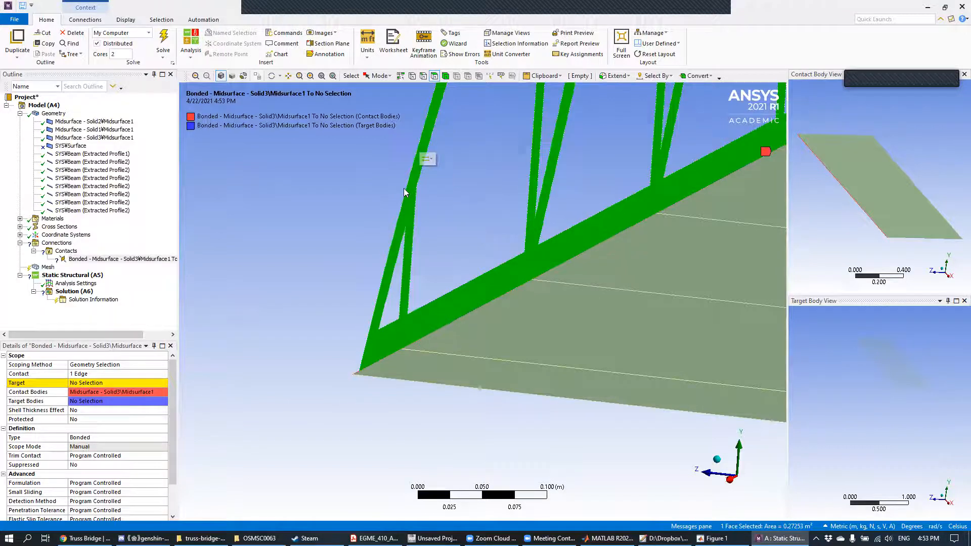
left_click(93, 383)
left_click(91, 384)
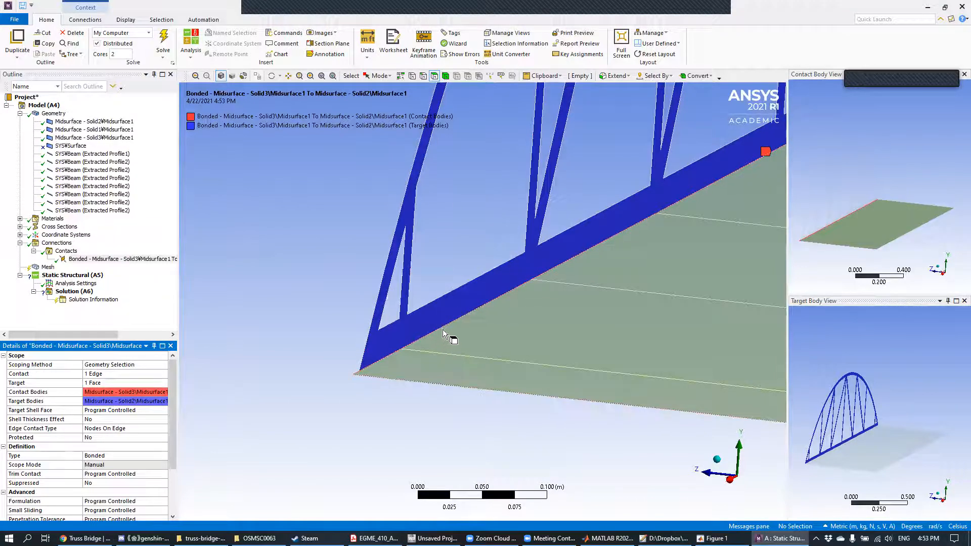
Step: Insert a second manual contact region in the Contacts group
middle_click_drag(438, 317, 366, 315)
mouse_move(499, 263)
middle_mouse_down()
mouse_move(342, 258)
mouse_move(490, 288)
mouse_move(486, 278)
mouse_move(450, 293)
mouse_move(449, 409)
mouse_move(530, 389)
mouse_move(531, 403)
mouse_move(570, 340)
mouse_move(445, 327)
middle_mouse_up()
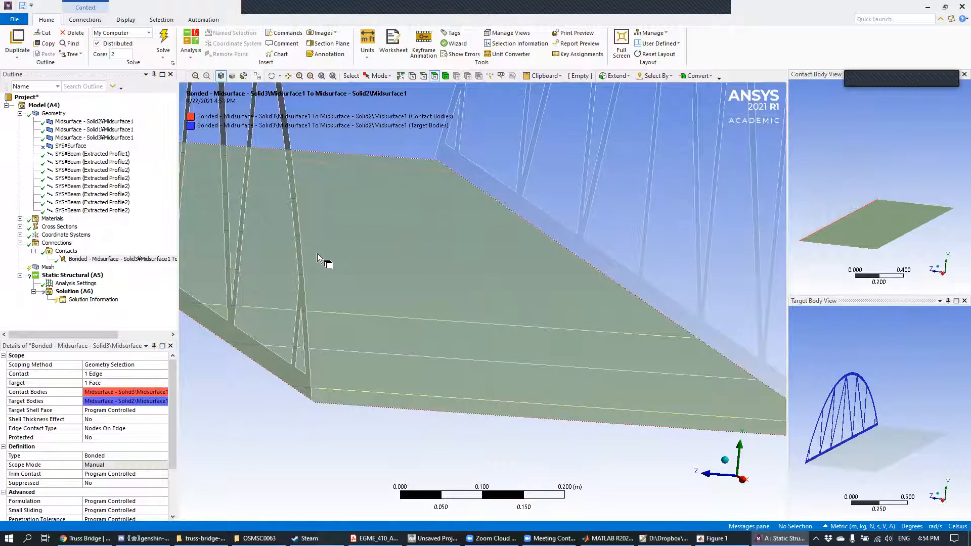
right_click(68, 251)
mouse_move(75, 258)
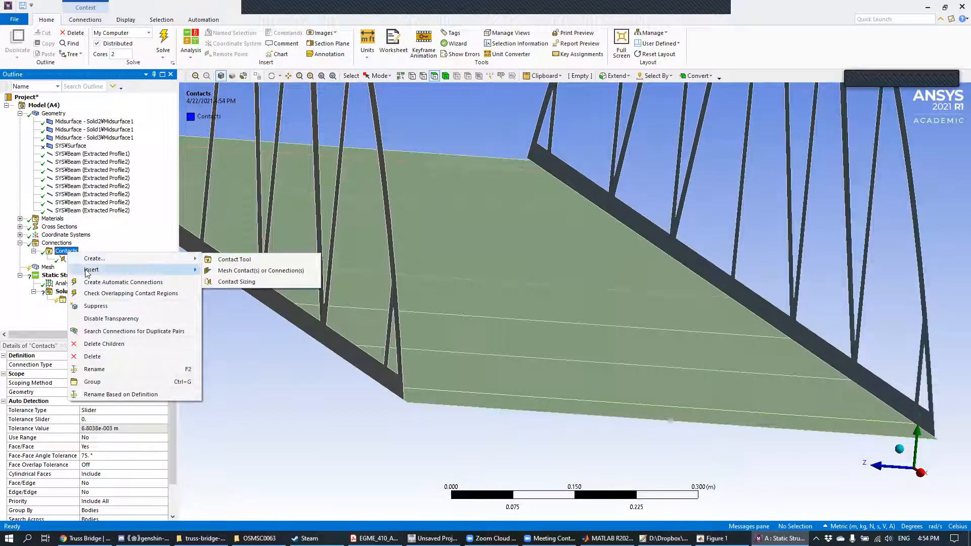
mouse_move(114, 273)
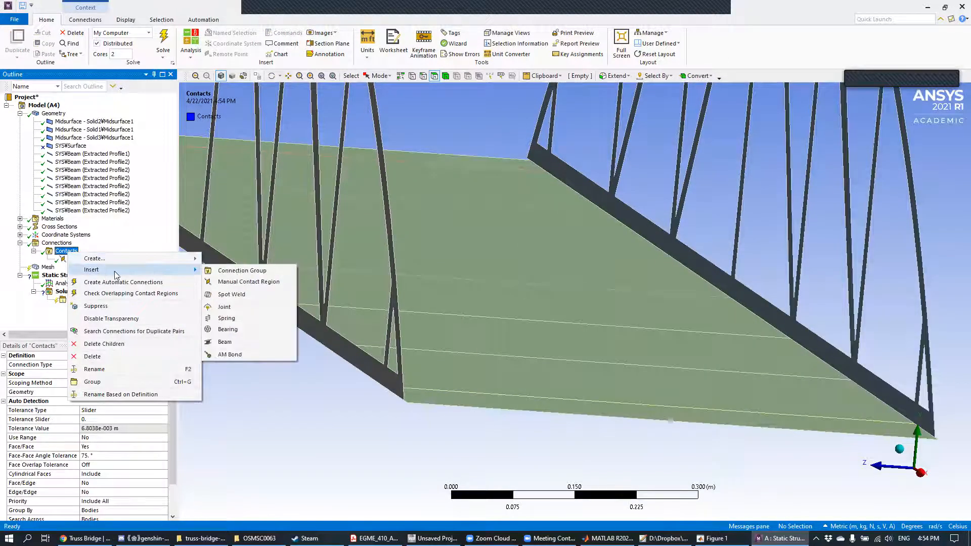
left_click(236, 283)
Step: Scope the second region's contact side to the deck midsurface's opposite long edge, along the Solid1 side truss
middle_click_drag(759, 354, 627, 353)
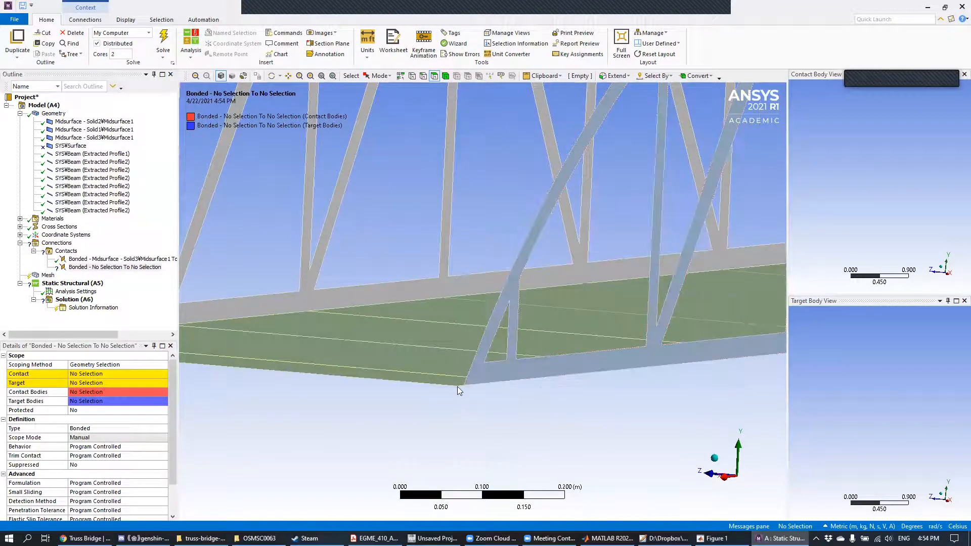
scroll(467, 397, "up", 2)
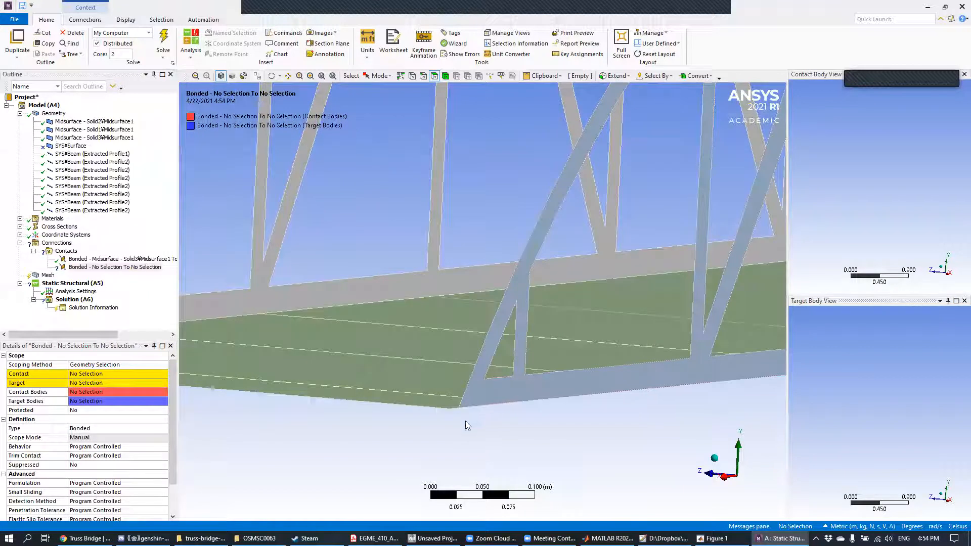
middle_click_drag(518, 431, 498, 436)
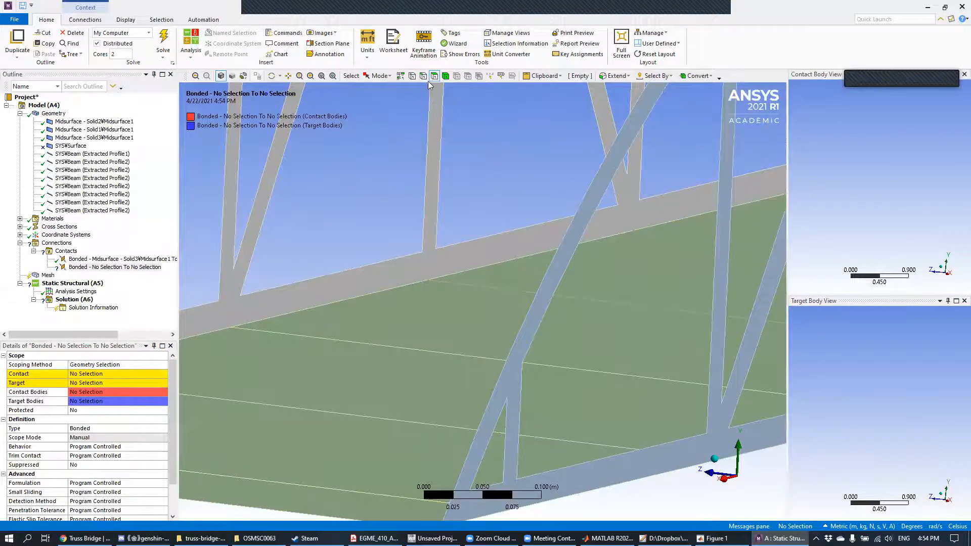
middle_click_drag(503, 308, 555, 96, "ctrl")
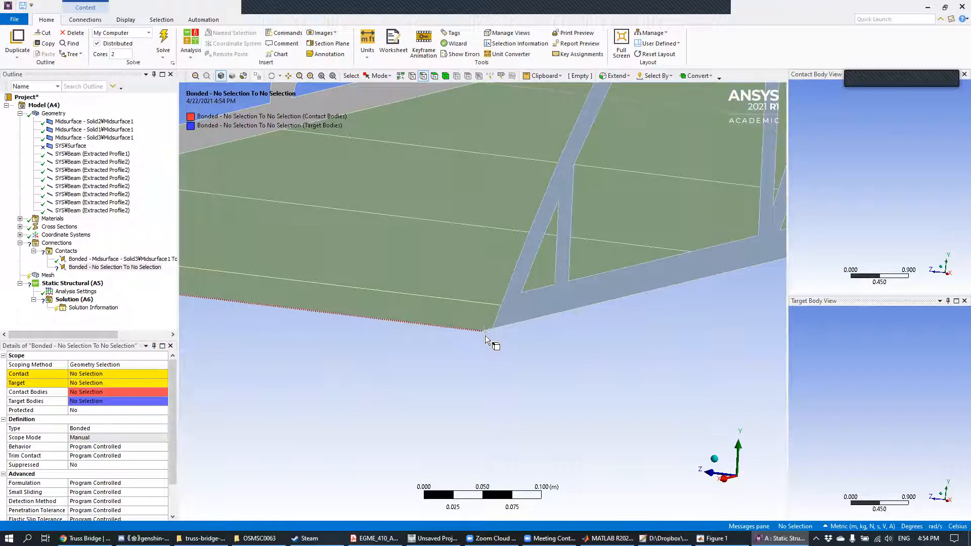
scroll(489, 336, "up", 3)
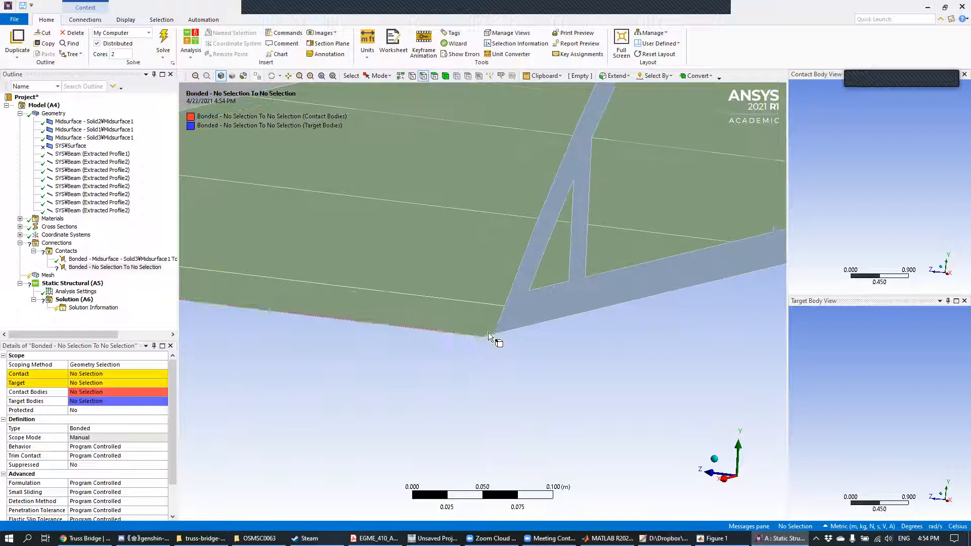
left_click(495, 363)
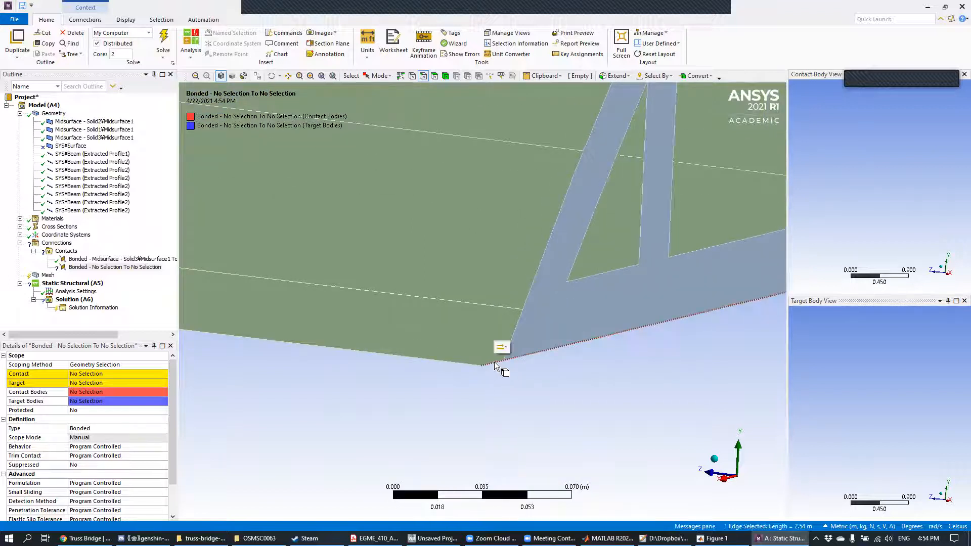
left_click(107, 376)
left_click(106, 375)
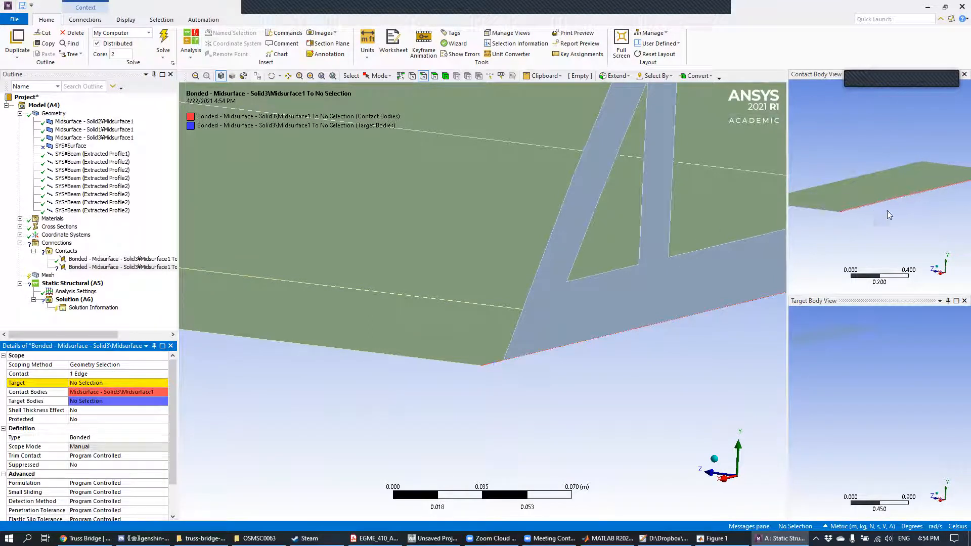
Step: Set the second bonded region's target to the face of the Midsurface - Solid1 side truss
middle_click_drag(863, 208, 863, 211)
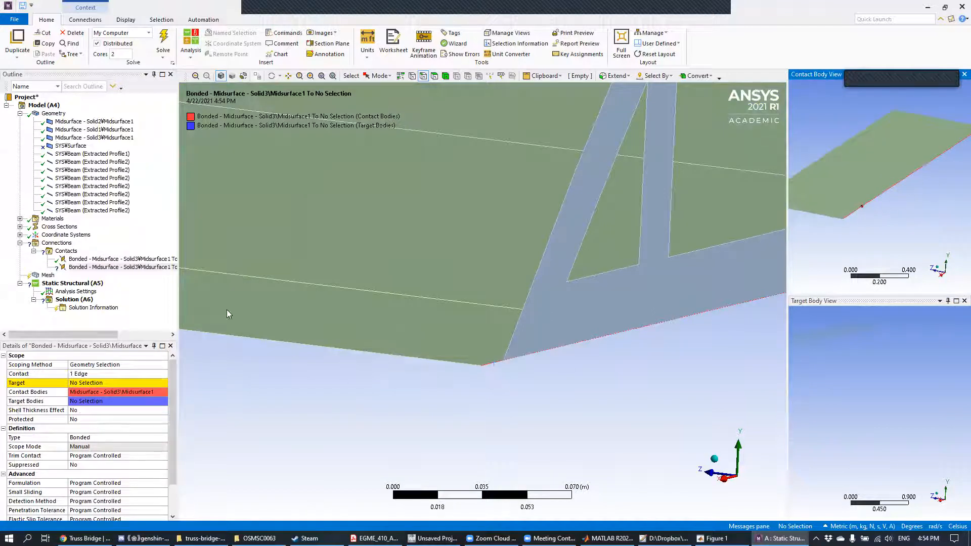
left_click(434, 76)
left_click(553, 308)
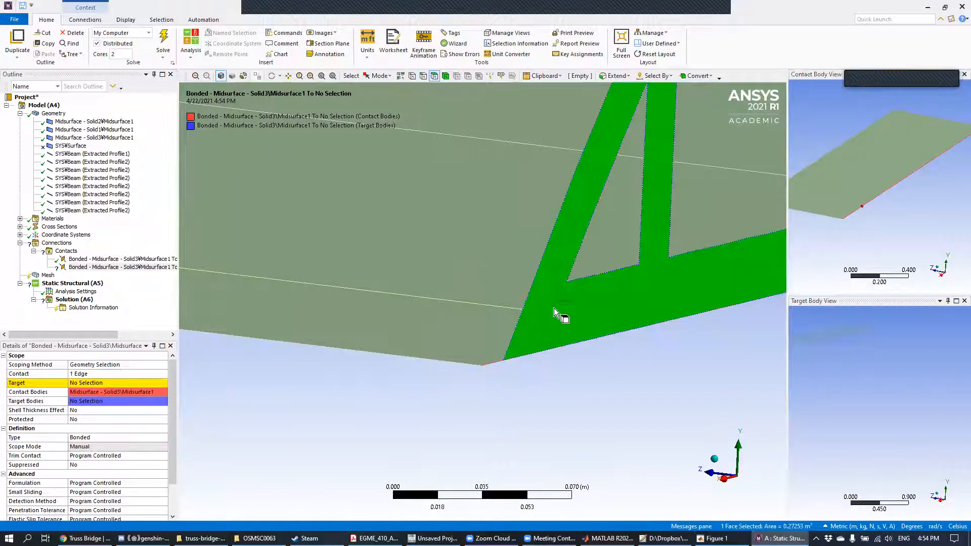
left_click(105, 383)
left_click(82, 383)
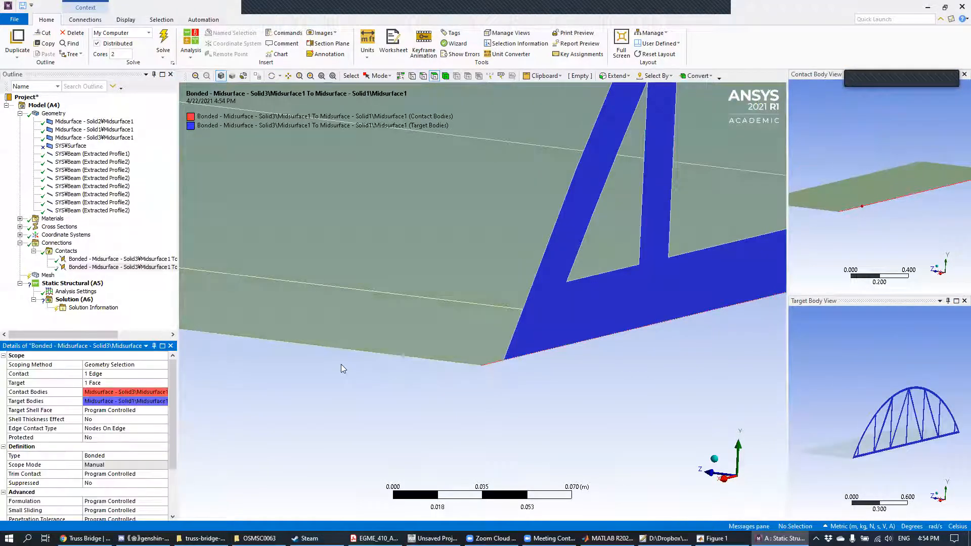
Step: Insert a third manual contact region in the Contacts group
middle_click_drag(552, 281, 592, 278)
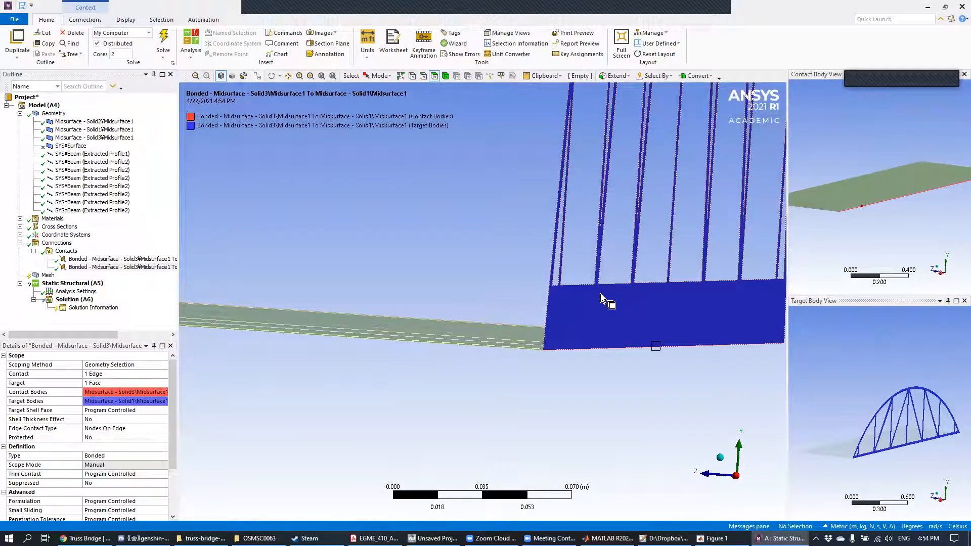
mouse_move(478, 230)
middle_mouse_down()
mouse_move(497, 256)
mouse_move(503, 296)
middle_mouse_up()
mouse_move(591, 326)
middle_mouse_down("ctrl")
mouse_move(734, 247)
mouse_move(711, 259)
middle_mouse_up("ctrl")
mouse_move(563, 323)
middle_mouse_down()
mouse_move(542, 319)
mouse_move(555, 317)
middle_mouse_up()
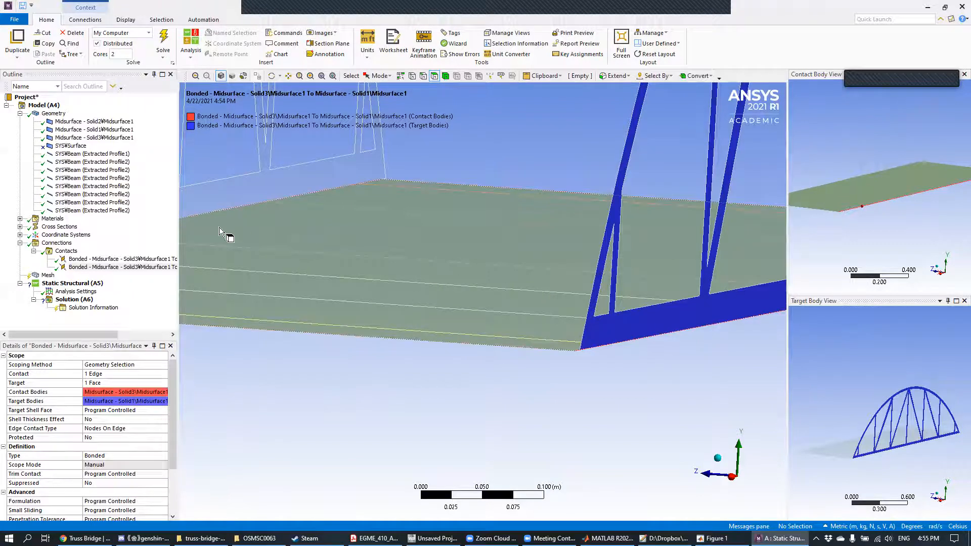
right_click(66, 251)
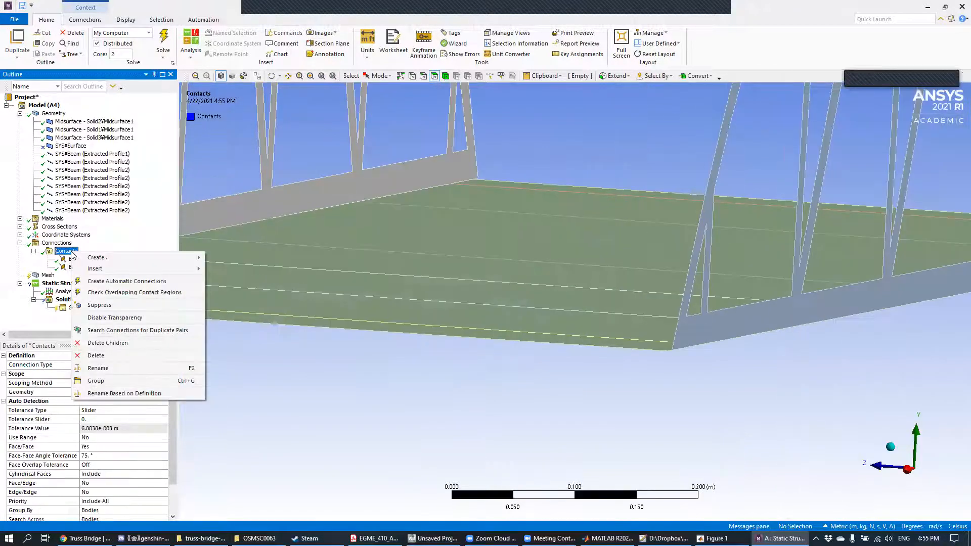
left_click(240, 289)
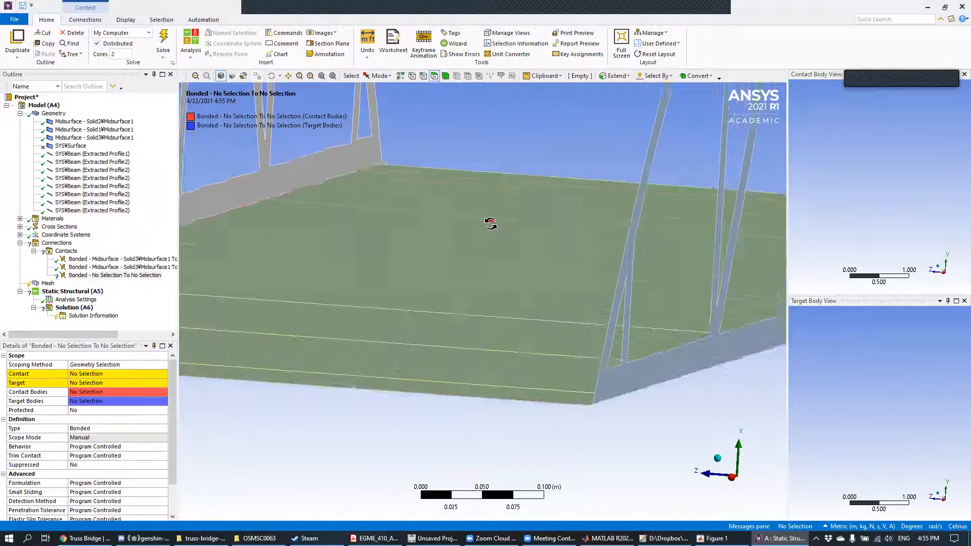
Step: Scope the third bonded region's contact side to the face of the deck midsurface, Midsurface - Solid3
scroll(493, 227, "up", 5)
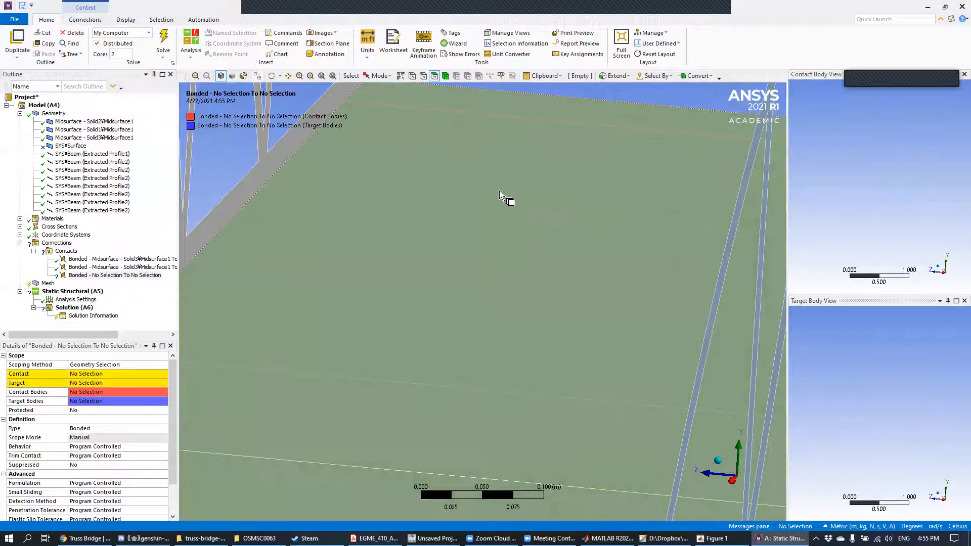
scroll(389, 382, "down", 5)
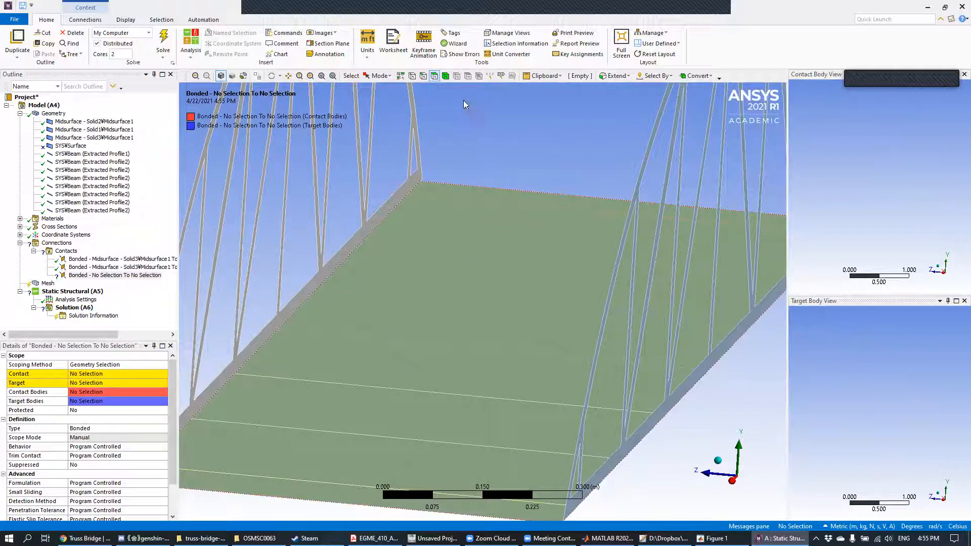
left_click(481, 223)
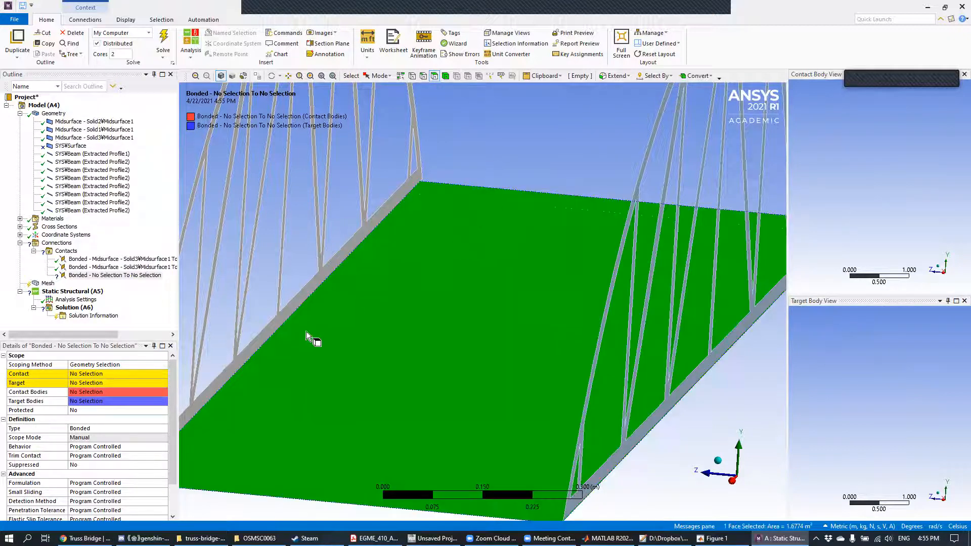
left_click(96, 383)
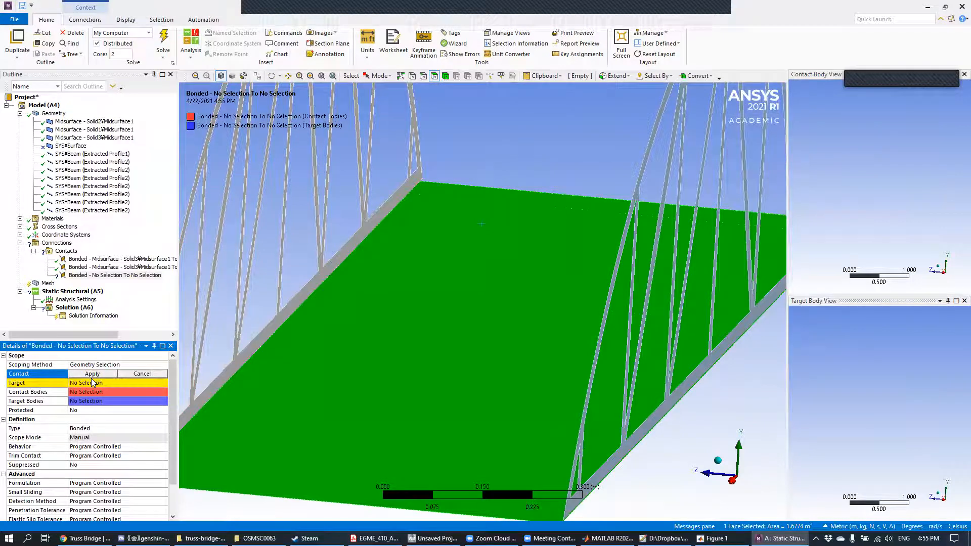
left_click(92, 375)
left_click(93, 373)
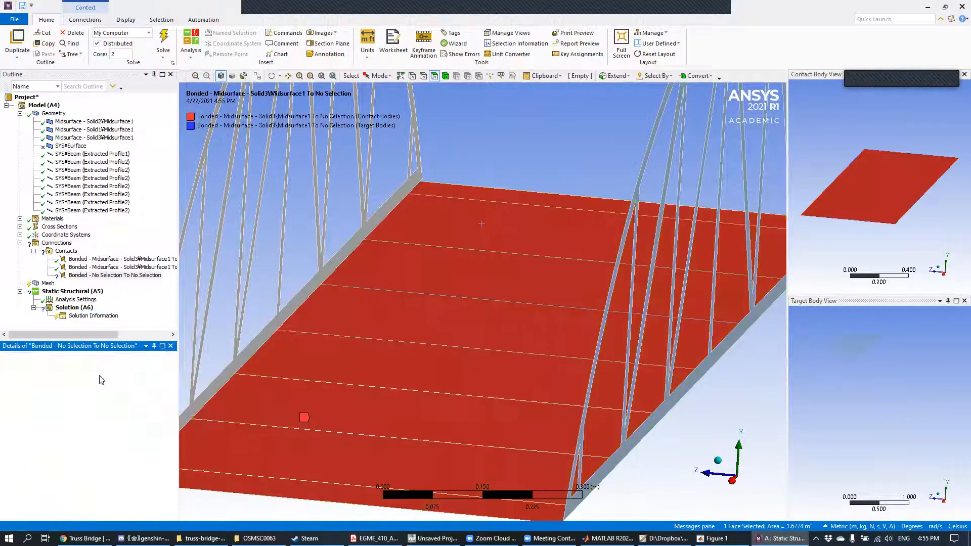
Step: Set the third bonded region's target to the seven cross-beam edges running across the underside of the deck
mouse_move(512, 293)
middle_mouse_down()
mouse_move(514, 276)
mouse_move(515, 284)
middle_mouse_up()
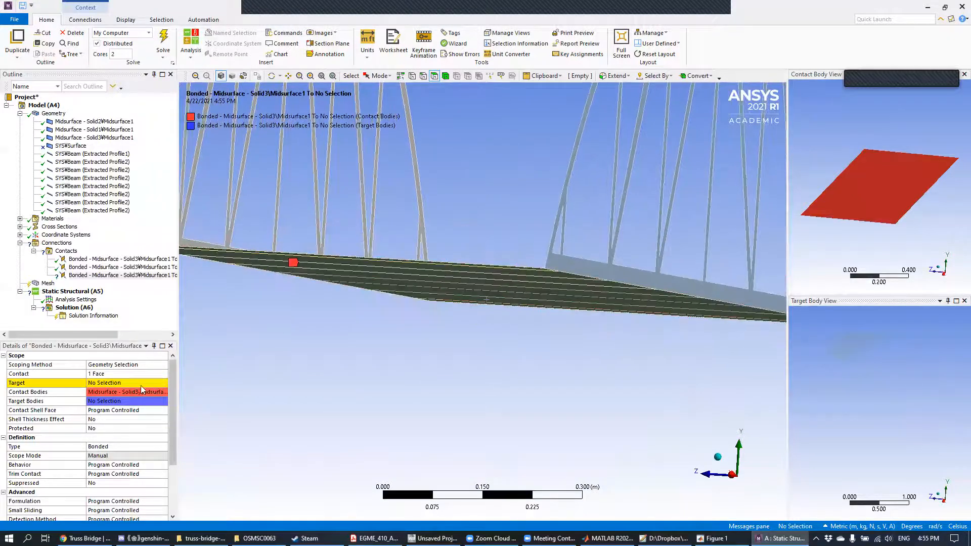
left_click(425, 77)
middle_click_drag(461, 304, 477, 273)
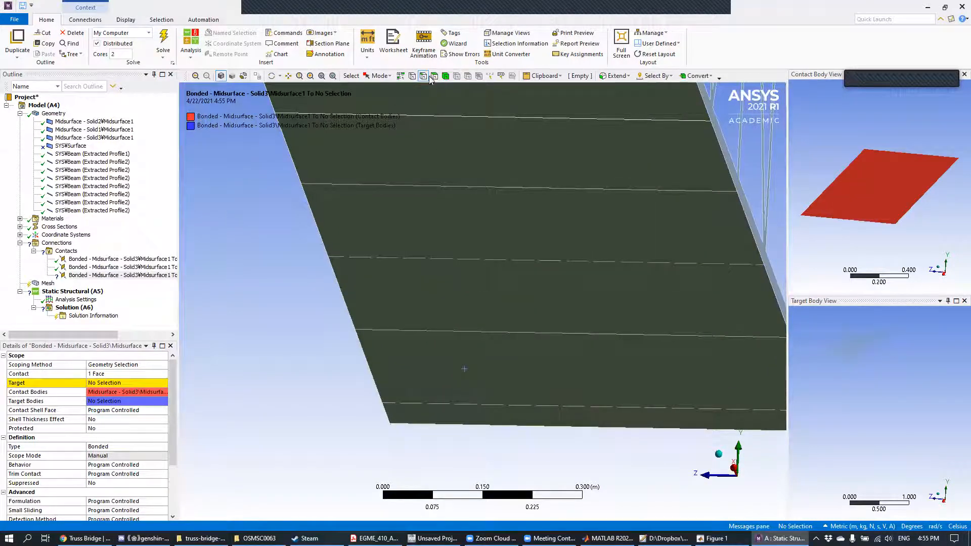
left_click(573, 406)
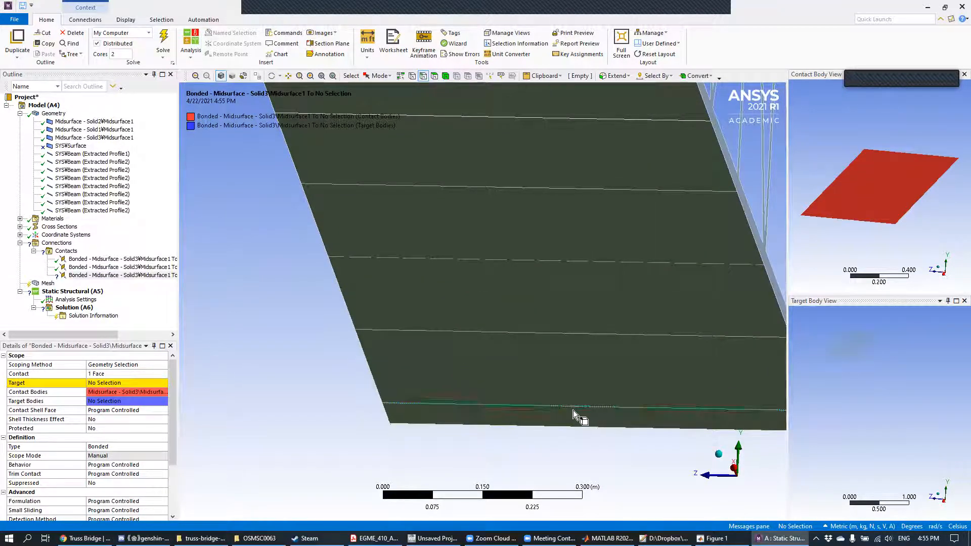
left_click(644, 334, "ctrl")
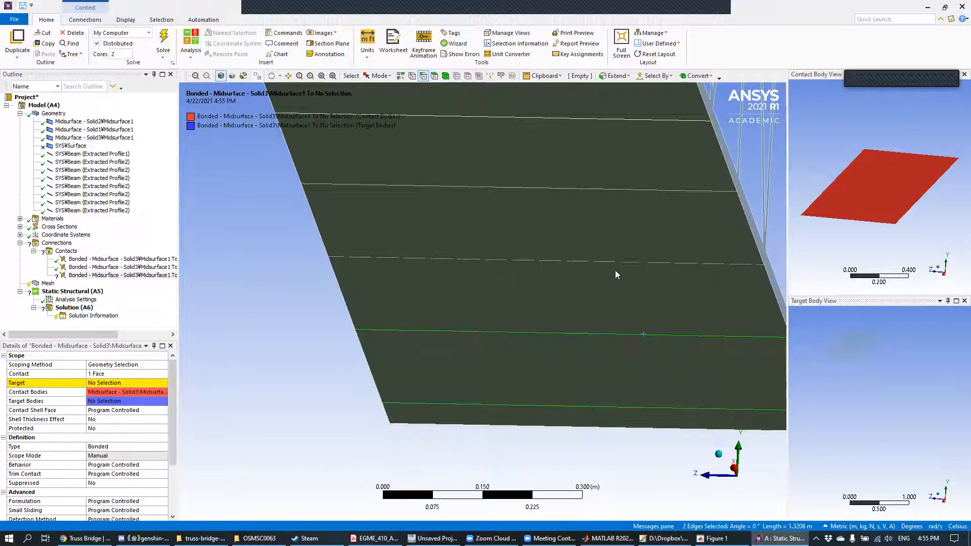
left_click(614, 263, "ctrl")
left_click(605, 188, "ctrl")
left_click(594, 117, "ctrl")
mouse_move(571, 147)
middle_mouse_down()
mouse_move(572, 161)
mouse_move(577, 130)
middle_mouse_up()
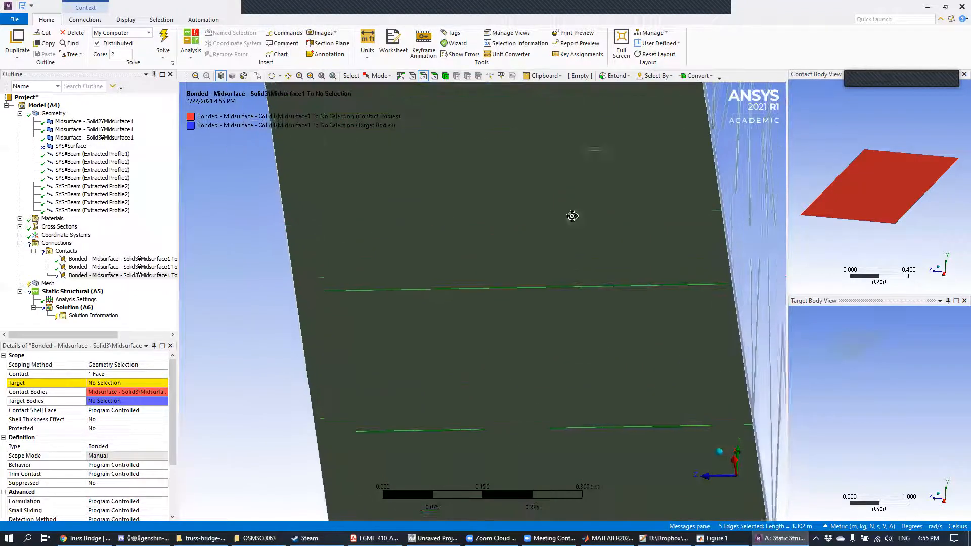
middle_click_drag(595, 405, 615, 372)
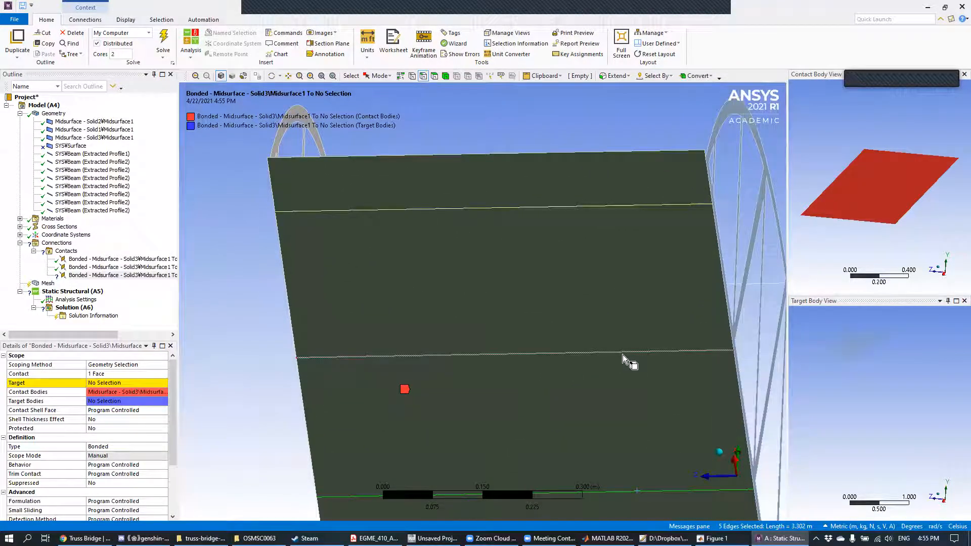
left_click(623, 354, "ctrl")
left_click(626, 205, "ctrl")
middle_click_drag(615, 310, 602, 233)
scroll(607, 371, "down", 9)
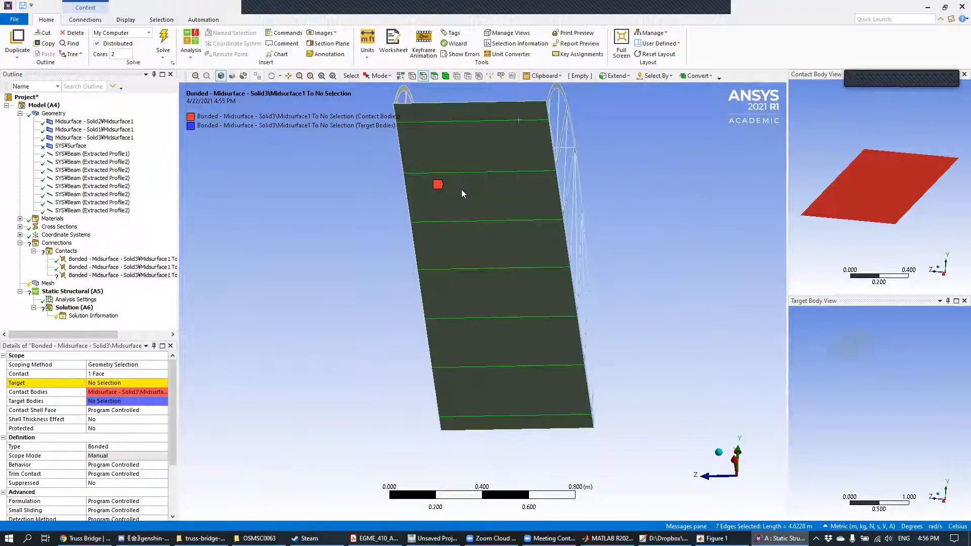
left_click(100, 385)
left_click(101, 383)
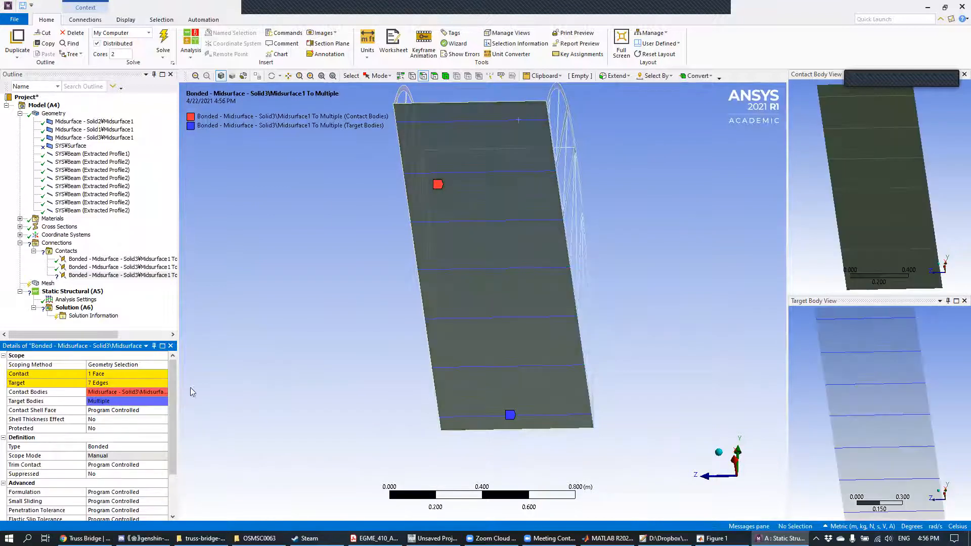
Step: Flip contact and target on the third bonded region so the beam edges are the contact and the deck face is the target
middle_click_drag(444, 229, 428, 315)
scroll(432, 316, "up", 2)
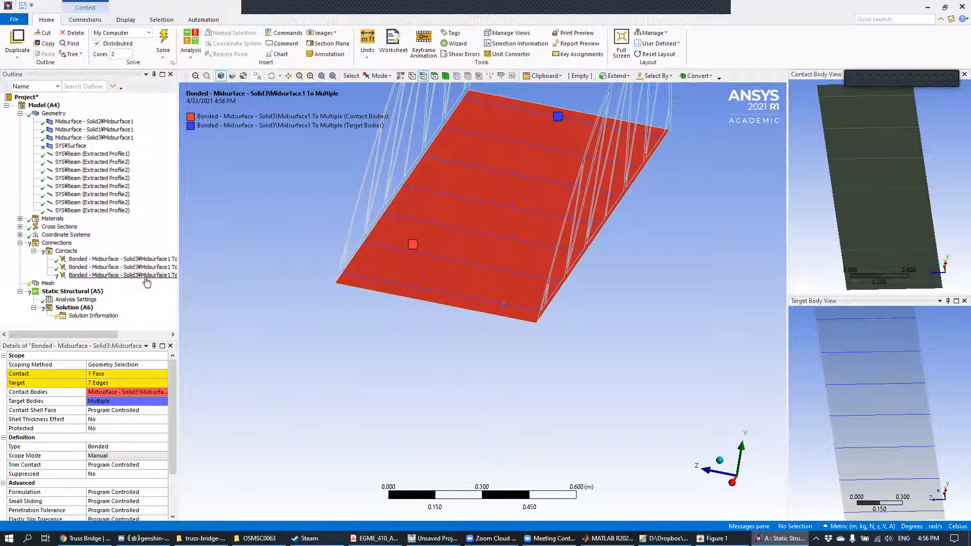
right_click(148, 276)
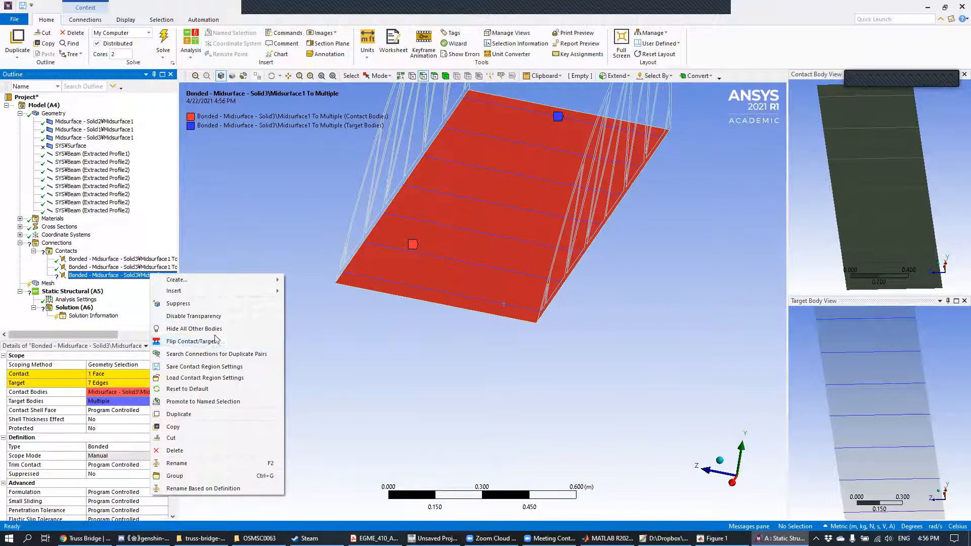
left_click(240, 346)
middle_click_drag(612, 357, 602, 345)
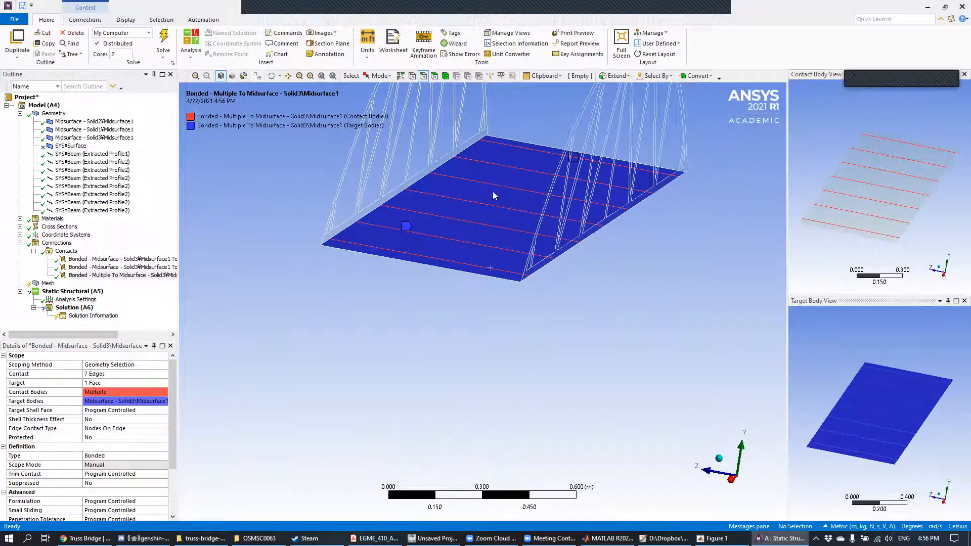
middle_click_drag(434, 266, 419, 280)
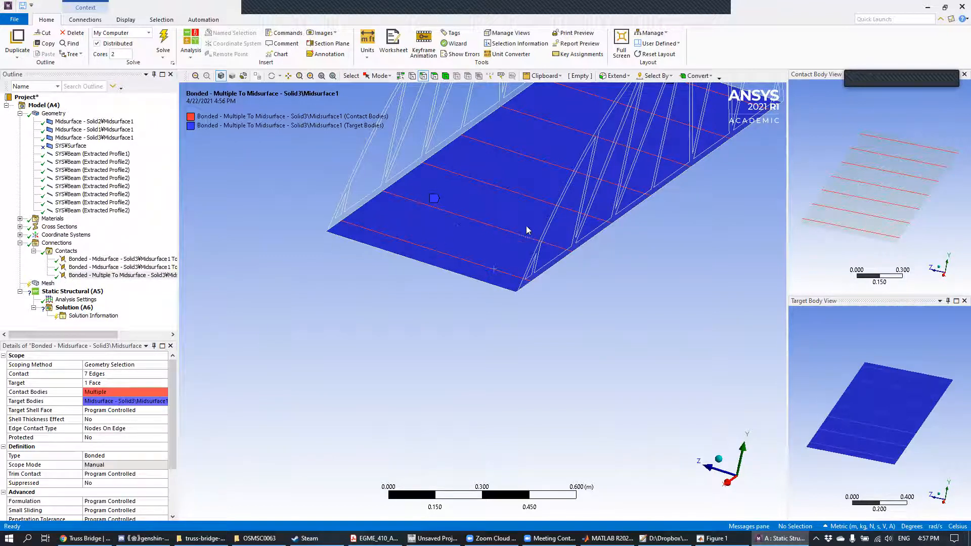
middle_click_drag(548, 260, 536, 411)
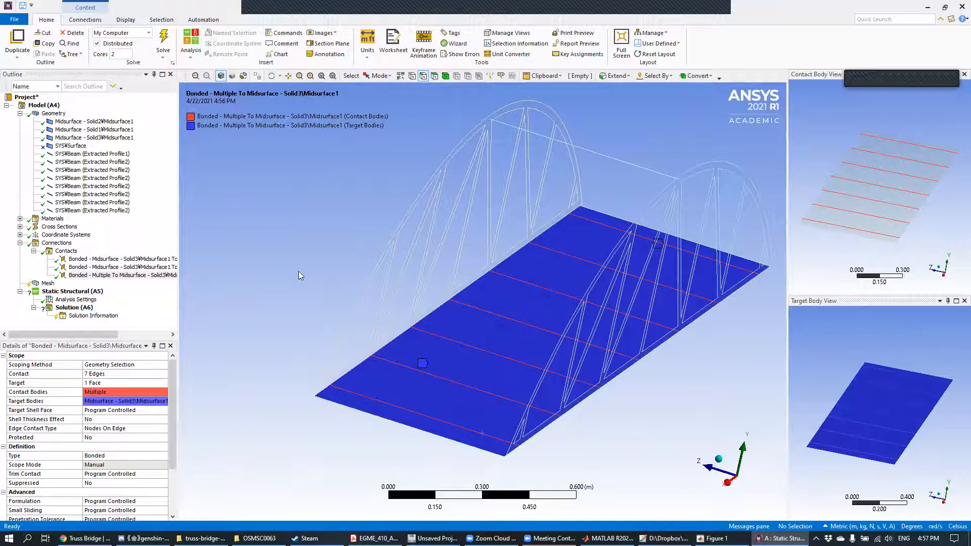
middle_click_drag(306, 206, 346, 218)
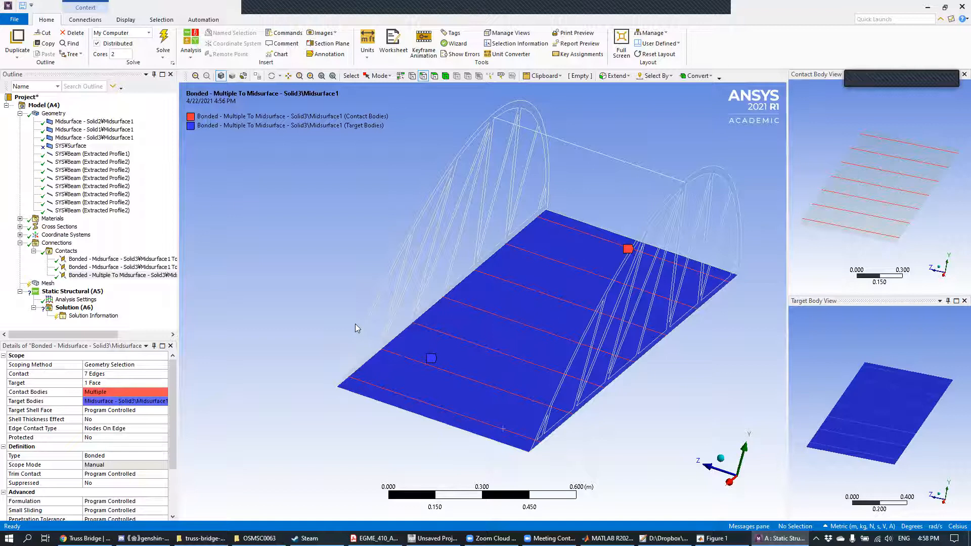
left_click(714, 26)
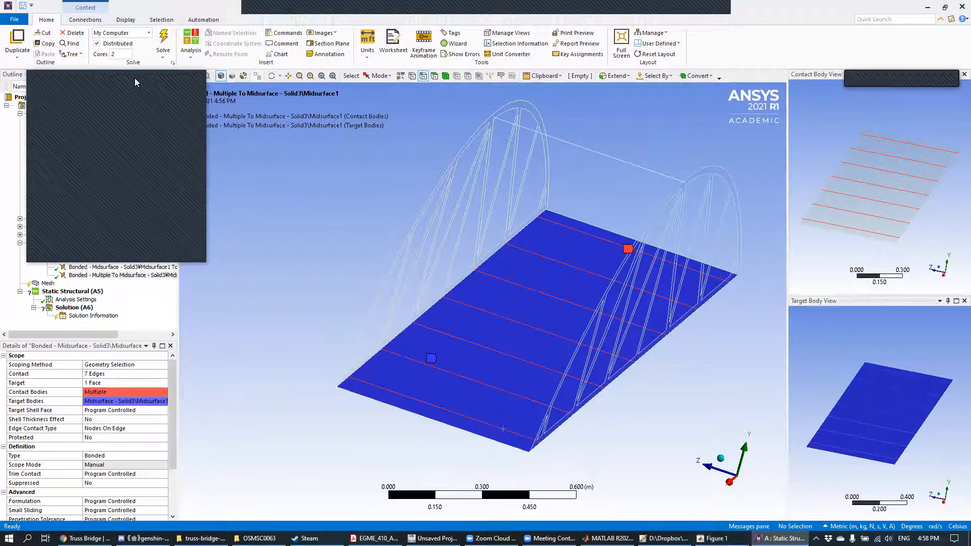
left_click(191, 79)
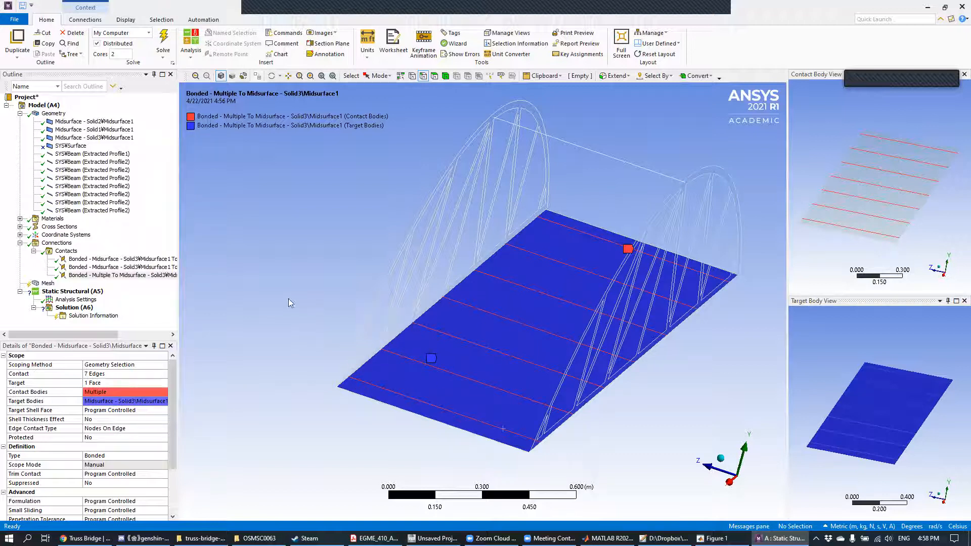
middle_click_drag(431, 232, 364, 238)
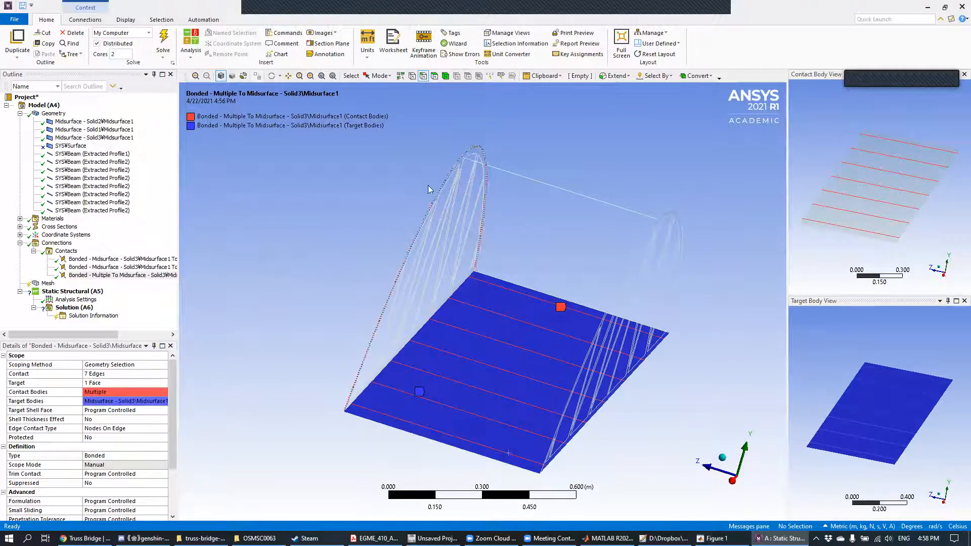
Step: Insert a fourth manual contact region in the Contacts group
right_click(65, 253)
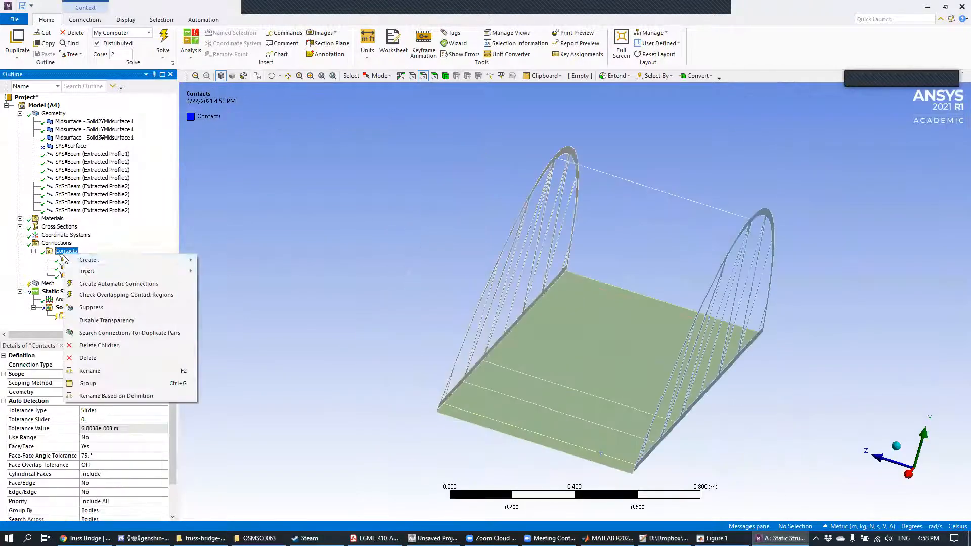
mouse_move(93, 261)
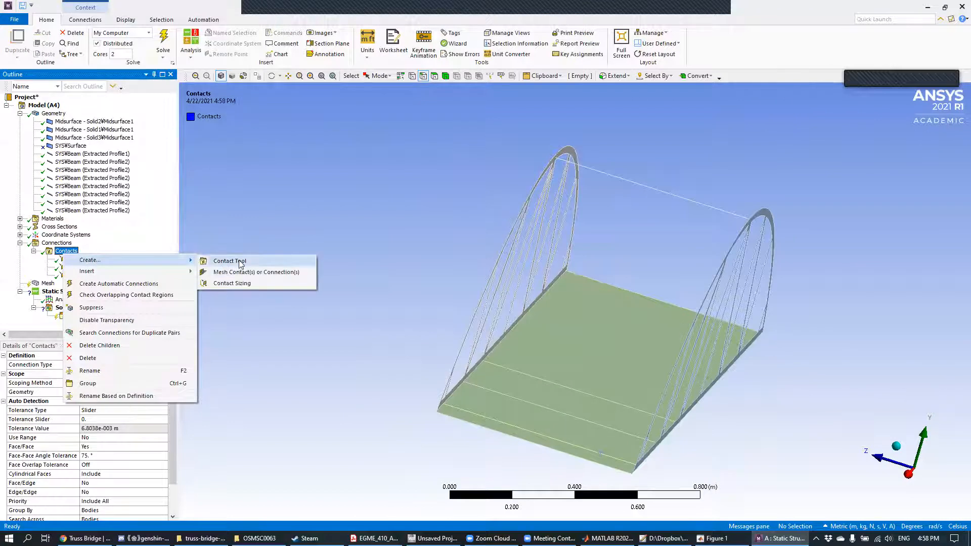
mouse_move(182, 273)
left_click(232, 283)
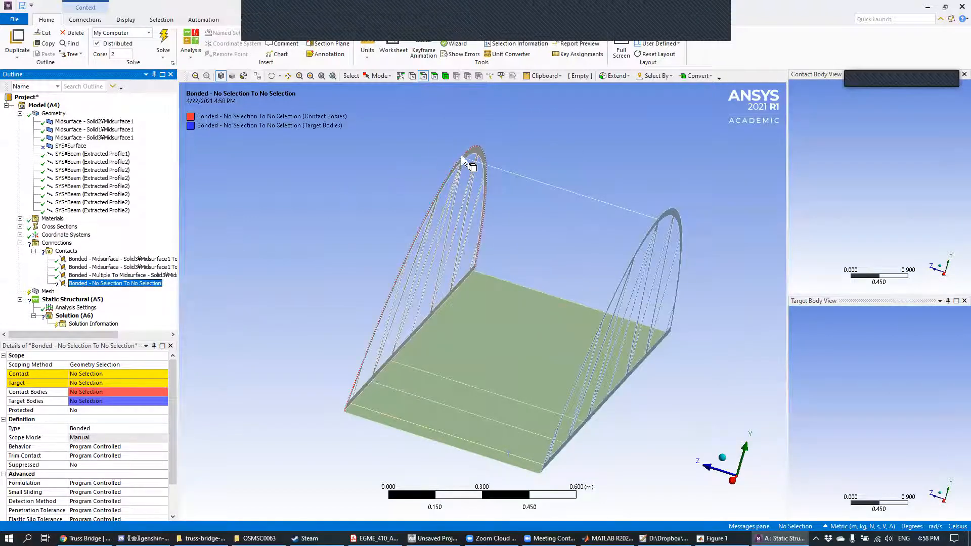
left_click(730, 37)
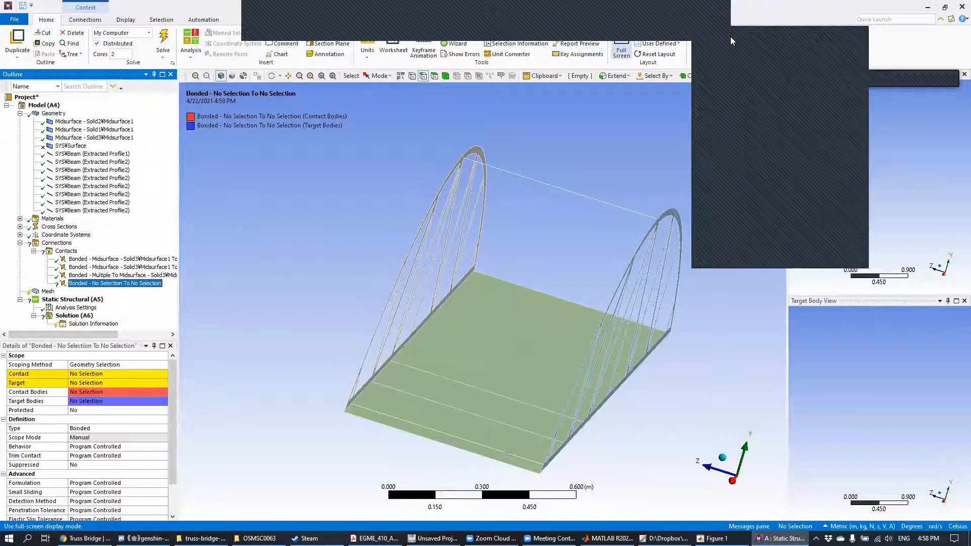
left_click(201, 85)
Step: Hide the deck body, Midsurface - Solid3, and return to the unscoped fourth bonded region
middle_click_drag(430, 206, 368, 238)
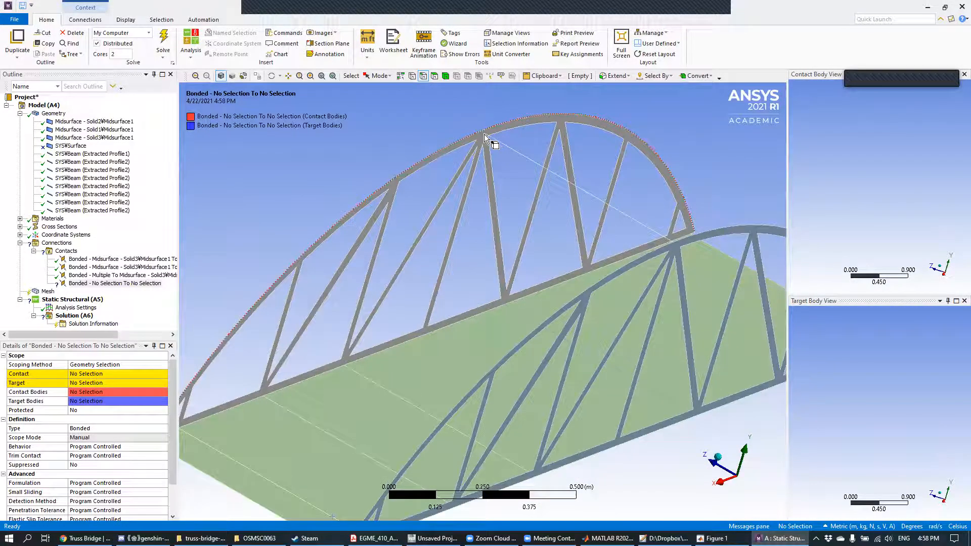
scroll(468, 129, "up", 2)
scroll(466, 179, "up", 2)
middle_click_drag(458, 163, 500, 277, "ctrl")
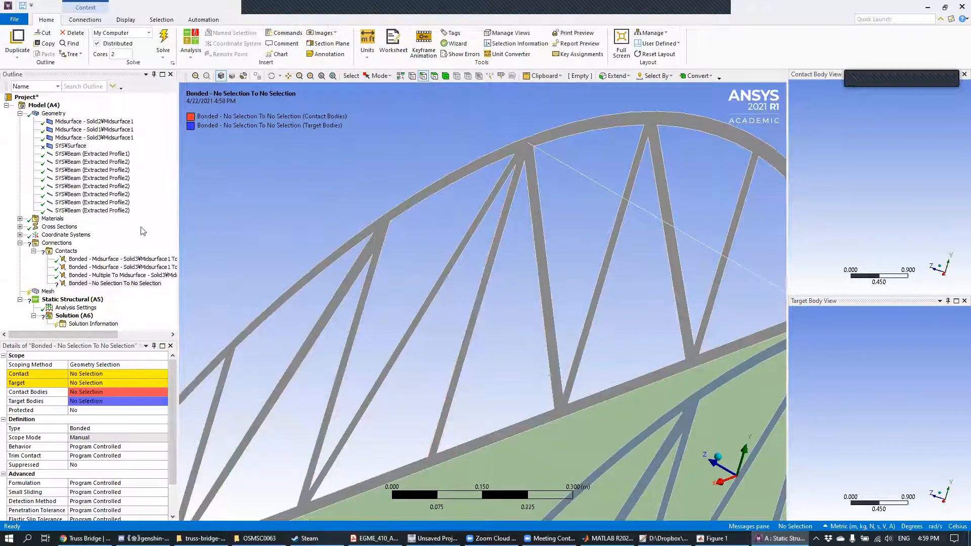
left_click(122, 137)
right_click(124, 140)
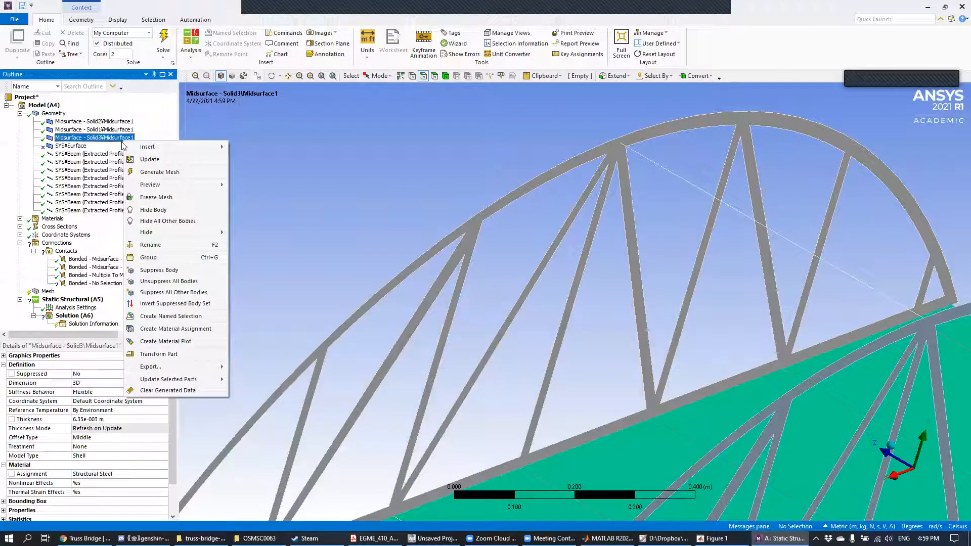
left_click(149, 210)
middle_click_drag(446, 251, 505, 289)
left_click(130, 283)
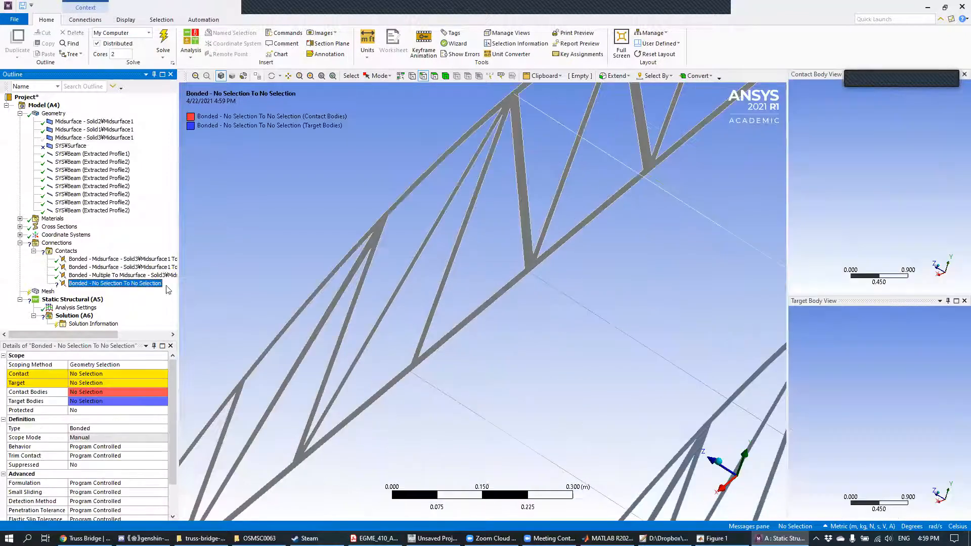
middle_click_drag(317, 239, 346, 197)
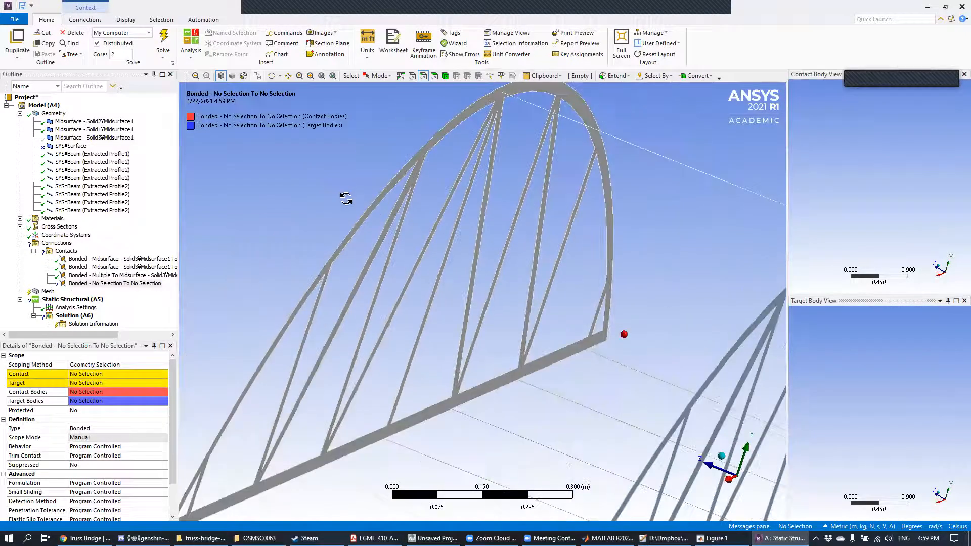
Step: Select the end vertex of the top cross beam where it meets the Solid2 truss arch
middle_click_drag(388, 242, 506, 103, "ctrl")
middle_click_drag(508, 101, 499, 100, "ctrl")
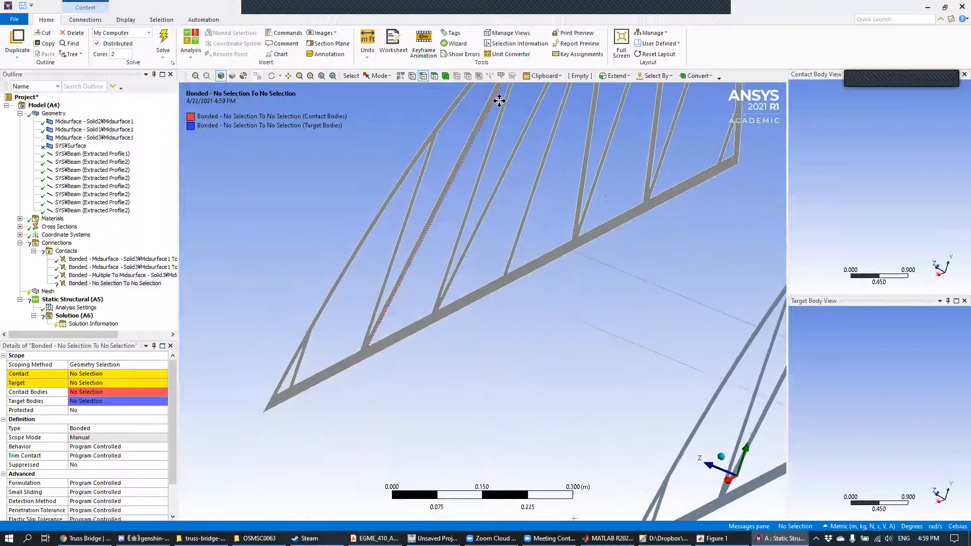
middle_click_drag(497, 140, 450, 176, "ctrl")
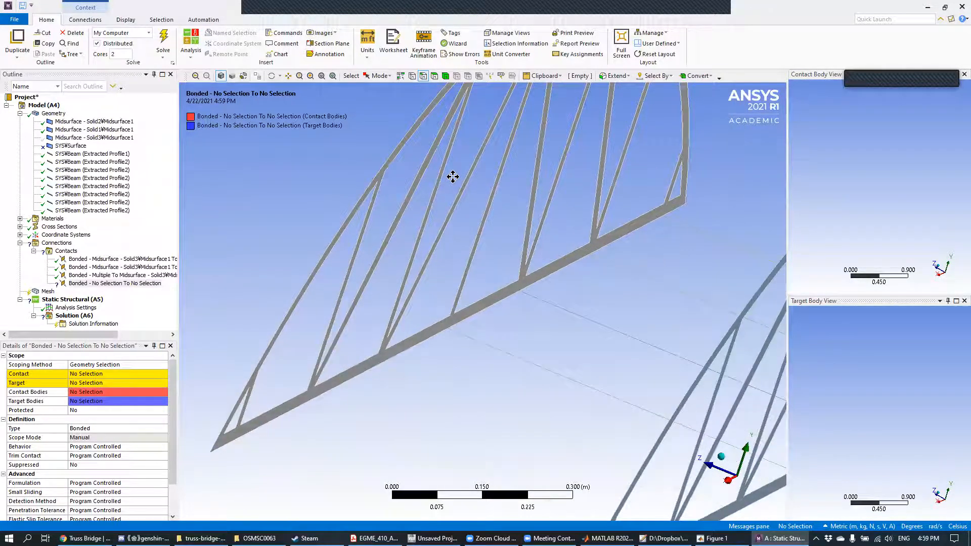
left_click(138, 276)
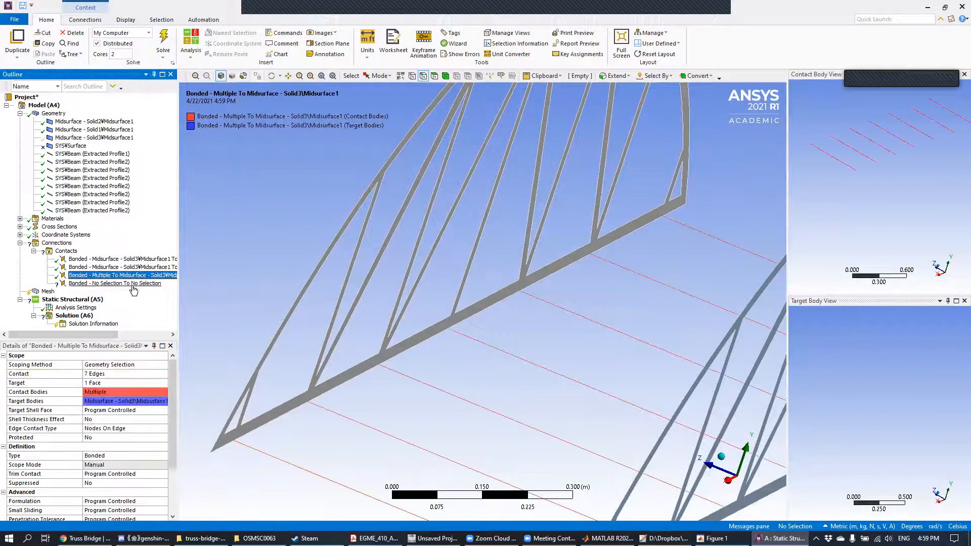
left_click(135, 284)
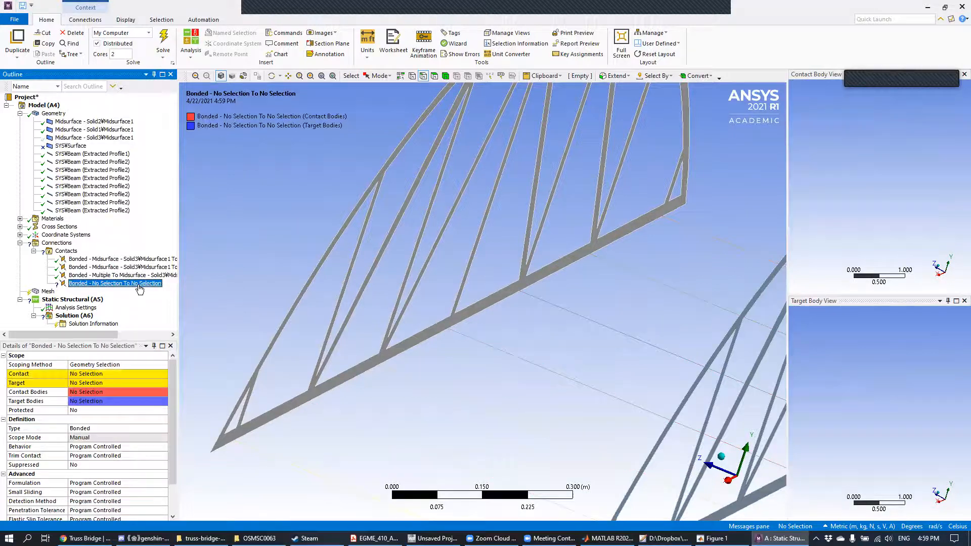
left_click(412, 76)
middle_click_drag(500, 167, 435, 386, "ctrl")
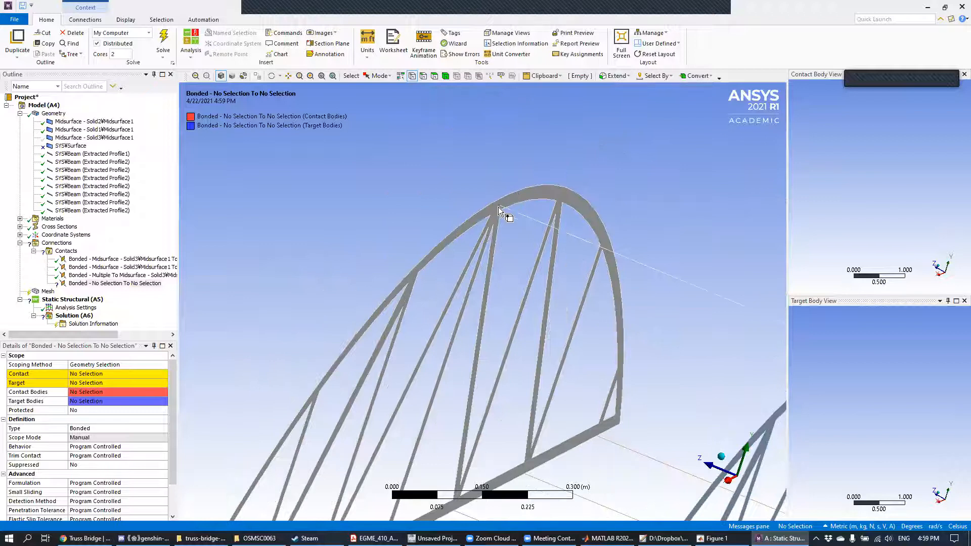
left_click(501, 206)
scroll(512, 220, "up", 3)
scroll(510, 218, "up", 1)
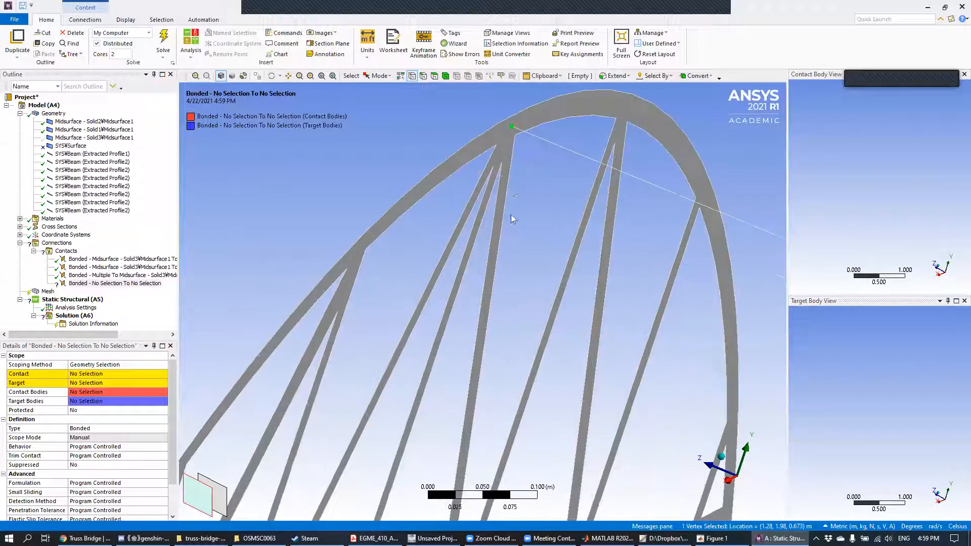
middle_click_drag(519, 146, 482, 282, "ctrl")
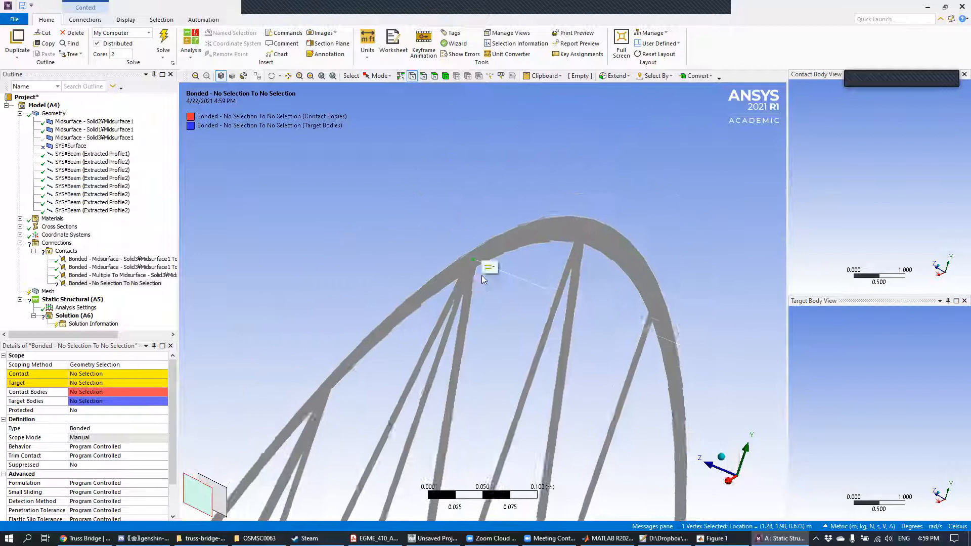
scroll(480, 279, "up", 4)
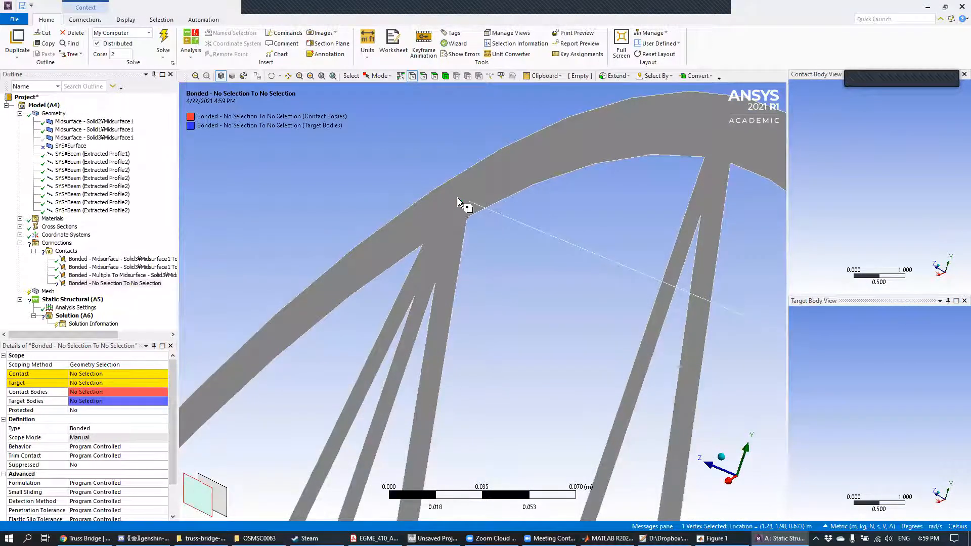
scroll(451, 224, "down", 4)
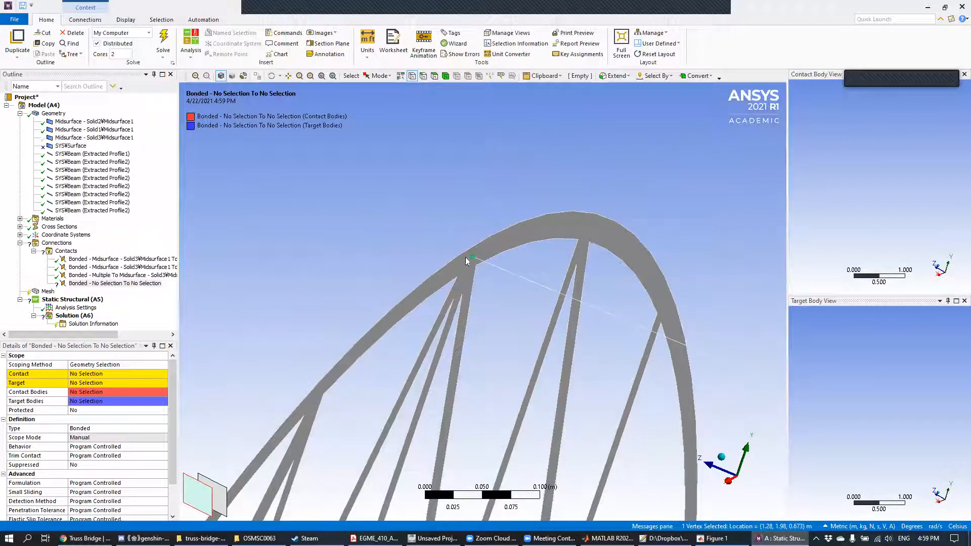
Step: Add the seven cross-beam end vertices along the Solid2 truss's bottom chord and assign all eight vertices as the fourth bonded region's contact
mouse_move(461, 263)
middle_mouse_down("ctrl")
mouse_move(539, 181)
mouse_move(602, 55)
middle_mouse_up("ctrl")
mouse_move(515, 266)
middle_mouse_down("ctrl")
mouse_move(599, 39)
mouse_move(618, 13)
middle_mouse_up("ctrl")
mouse_move(477, 220)
middle_mouse_down("ctrl")
mouse_move(662, 61)
mouse_move(706, 49)
middle_mouse_up("ctrl")
scroll(379, 333, "up", 4)
middle_click_drag(432, 292, 609, 243, "ctrl")
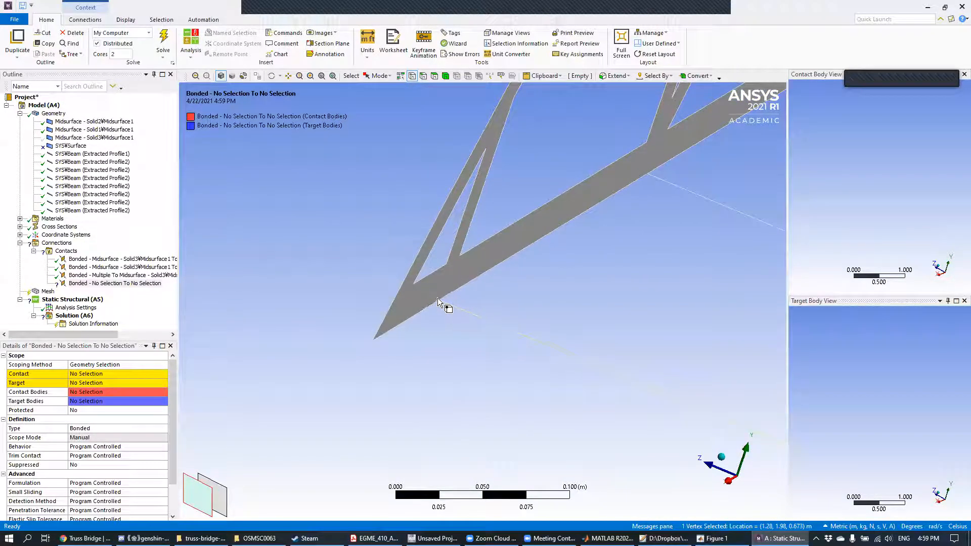
scroll(439, 306, "up", 5)
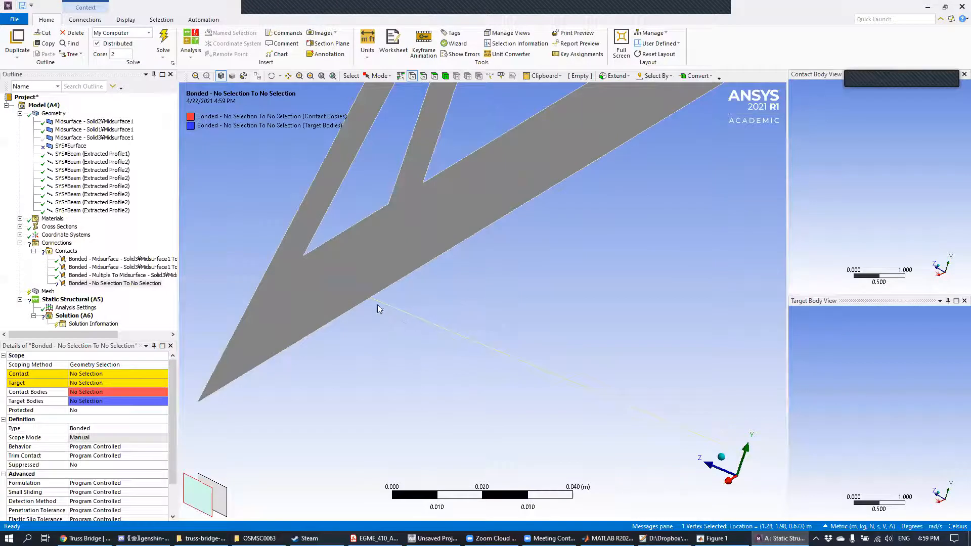
left_click(371, 299, "ctrl")
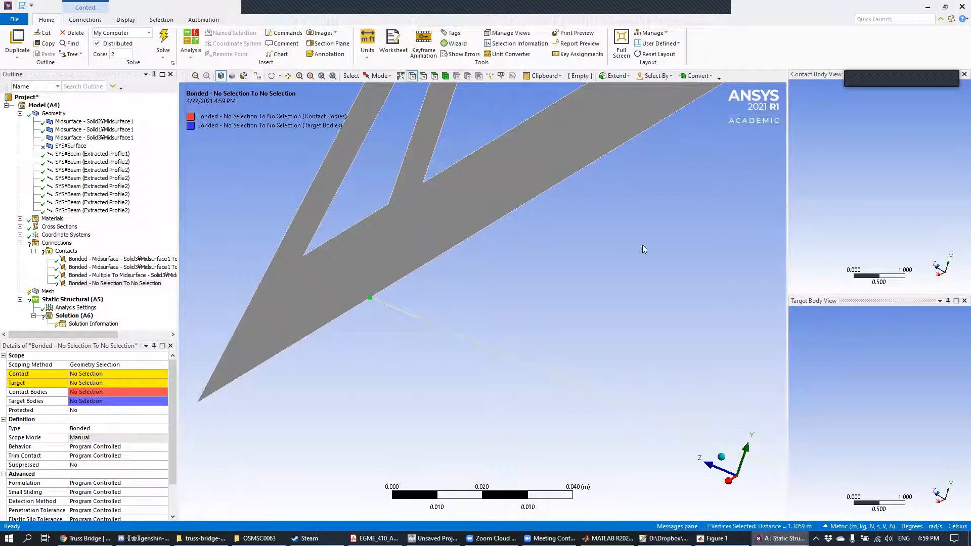
scroll(659, 239, "down", 4)
middle_click_drag(659, 239, 479, 410, "ctrl")
left_click(532, 293, "ctrl")
middle_click_drag(667, 246, 422, 425, "ctrl")
left_click(569, 303, "ctrl")
middle_click_drag(622, 279, 406, 412, "ctrl")
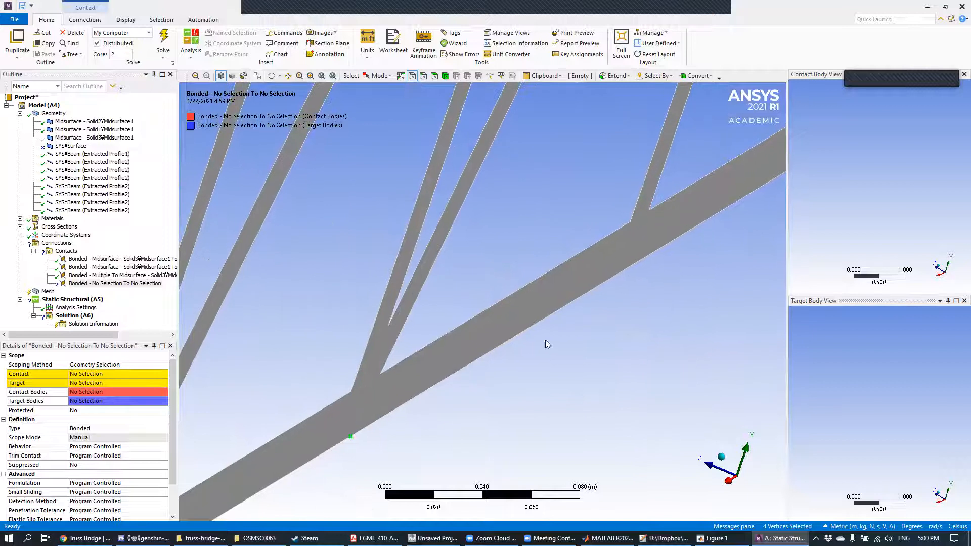
left_click(621, 272, "ctrl")
middle_click_drag(688, 254, 435, 441, "ctrl")
left_click(651, 286, "ctrl")
middle_click_drag(656, 290, 369, 433, "ctrl")
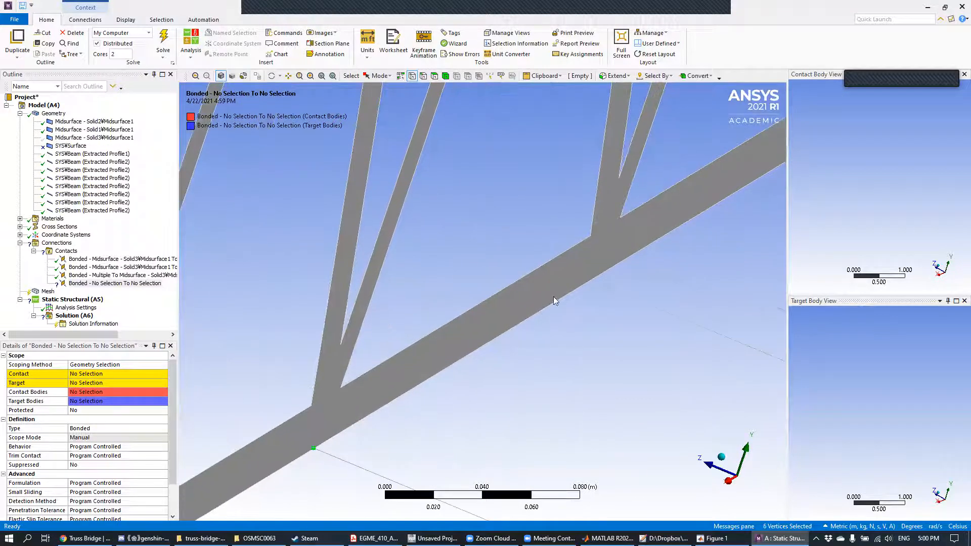
left_click(597, 278, "ctrl")
middle_click_drag(596, 278, 543, 277, "ctrl")
left_click(555, 274, "ctrl")
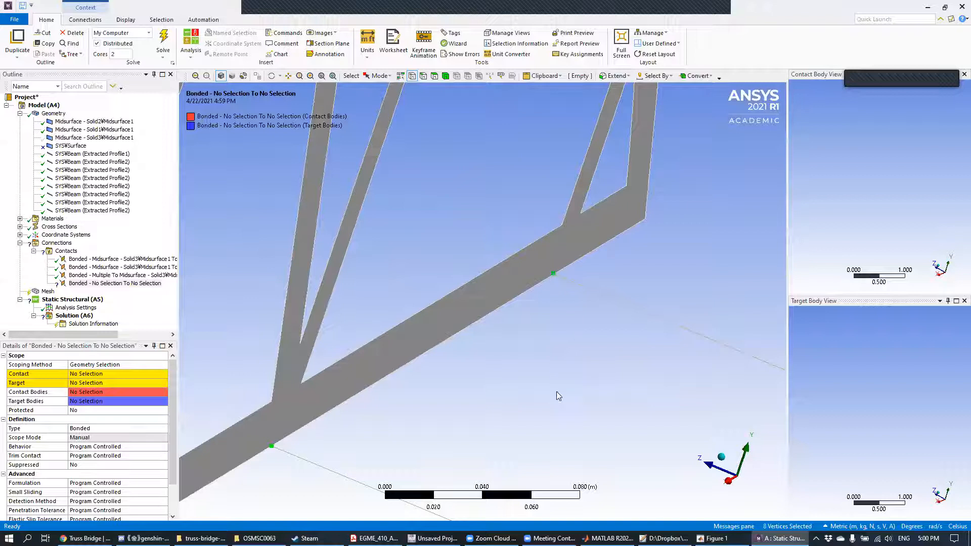
left_click(96, 373)
left_click(86, 374)
Step: Set the fourth bonded region's target to the face of the Solid2 side truss
scroll(526, 377, "down", 5)
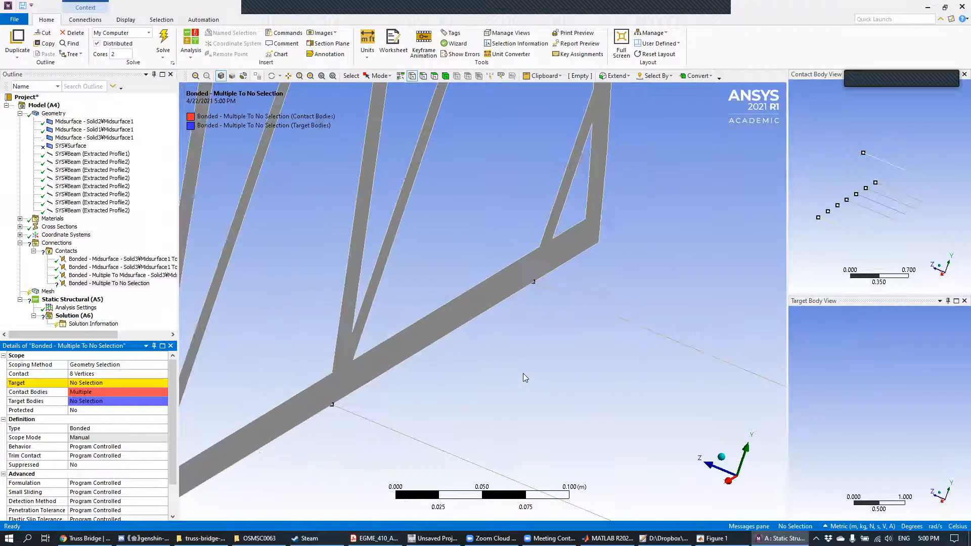
mouse_move(428, 370)
middle_mouse_down()
mouse_move(458, 347)
mouse_move(420, 376)
mouse_move(620, 282)
mouse_move(684, 269)
middle_mouse_up()
middle_click_drag(470, 373, 690, 224, "ctrl")
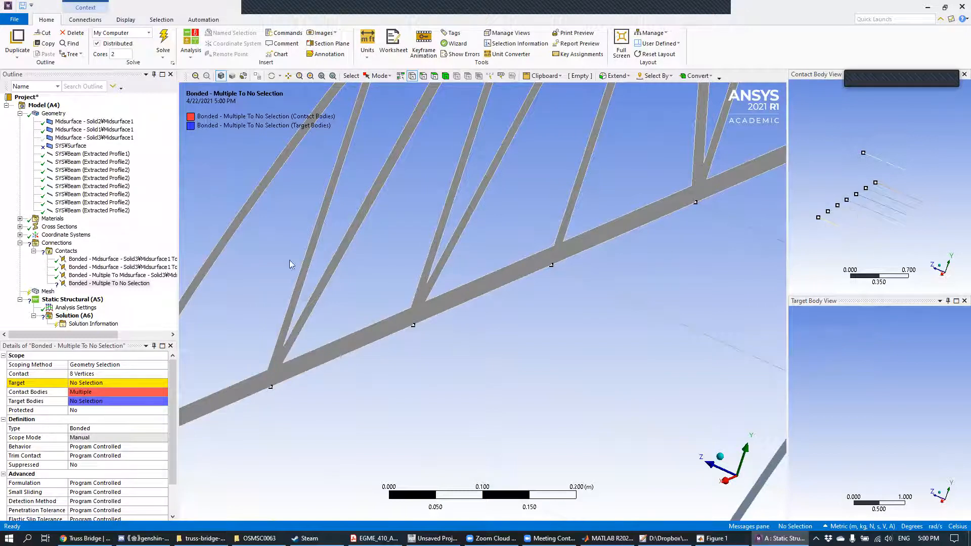
left_click(434, 76)
left_click(380, 187)
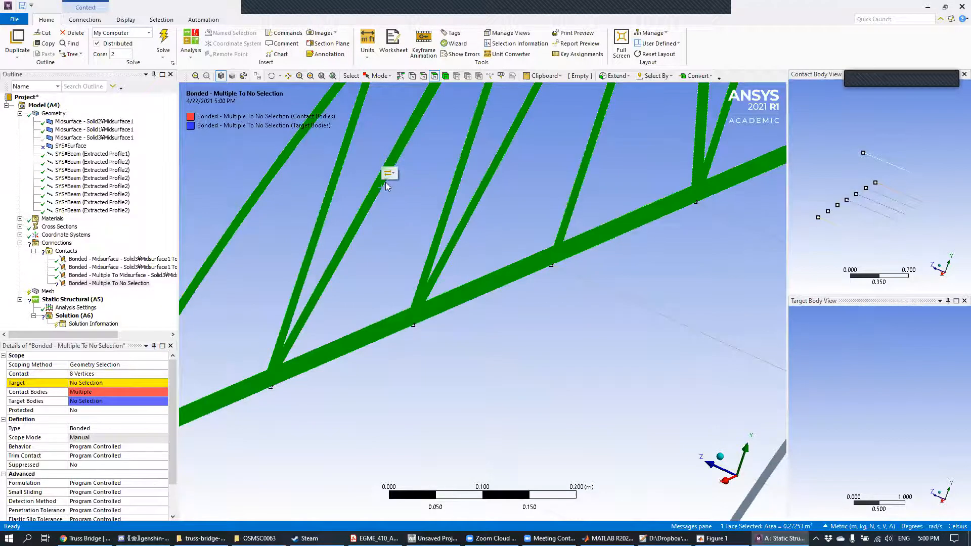
left_click(104, 383)
left_click(82, 383)
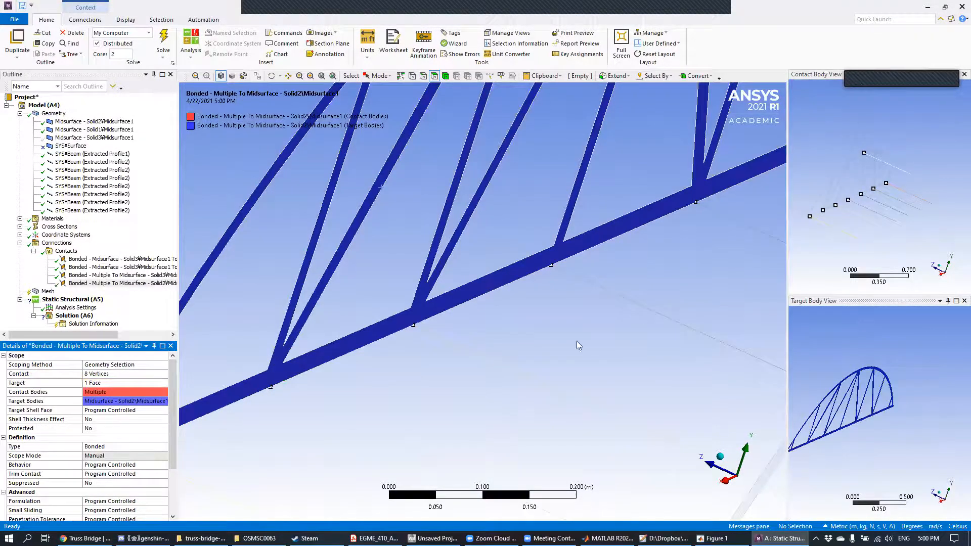
Step: Insert a fifth manual contact region in the Contacts group
scroll(577, 342, "down", 1)
scroll(556, 364, "down", 1)
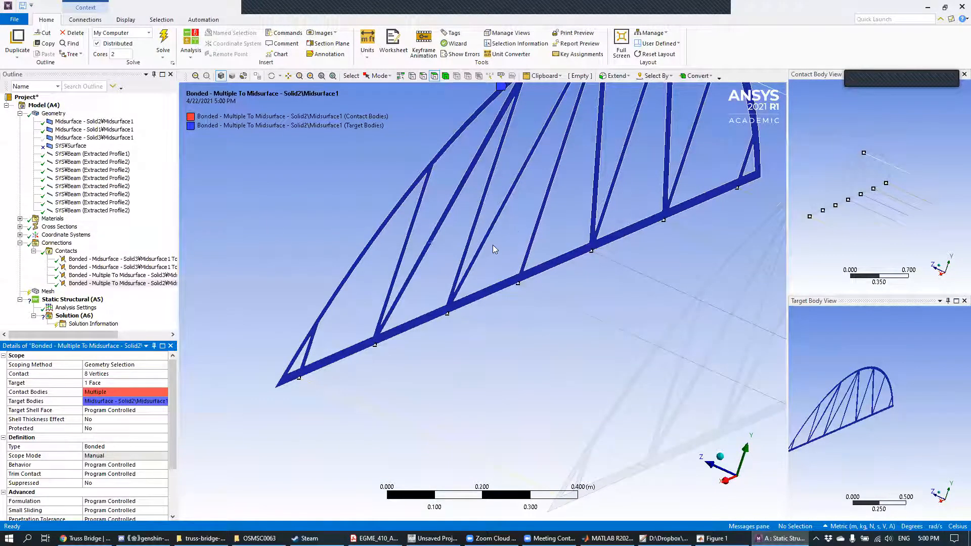
scroll(495, 243, "down", 1)
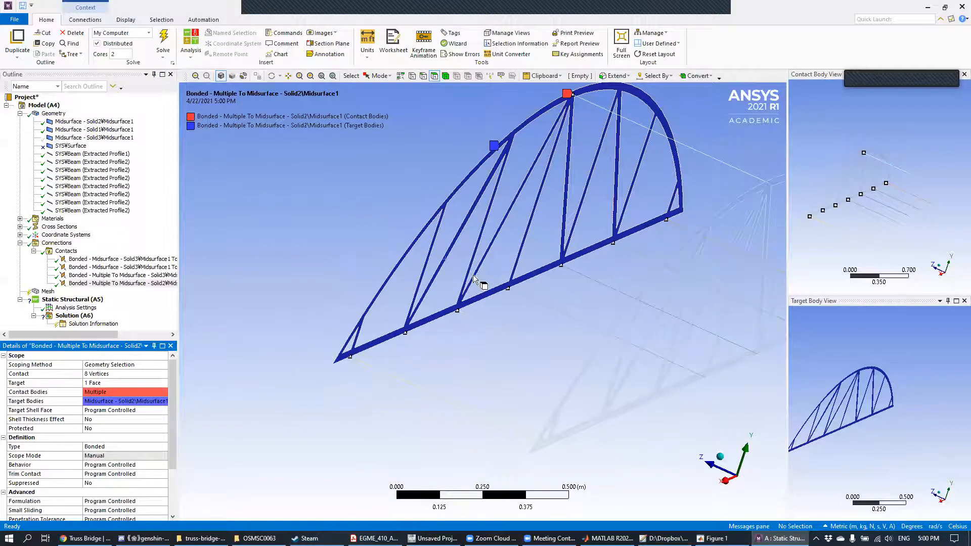
middle_click_drag(542, 230, 427, 243)
left_click(67, 251)
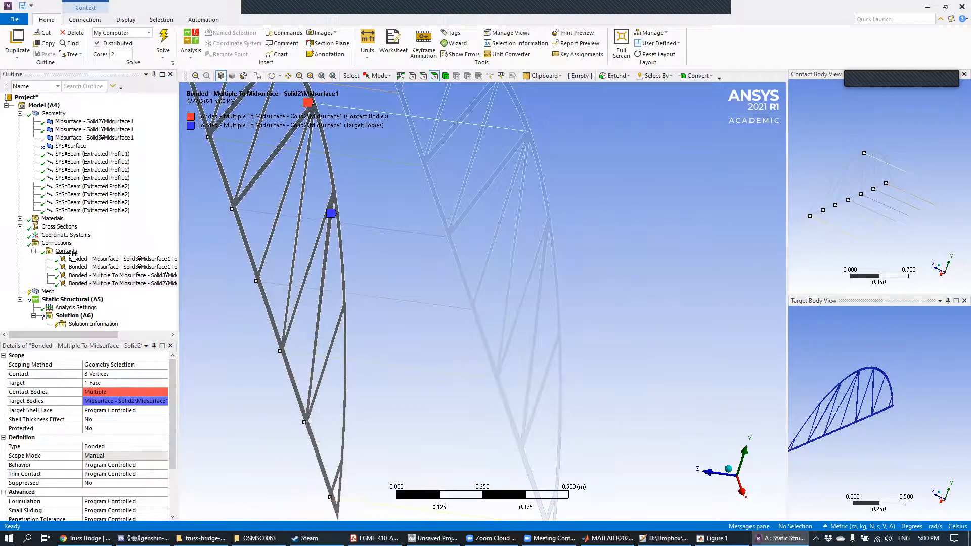
right_click(73, 254)
mouse_move(101, 270)
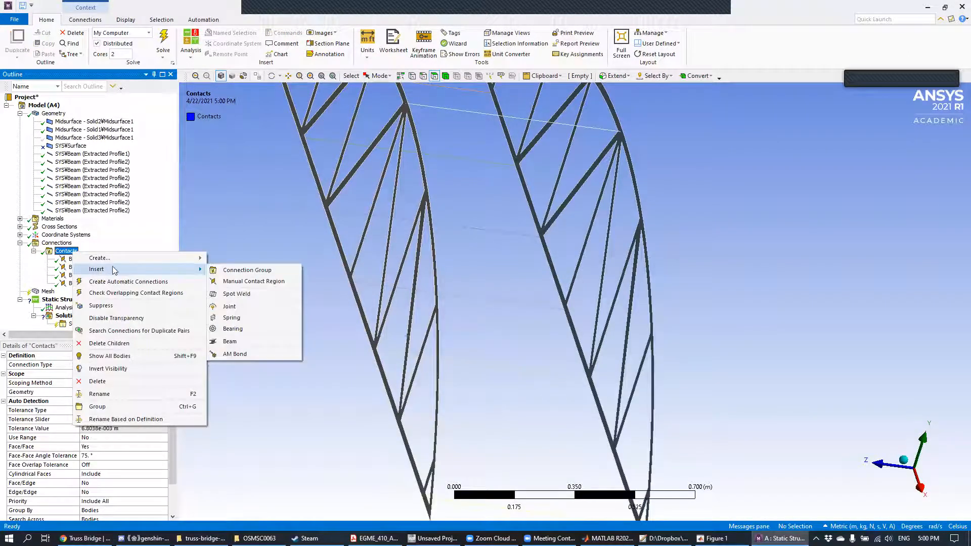
left_click(251, 282)
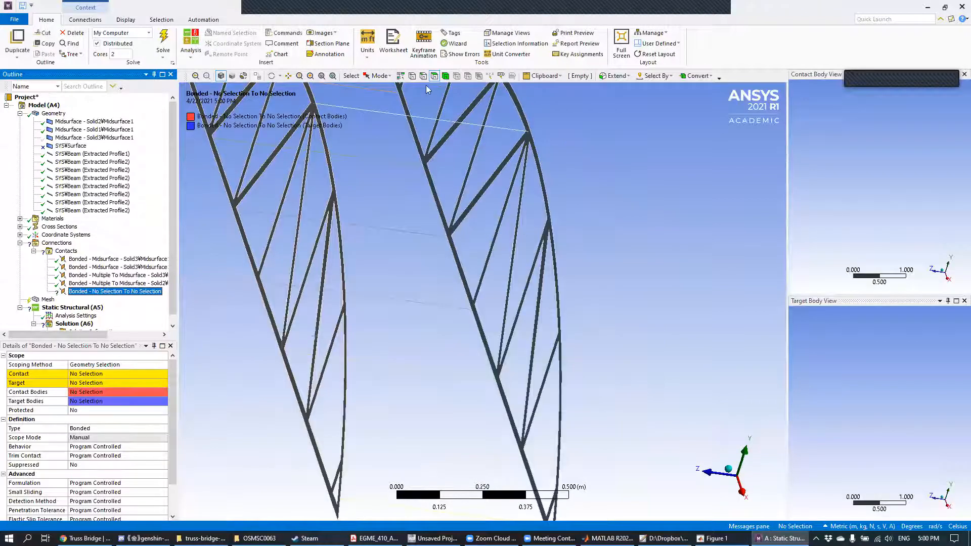
Step: Select the end vertex of the top cross beam where it meets the Solid1 truss arch
left_click(412, 76)
middle_click_drag(582, 143, 528, 185, "ctrl")
scroll(491, 187, "up", 3)
middle_click_drag(478, 91, 496, 201, "ctrl")
left_click(496, 197)
Step: Add the seven cross-beam end vertices along the Solid1 truss's bottom chord and assign all eight vertices as the fifth bonded region's contact
middle_click_drag(591, 272, 622, 58, "ctrl")
middle_click_drag(610, 303, 629, 94, "ctrl")
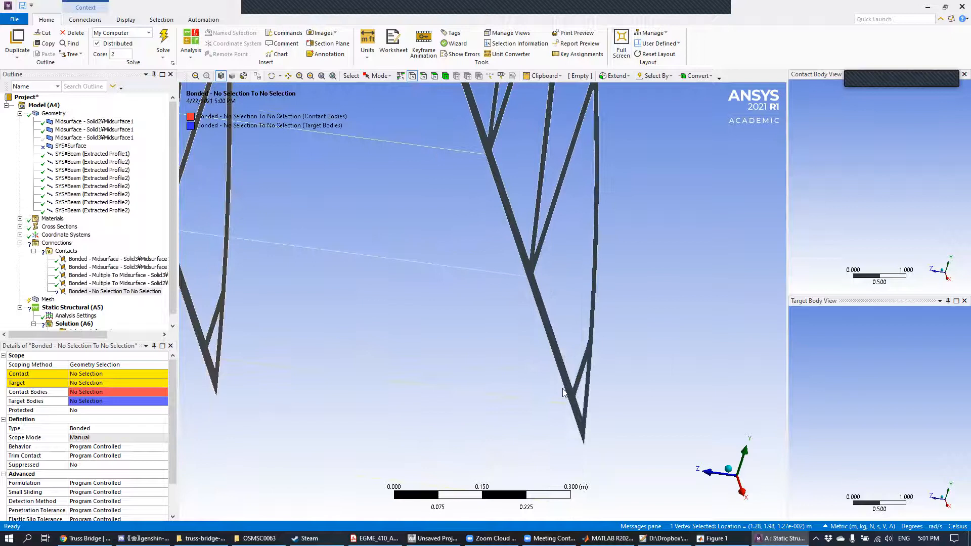
left_click(569, 407, "ctrl")
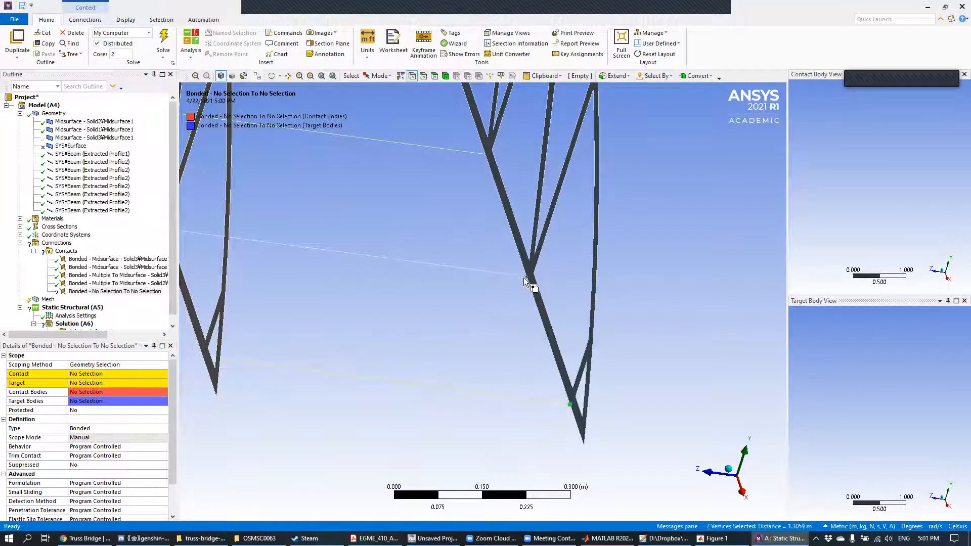
left_click(525, 278, "ctrl")
left_click(487, 154, "ctrl")
middle_click_drag(494, 169, 556, 315, "ctrl")
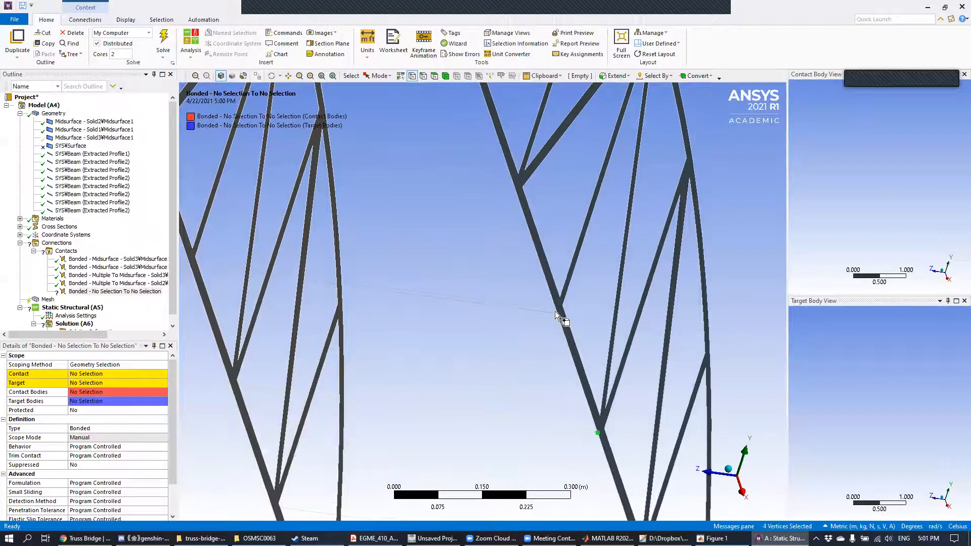
left_click(557, 313, "ctrl")
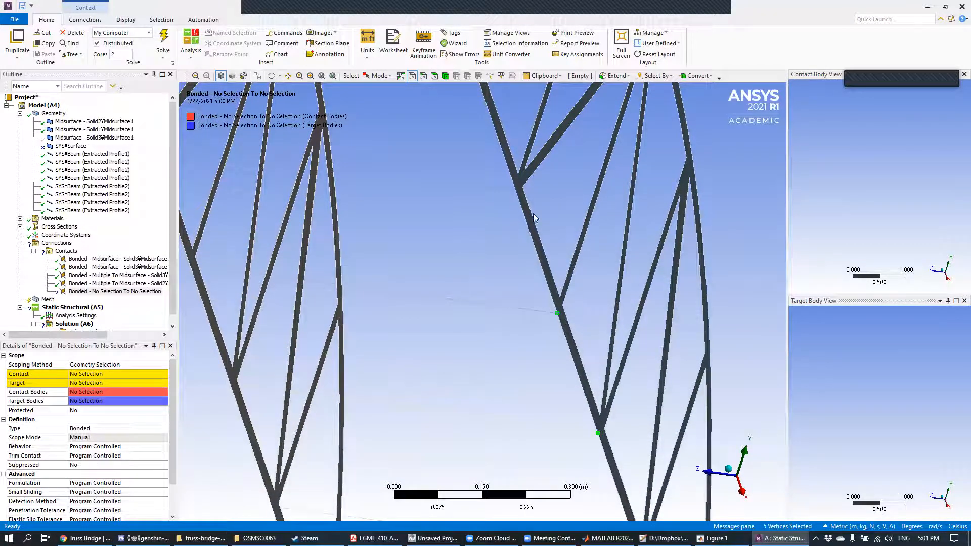
left_click(516, 190, "ctrl")
middle_click_drag(482, 167, 550, 302, "ctrl")
scroll(545, 306, "up", 4)
scroll(545, 312, "up", 2)
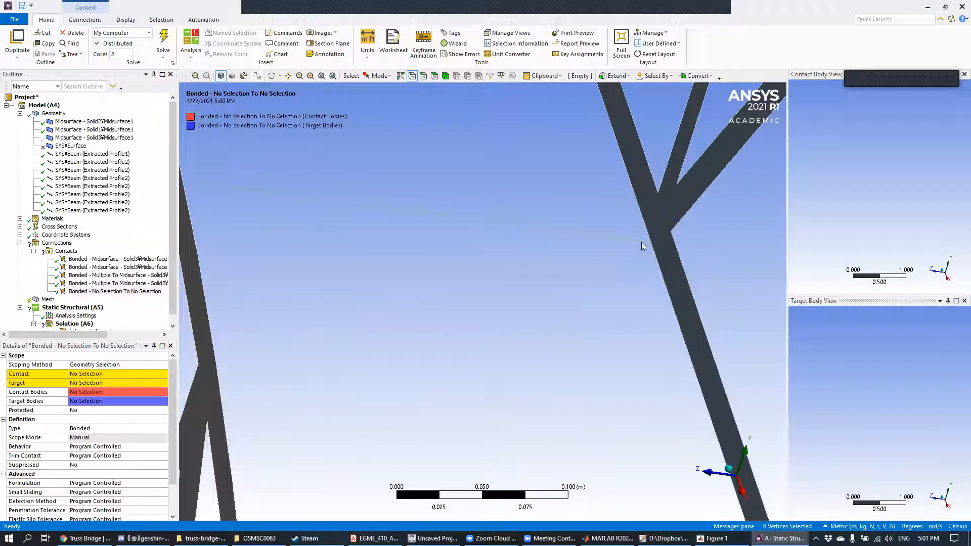
left_click(654, 242, "ctrl")
middle_click_drag(655, 242, 556, 351, "ctrl")
left_click(503, 138, "ctrl")
middle_click_drag(502, 137, 527, 360, "ctrl")
left_click(104, 374)
left_click(98, 375)
Step: Set the fifth bonded region's target to the face of the Solid1 side truss
scroll(599, 392, "down", 4)
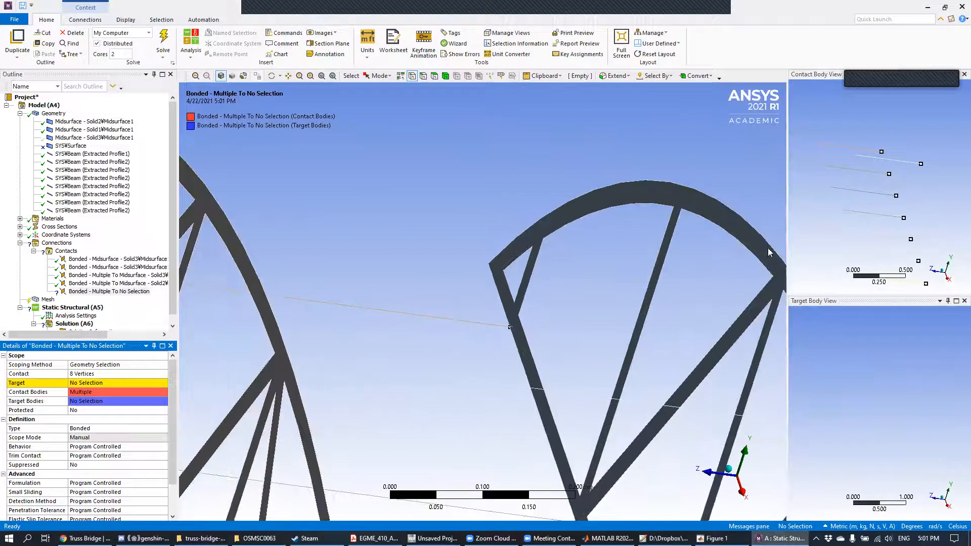
middle_click_drag(879, 209, 869, 185)
left_click(435, 76)
left_click(695, 199)
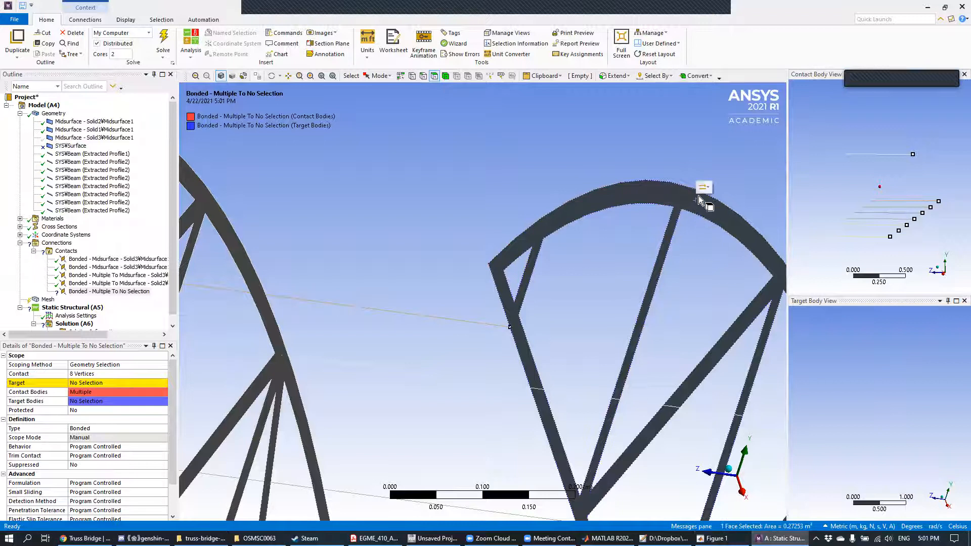
left_click(101, 383)
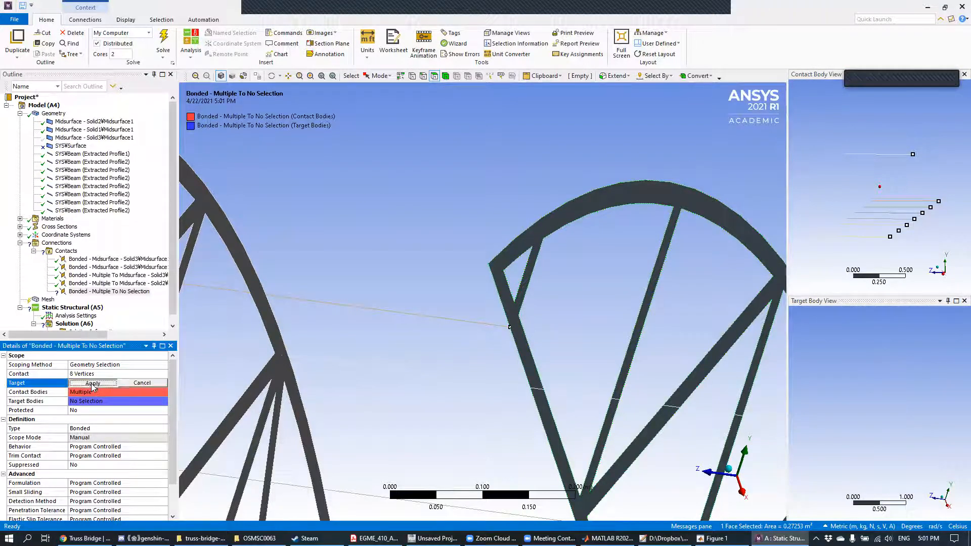
left_click(97, 385)
middle_click_drag(500, 366, 604, 347)
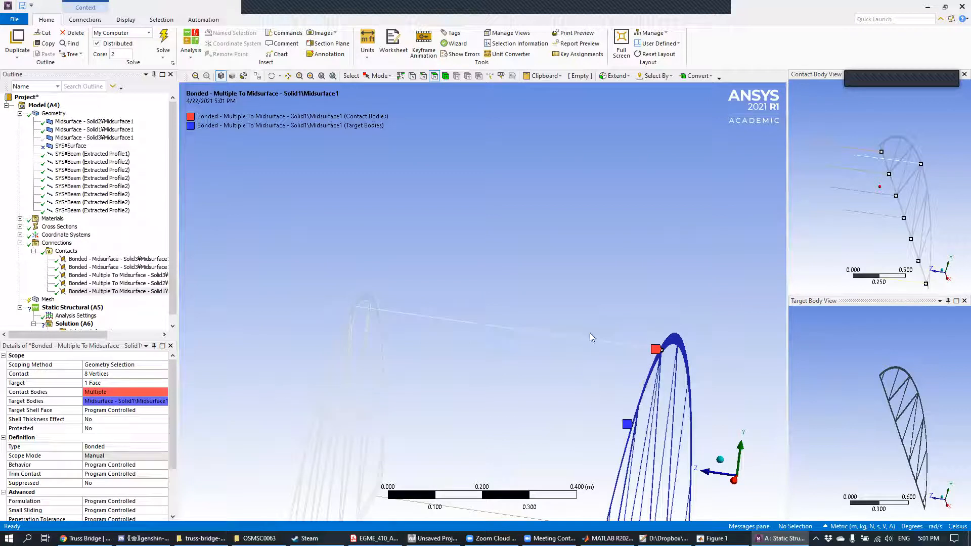
Step: Show the hidden deck body, Midsurface - Solid3, again and collapse the Contacts group in the outline
left_click(54, 114)
left_click(107, 138)
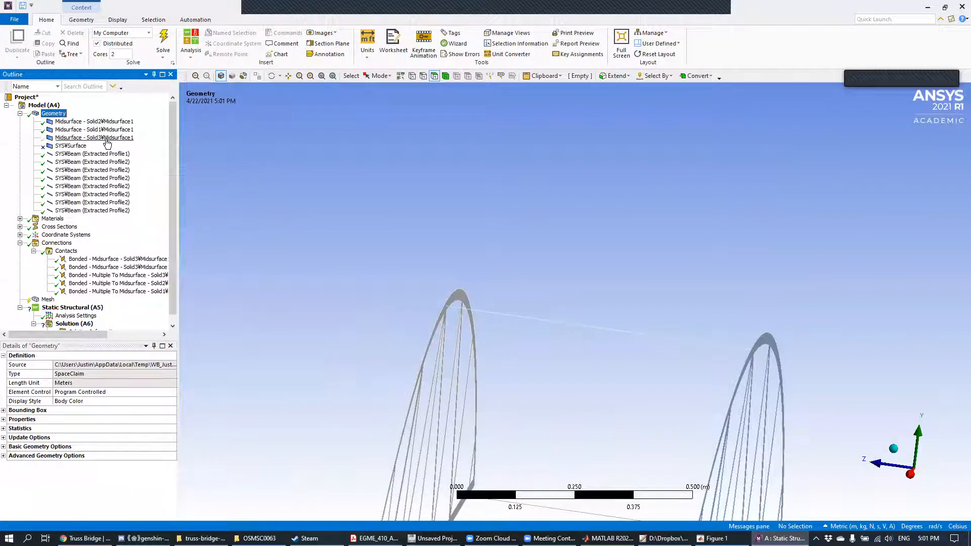
right_click(107, 143)
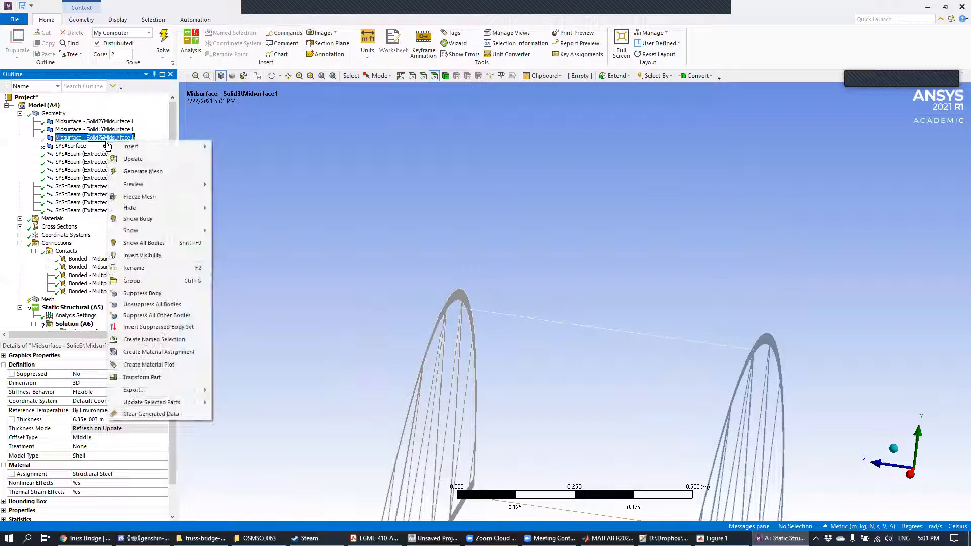
left_click(147, 221)
middle_click_drag(480, 236, 453, 262)
scroll(472, 295, "down", 5)
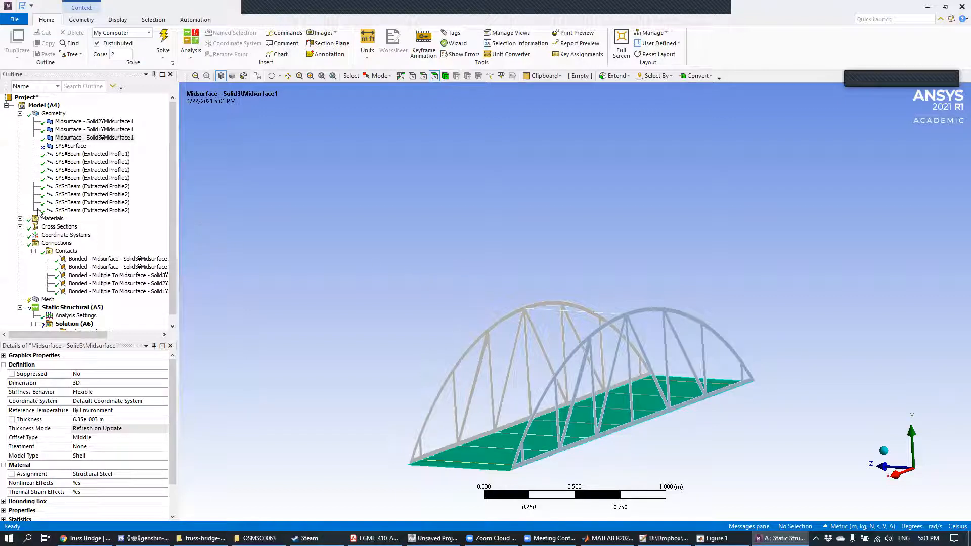
left_click(33, 250)
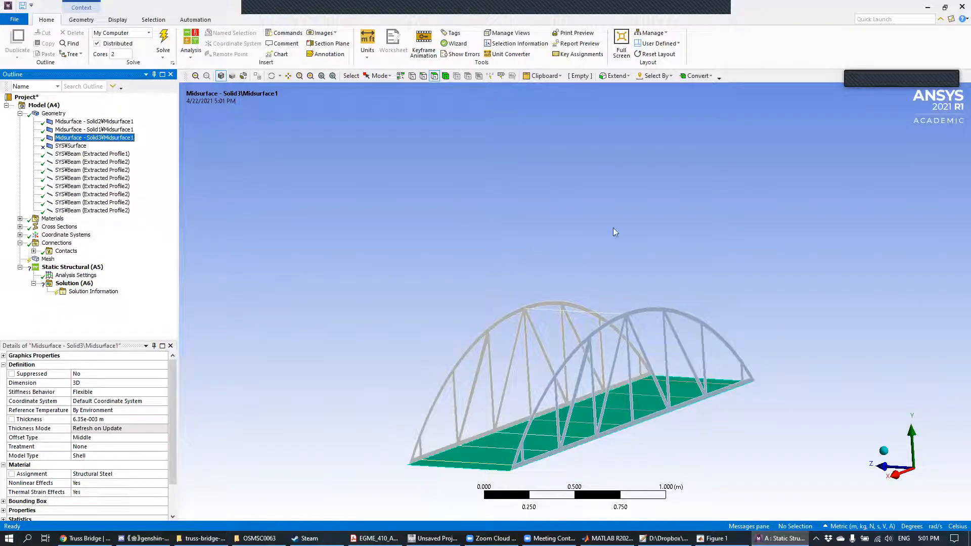
middle_click_drag(579, 251, 610, 249)
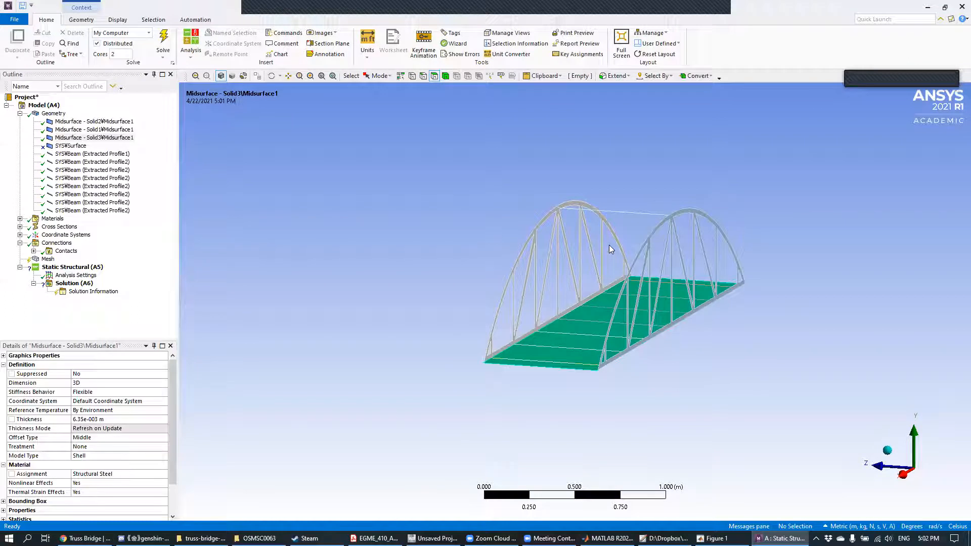
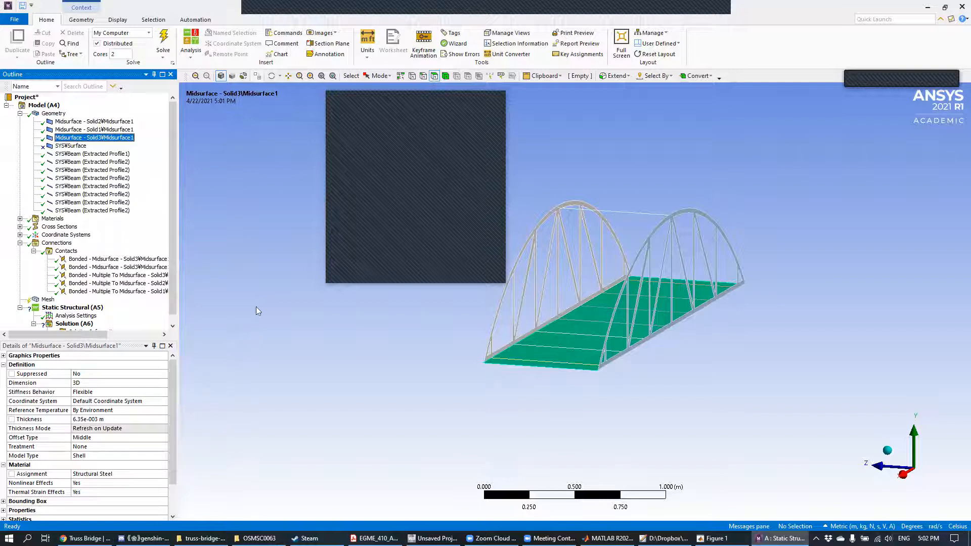
Step: Generate the mesh for the whole bridge model with the default element size
left_click(491, 100)
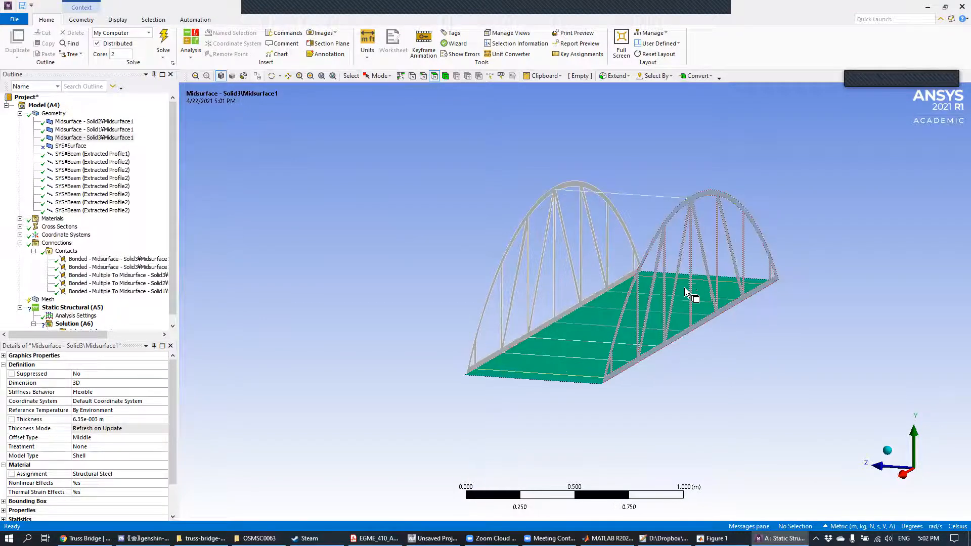
scroll(684, 288, "up", 3)
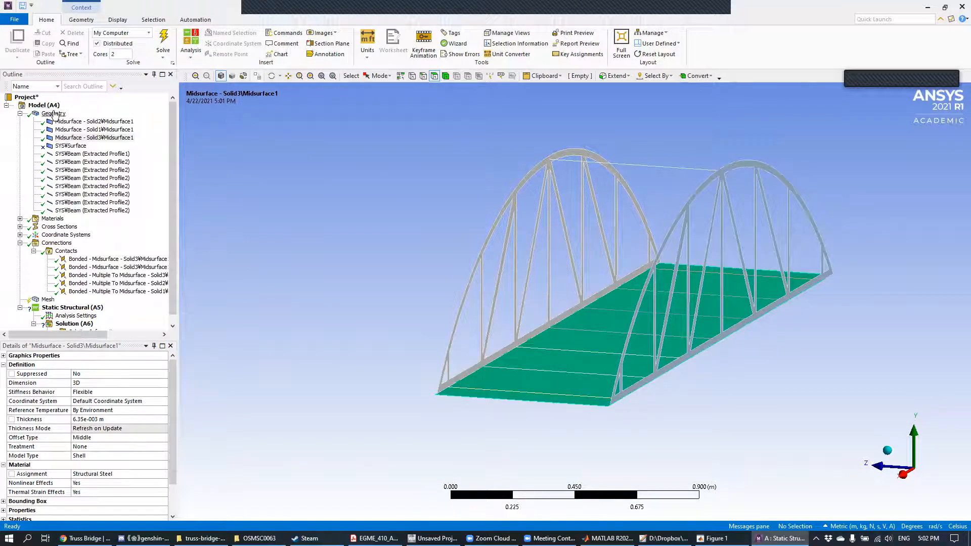
left_click(53, 114)
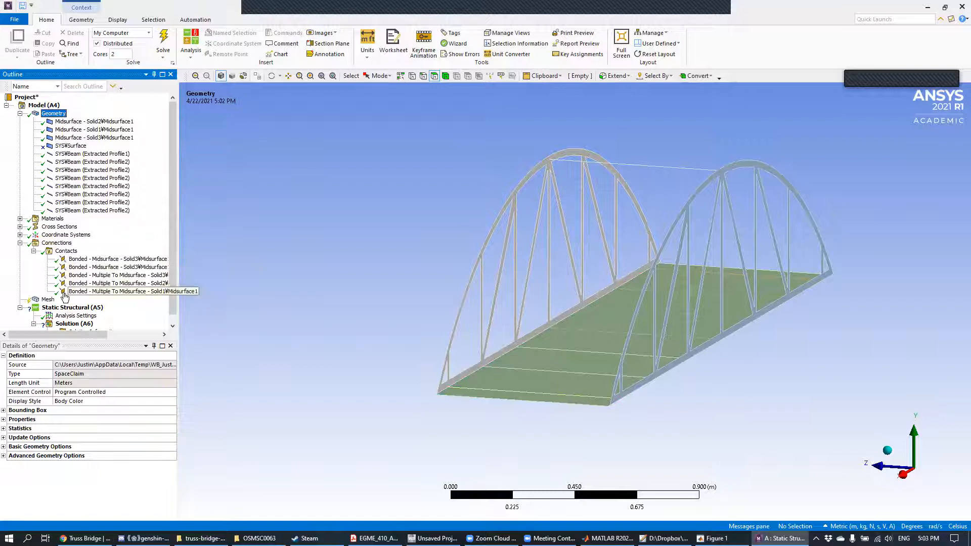
scroll(87, 295, "down", 1)
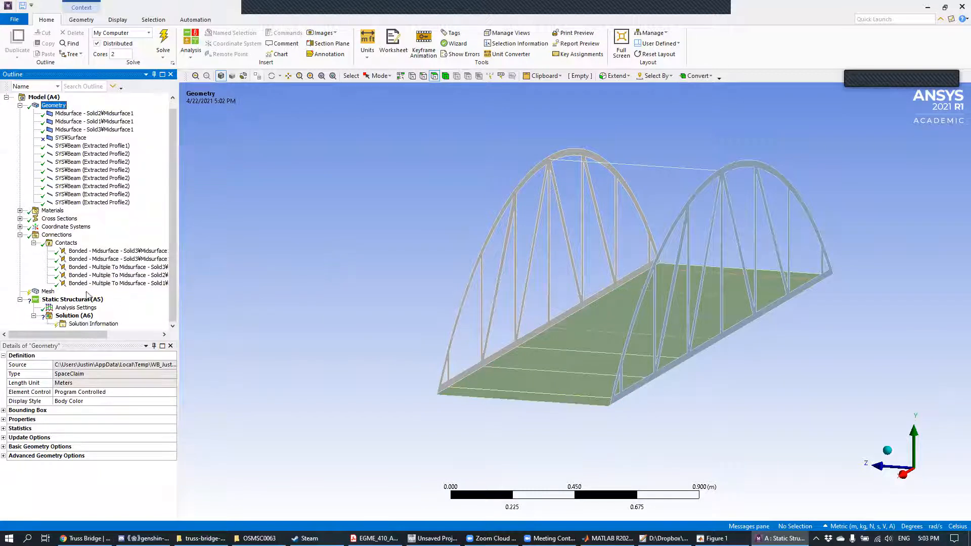
left_click(47, 293)
right_click(47, 294)
left_click(84, 326)
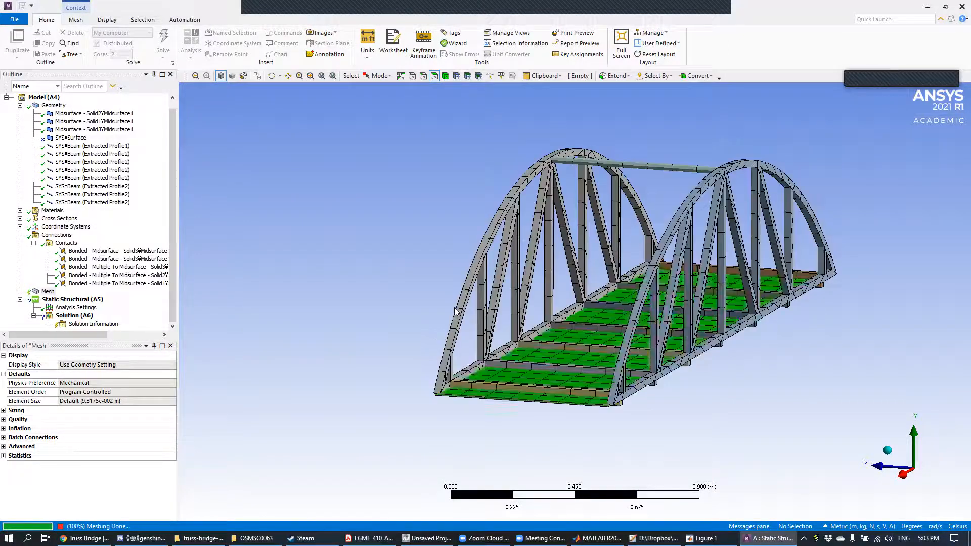
middle_click_drag(779, 290, 753, 275)
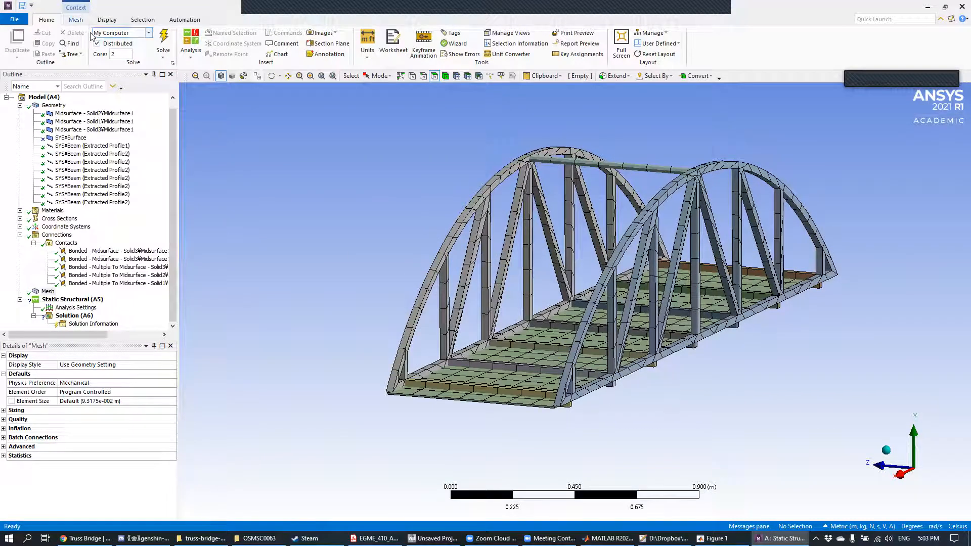
Step: Turn off the thick shells and beams display for the bridge mesh
left_click(77, 20)
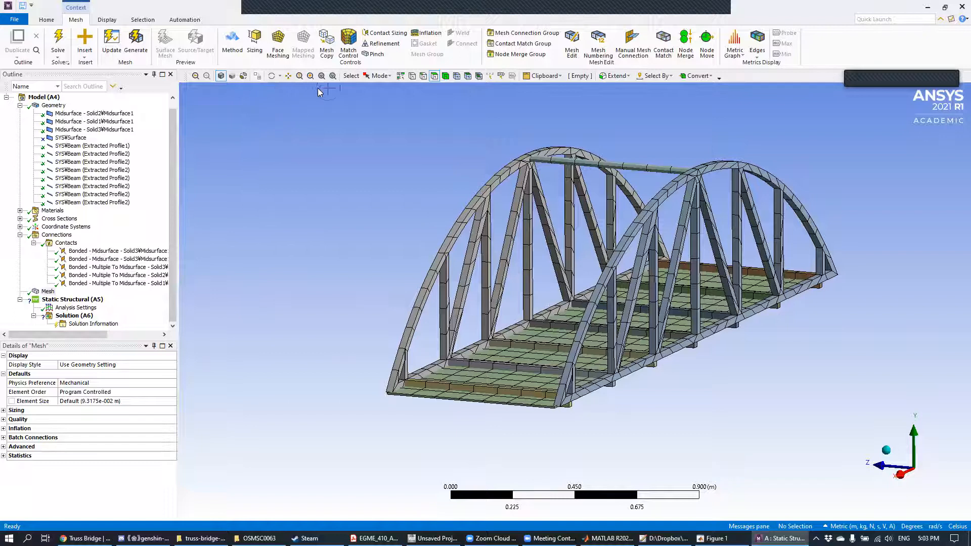
left_click(107, 20)
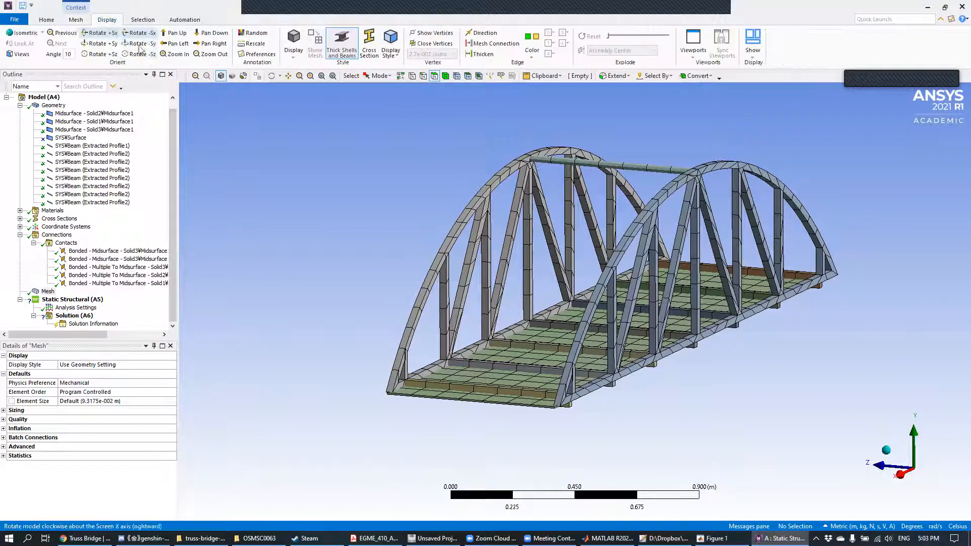
left_click(342, 43)
mouse_move(655, 236)
middle_mouse_down()
mouse_move(678, 228)
mouse_move(602, 213)
middle_mouse_up()
middle_click_drag(505, 230, 537, 239)
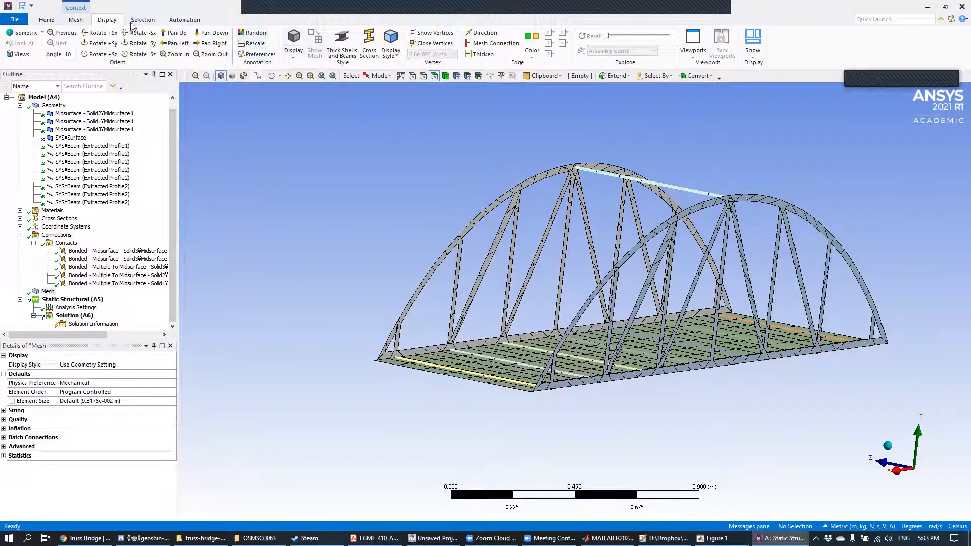
left_click(105, 19)
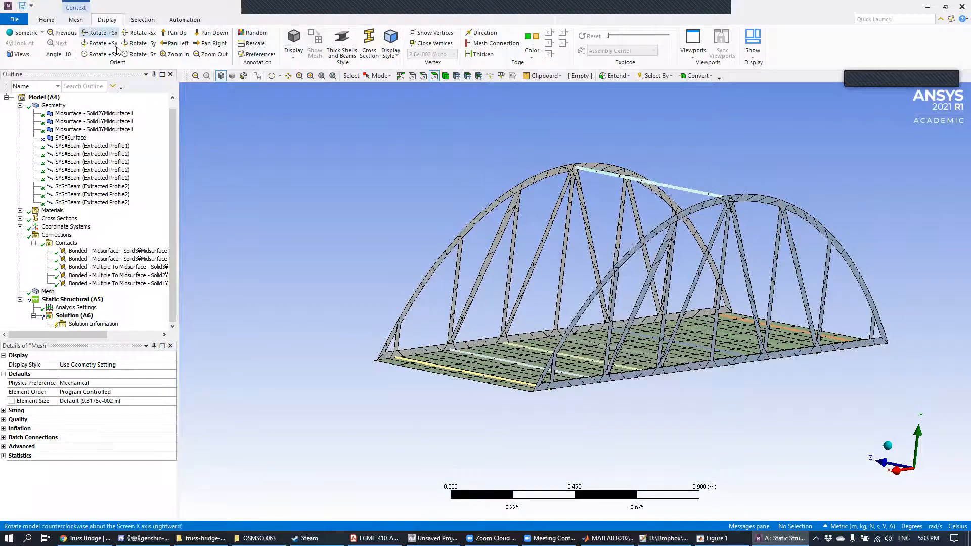
left_click(347, 52)
left_click(348, 53)
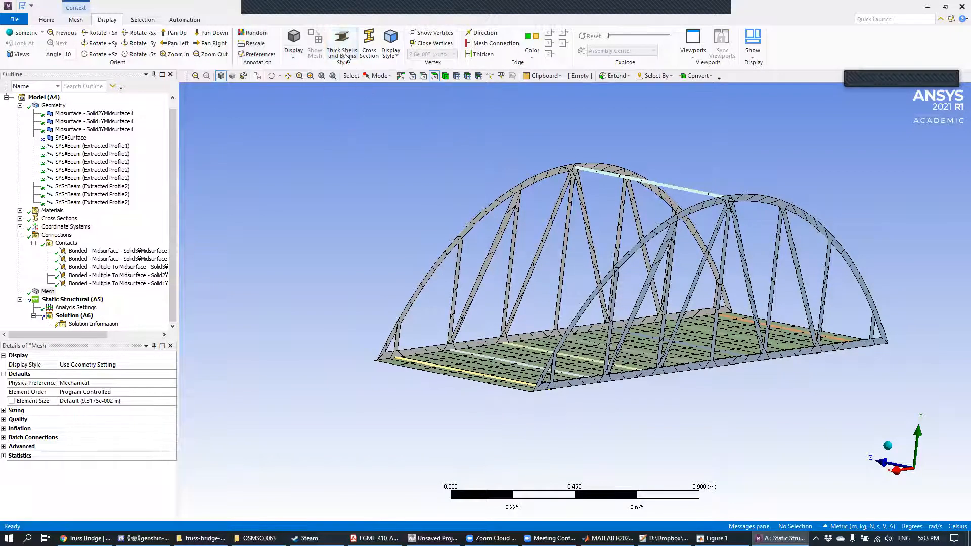
Step: Examine the mesh on the deck, side trusses and top cross beam from several angles
mouse_move(479, 273)
middle_mouse_down()
mouse_move(542, 273)
mouse_move(499, 213)
mouse_move(496, 275)
middle_mouse_up()
scroll(483, 342, "up", 7)
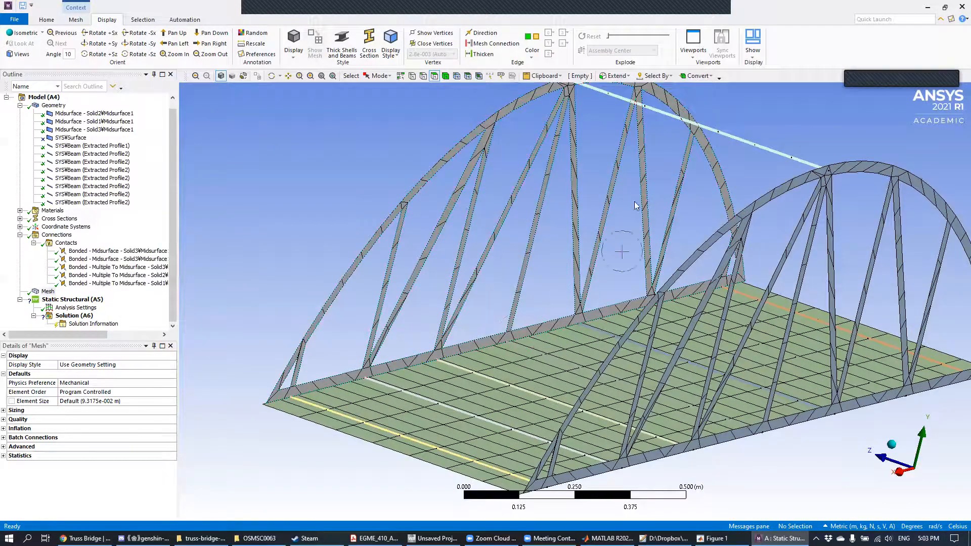
middle_click_drag(459, 388, 532, 294)
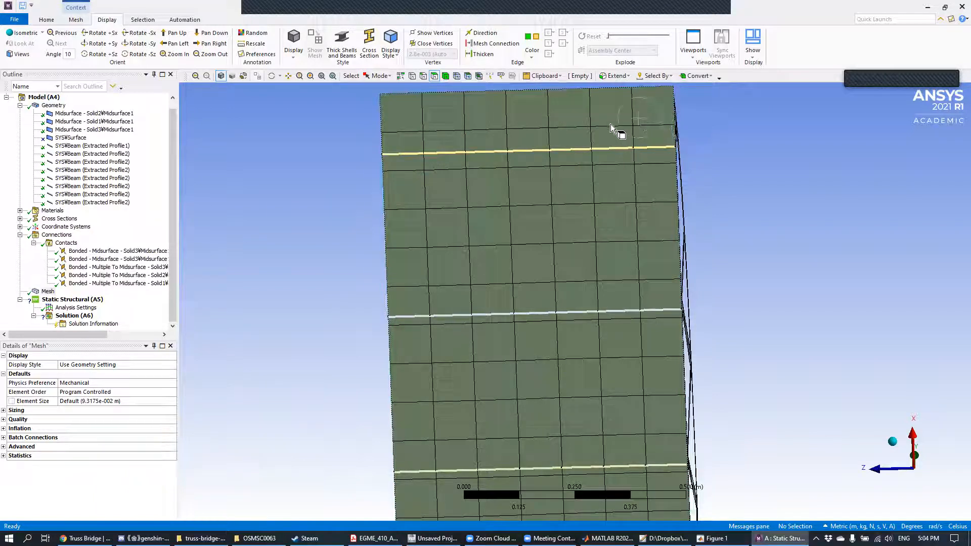
middle_click_drag(714, 252, 633, 329)
scroll(630, 350, "down", 4)
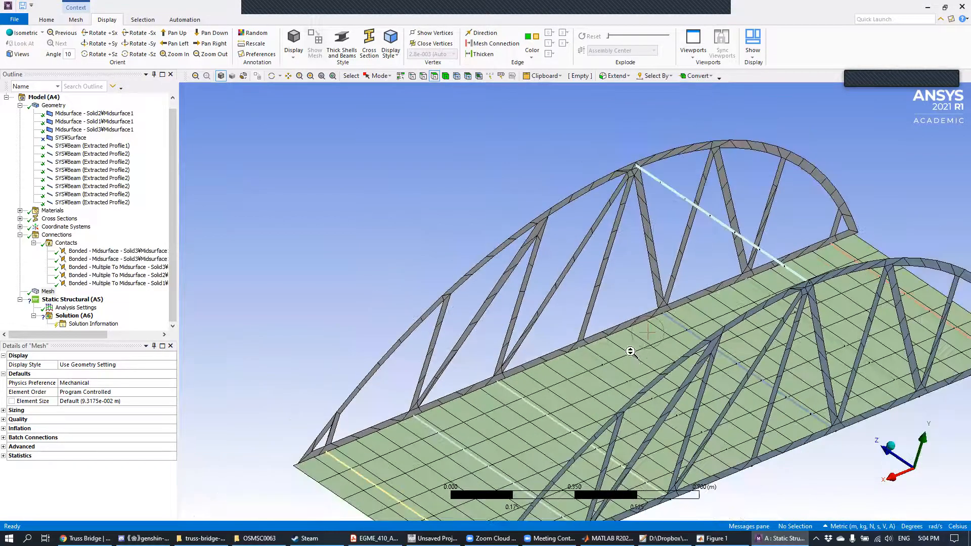
middle_click_drag(692, 231, 600, 368)
scroll(496, 251, "up", 5)
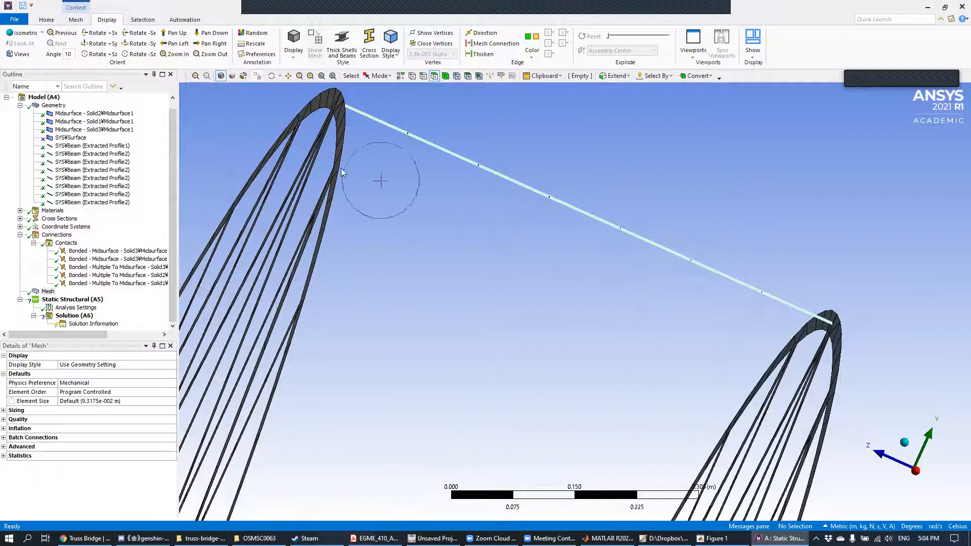
scroll(574, 324, "down", 4)
middle_click_drag(644, 315, 597, 291)
Step: Show the mesh statistics for nodes and elements and inspect the meshed deck and trusses
left_click(4, 456)
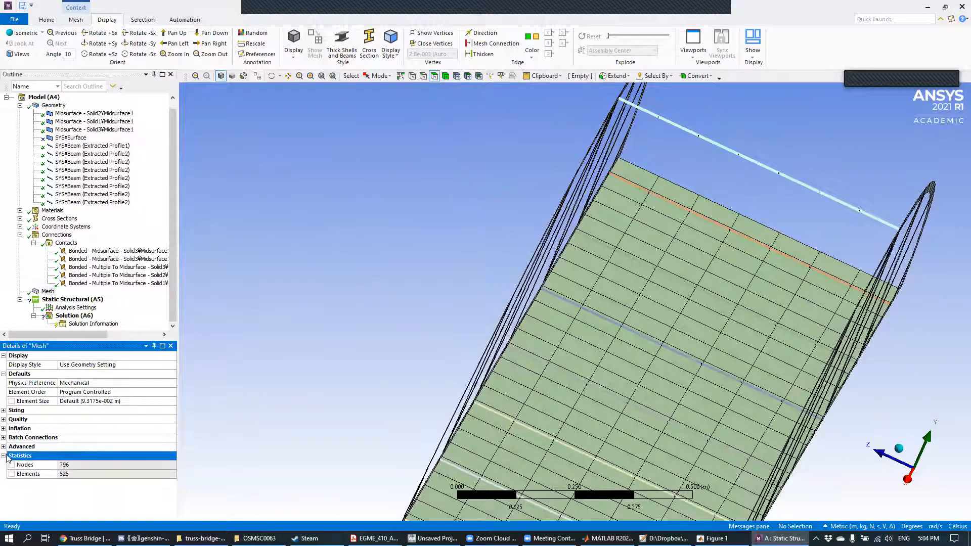
mouse_move(787, 300)
middle_mouse_down()
mouse_move(780, 267)
mouse_move(739, 290)
middle_mouse_up()
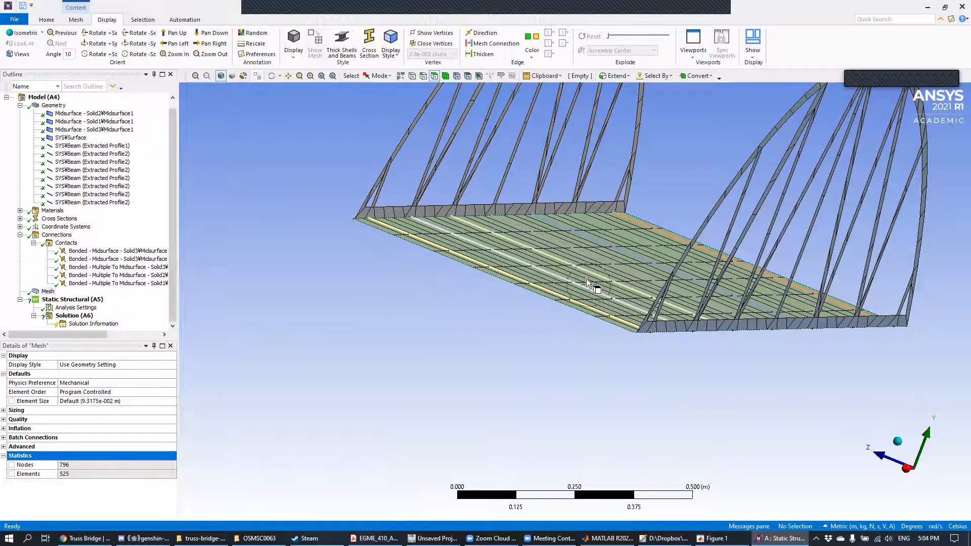
mouse_move(587, 278)
middle_mouse_down()
mouse_move(568, 336)
mouse_move(617, 278)
middle_mouse_up()
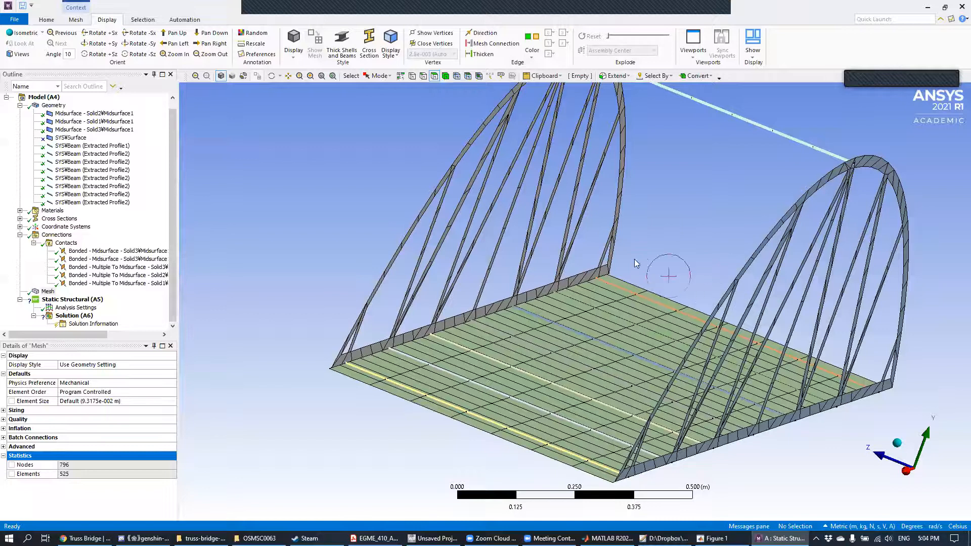
middle_click_drag(433, 227, 429, 226)
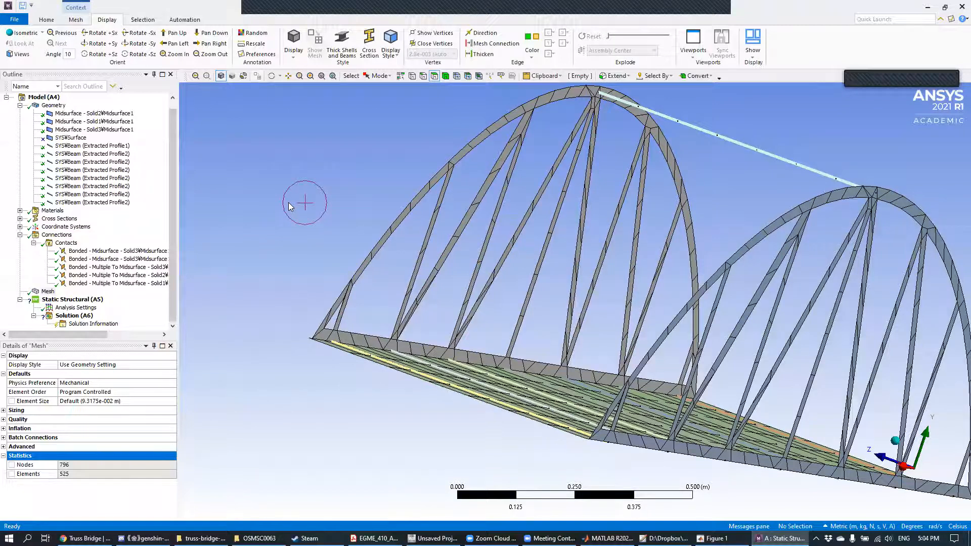
Step: Insert a Method control under the mesh
left_click(47, 293)
right_click(49, 294)
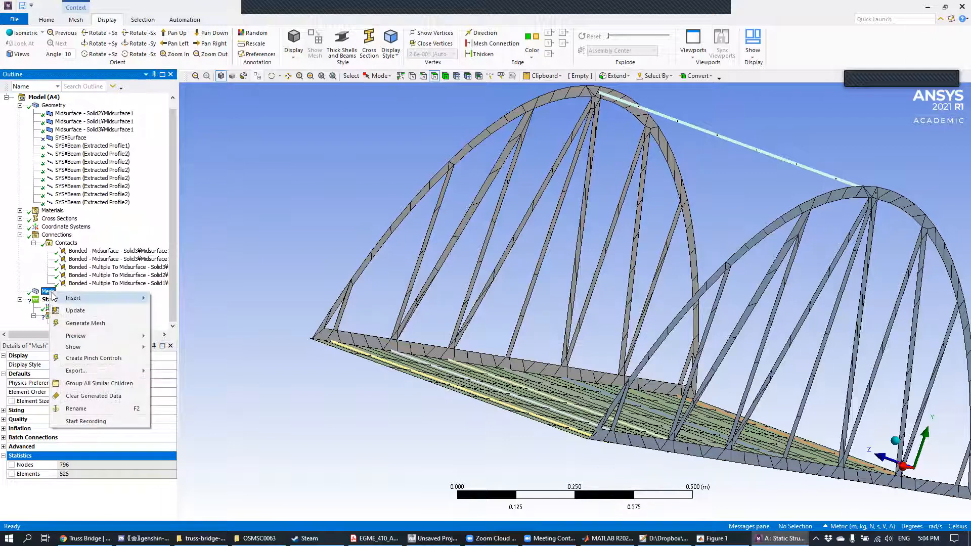
mouse_move(129, 298)
left_click(176, 303)
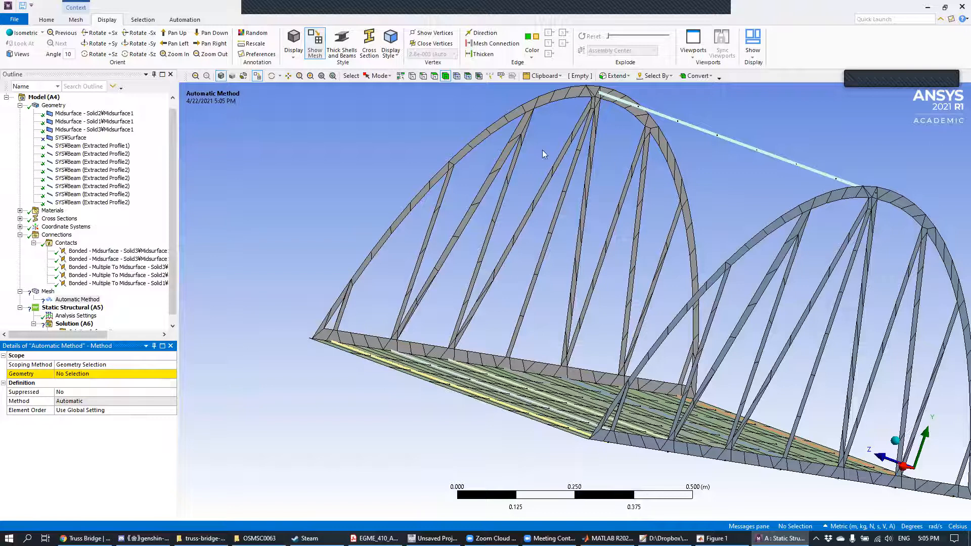
Step: Try to scope the mesh method to the edges of the top cross beam and the seven deck cross beams
left_click(421, 76)
left_click(728, 139)
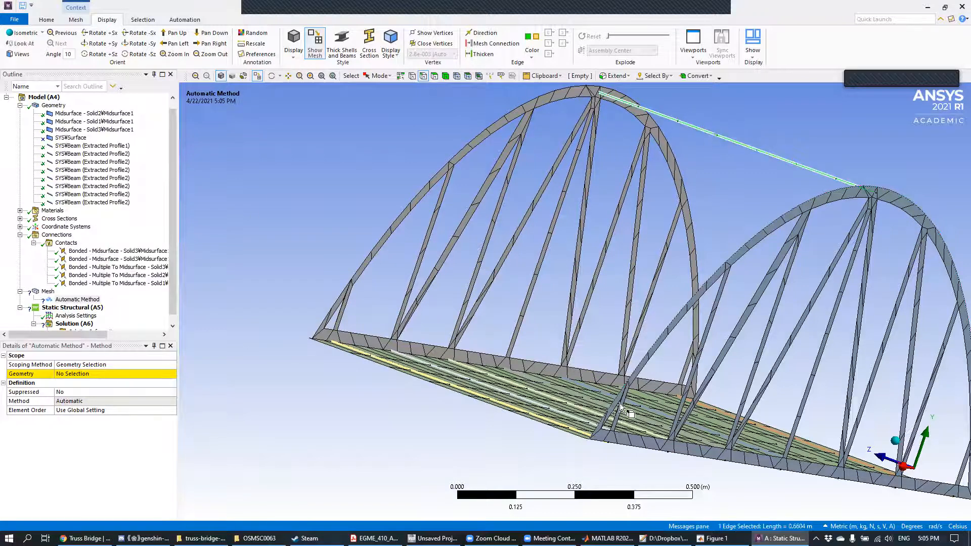
scroll(614, 416, "up", 3)
left_click(494, 455, "ctrl")
left_click(548, 401, "ctrl")
left_click(606, 338, "ctrl")
left_click(643, 297, "ctrl")
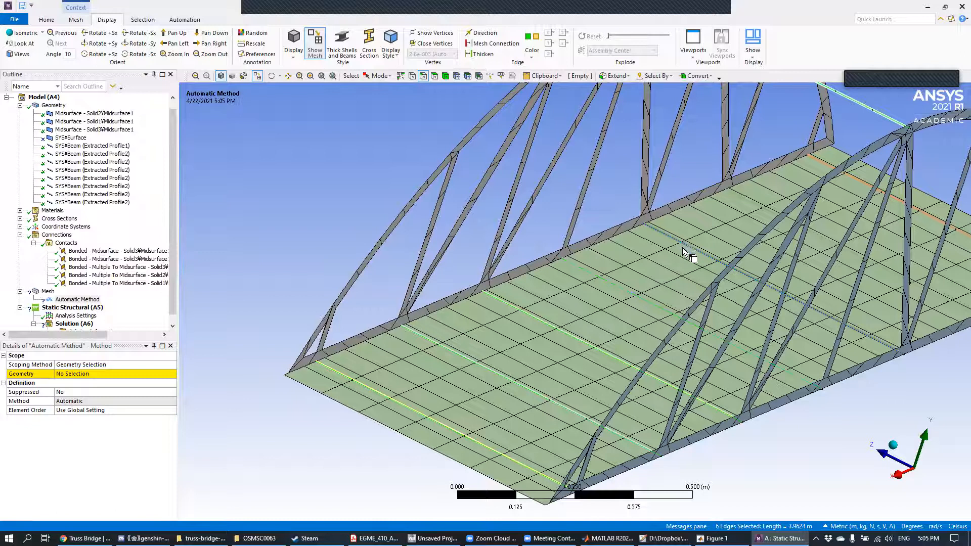
middle_click_drag(684, 247, 710, 252, "ctrl")
left_click(763, 199, "ctrl")
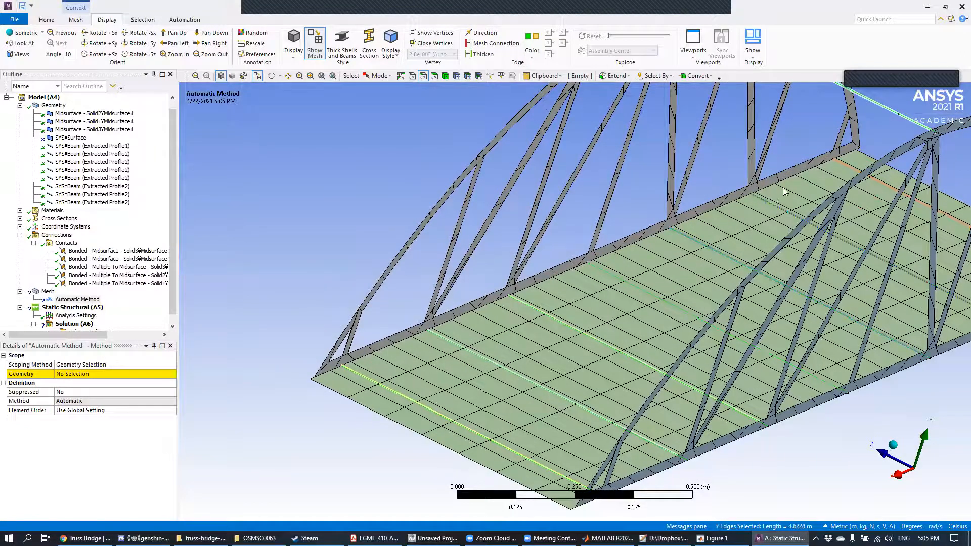
left_click(848, 166, "ctrl")
left_click(93, 374)
left_click(101, 375)
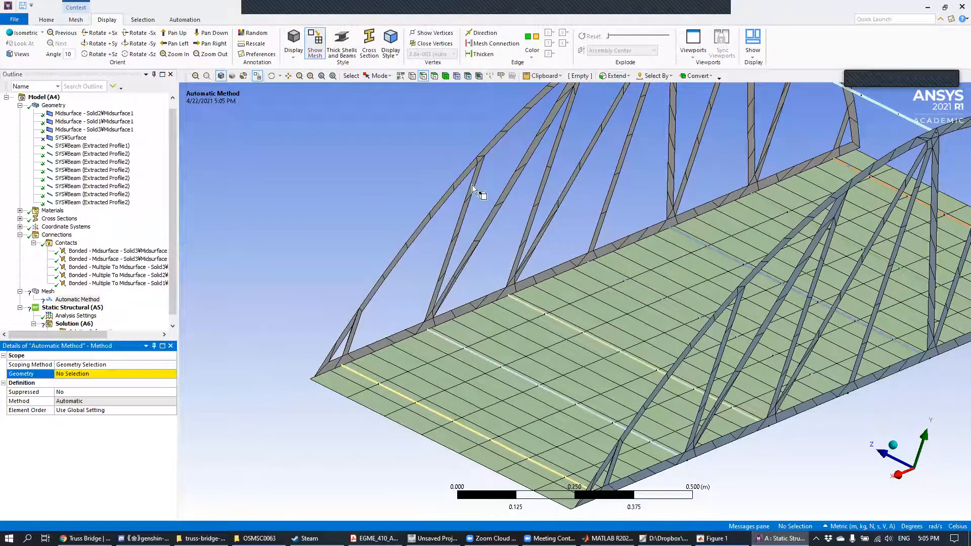
Step: Try to scope the mesh method to only the seven cross-beam edges along the deck
mouse_move(400, 244)
middle_mouse_down()
mouse_move(462, 234)
mouse_move(491, 354)
middle_mouse_up()
left_click(523, 394)
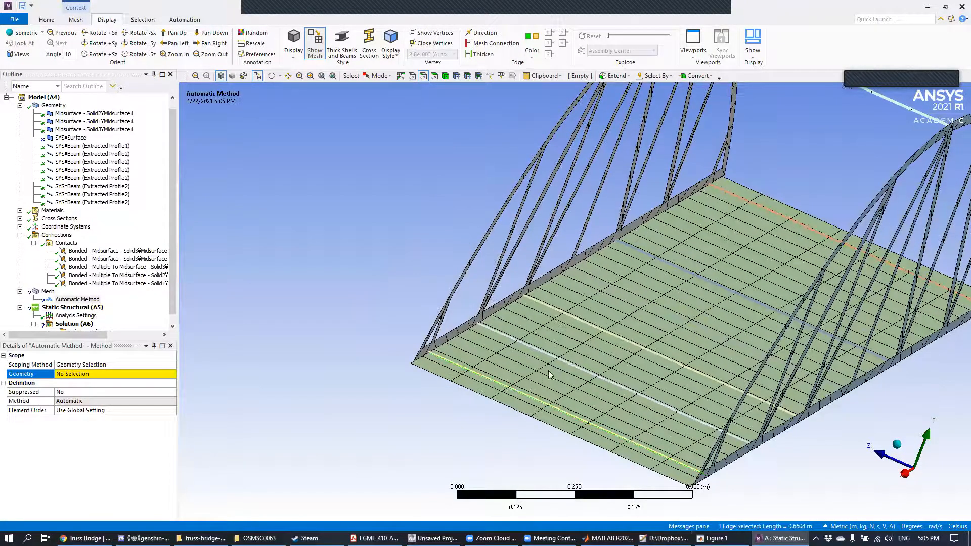
left_click(564, 363, "ctrl")
left_click(602, 336, "ctrl")
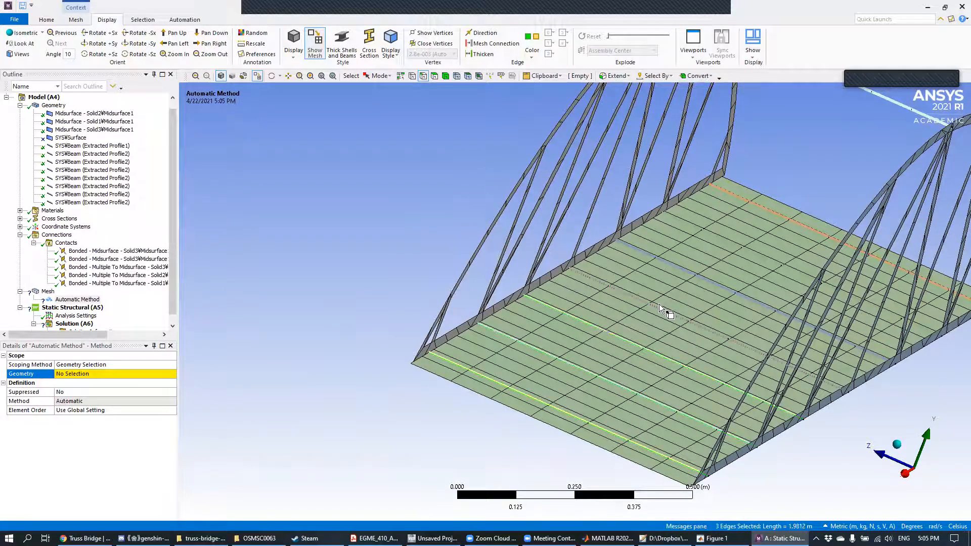
left_click(696, 275, "ctrl")
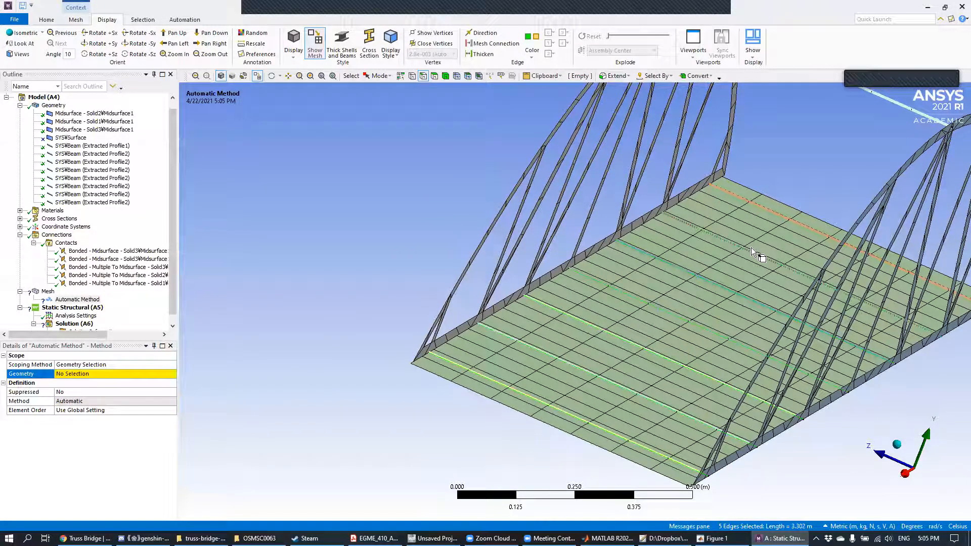
left_click(793, 222, "ctrl")
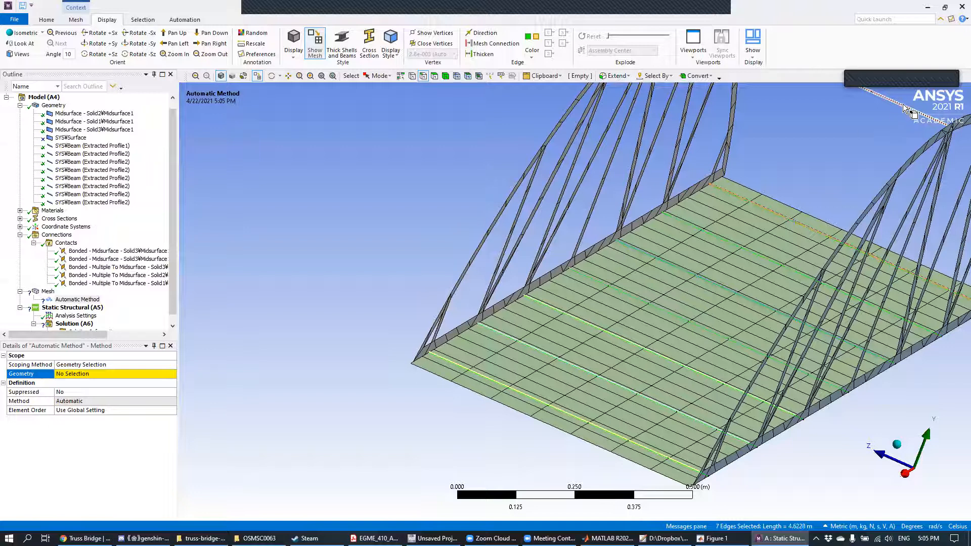
left_click(99, 378)
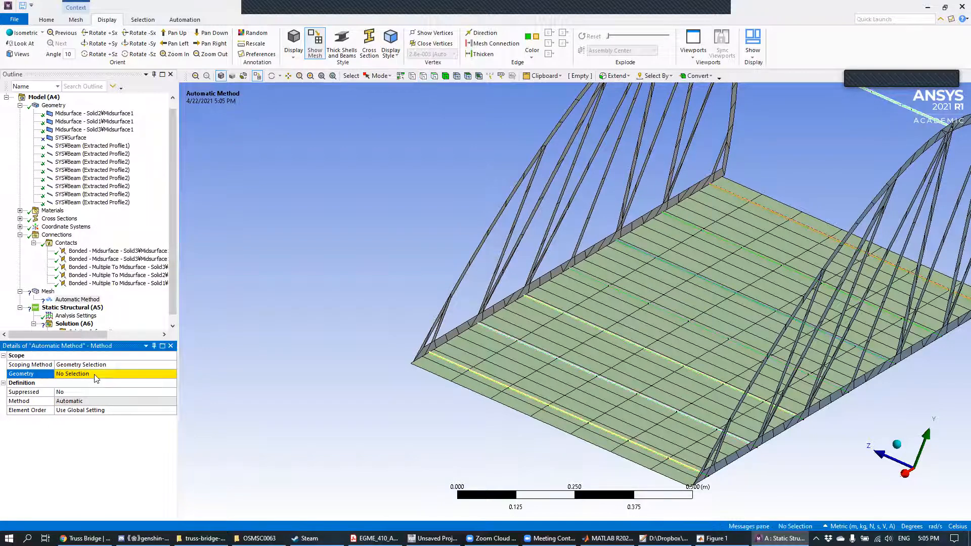
Step: Try to scope the mesh method to the single edge of the top cross beam
left_click(884, 103)
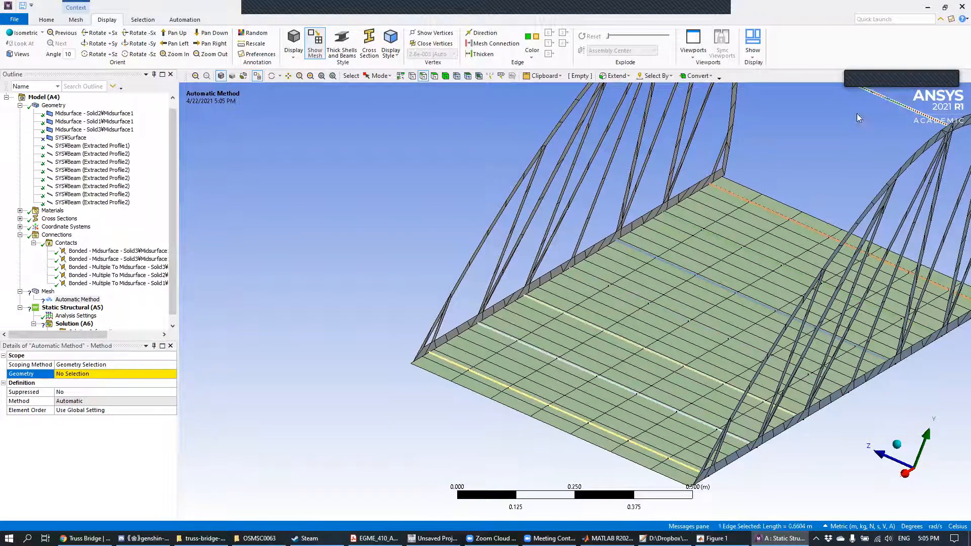
left_click(91, 375)
left_click(88, 376)
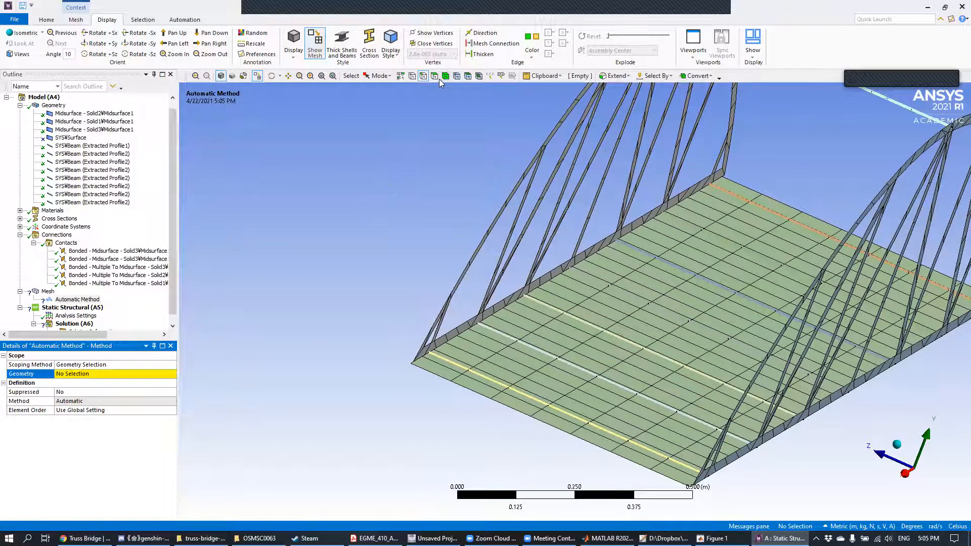
Step: Try to scope the mesh method to the faces of both side trusses and the deck
left_click(547, 142)
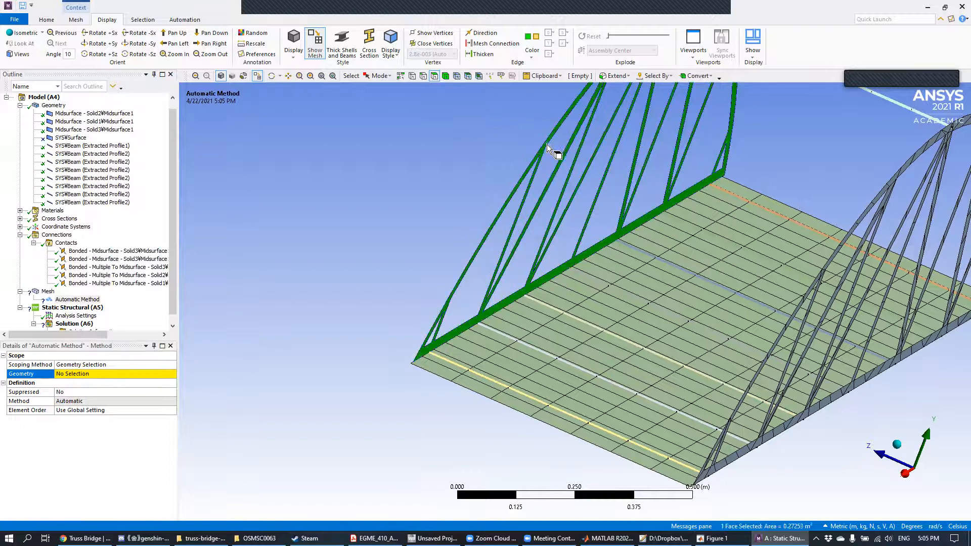
left_click(794, 317, "ctrl")
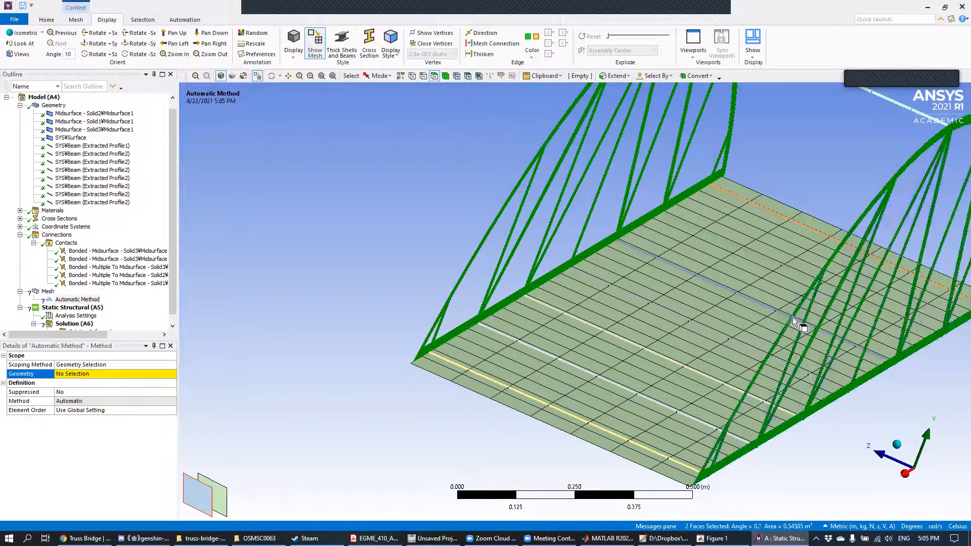
left_click(569, 338, "ctrl")
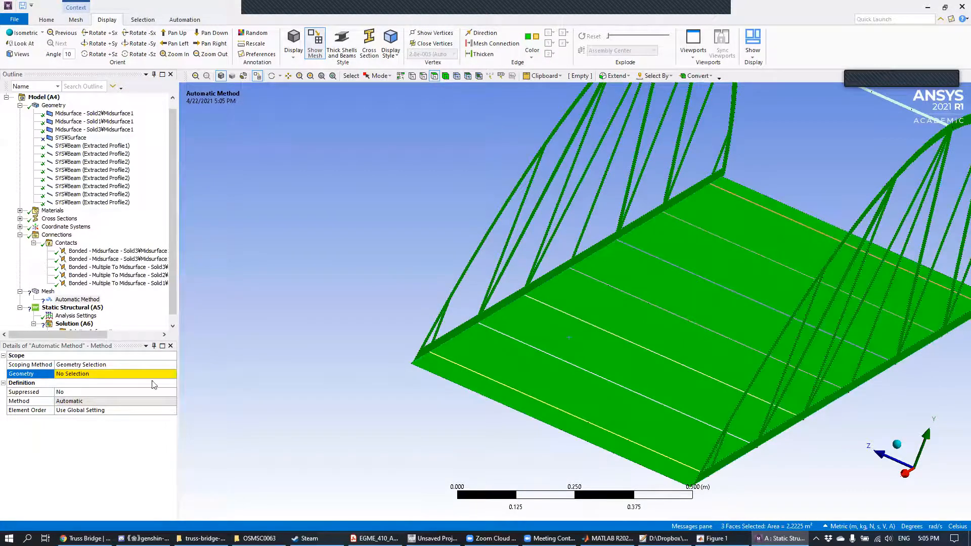
left_click(73, 375)
left_click(70, 375)
Step: Try to scope the mesh method to the face of the far side truss only
middle_click_drag(366, 270, 336, 247)
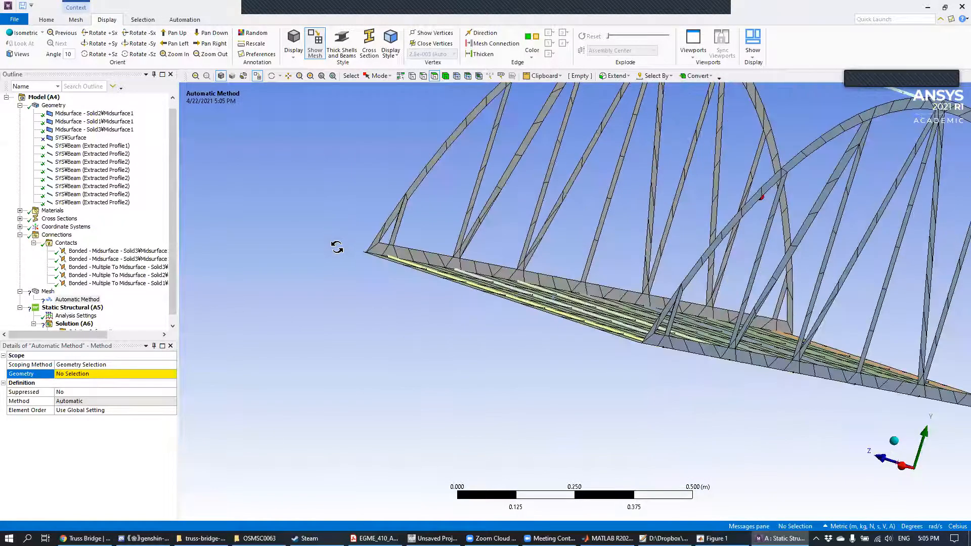
mouse_move(297, 310)
middle_mouse_down()
mouse_move(511, 269)
mouse_move(306, 319)
middle_mouse_up()
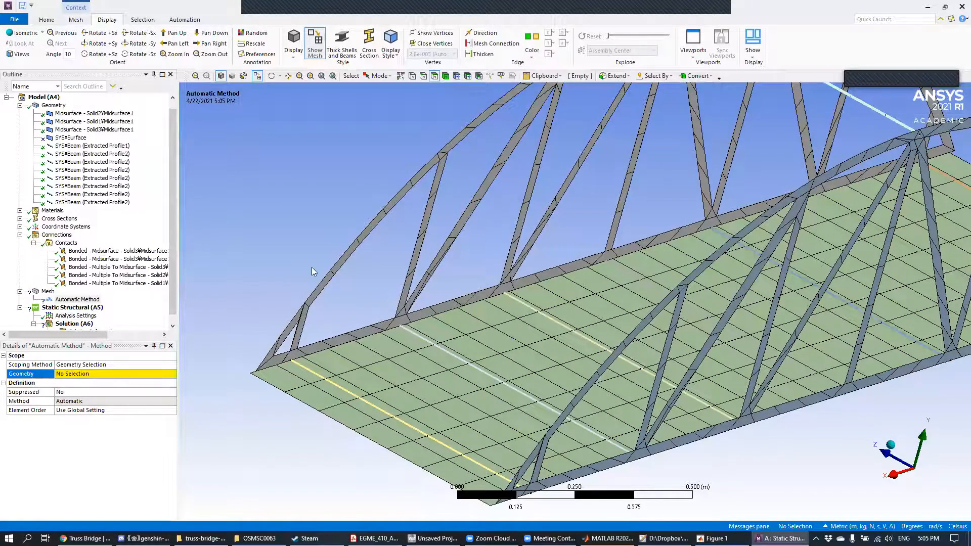
left_click(442, 162)
left_click(93, 381)
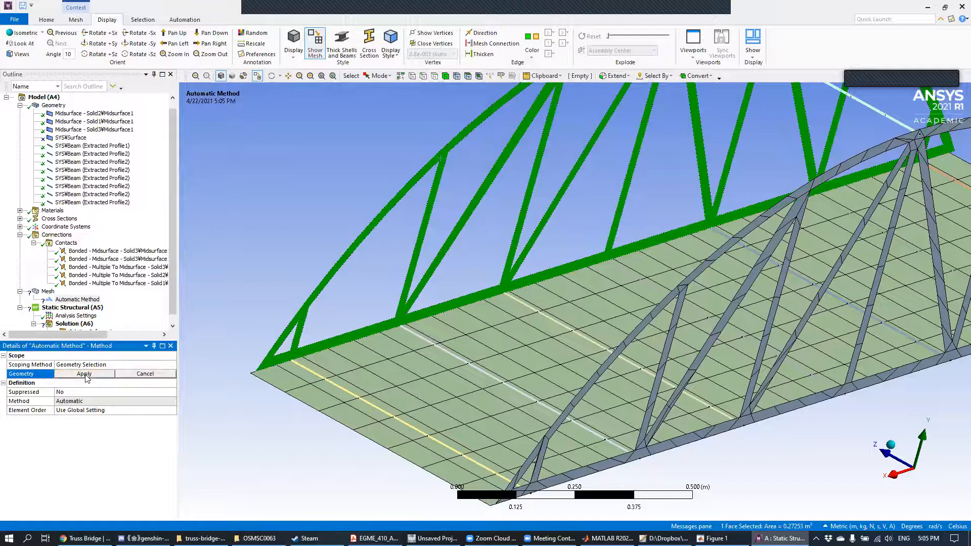
Step: Show the shells and beams with thickness and retry scoping the mesh method to the far side truss face
left_click(342, 44)
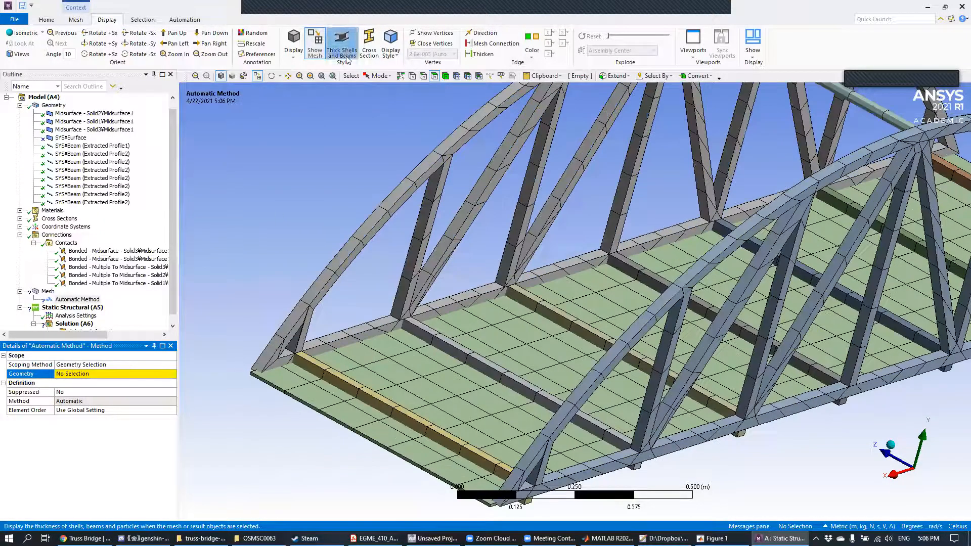
left_click(443, 166)
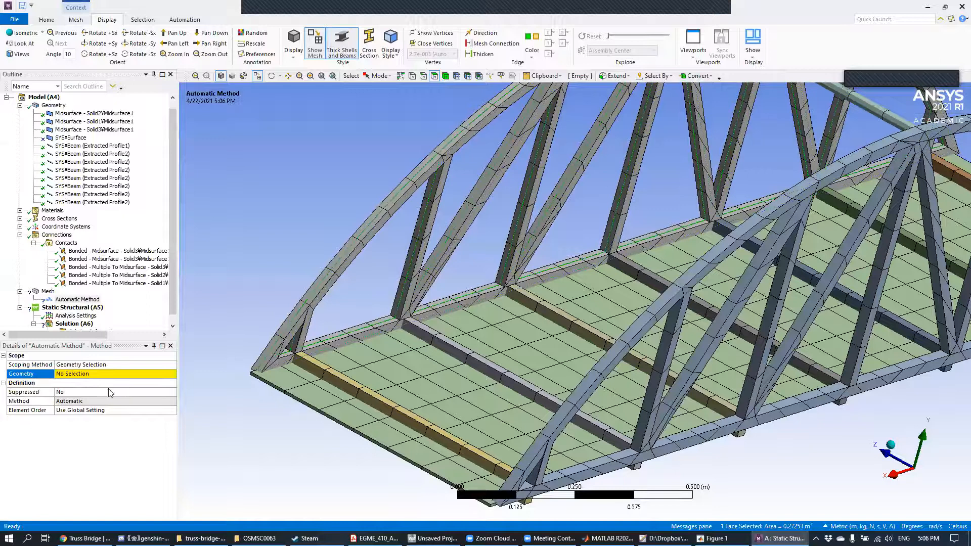
left_click(77, 381)
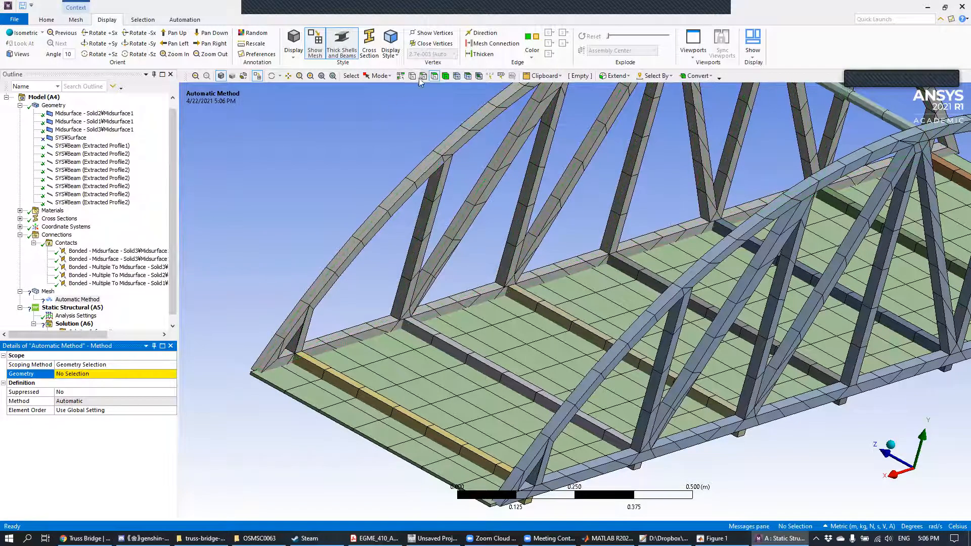
left_click(400, 76)
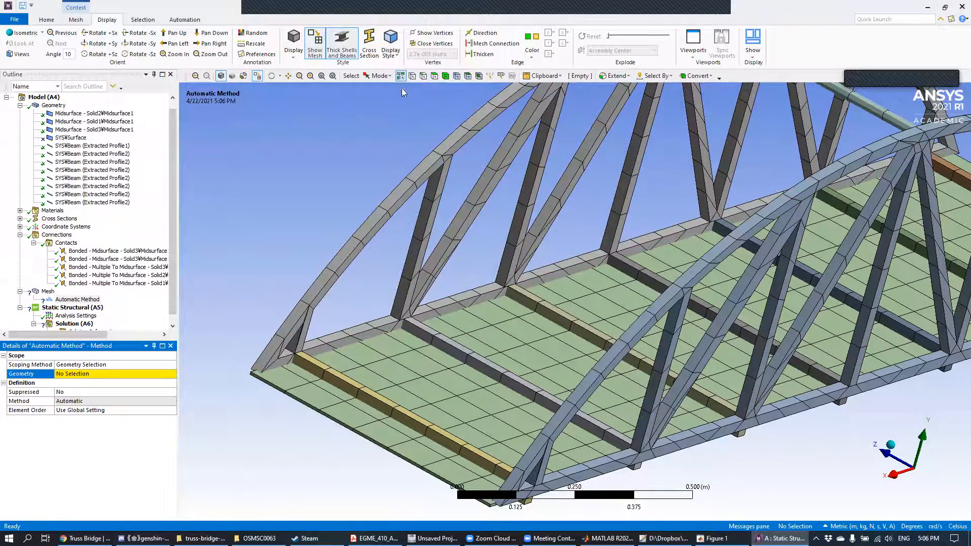
left_click(436, 167)
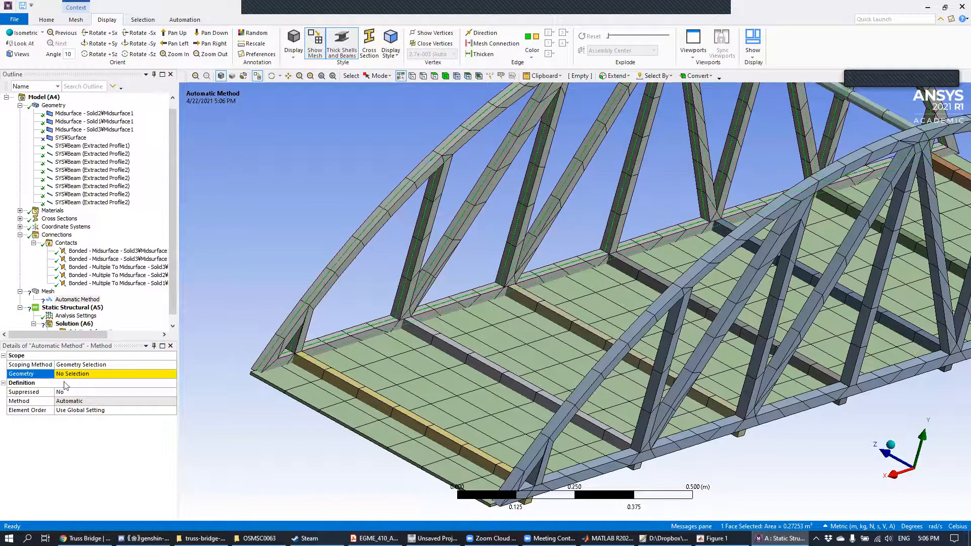
left_click(88, 376)
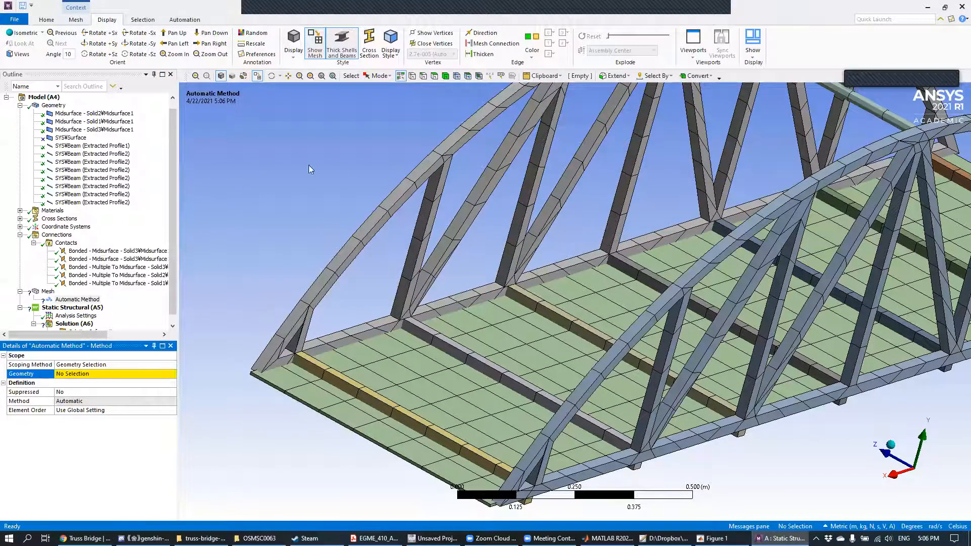
Step: Delete the unscoped Automatic Method from the mesh and turn off the thick shell and beam display
left_click(85, 300)
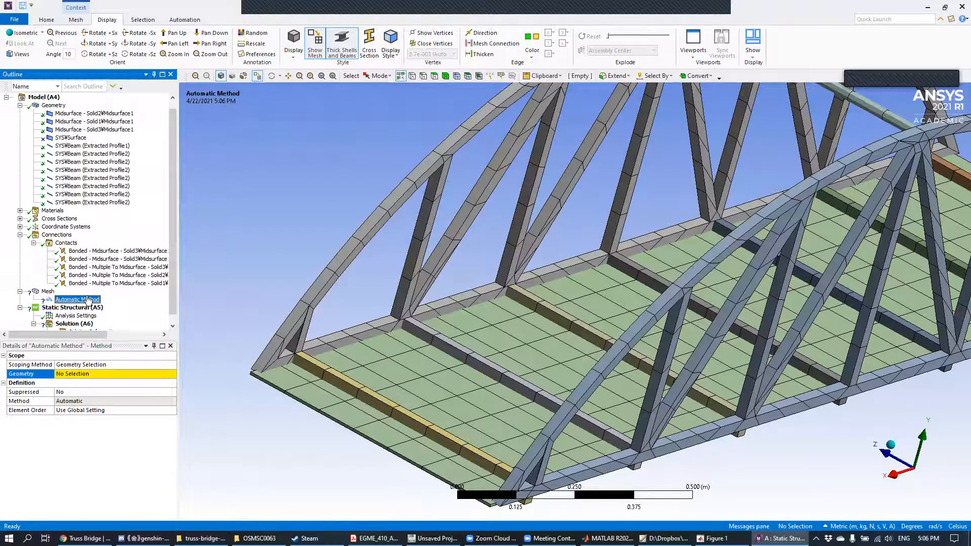
right_click(92, 303)
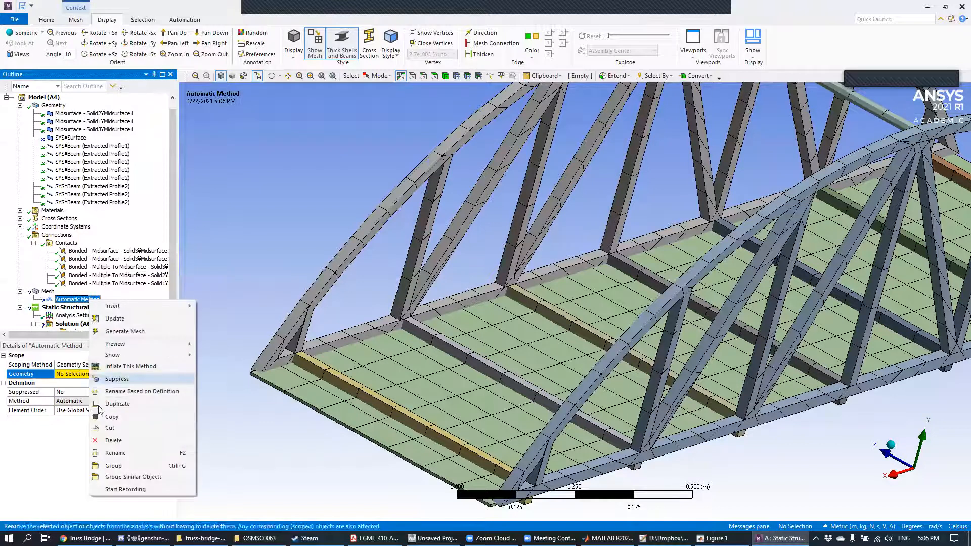
left_click(117, 438)
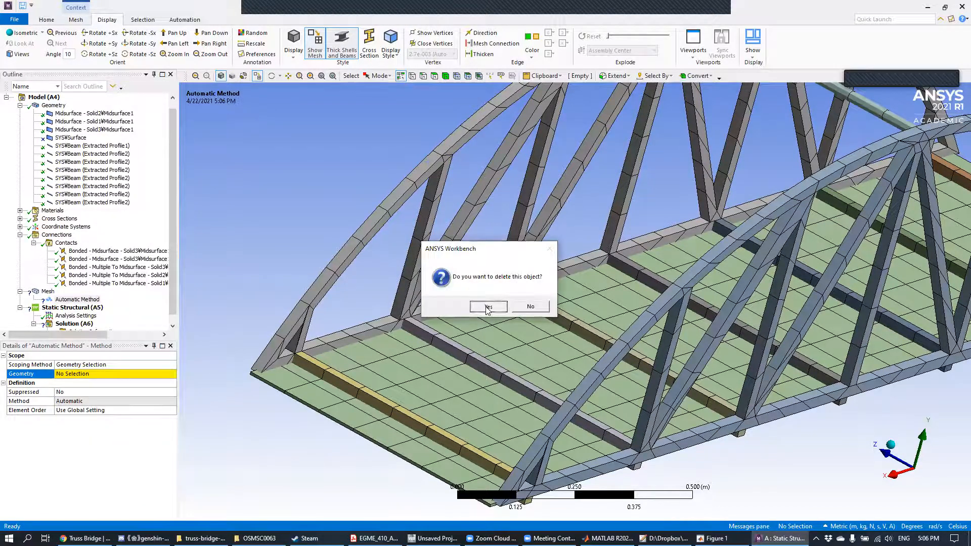
left_click(488, 305)
left_click(342, 43)
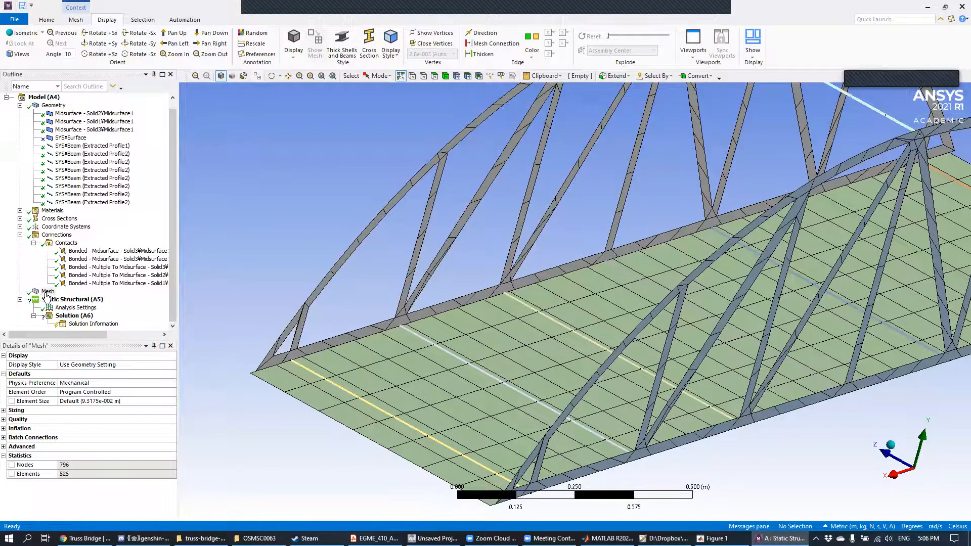
Step: Set the element order of the global mesh to Quadratic
left_click(48, 292)
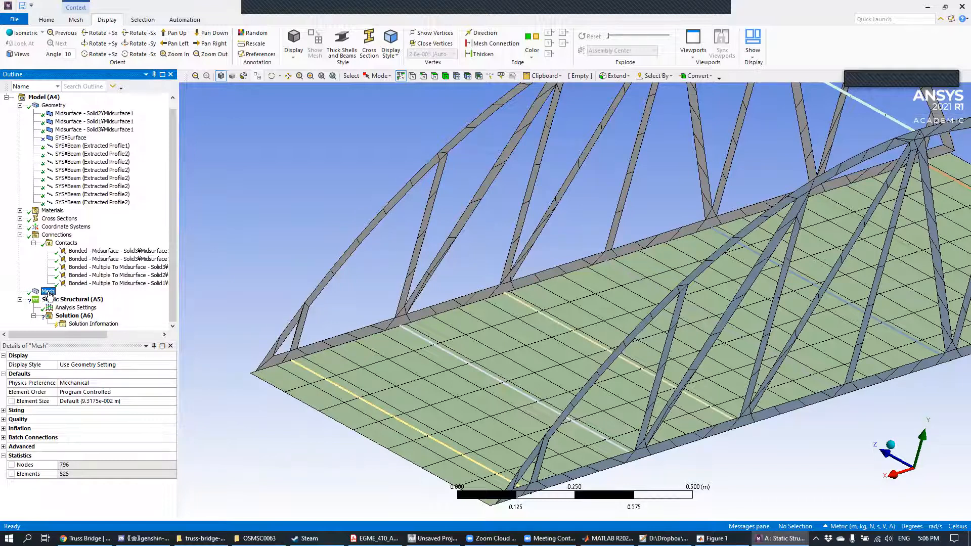
left_click(95, 391)
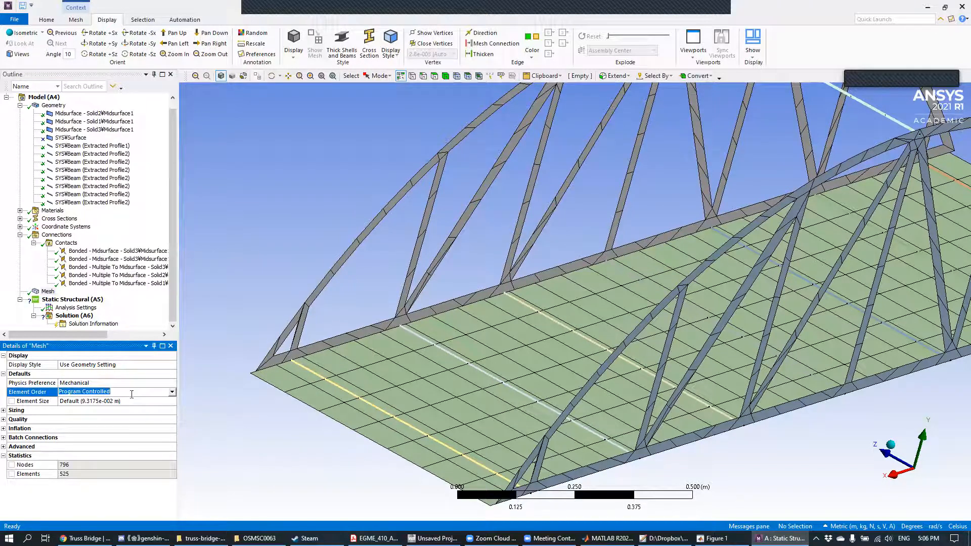
left_click(171, 393)
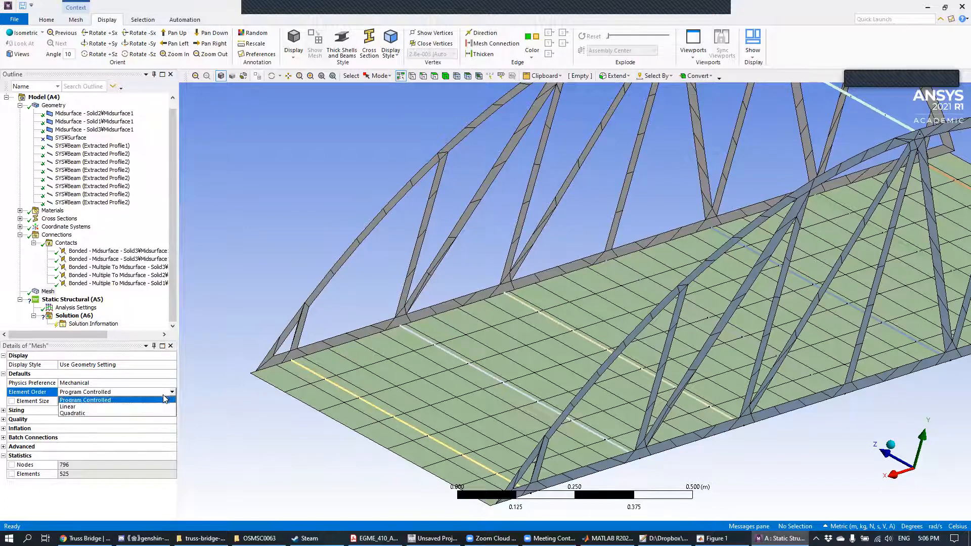
left_click(77, 415)
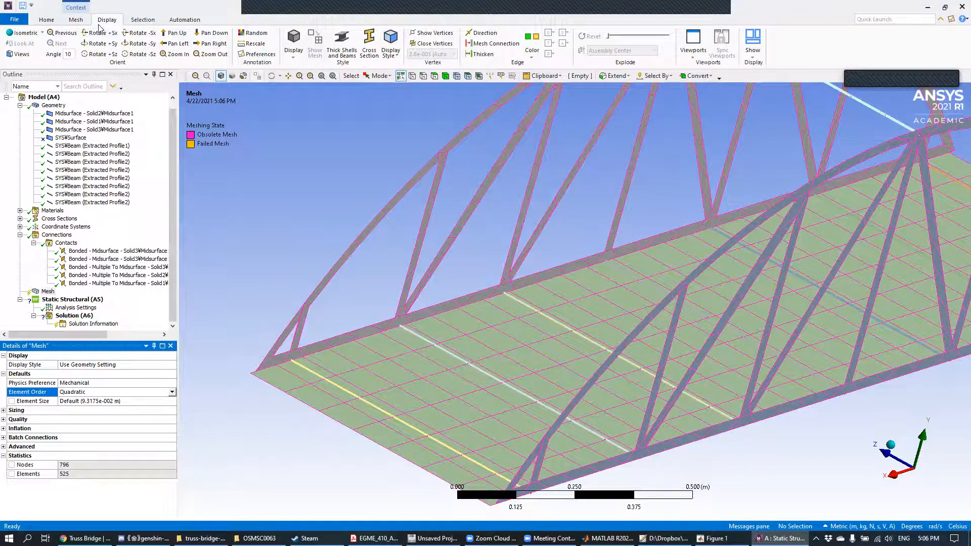
Step: Switch the unit system to Metric (cm, g, dyne, s, V, A)
left_click(51, 22)
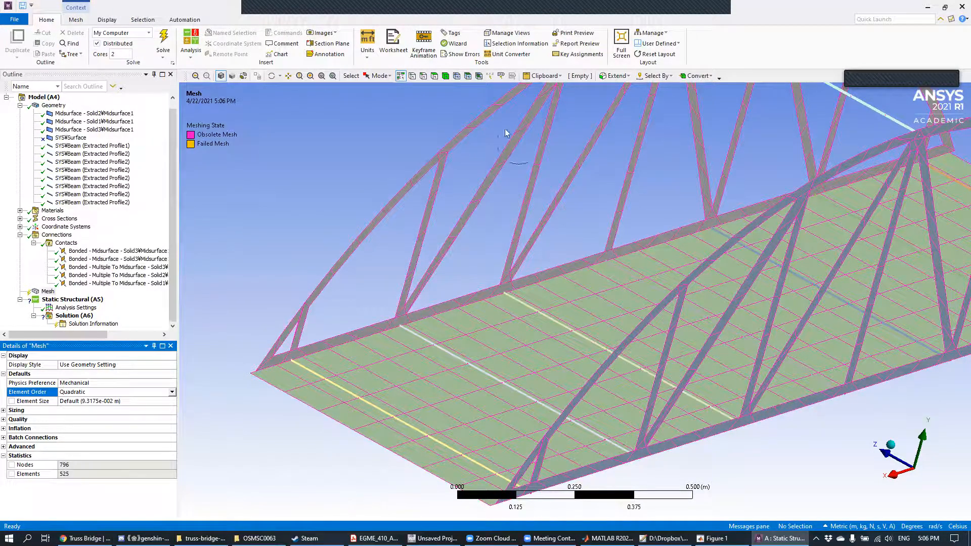
left_click(367, 50)
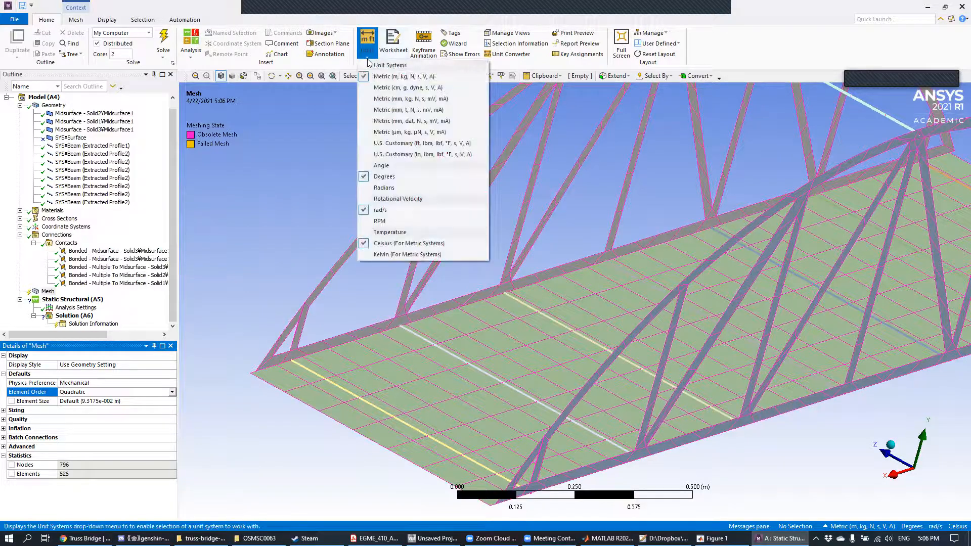
left_click(378, 88)
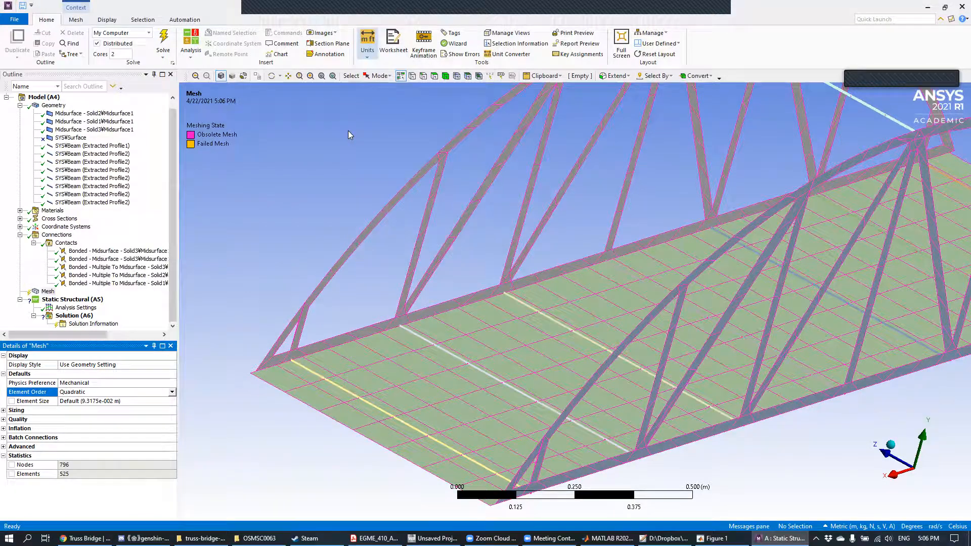
Step: Set the global mesh element size to 5 cm and generate the mesh
left_click(101, 401)
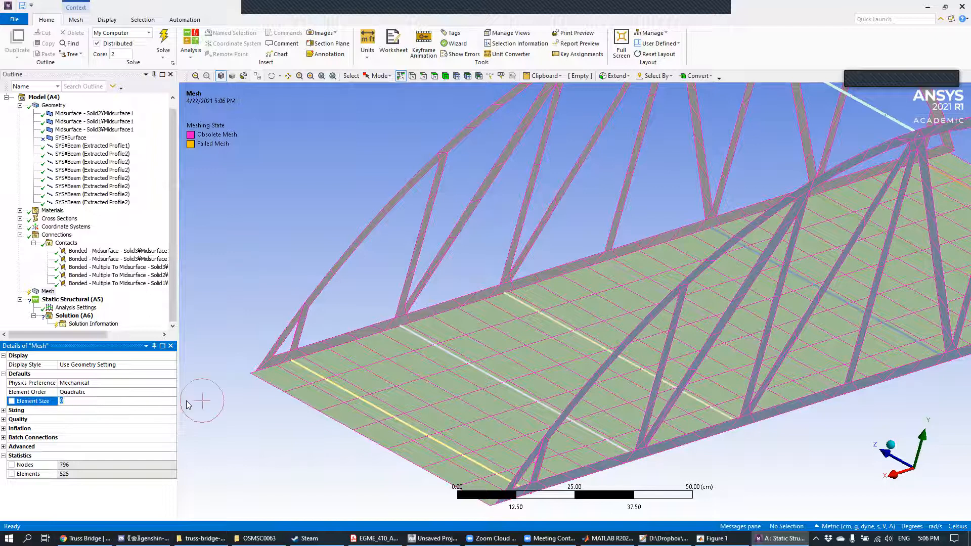
type("5")
key("Return")
right_click(48, 291)
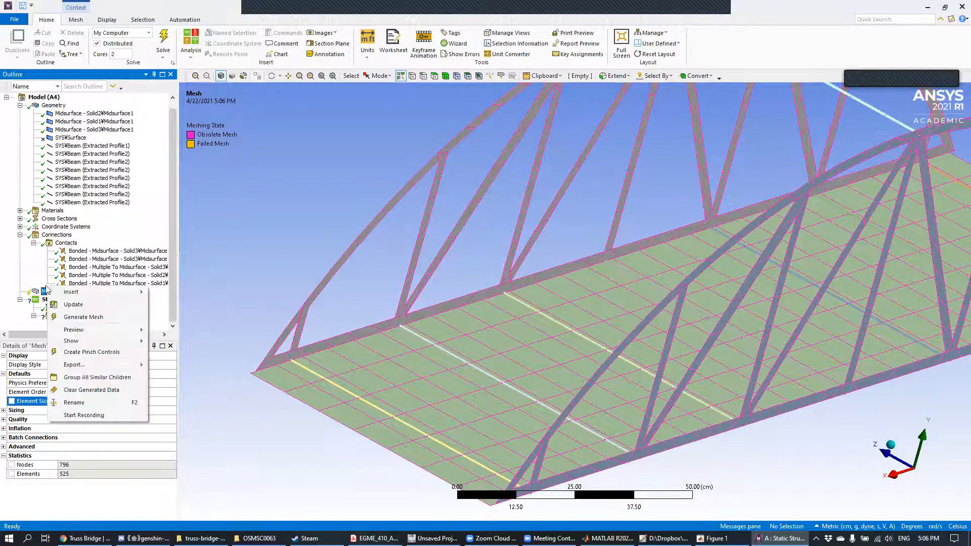
left_click(72, 327)
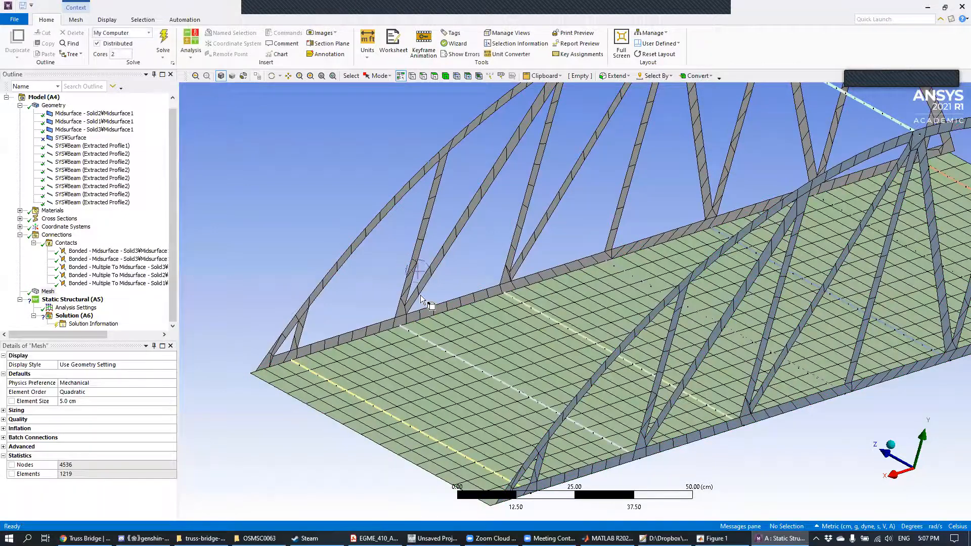
mouse_move(503, 296)
middle_mouse_down()
mouse_move(566, 292)
mouse_move(507, 293)
middle_mouse_up()
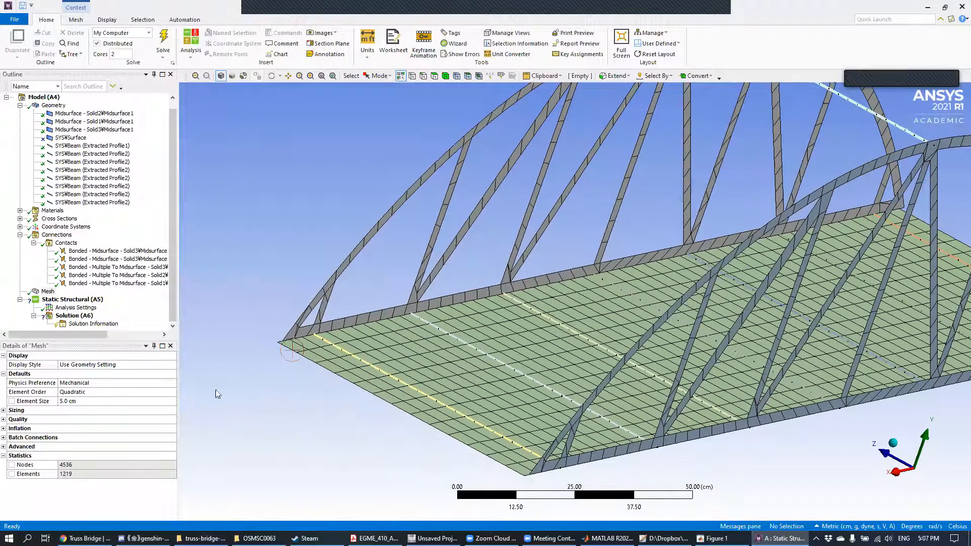
Step: Set the global mesh element size to 2 cm and regenerate the mesh
left_click(76, 401)
type("2")
key("Return")
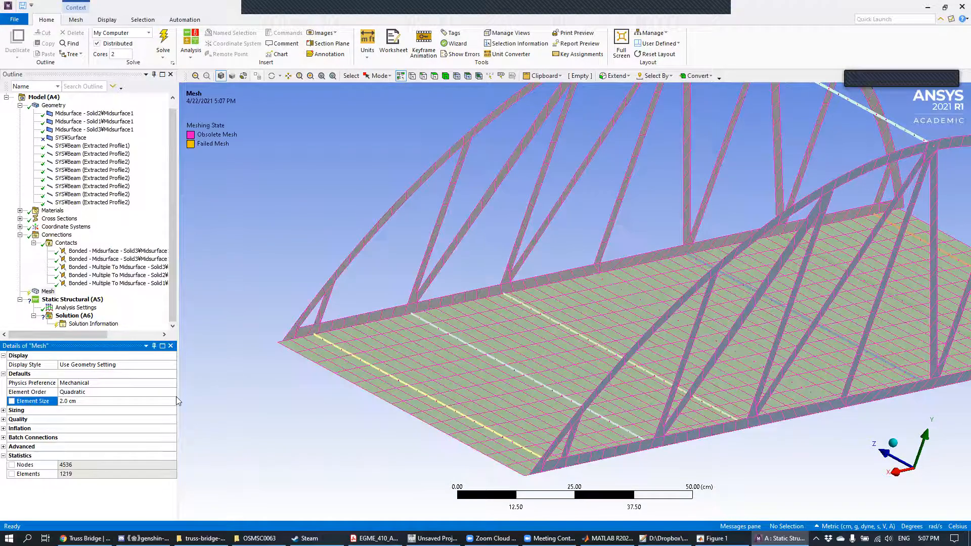
right_click(49, 292)
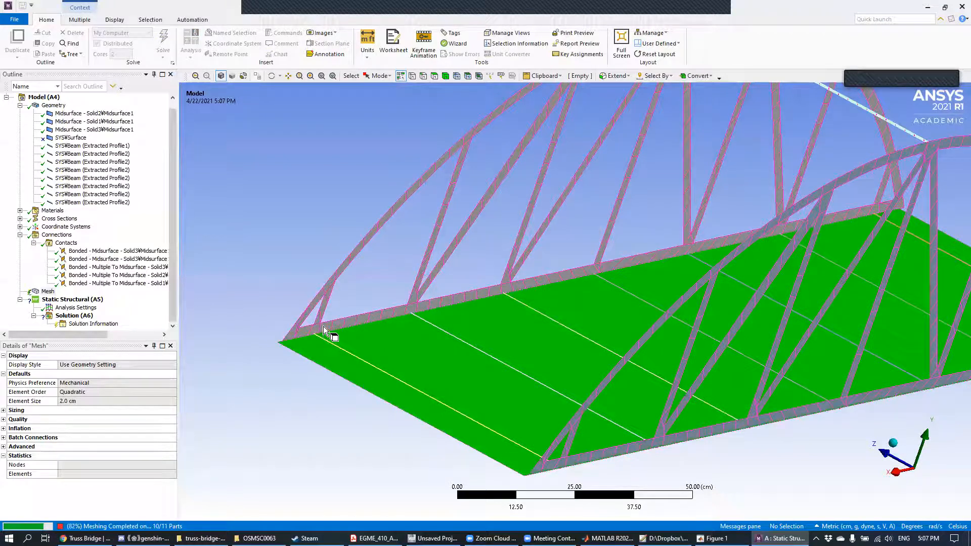
mouse_move(691, 7)
left_click(713, 20)
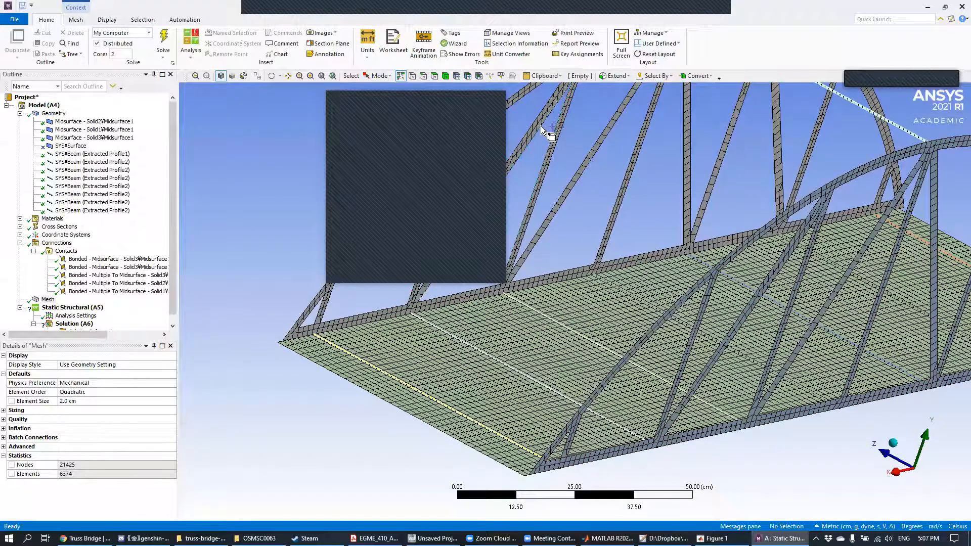
left_click(493, 100)
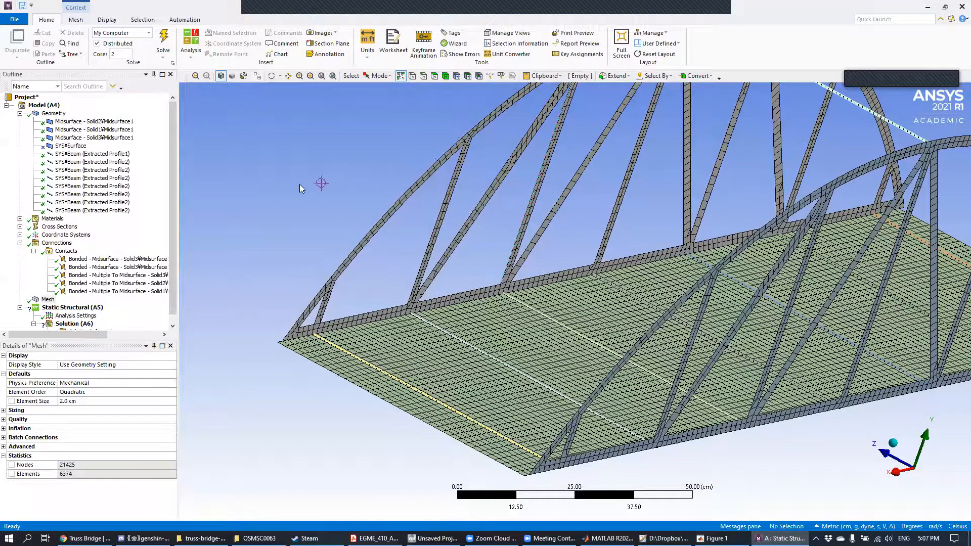
Step: Examine the refined mesh on the deck and both side trusses from several angles
mouse_move(421, 265)
middle_mouse_down()
mouse_move(486, 246)
mouse_move(366, 259)
mouse_move(472, 249)
mouse_move(450, 248)
mouse_move(414, 267)
mouse_move(462, 276)
middle_mouse_up()
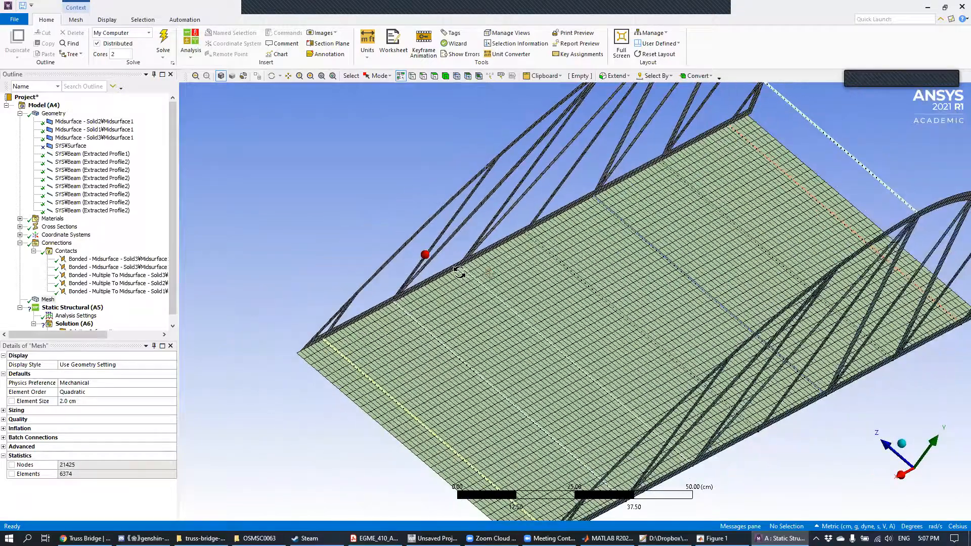
middle_click_drag(415, 364, 466, 260)
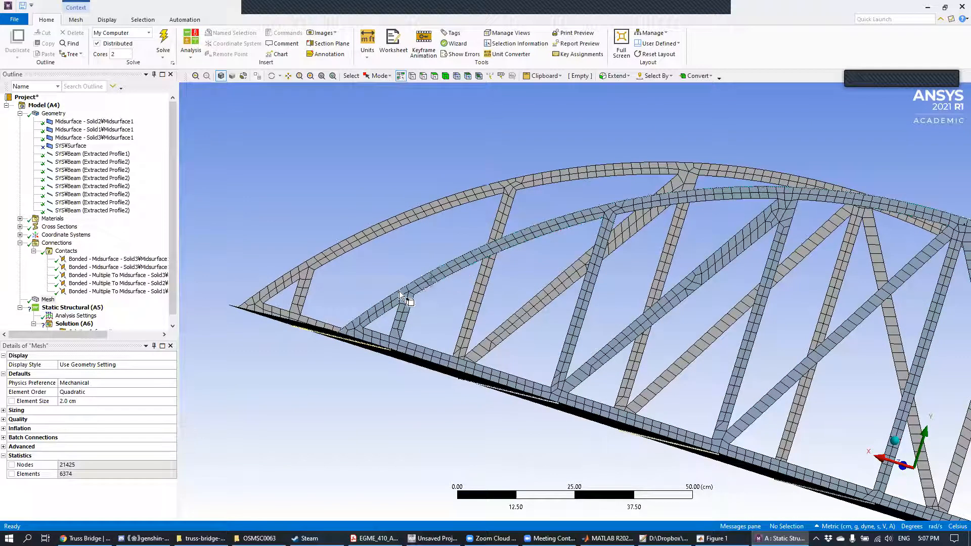
mouse_move(469, 249)
middle_mouse_down()
mouse_move(455, 244)
mouse_move(462, 265)
middle_mouse_up()
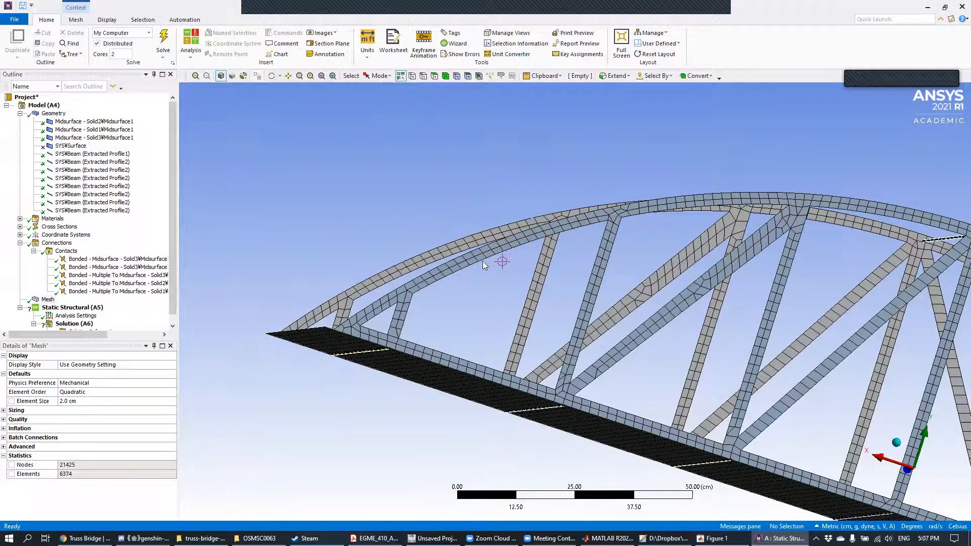
scroll(141, 308, "down", 1)
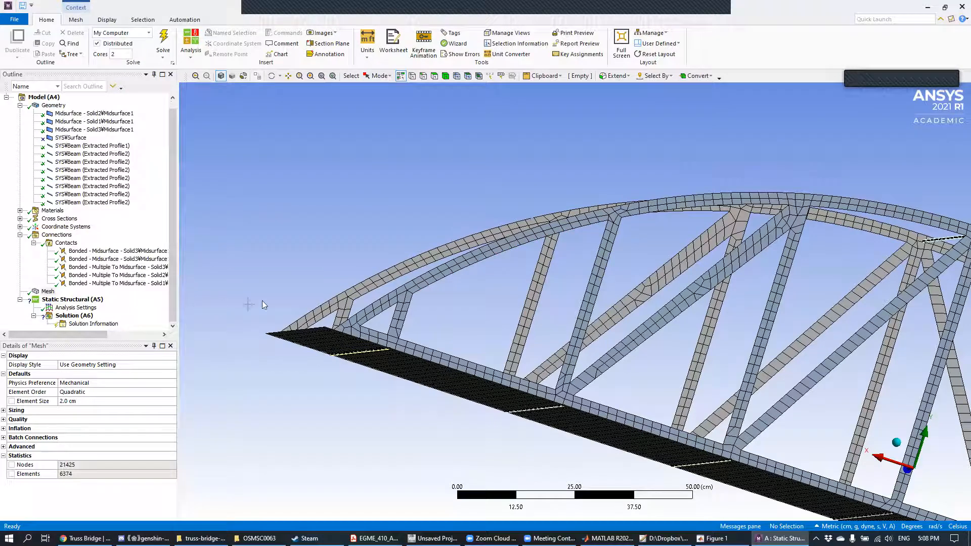
mouse_move(534, 268)
middle_mouse_down()
mouse_move(526, 284)
mouse_move(587, 311)
mouse_move(668, 316)
mouse_move(657, 313)
middle_mouse_up()
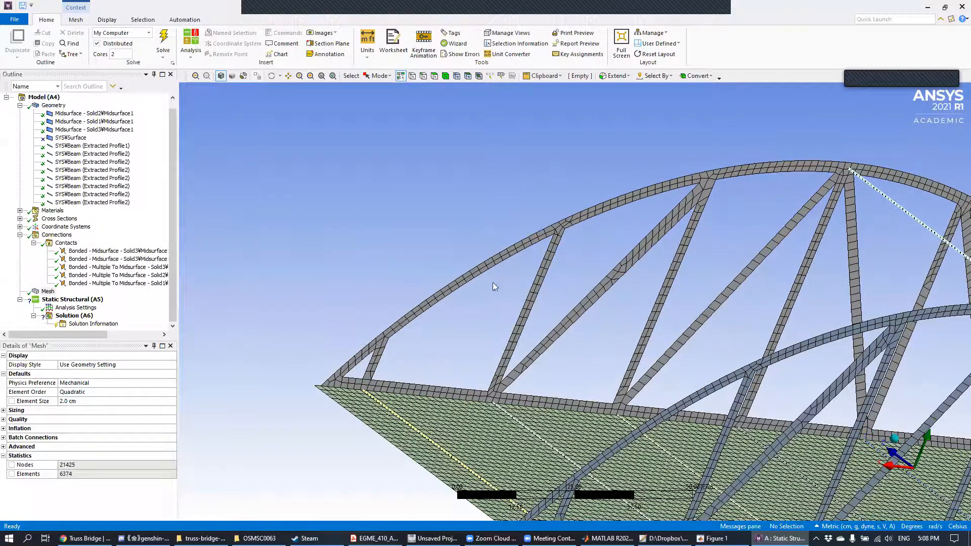
Step: Add a fixed support on the deck's short end edge at the negative X end of the bridge
scroll(514, 334, "down", 3)
middle_click_drag(514, 341, 539, 331)
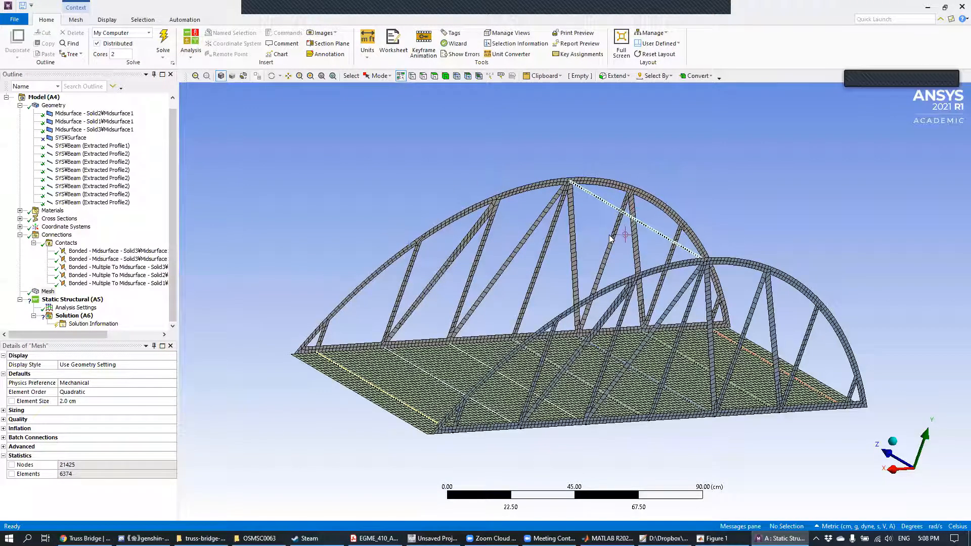
middle_click_drag(439, 291, 458, 269)
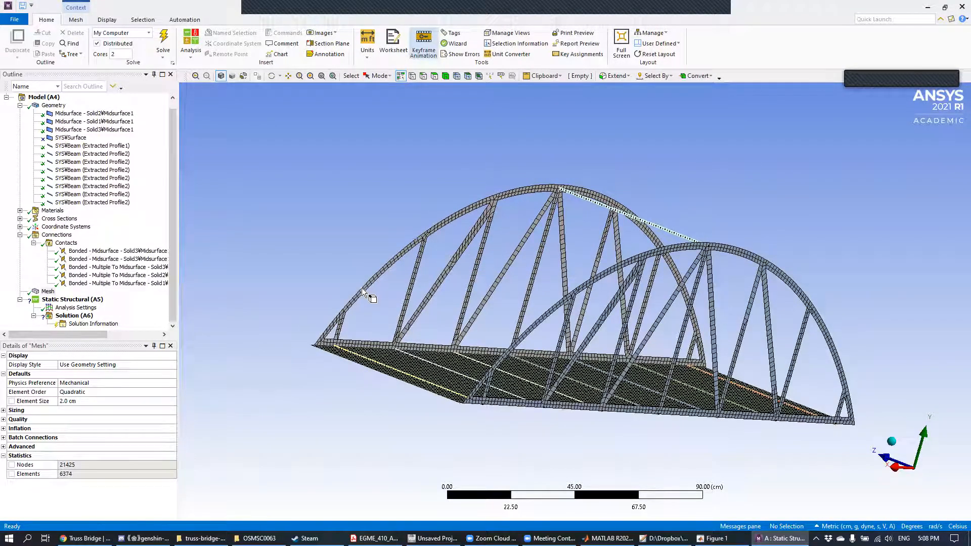
left_click(87, 302)
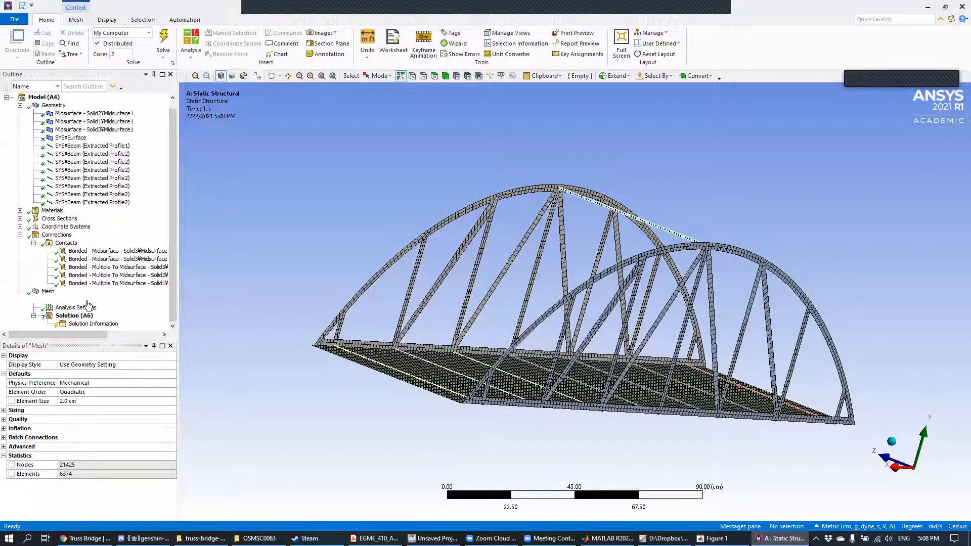
right_click(87, 302)
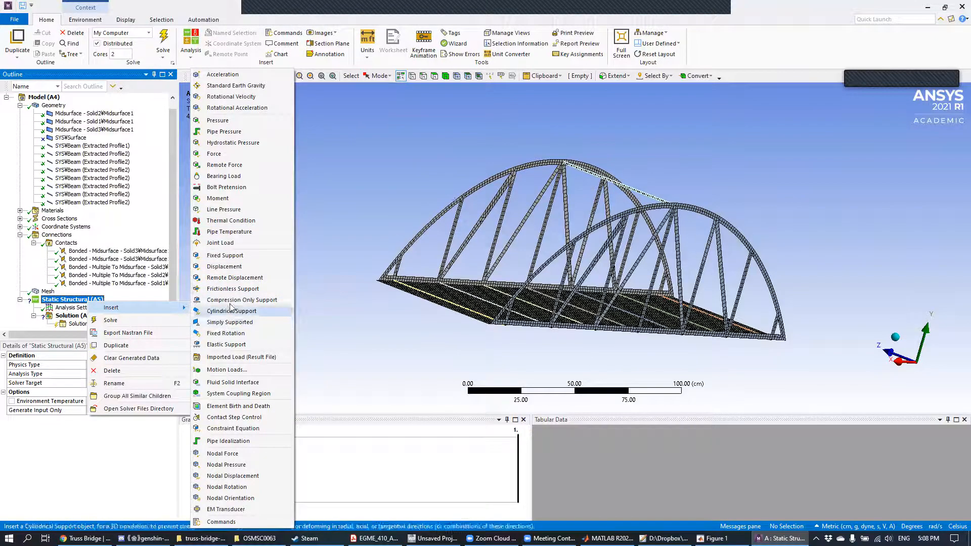
left_click(232, 256)
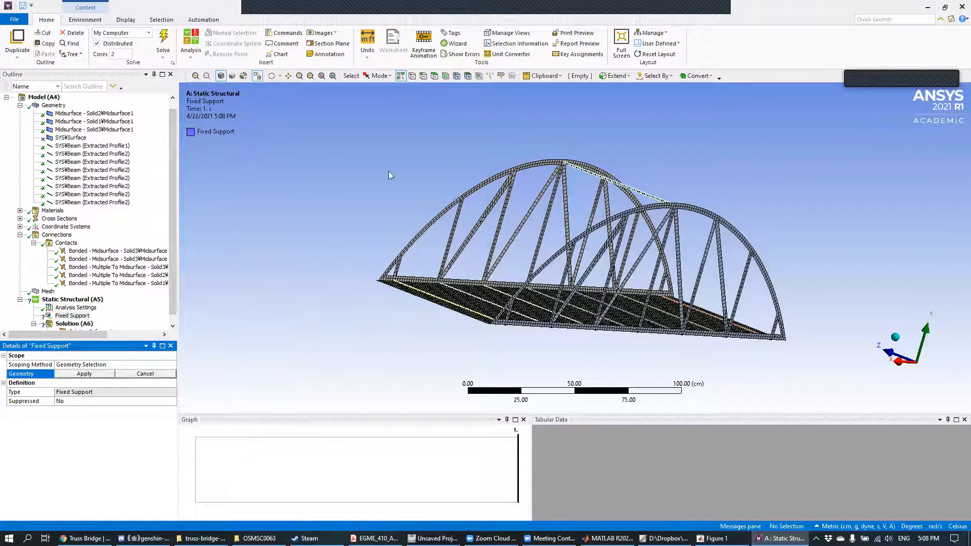
middle_click_drag(424, 112, 574, 258)
left_click(724, 281)
left_click(84, 374)
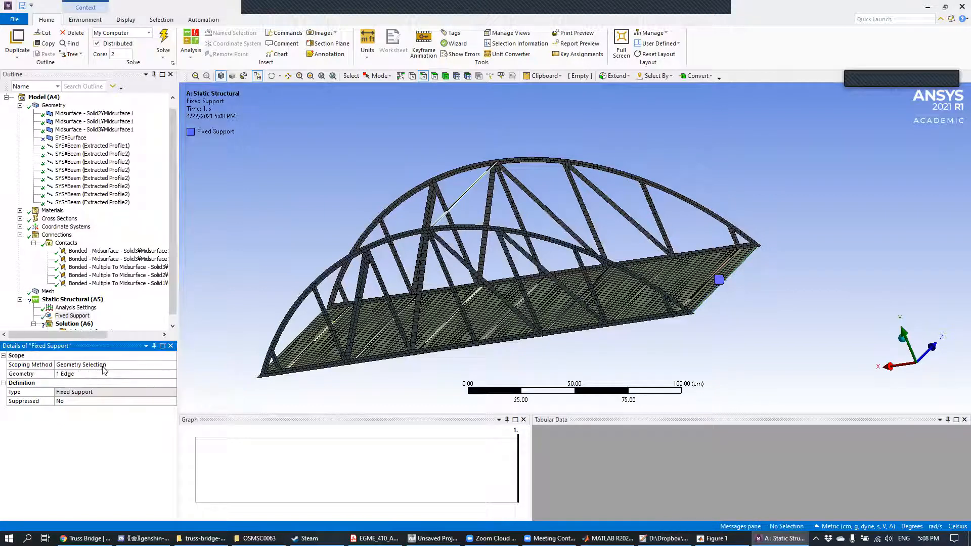
Step: Add a displacement support on the deck's short edge at the positive X end, with the Y component set to 0 cm
right_click(90, 302)
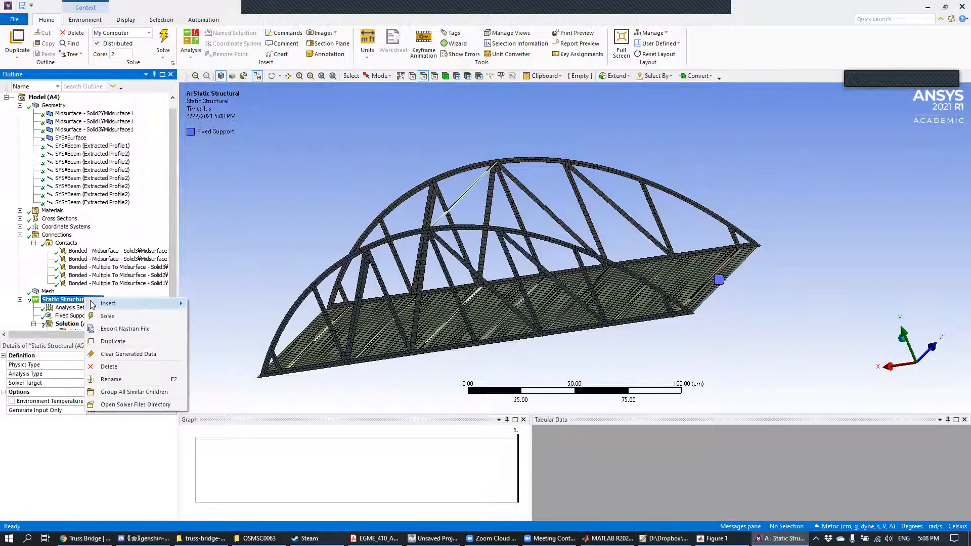
mouse_move(93, 302)
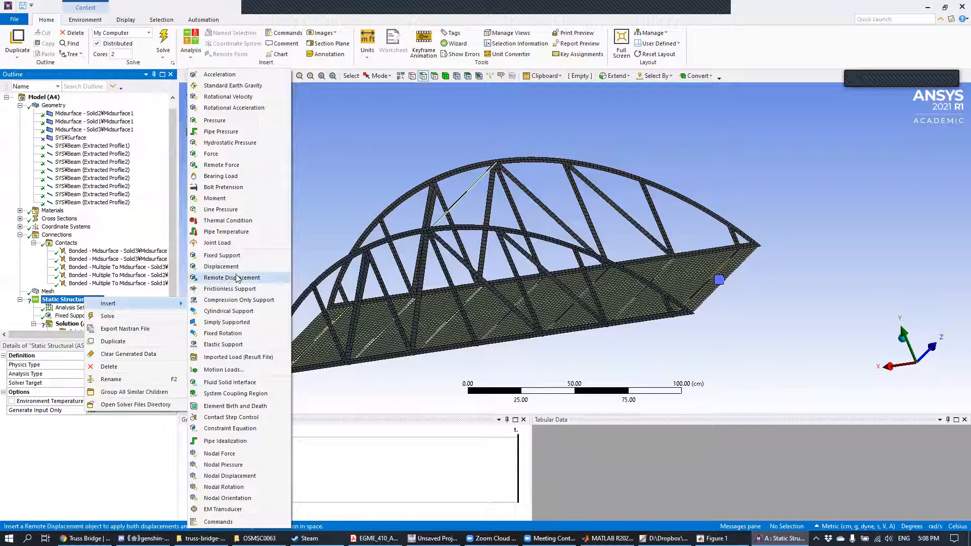
key("Escape")
middle_click_drag(324, 241, 388, 314)
left_click(244, 392)
left_click(89, 373)
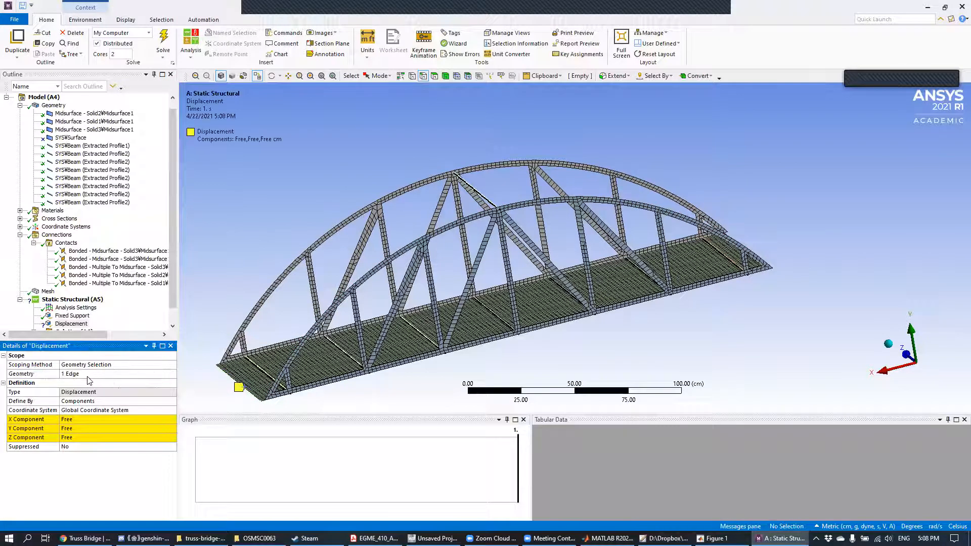
left_click(76, 429)
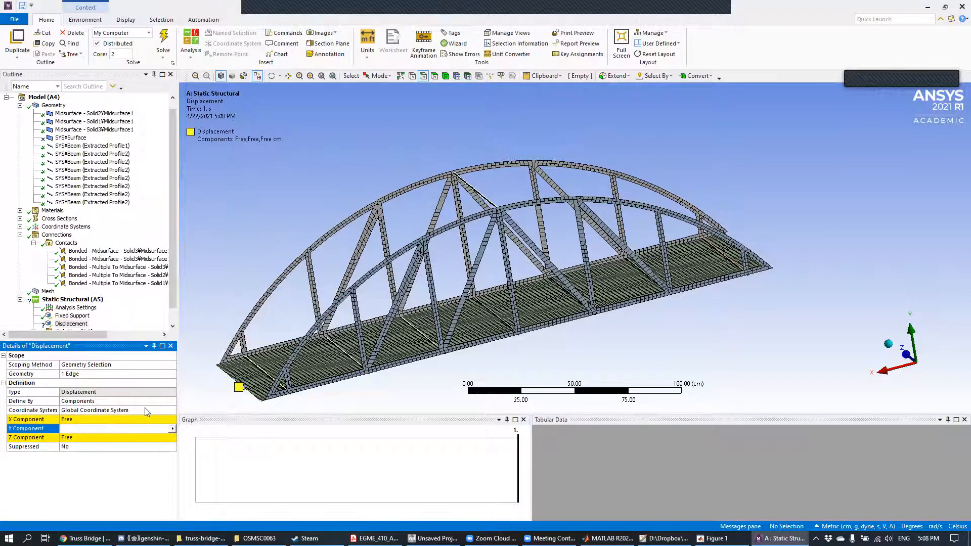
type("0")
key("Return")
middle_click_drag(425, 238, 777, 313)
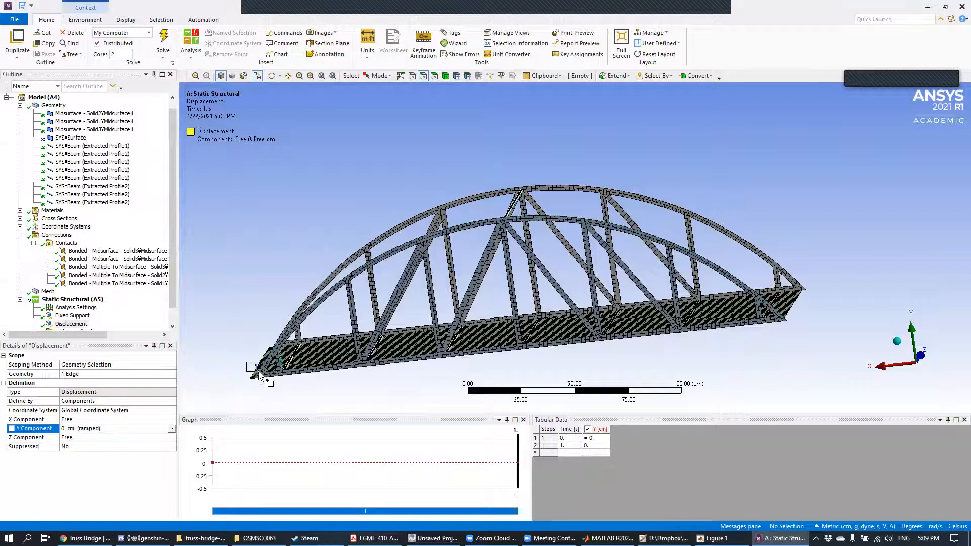
Step: Add a pressure load normal to the bridge deck's face
scroll(83, 282, "down", 2)
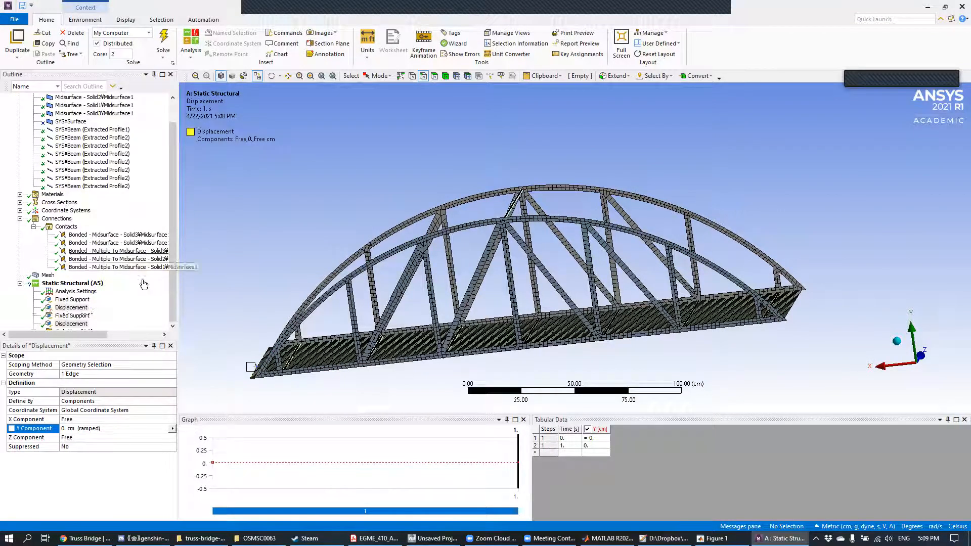
right_click(80, 287)
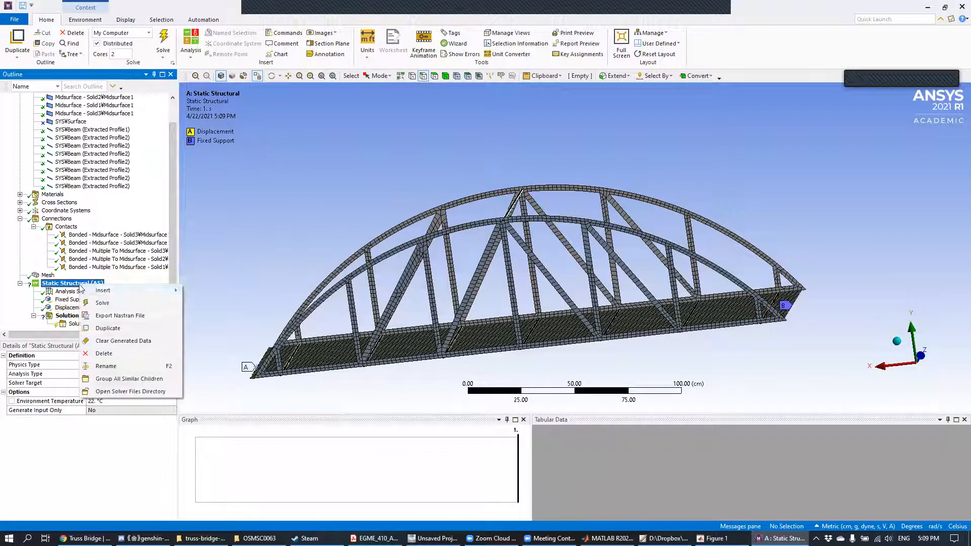
mouse_move(126, 291)
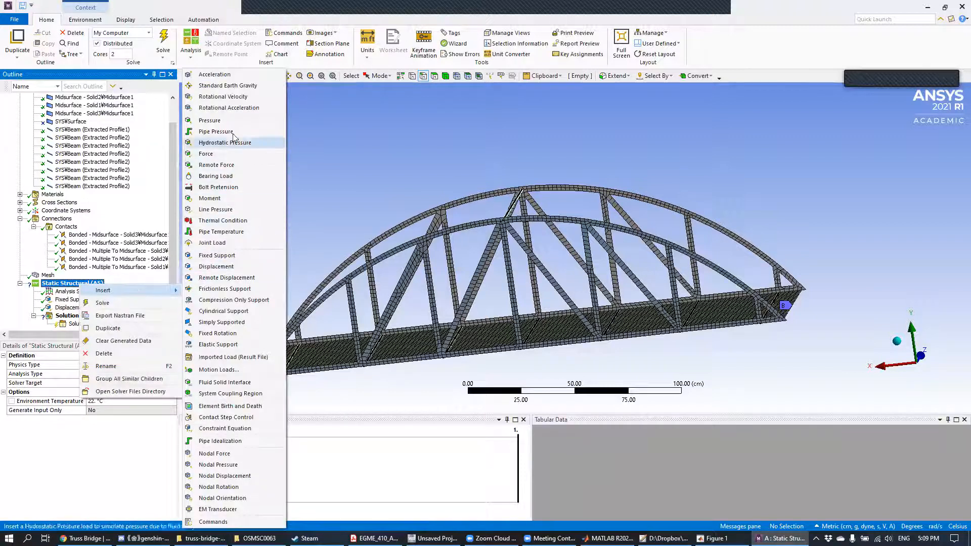
left_click(217, 120)
middle_click_drag(326, 169, 394, 299)
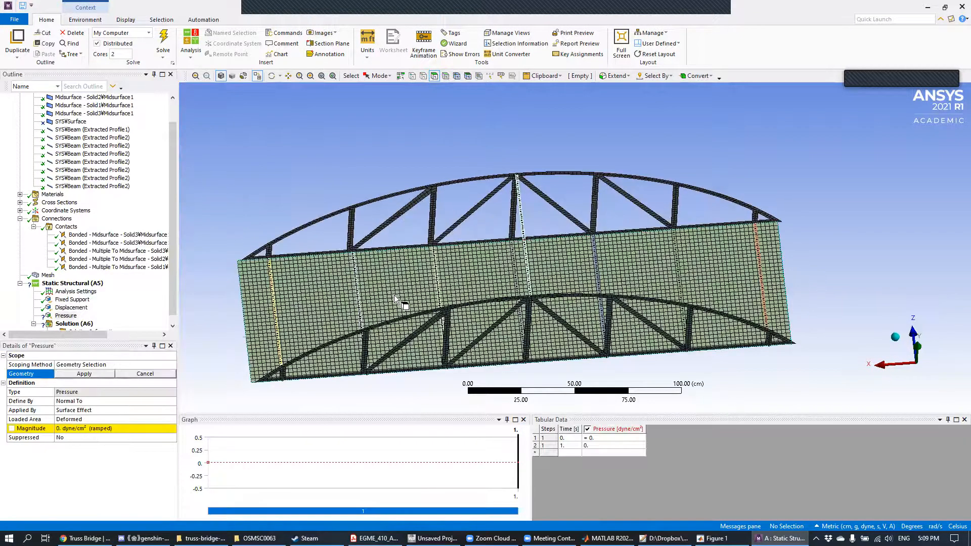
left_click(395, 295)
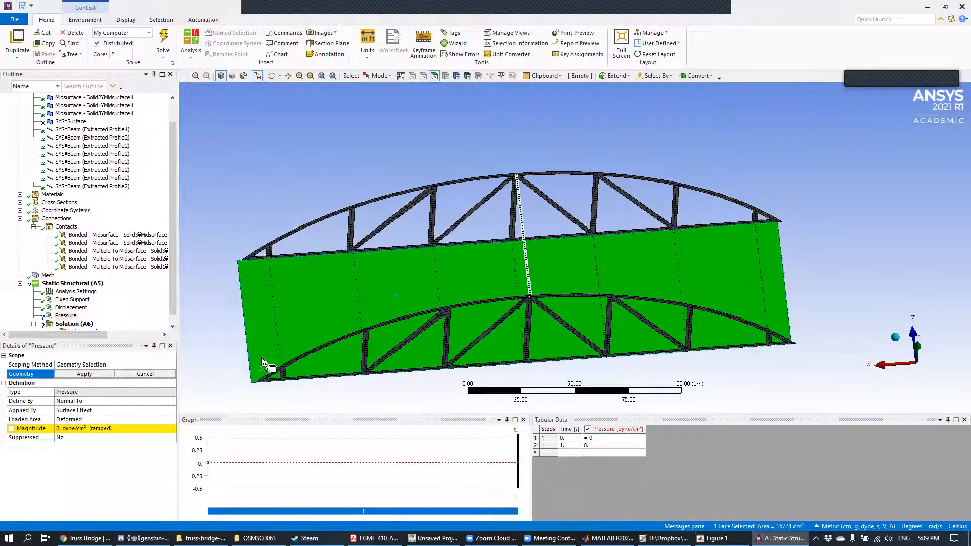
left_click(85, 374)
Step: Switch the unit system to Metric (m, kg, N, s, V, A) and set the deck pressure's magnitude to 5000 Pa
middle_click_drag(210, 359, 210, 316)
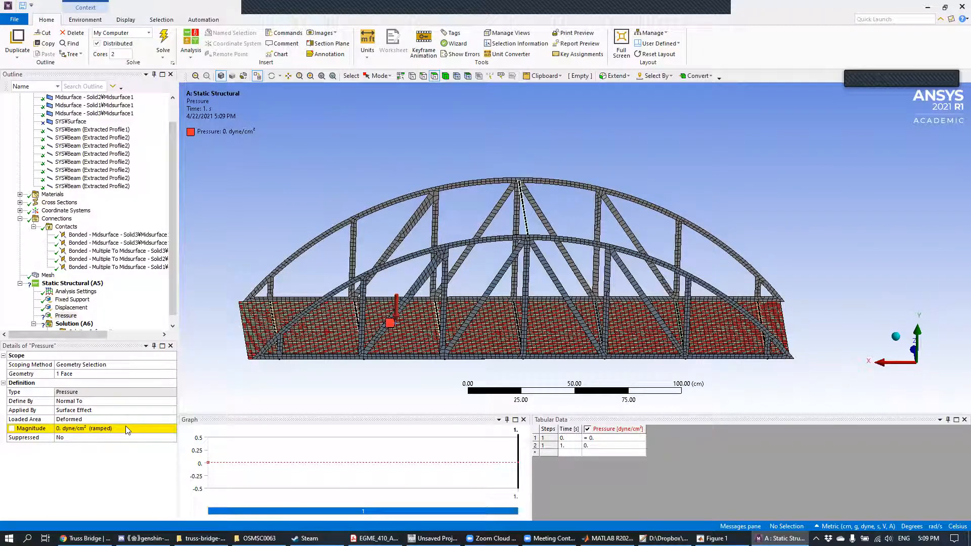
left_click(368, 50)
left_click(404, 76)
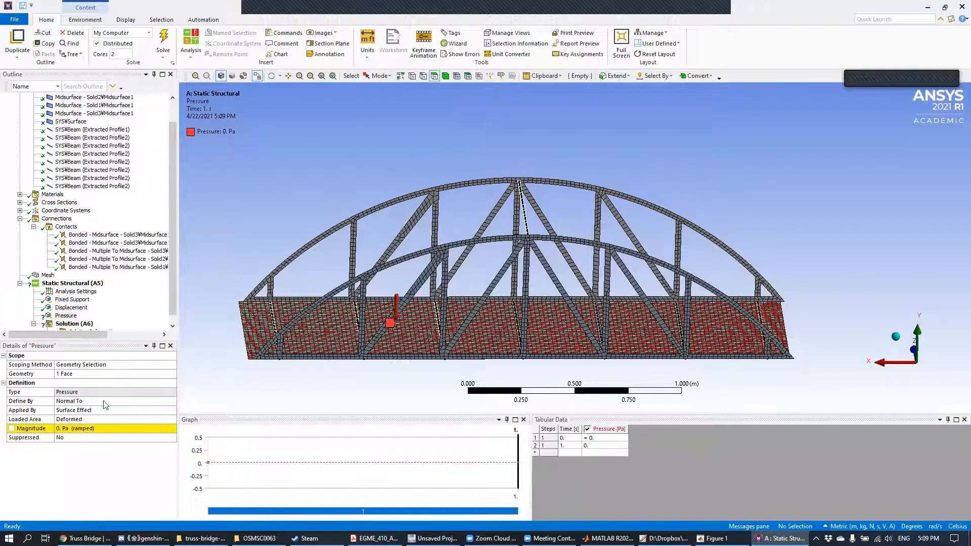
left_click(85, 429)
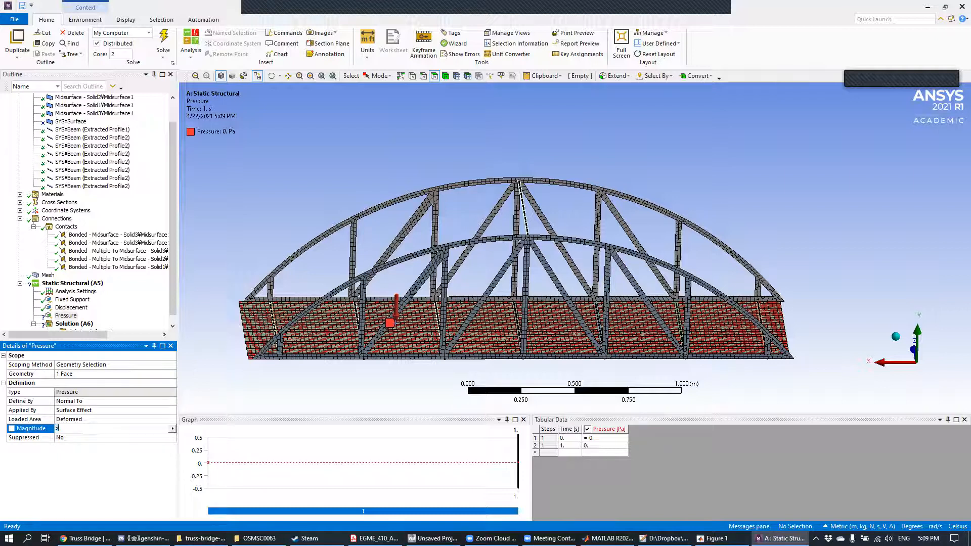
key("Return")
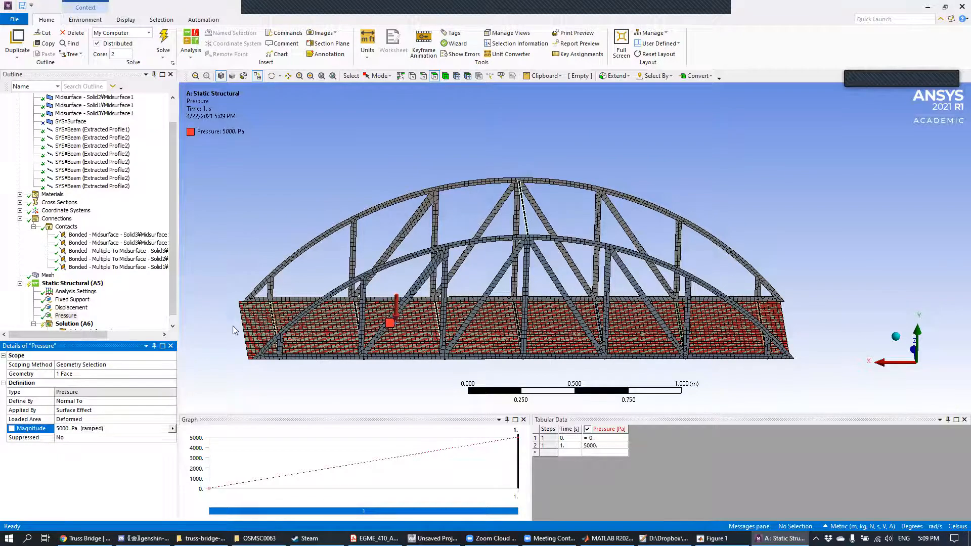
mouse_move(700, 188)
middle_mouse_down()
mouse_move(625, 190)
mouse_move(688, 178)
middle_mouse_up()
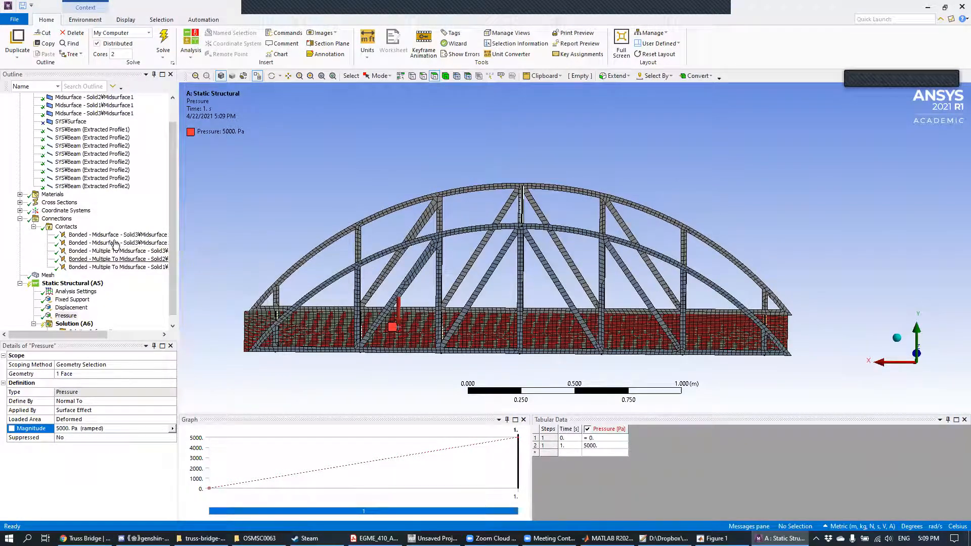
Step: Add a Total Deformation result to the solution
scroll(87, 300, "down", 1)
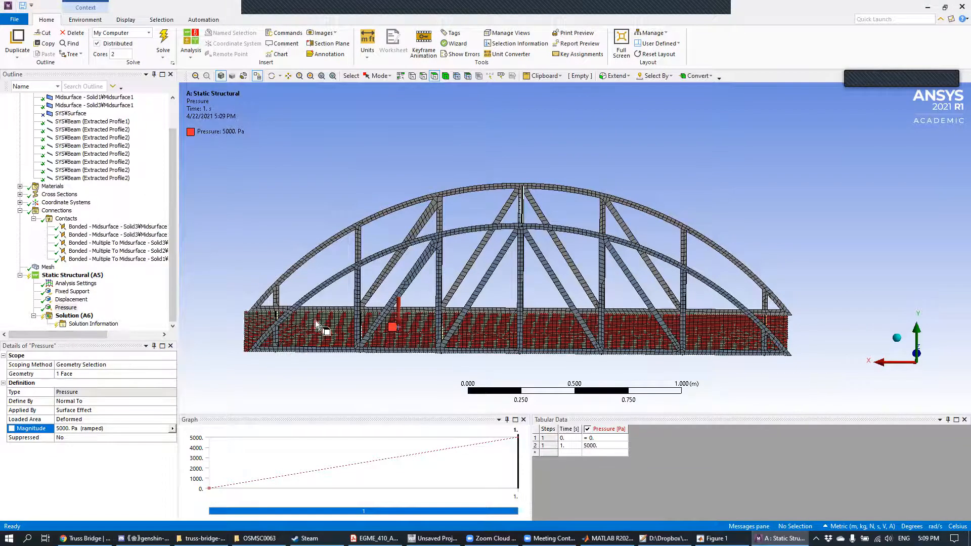
left_click(87, 318)
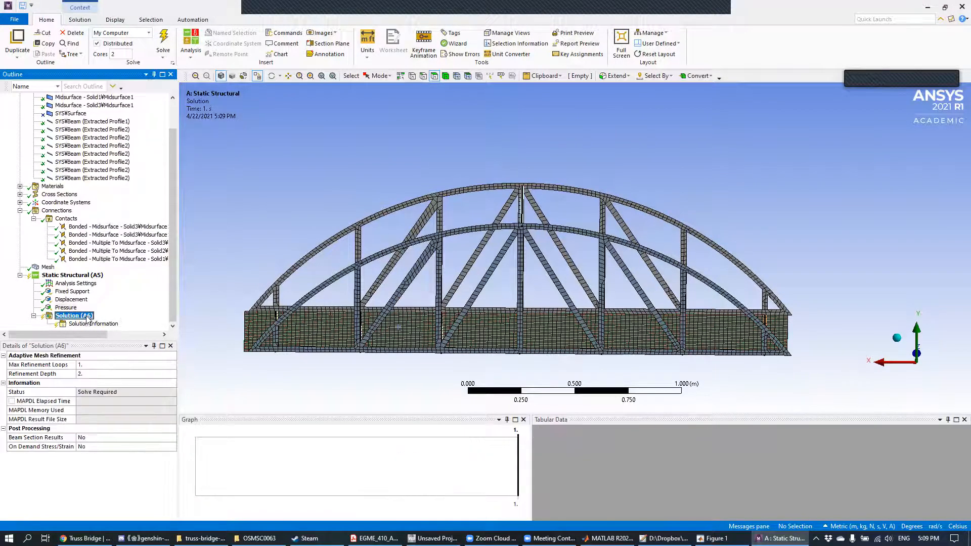
right_click(87, 317)
mouse_move(126, 322)
mouse_move(230, 323)
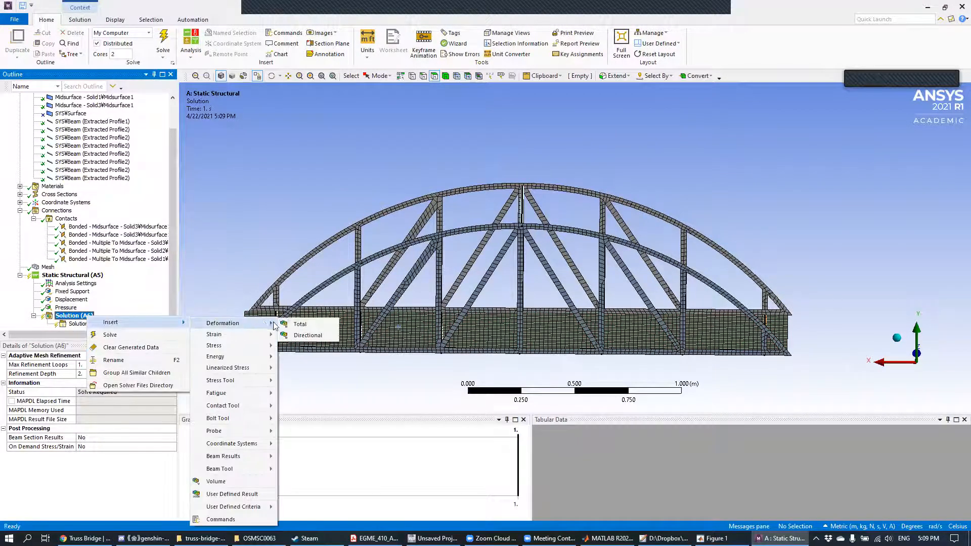
left_click(296, 324)
Step: Add an Equivalent (von-Mises) Stress result to the solution and solve the analysis
right_click(87, 310)
mouse_move(107, 311)
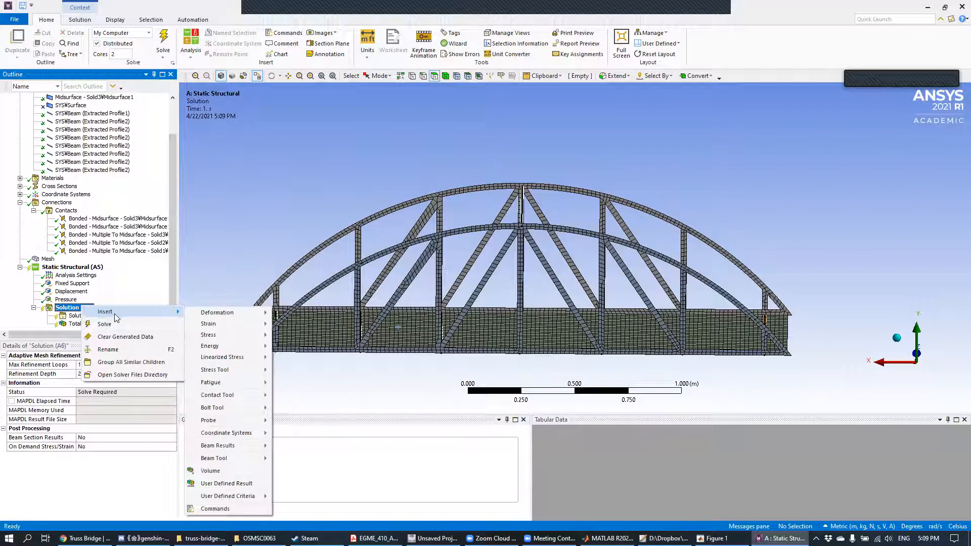
mouse_move(228, 335)
left_click(281, 337)
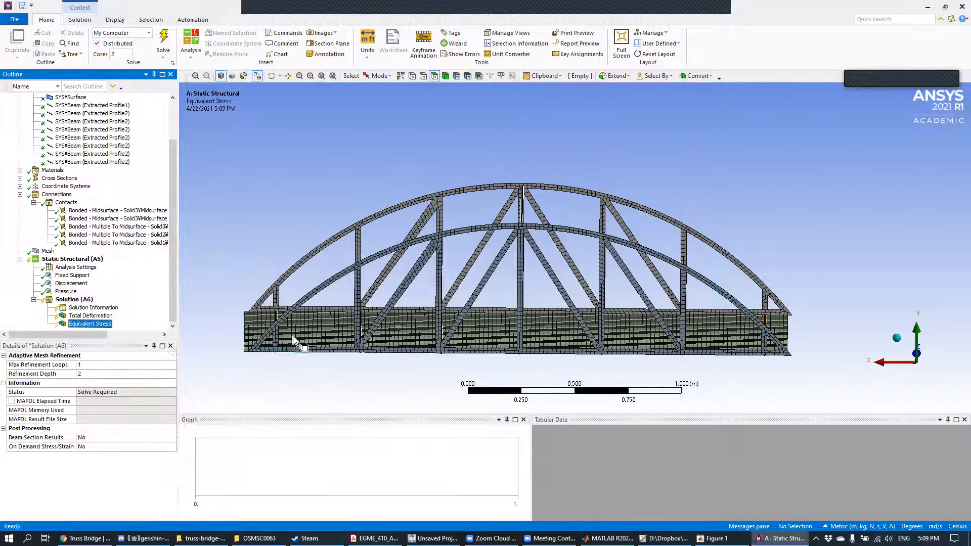
left_click(163, 41)
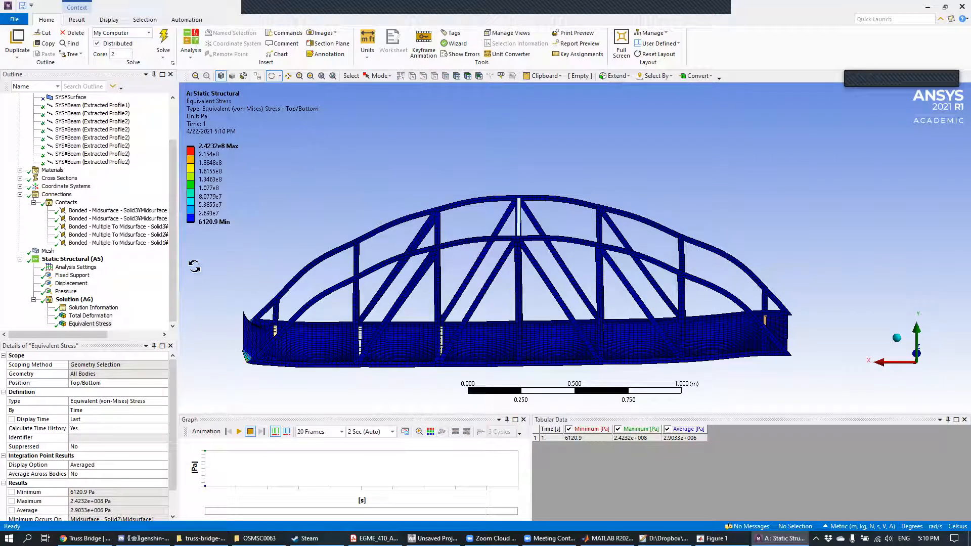
Step: Review the deck's pressure load and examine the total deformation contours and legend from several angles
left_click(66, 292)
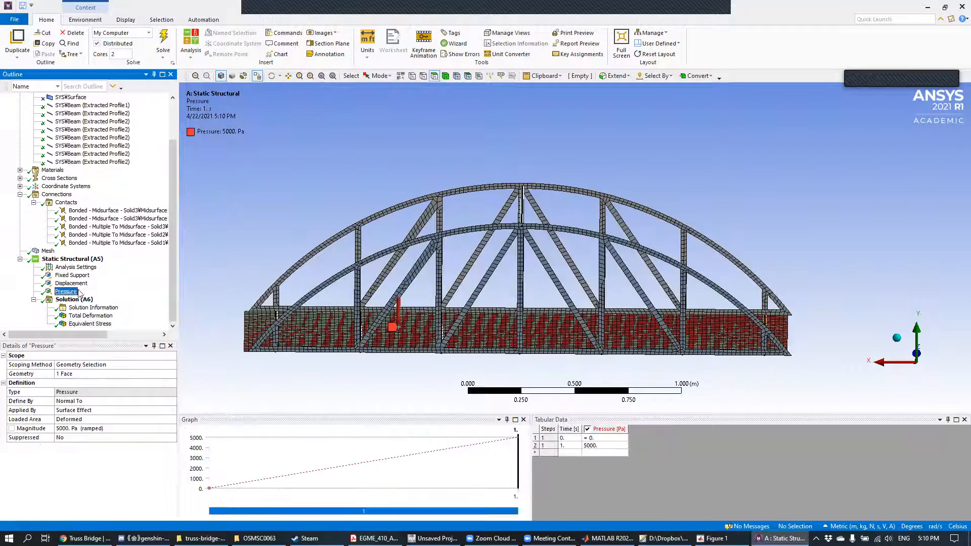
left_click_drag(408, 290, 713, 290)
left_click(91, 315)
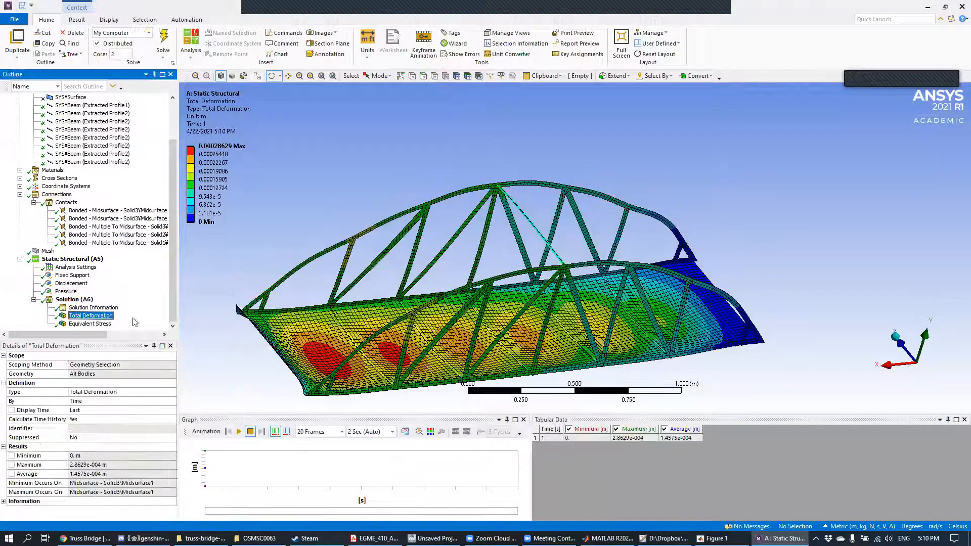
mouse_move(445, 273)
left_mouse_down()
mouse_move(444, 255)
mouse_move(369, 233)
mouse_move(424, 202)
mouse_move(465, 233)
mouse_move(523, 253)
mouse_move(470, 252)
mouse_move(504, 253)
mouse_move(496, 136)
mouse_move(494, 246)
mouse_move(453, 334)
left_mouse_up()
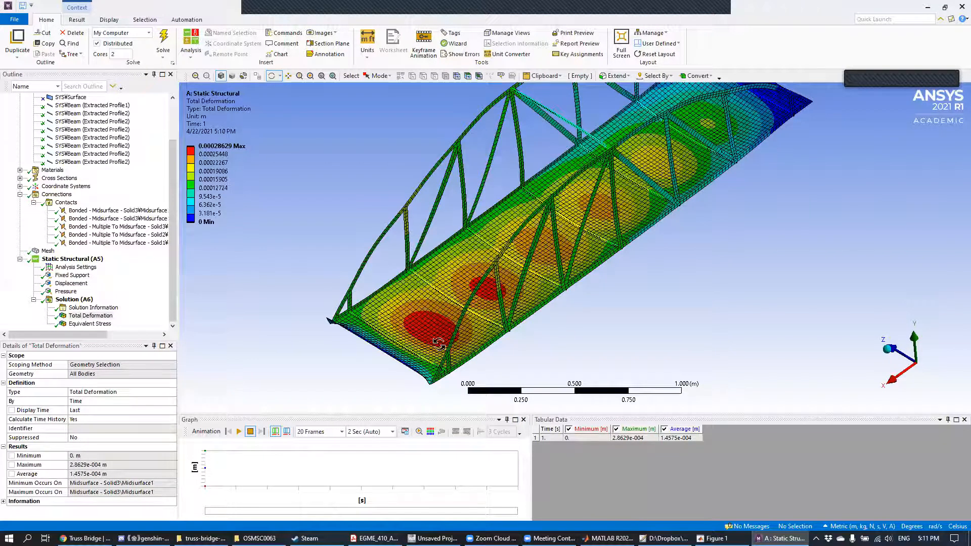
left_click(237, 172)
left_click(208, 155)
left_click(199, 148)
scroll(667, 291, "up", 2)
scroll(668, 292, "down", 2)
mouse_move(667, 292)
middle_mouse_down()
mouse_move(645, 243)
mouse_move(612, 217)
mouse_move(590, 229)
mouse_move(582, 264)
mouse_move(619, 257)
mouse_move(691, 267)
mouse_move(413, 244)
middle_mouse_up()
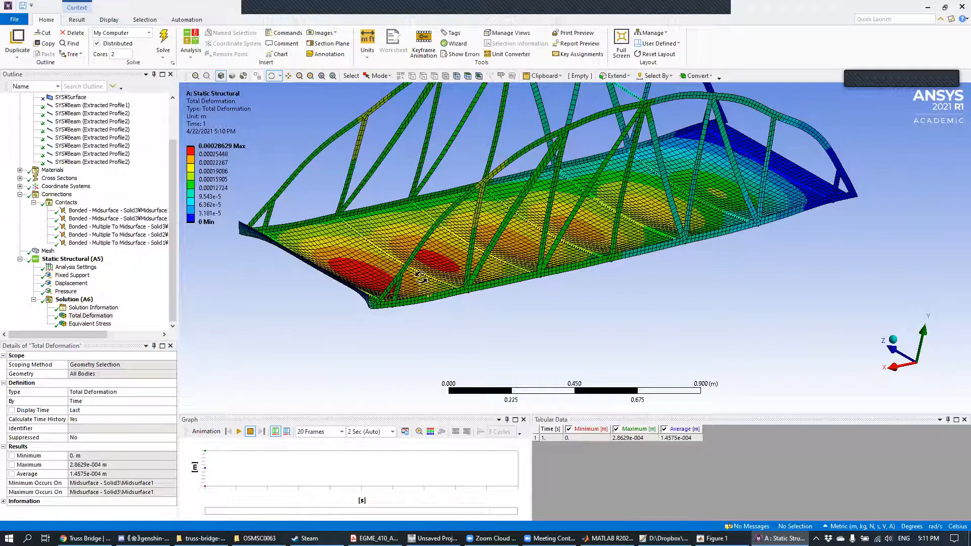
Step: Examine the equivalent stress distribution on the trusses, deck and end corners from several angles
left_click(94, 324)
left_click_drag(406, 277, 321, 266)
left_click_drag(259, 177, 212, 152)
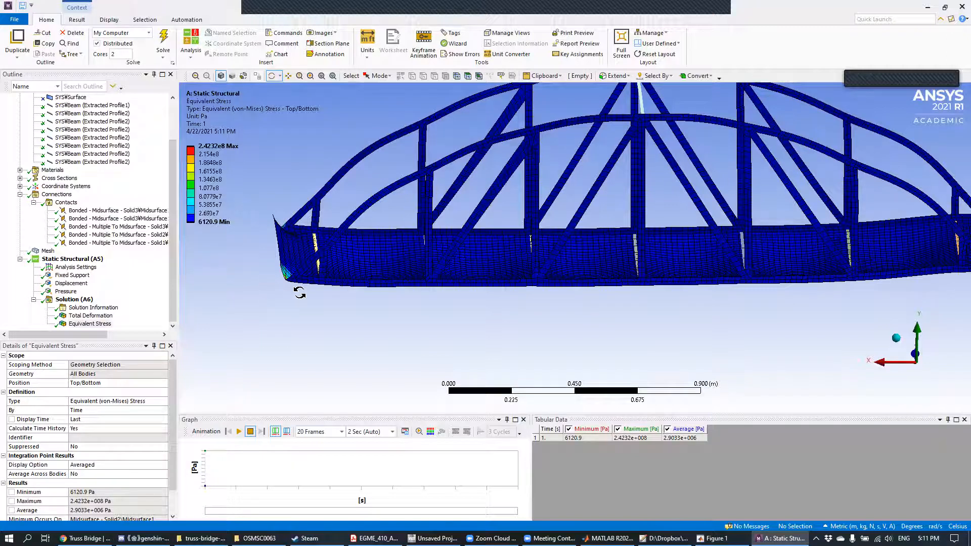
left_click_drag(399, 233, 348, 255)
left_click_drag(196, 337, 225, 346)
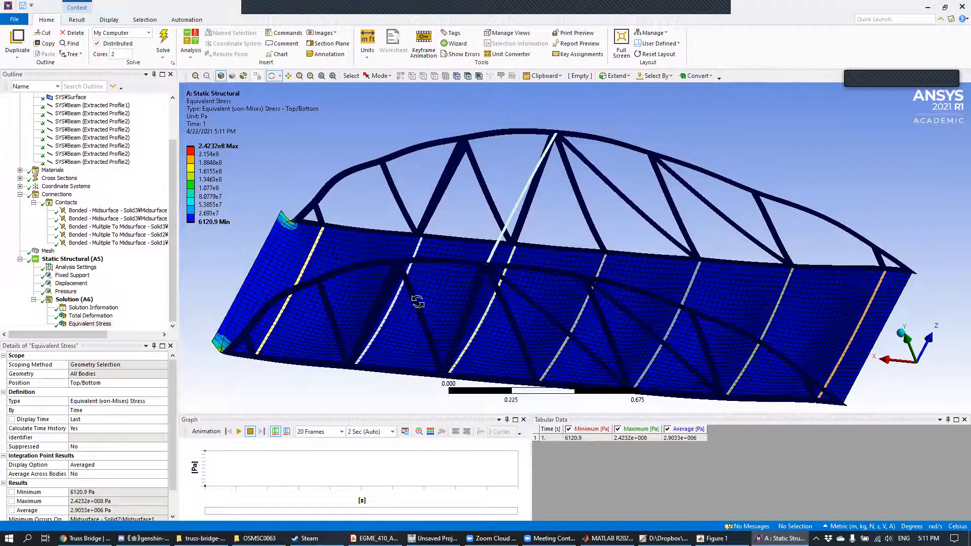
left_click_drag(419, 306, 473, 271)
scroll(504, 237, "up", 3)
left_click_drag(504, 237, 456, 265)
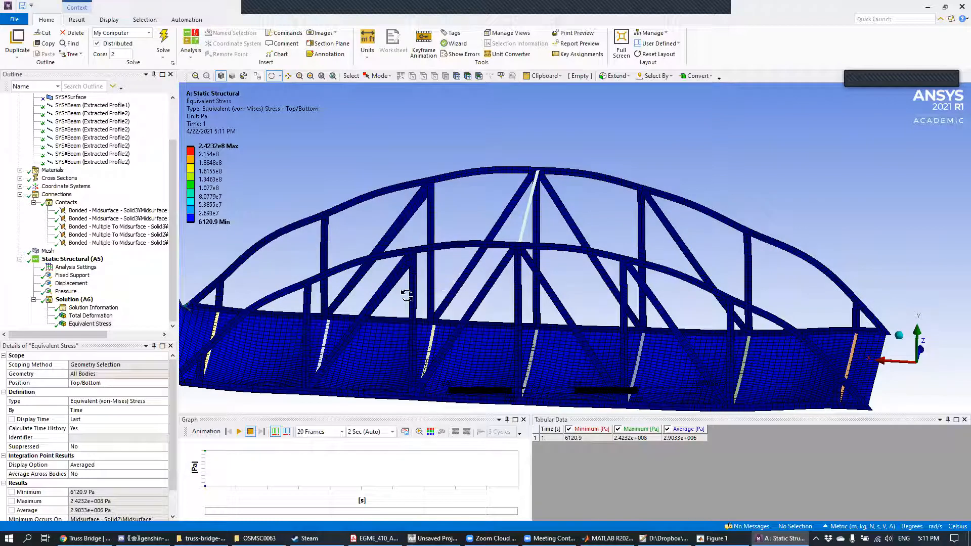
left_click_drag(414, 258, 416, 204)
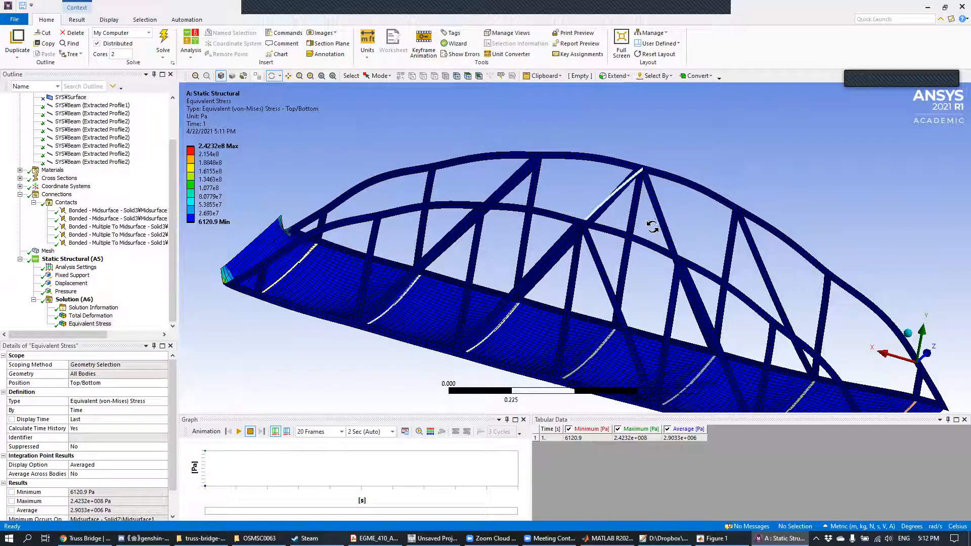
Step: Examine the equivalent stress contours on the deck, cross beams and trusses looking along the bridge from its end
left_click_drag(735, 186, 603, 172)
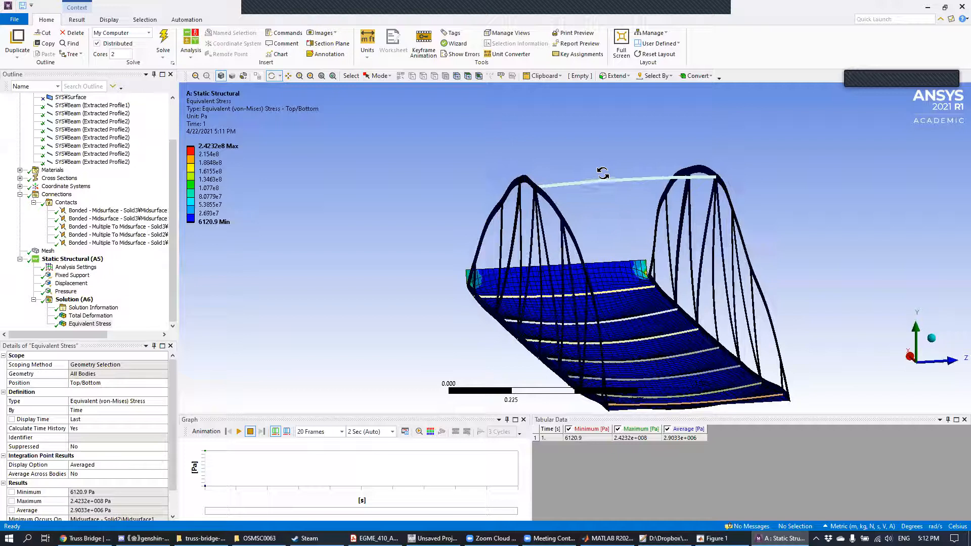
middle_click_drag(601, 229, 529, 163, "ctrl")
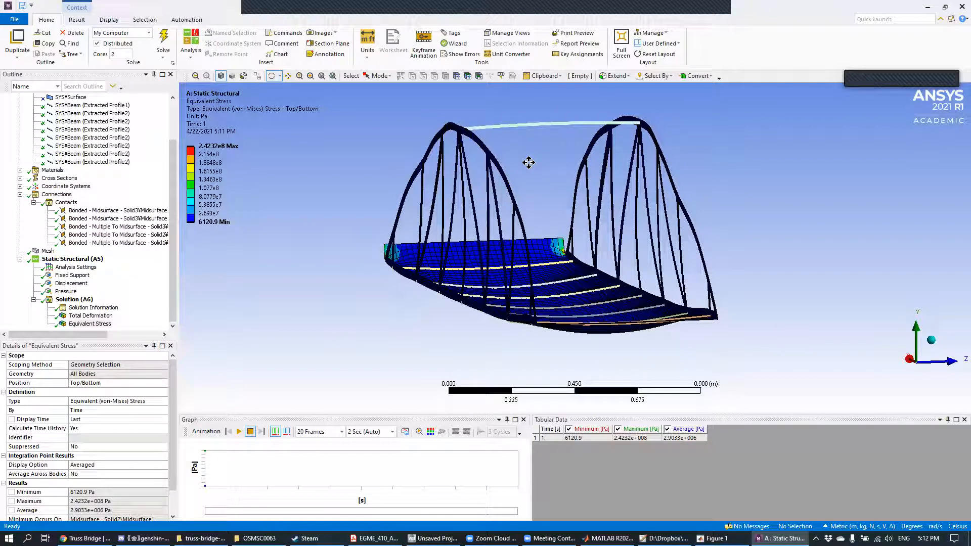
middle_click_drag(528, 162, 530, 167, "ctrl")
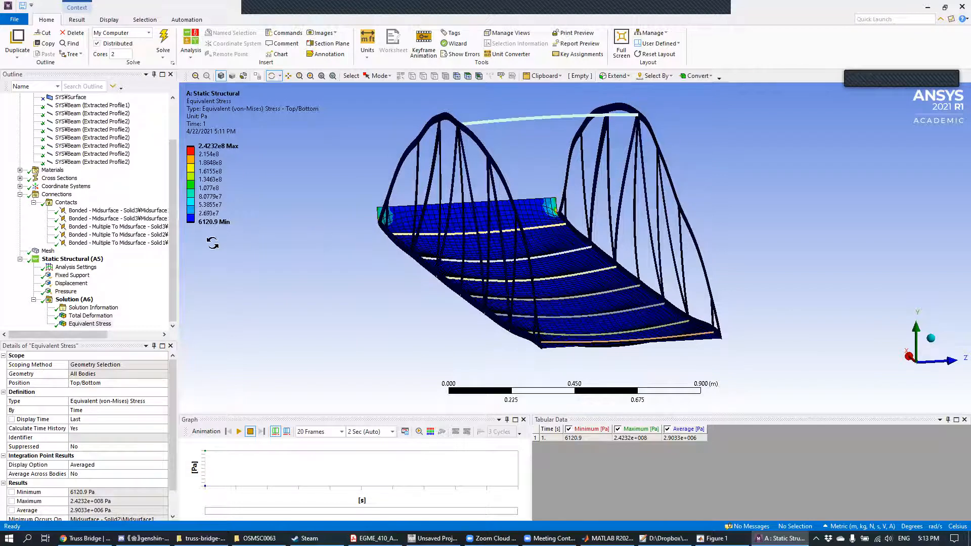
Step: Review the definition and material properties of the three midsurface bodies in the model geometry
scroll(151, 230, "up", 2)
left_click(114, 122)
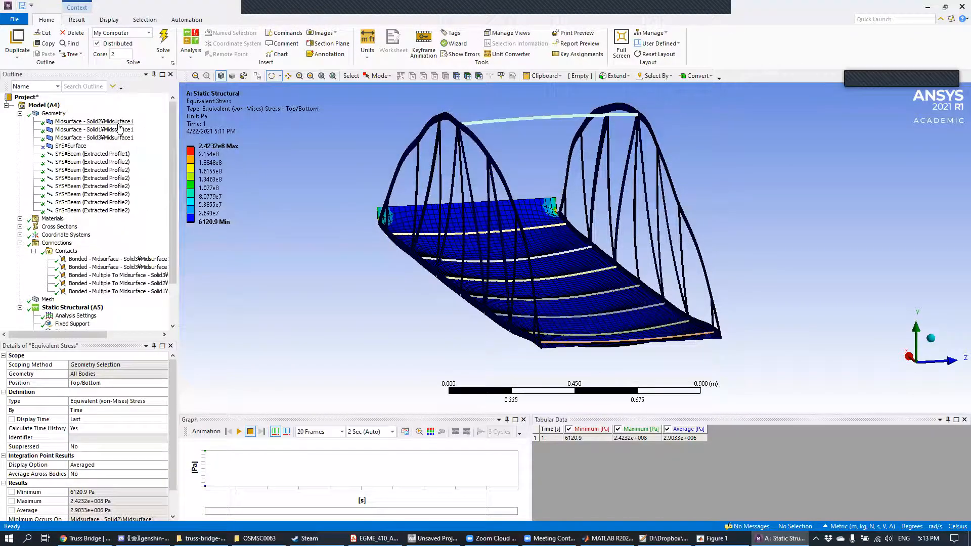
left_click(118, 131)
left_click(118, 138)
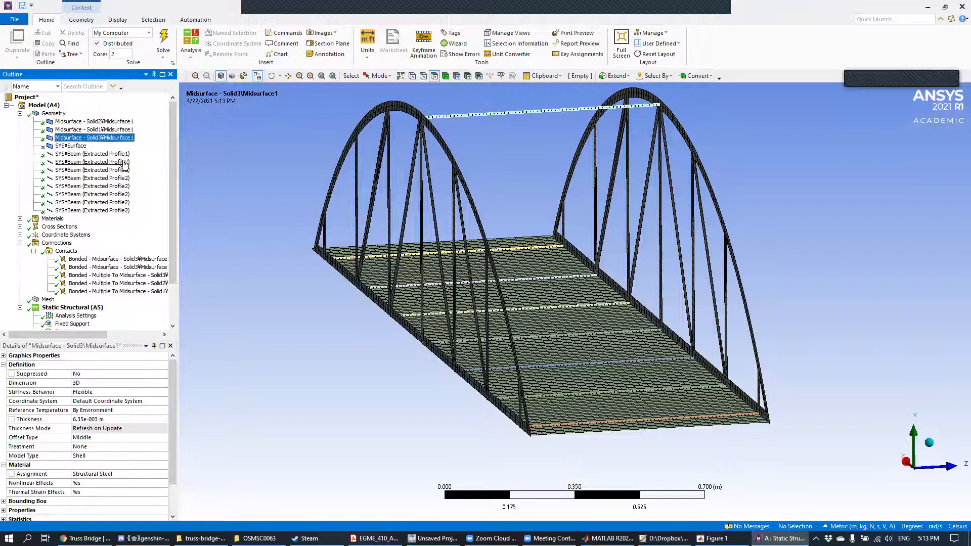
Step: Go through the Extracted Profile2 beam bodies and review their cross section and material assignments
left_click(124, 162)
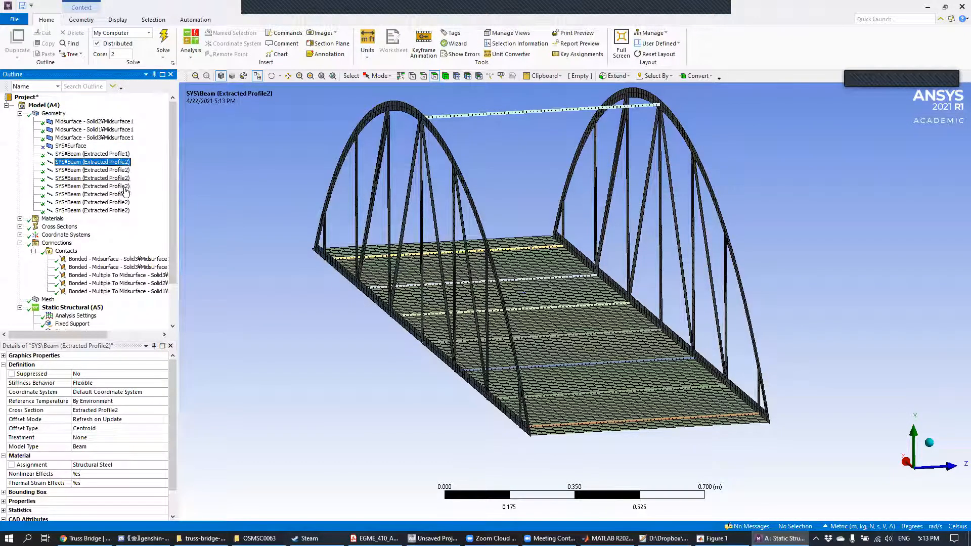
key("Down")
key("Down")
key("Down")
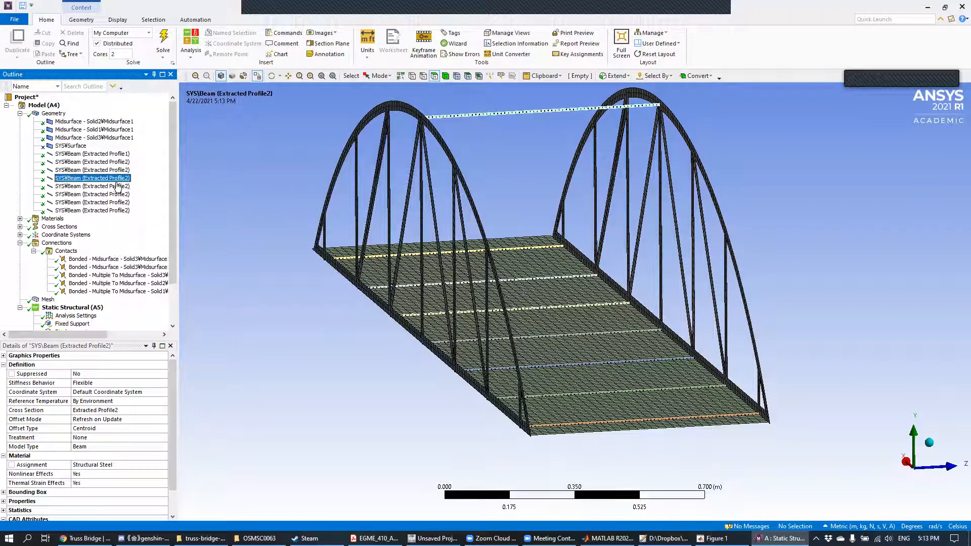
left_click(118, 197)
left_click(118, 205)
left_click(118, 213)
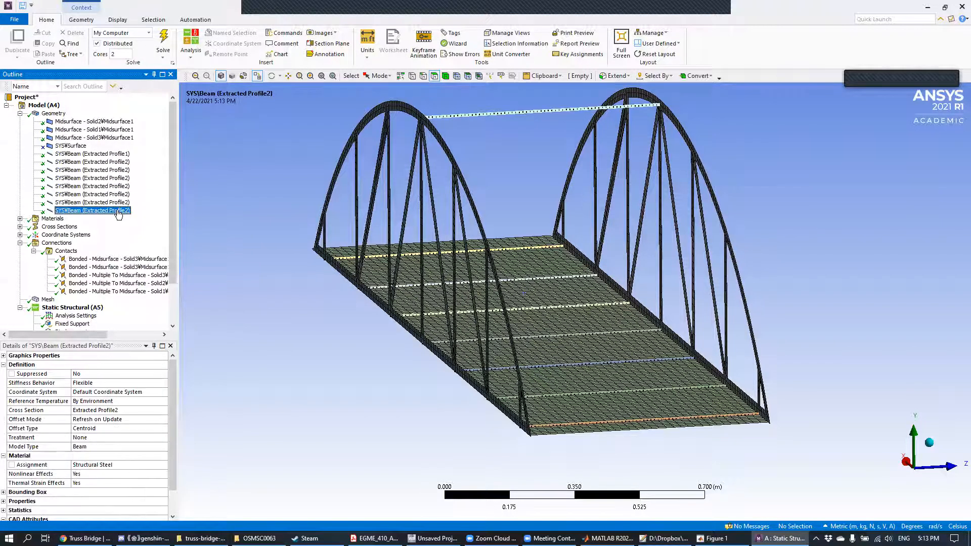
left_click(122, 205)
left_click(122, 197)
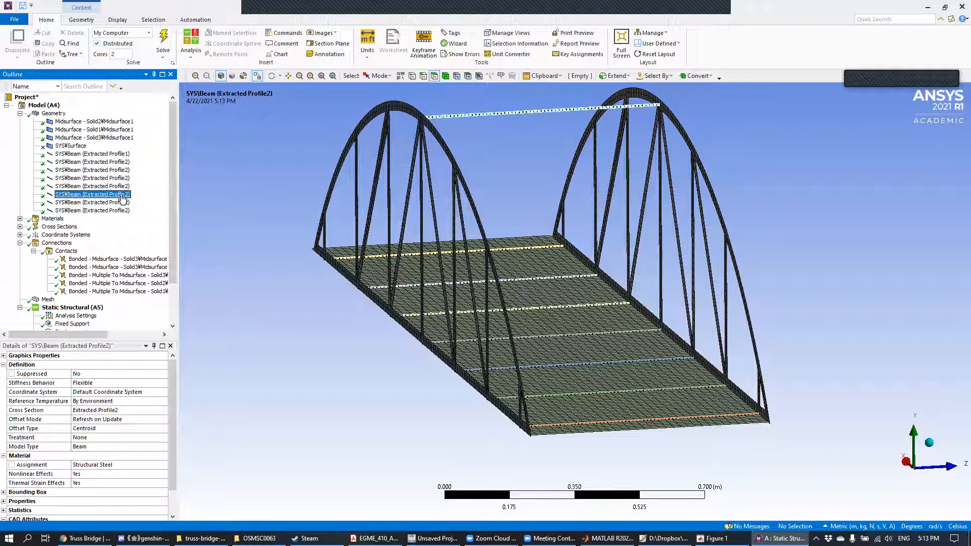
left_click(125, 187)
left_click(124, 178)
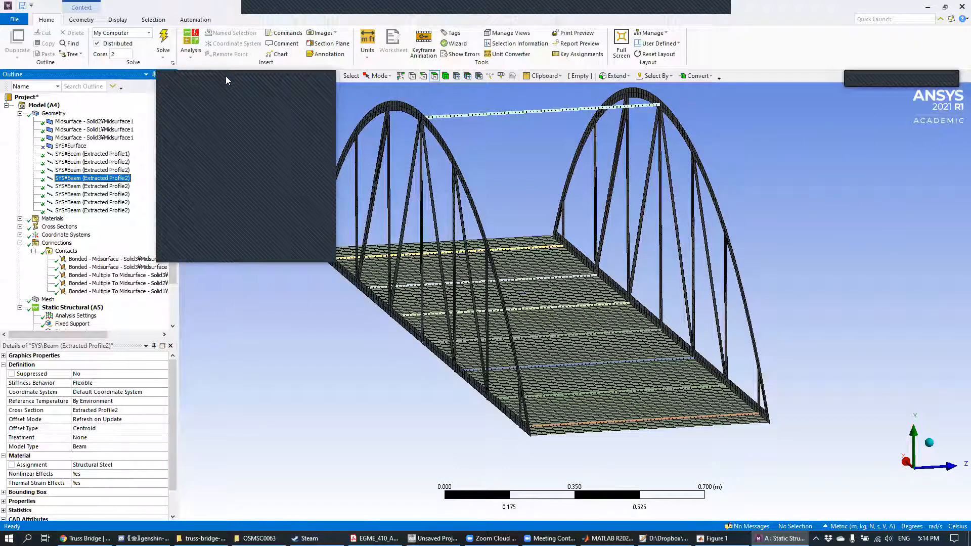
left_click(225, 76)
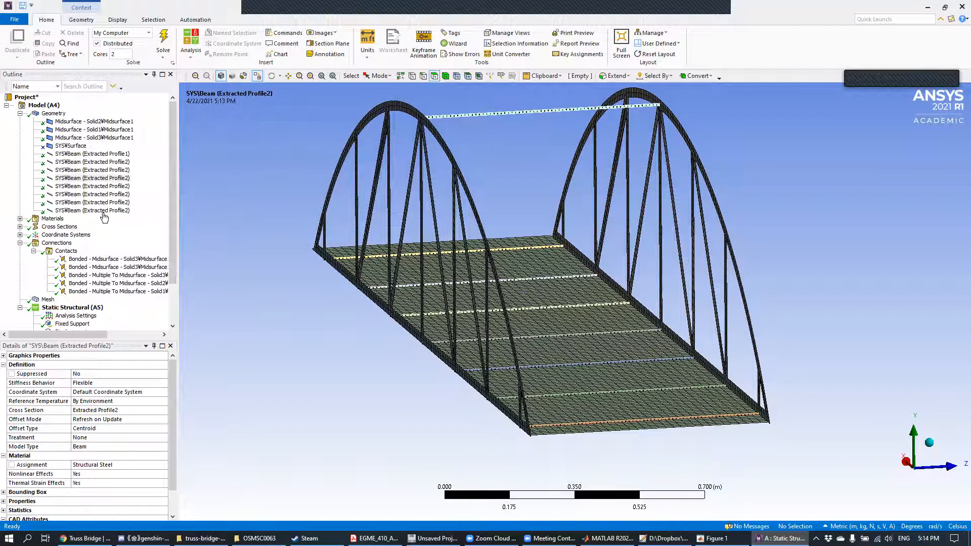
Step: Review the fixed support and displacement boundary conditions, checking the deck end edges and the displacement components
scroll(142, 233, "down", 2)
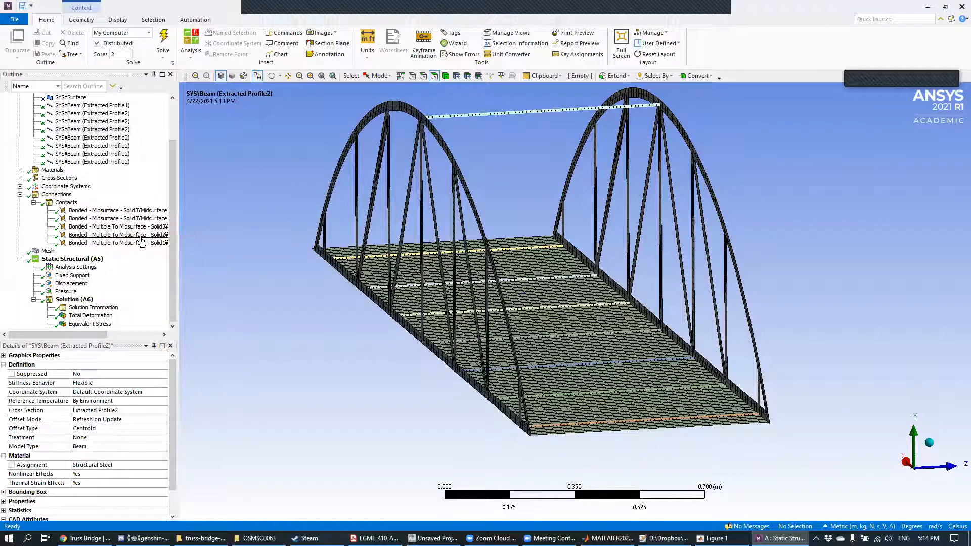
left_click(94, 276)
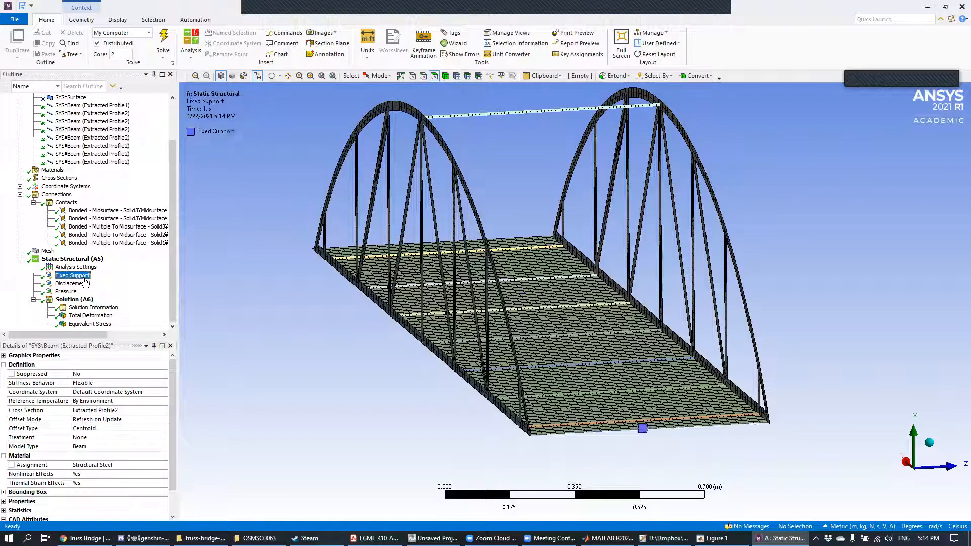
middle_click_drag(437, 282, 698, 388)
middle_click_drag(584, 257, 705, 293)
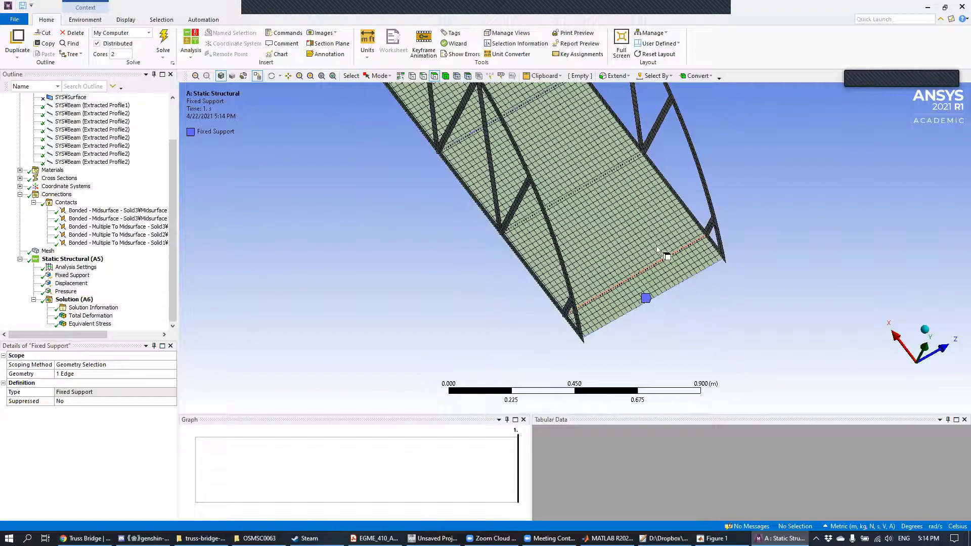
middle_click_drag(531, 186, 726, 444, "ctrl")
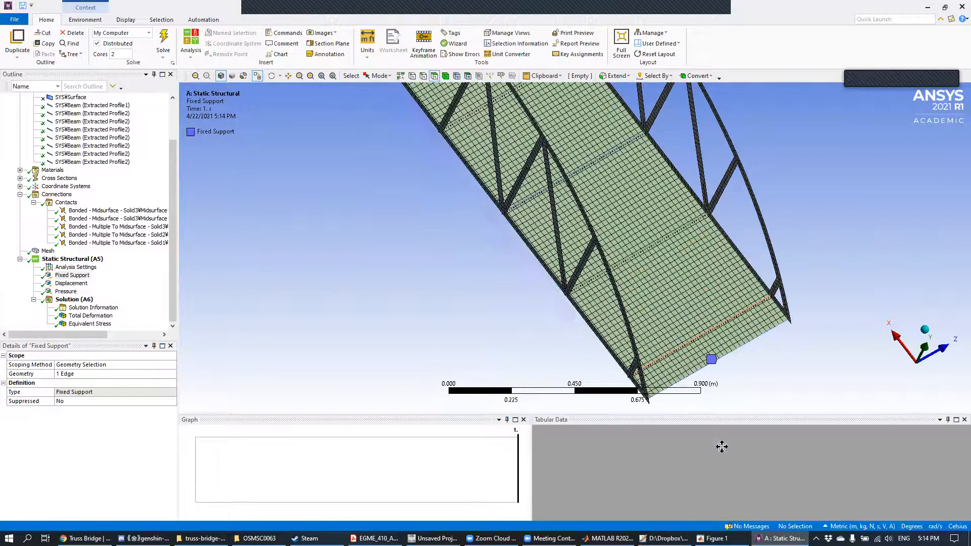
middle_click_drag(620, 280, 709, 440, "ctrl")
middle_click_drag(505, 262, 517, 290)
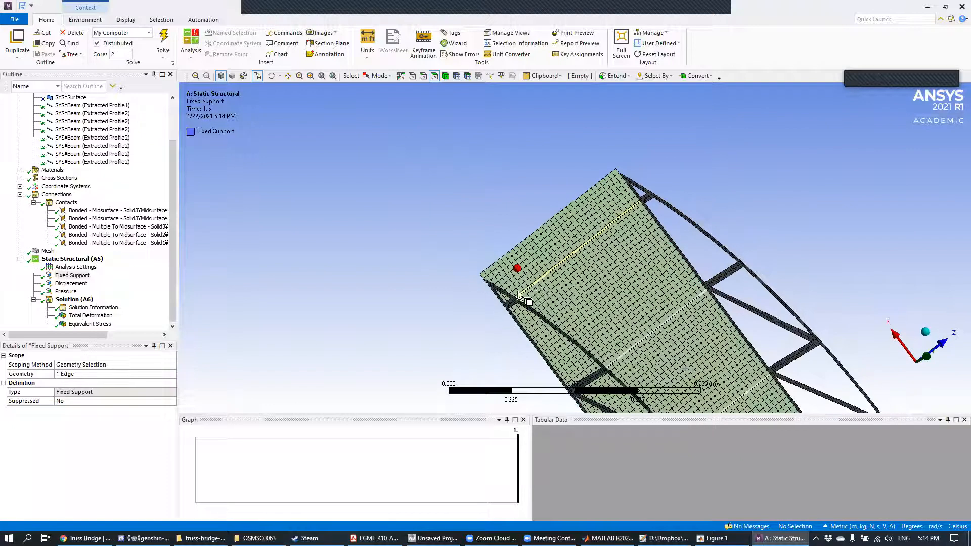
left_click(71, 284)
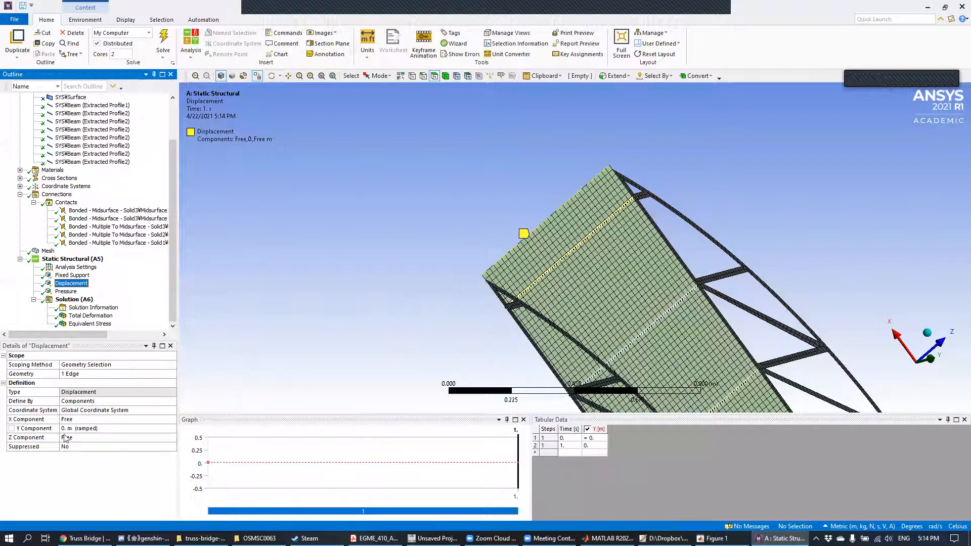
middle_click_drag(620, 244, 555, 182)
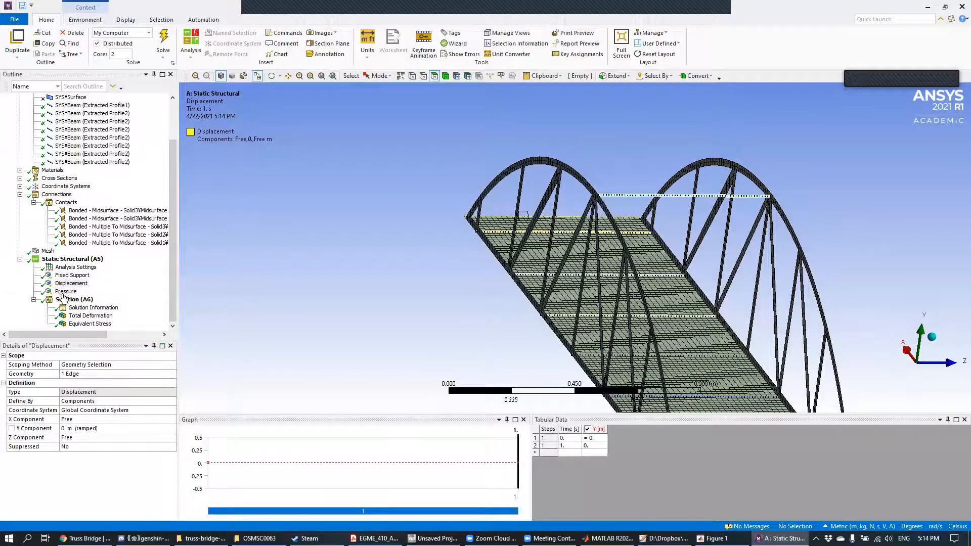
Step: Review the pressure load's magnitude and direction on the deck face from several angles
left_click(66, 292)
mouse_move(426, 249)
middle_mouse_down()
mouse_move(418, 219)
mouse_move(341, 211)
mouse_move(247, 231)
mouse_move(337, 262)
middle_mouse_up()
middle_click_drag(568, 321, 500, 212, "ctrl")
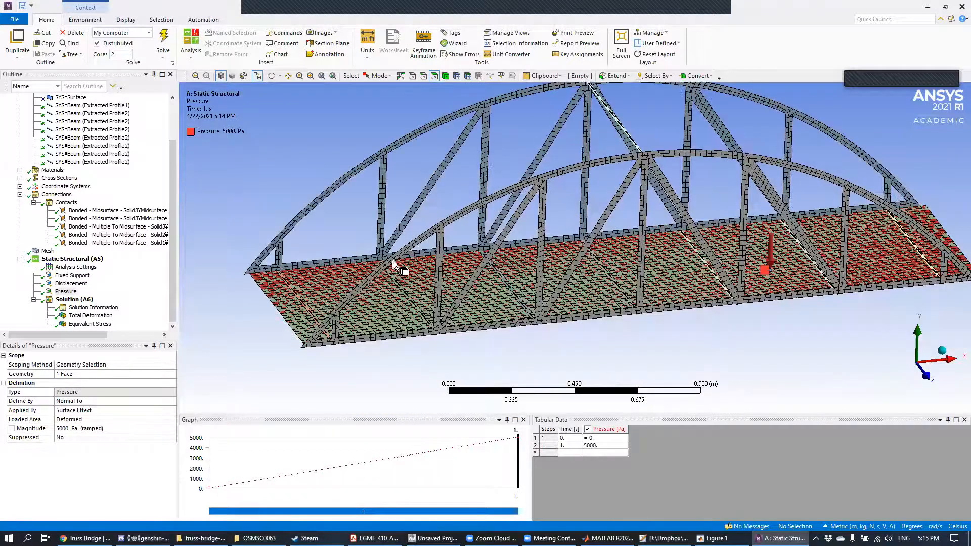
middle_click_drag(394, 261, 408, 263)
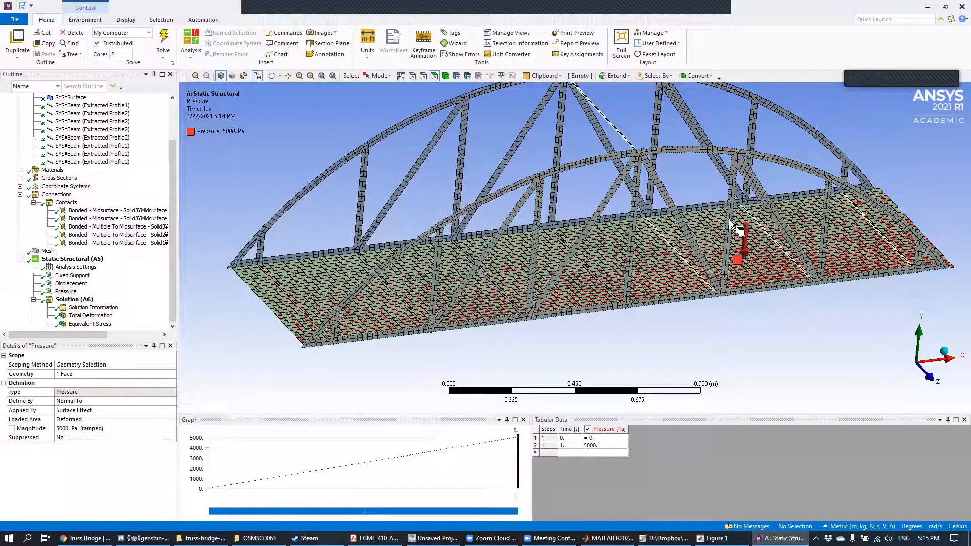
Step: Show the Total Deformation result again and examine its contours across the deck and trusses
left_click(110, 316)
mouse_move(607, 247)
middle_mouse_down()
mouse_move(561, 270)
mouse_move(591, 264)
mouse_move(507, 246)
mouse_move(473, 263)
mouse_move(619, 279)
mouse_move(630, 293)
mouse_move(657, 295)
mouse_move(596, 258)
mouse_move(618, 253)
middle_mouse_up()
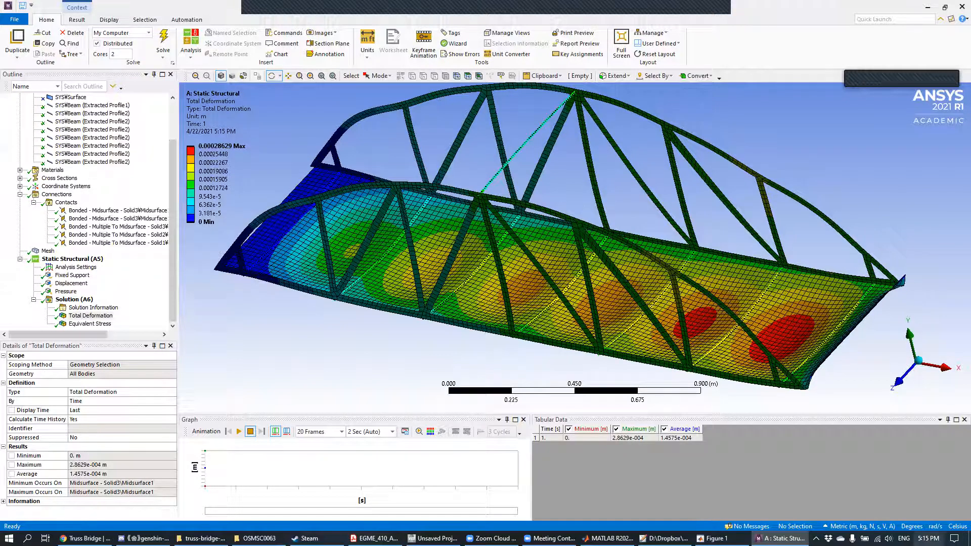
left_click(928, 539)
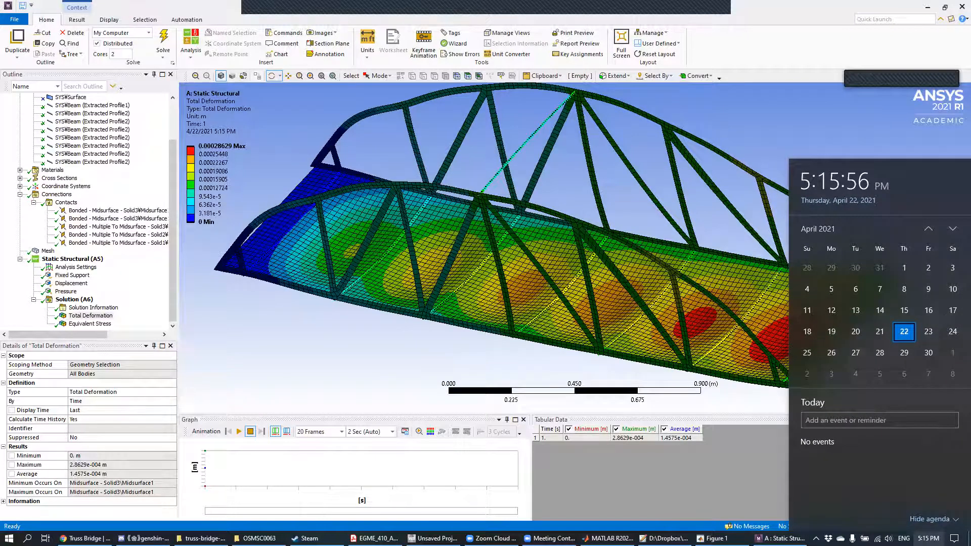
left_click(929, 539)
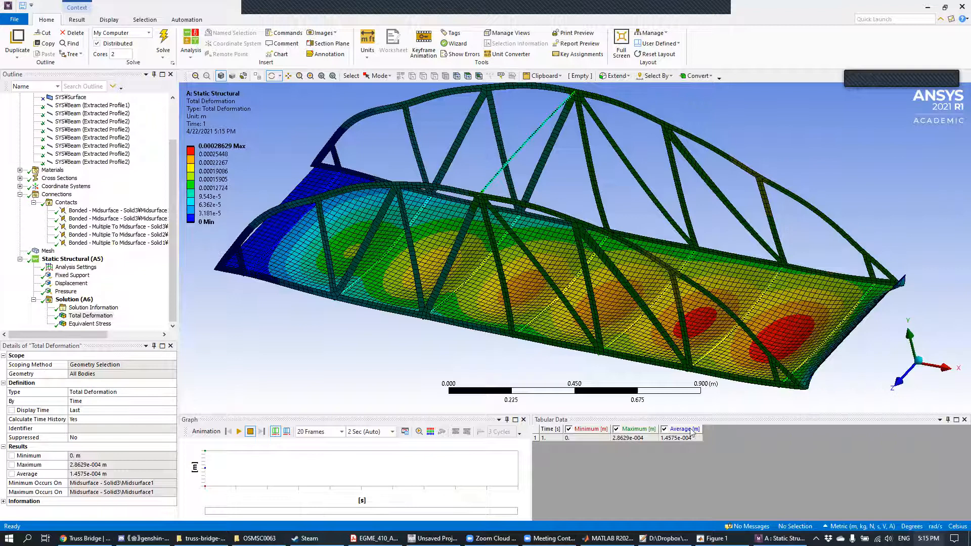
left_click_drag(700, 145, 631, 160)
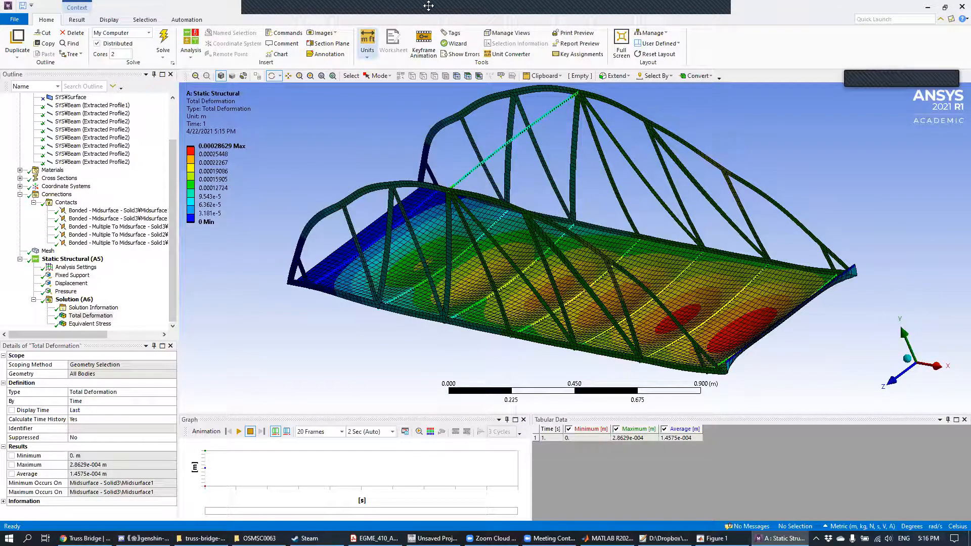